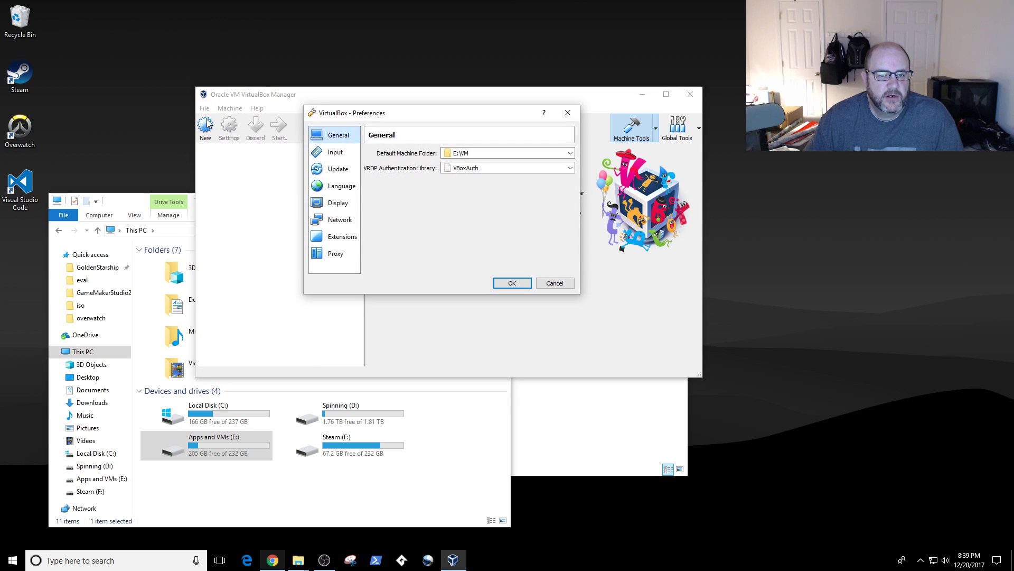
In File Explorer, open the Virtual Machines folder on the Apps and VMs (E:) drive and permanently delete all its contents.
{"action": "double_click", "coordinate": [241, 444]}
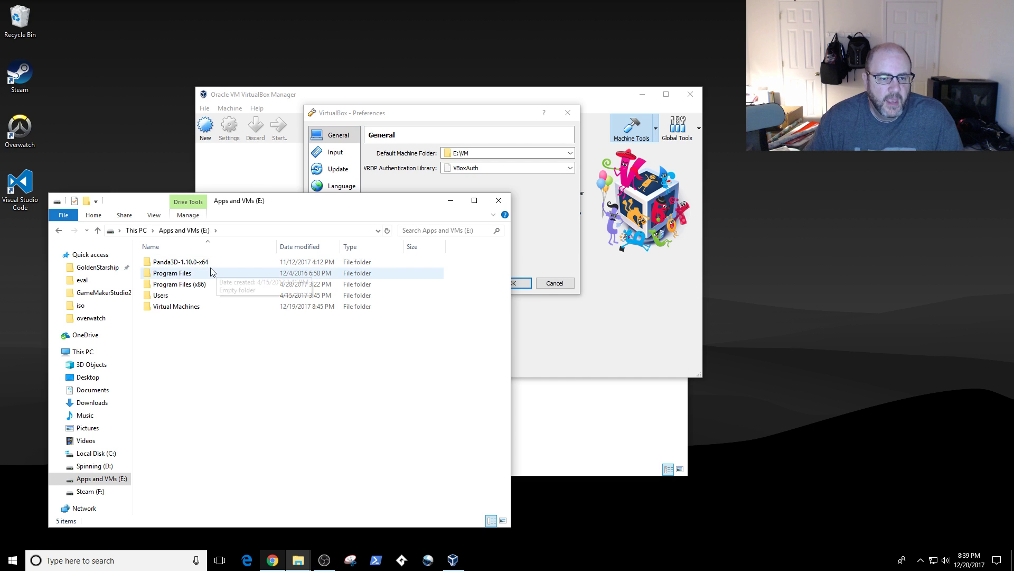
{"action": "double_click", "coordinate": [167, 310]}
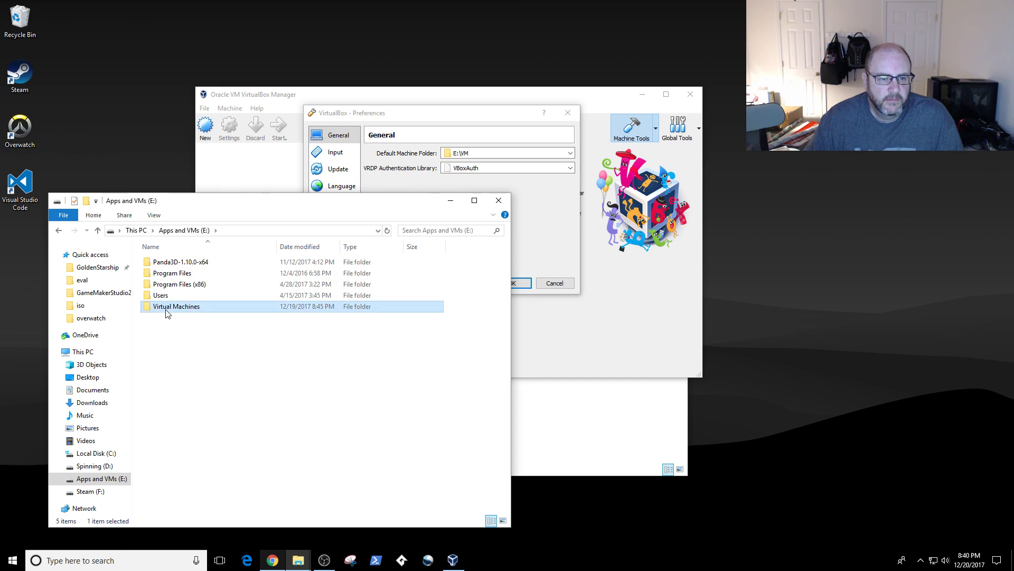
{"action": "left_click_drag", "start_coordinate": [230, 316], "coordinate": [101, 250]}
{"action": "key", "text": "shift+Delete"}
{"action": "key", "text": "Return"}
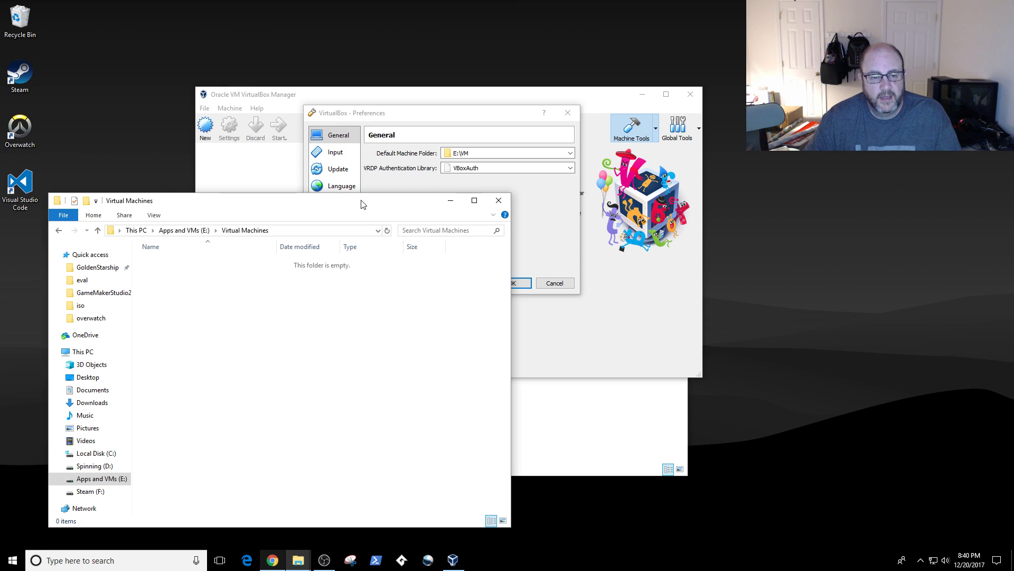
{"action": "left_click", "coordinate": [298, 233]}
{"action": "right_click", "coordinate": [171, 231]}
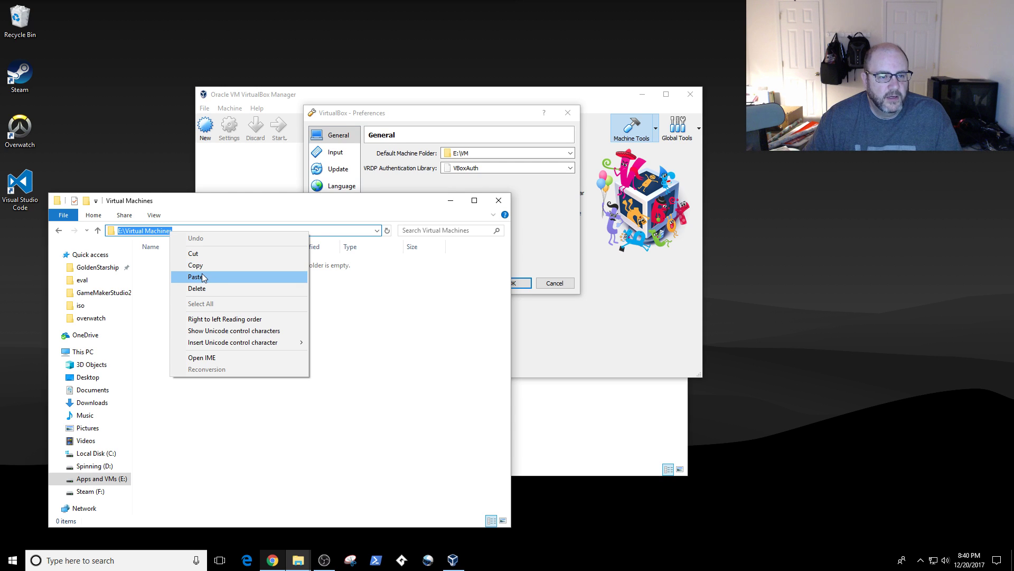
{"action": "left_click", "coordinate": [59, 231]}
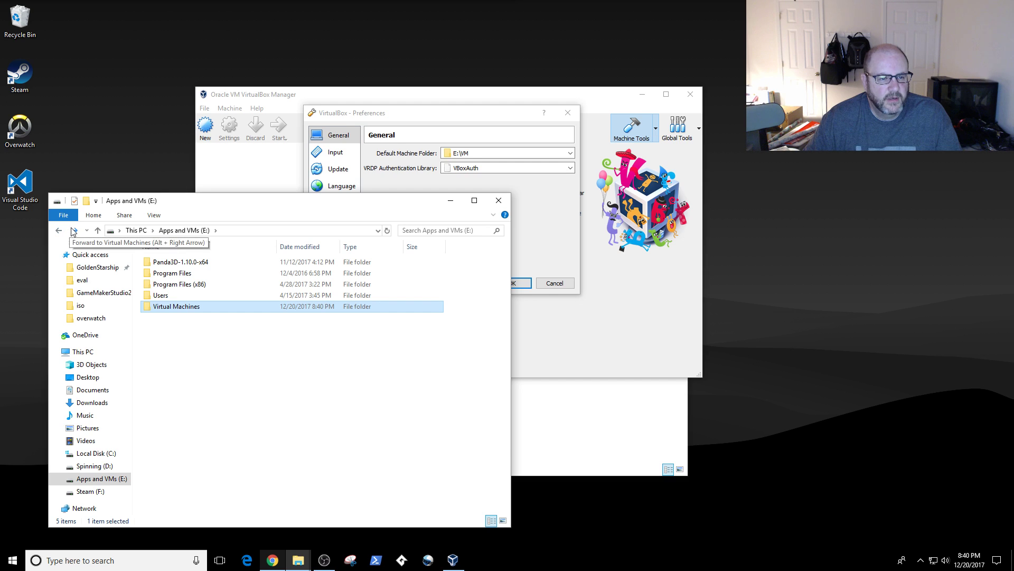
{"action": "double_click", "coordinate": [170, 308]}
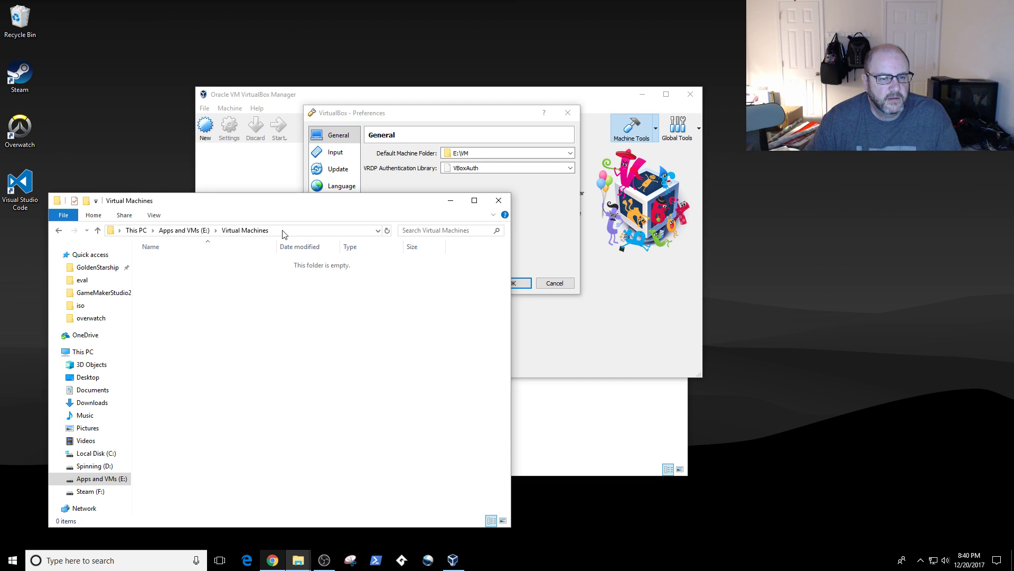
Copy the open folder's path and set VirtualBox's default machine folder to E:\Virtual Machines, applying the preferences.
{"action": "left_click", "coordinate": [153, 231]}
{"action": "right_click", "coordinate": [152, 233]}
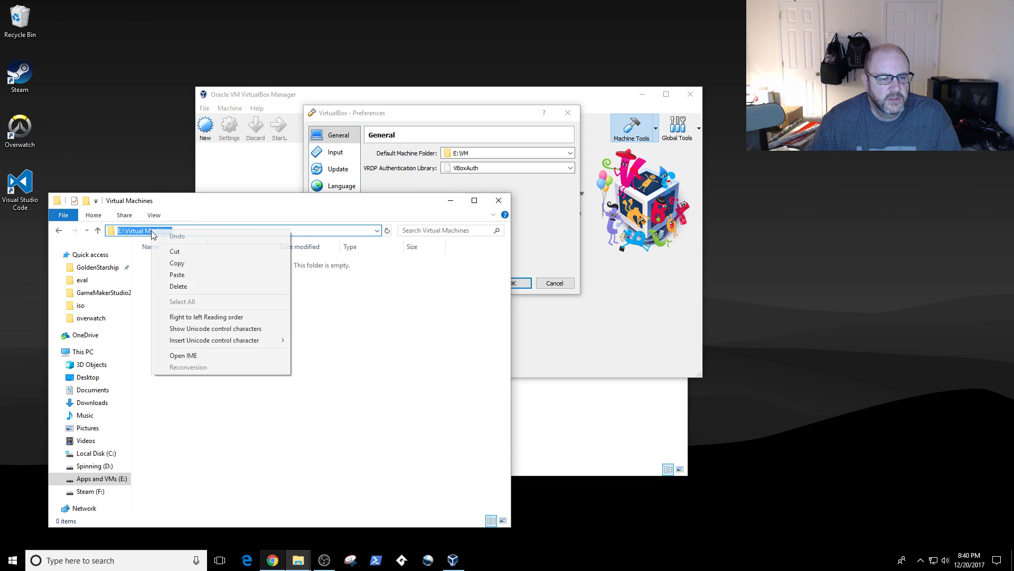
{"action": "left_click", "coordinate": [192, 263]}
{"action": "left_click", "coordinate": [487, 153]}
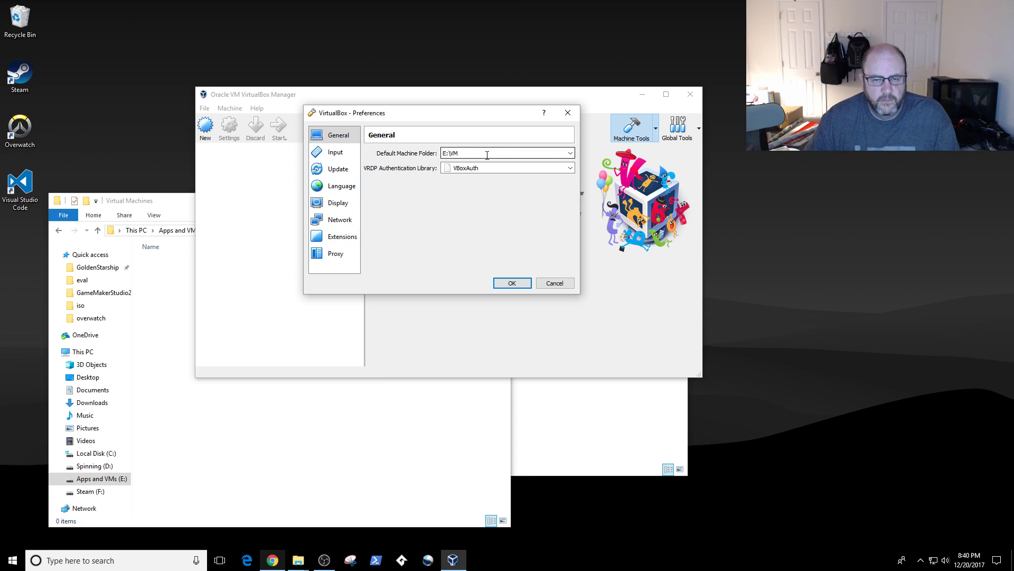
{"action": "key", "text": "ctrl+a"}
{"action": "key", "text": "ctrl+v"}
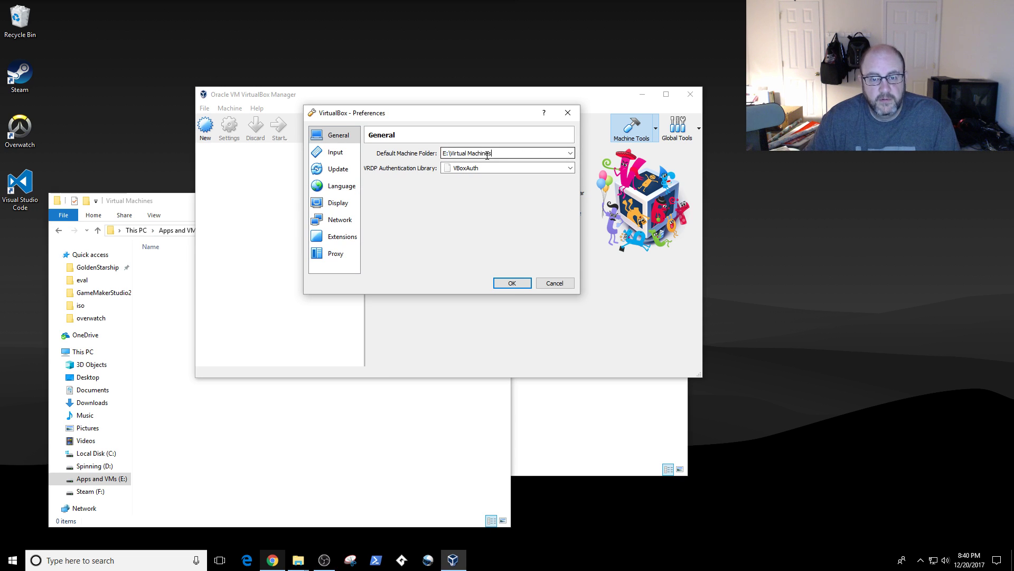
{"action": "left_click", "coordinate": [512, 283]}
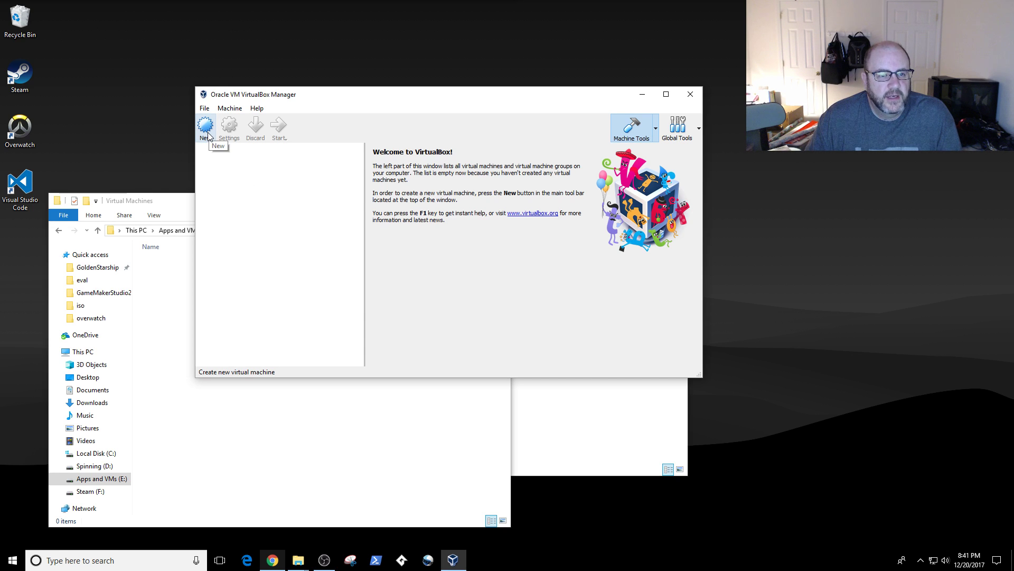
In File Explorer, open the iso folder on the Spinning (D:) drive and locate the NT4 disc image.
{"action": "left_click", "coordinate": [188, 293]}
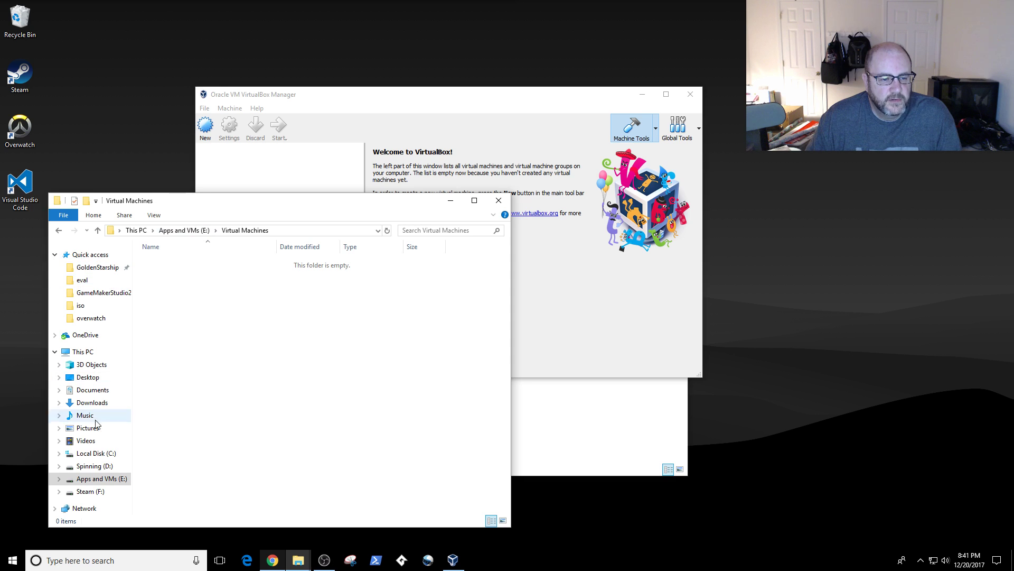
{"action": "left_click", "coordinate": [92, 465]}
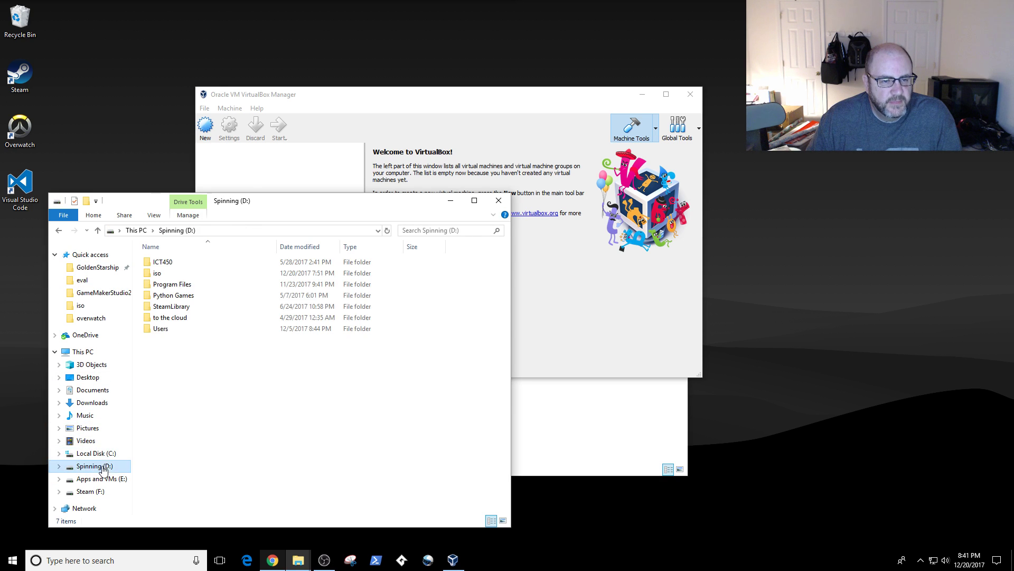
{"action": "double_click", "coordinate": [169, 272]}
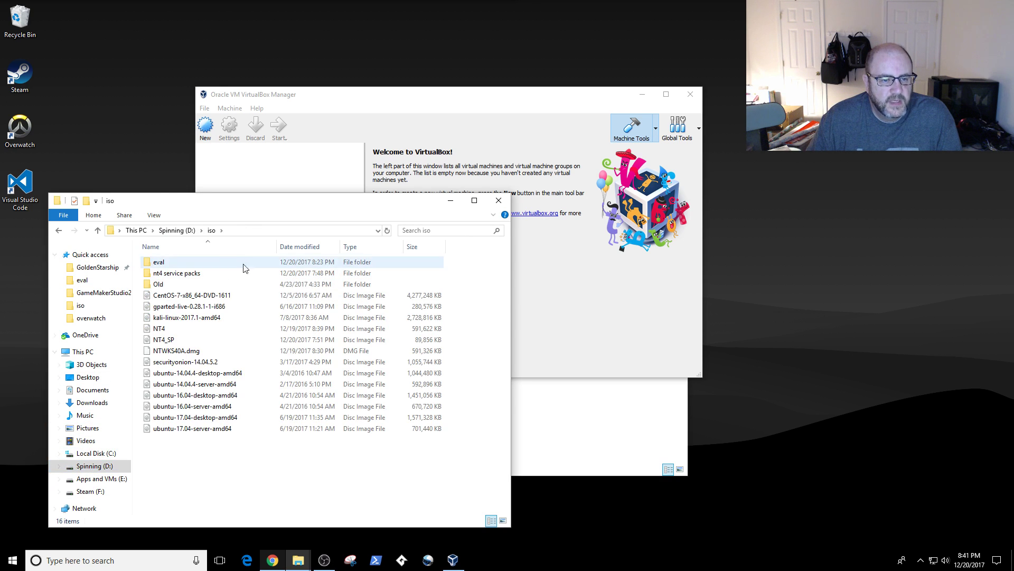
{"action": "left_click", "coordinate": [199, 331]}
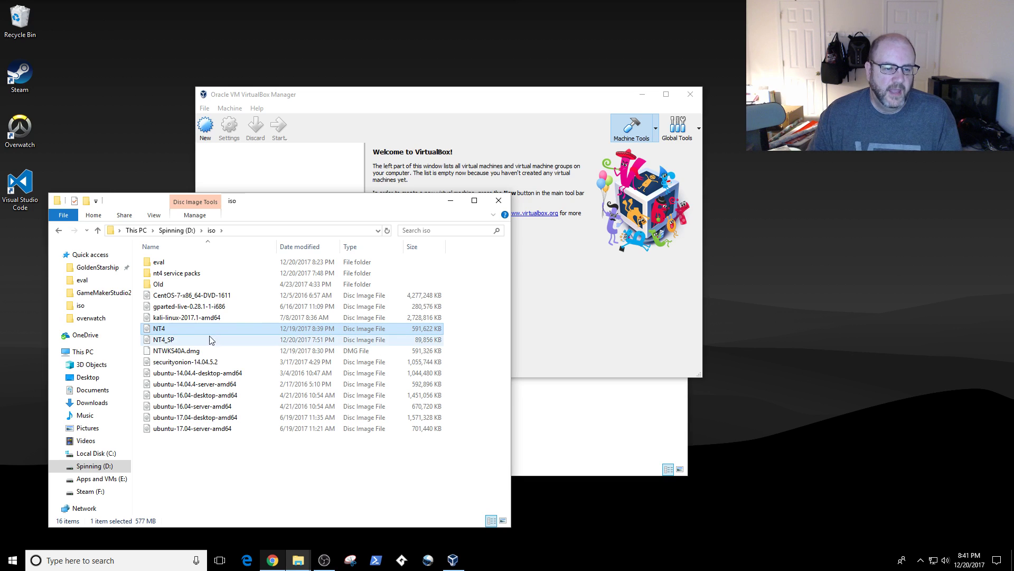
Examine the service pack installers and the USB support patch in the nt4 service packs folder, and return to the iso folder.
{"action": "double_click", "coordinate": [179, 277]}
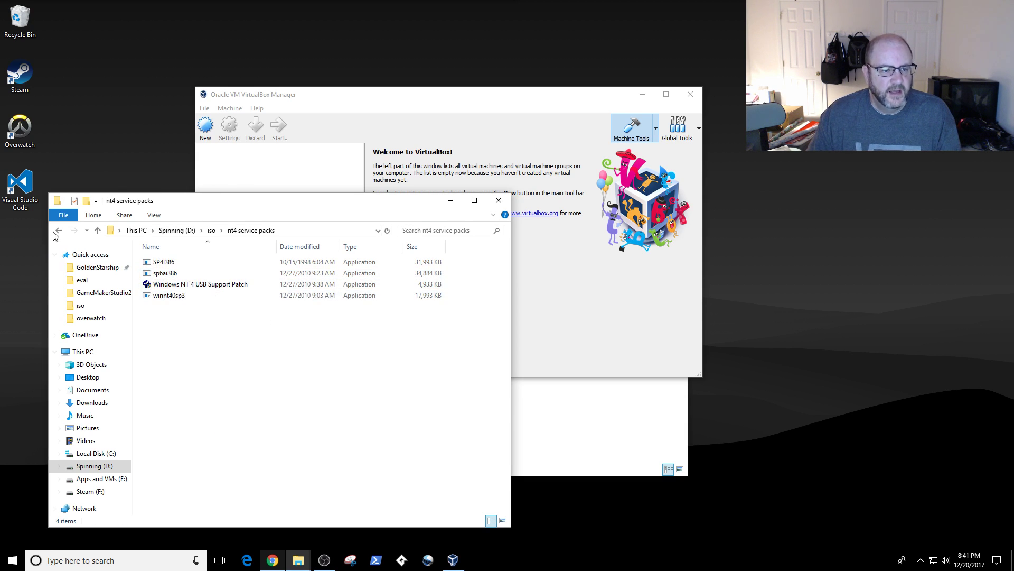
{"action": "left_click", "coordinate": [170, 296]}
{"action": "left_click", "coordinate": [167, 262]}
{"action": "left_click", "coordinate": [165, 273]}
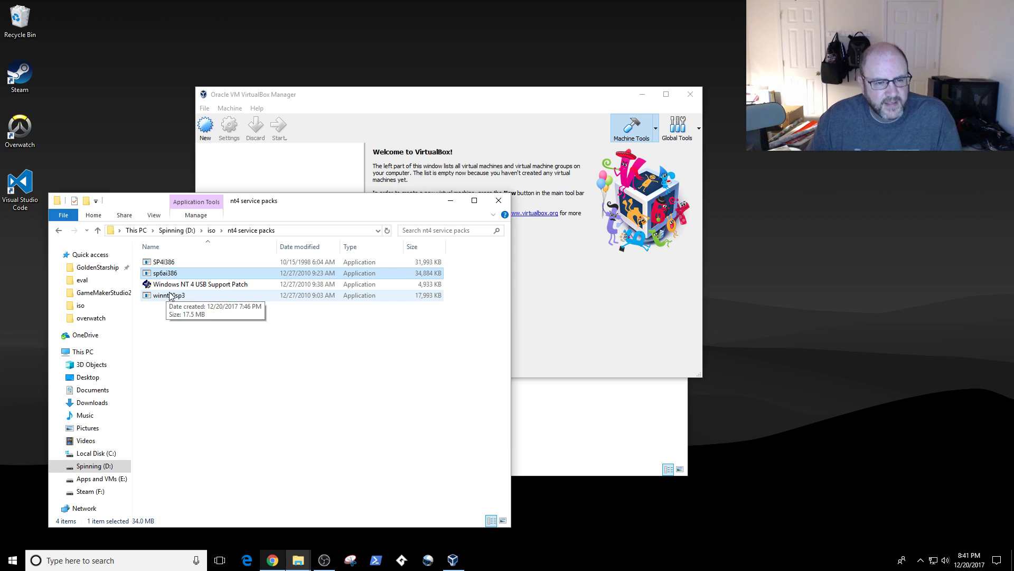
{"action": "key", "text": "Down"}
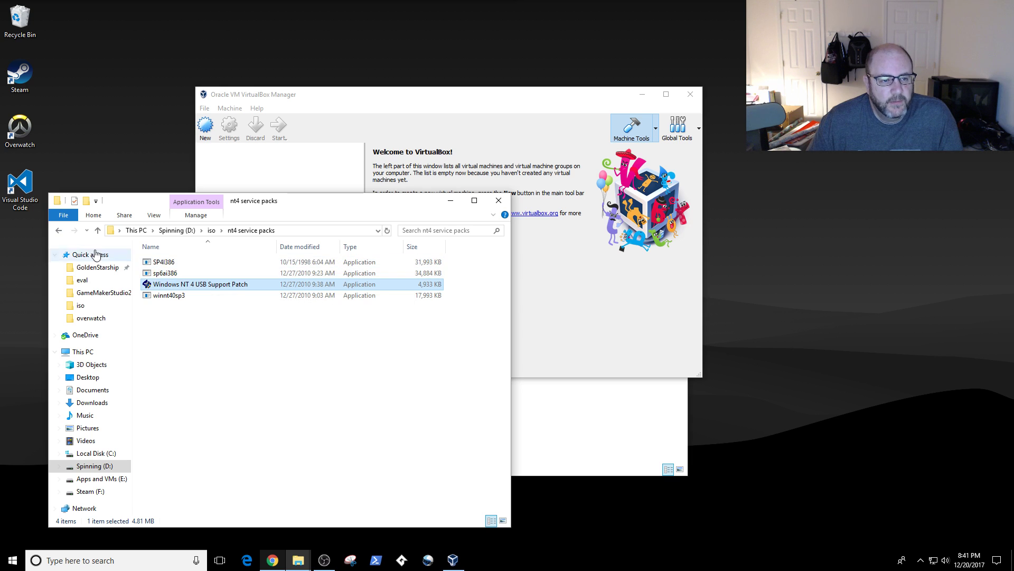
{"action": "left_click", "coordinate": [59, 231]}
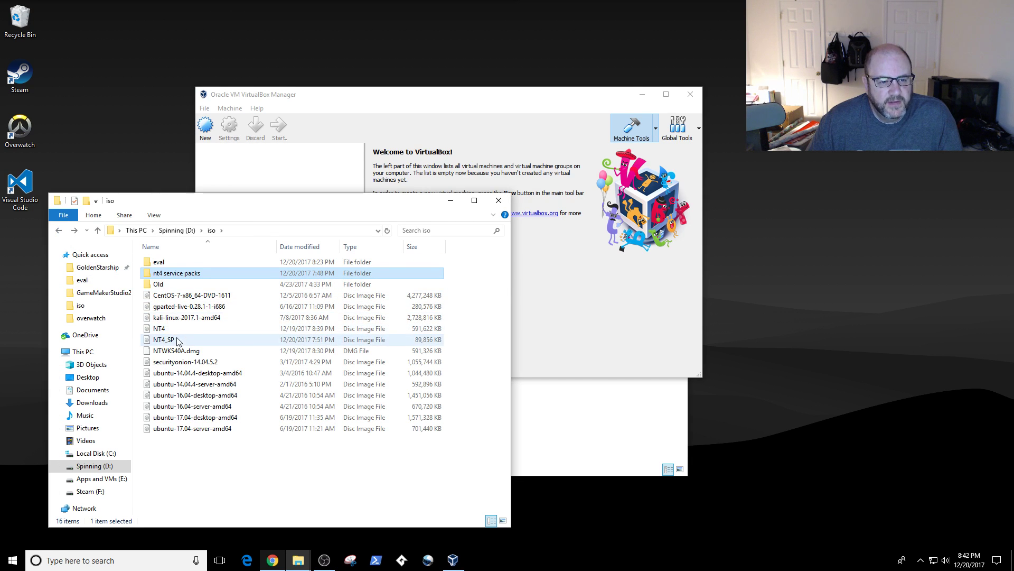
Check the NT4_SP disc image against the contents of the nt4 service packs folder.
{"action": "left_click", "coordinate": [280, 340]}
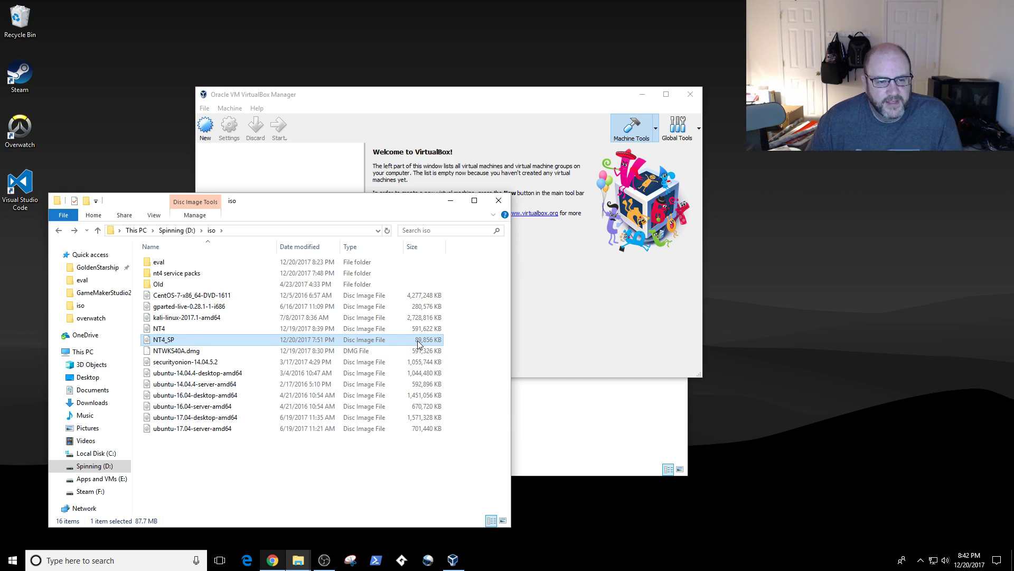
{"action": "double_click", "coordinate": [203, 274]}
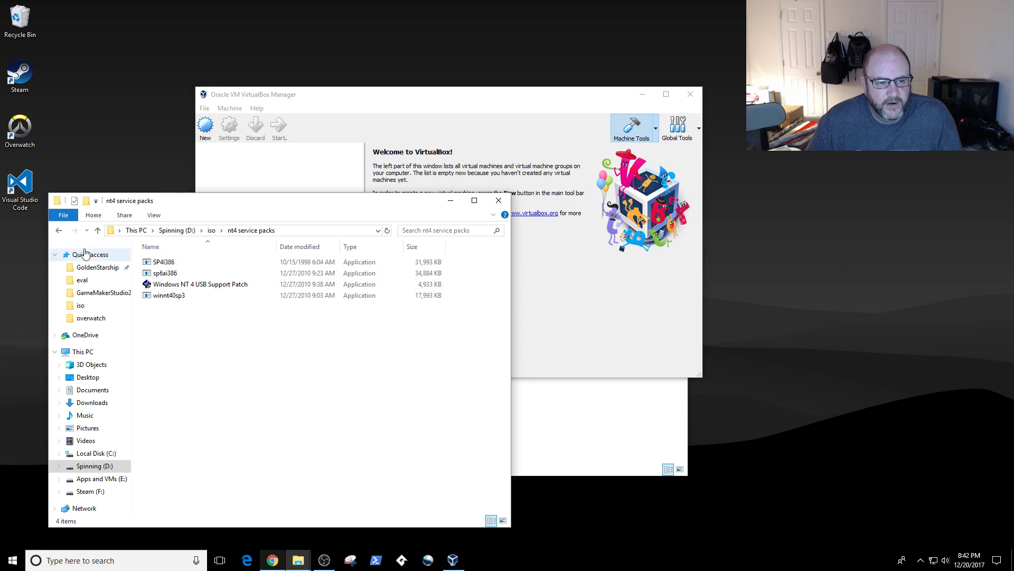
{"action": "left_click", "coordinate": [59, 231]}
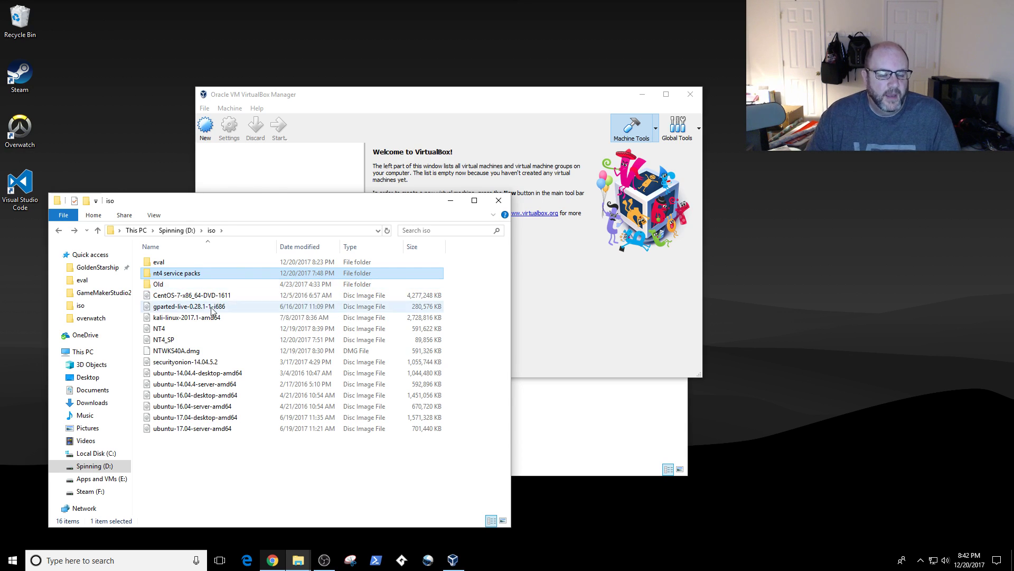
In VirtualBox, start a new Microsoft Windows virtual machine with version Windows NT 4, named Windows NT 4.0 Workstation.
{"action": "left_click", "coordinate": [211, 90]}
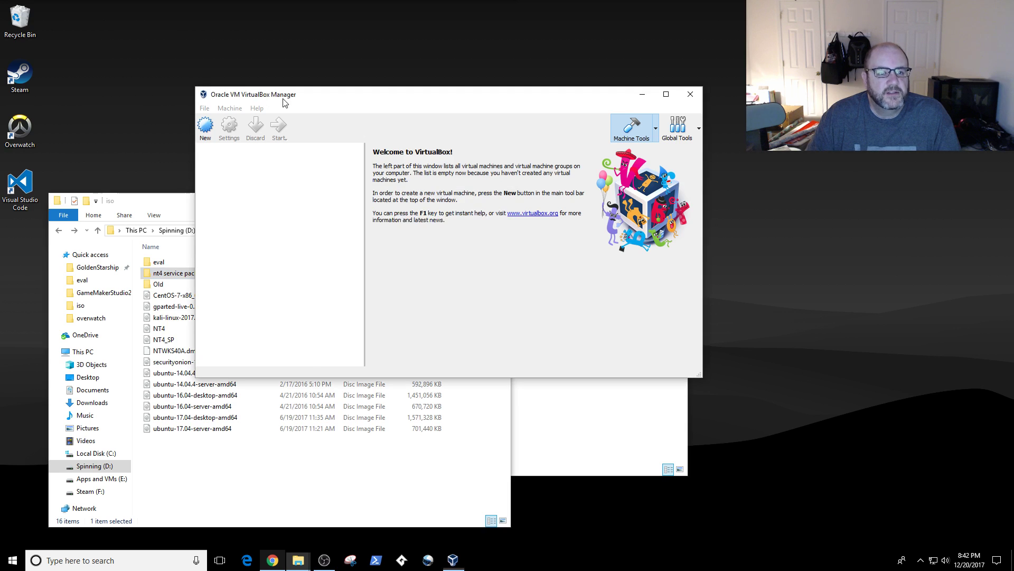
{"action": "left_click", "coordinate": [205, 129]}
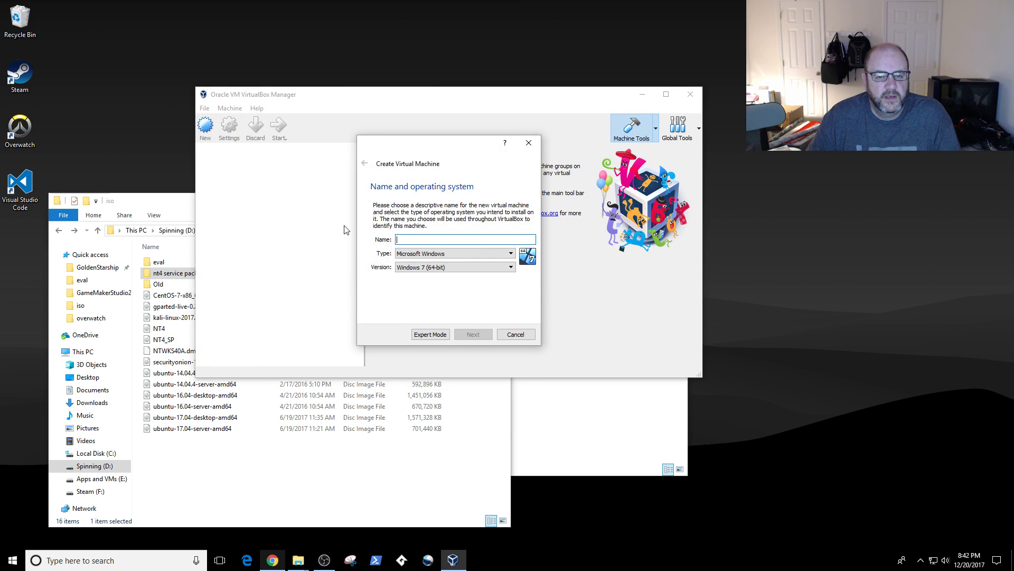
{"action": "left_click", "coordinate": [472, 267]}
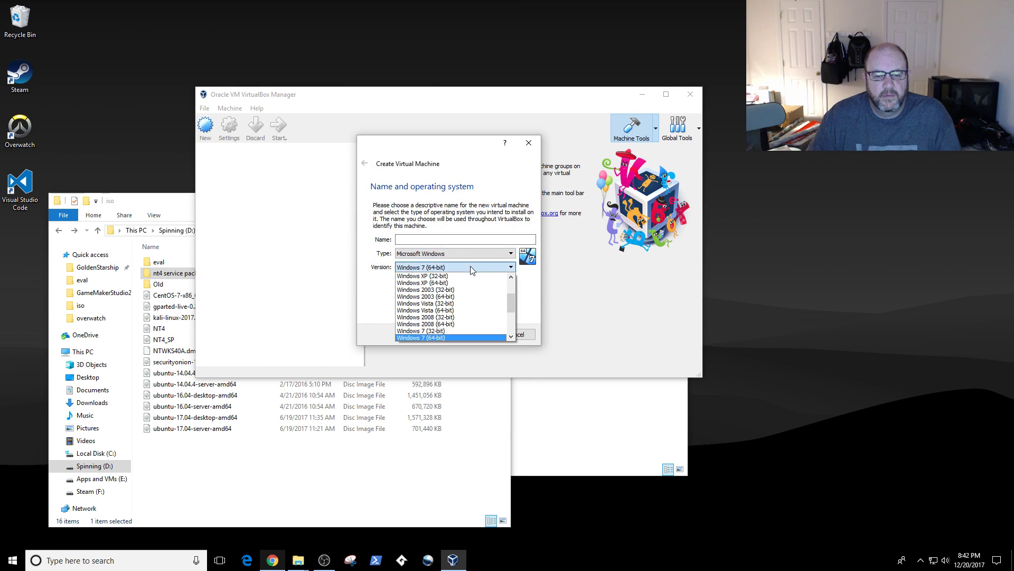
{"action": "scroll", "coordinate": [511, 303], "scroll_direction": "up", "scroll_amount": 2}
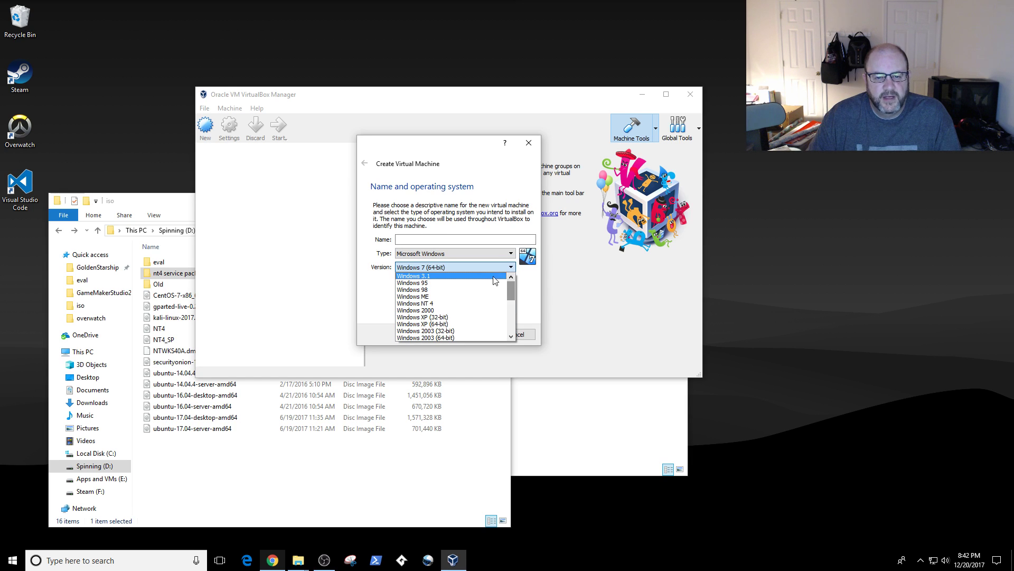
{"action": "left_click_drag", "start_coordinate": [512, 289], "coordinate": [513, 331]}
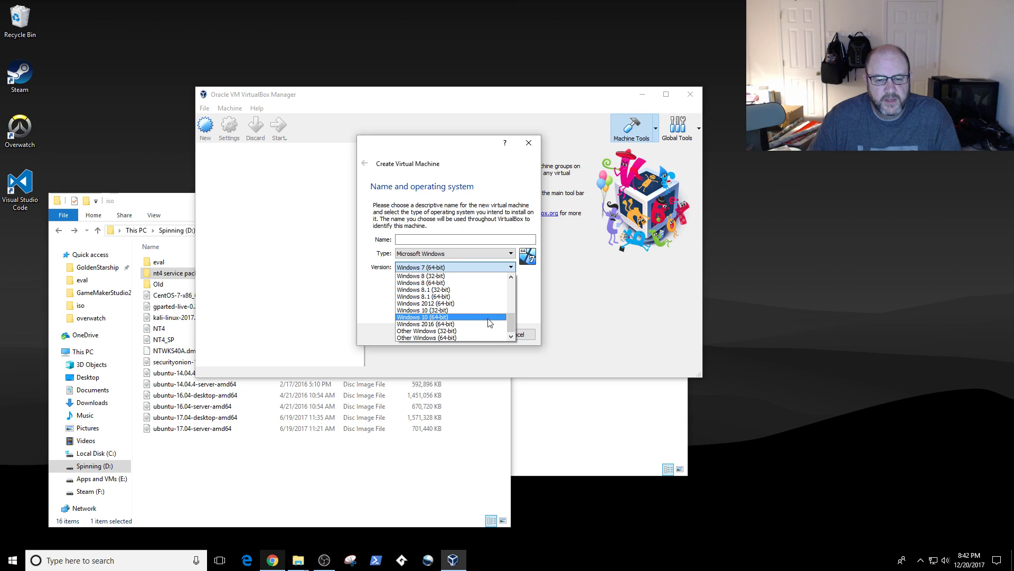
{"action": "left_click_drag", "start_coordinate": [513, 322], "coordinate": [513, 277]}
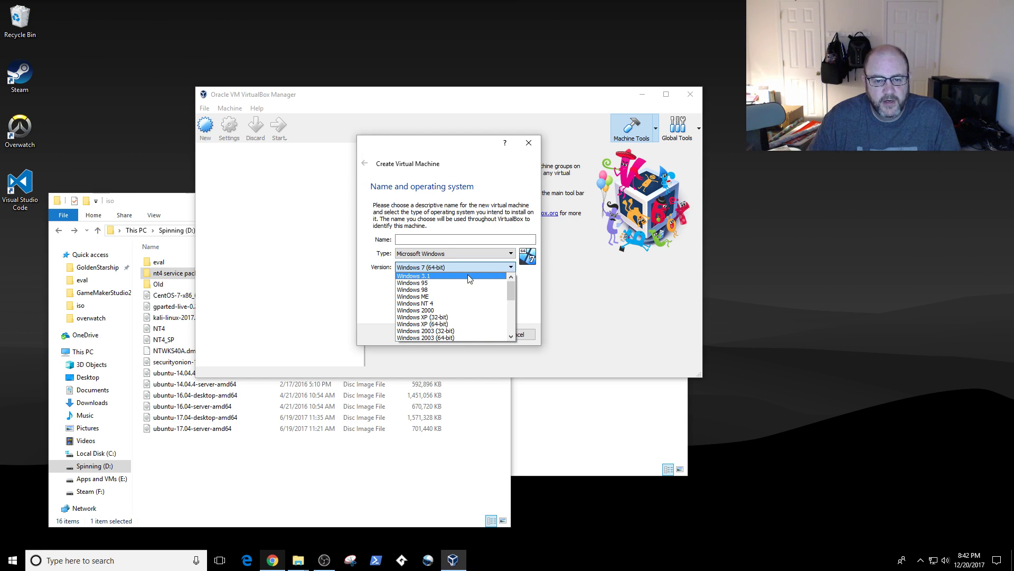
{"action": "scroll", "coordinate": [484, 321], "scroll_direction": "down", "scroll_amount": 1}
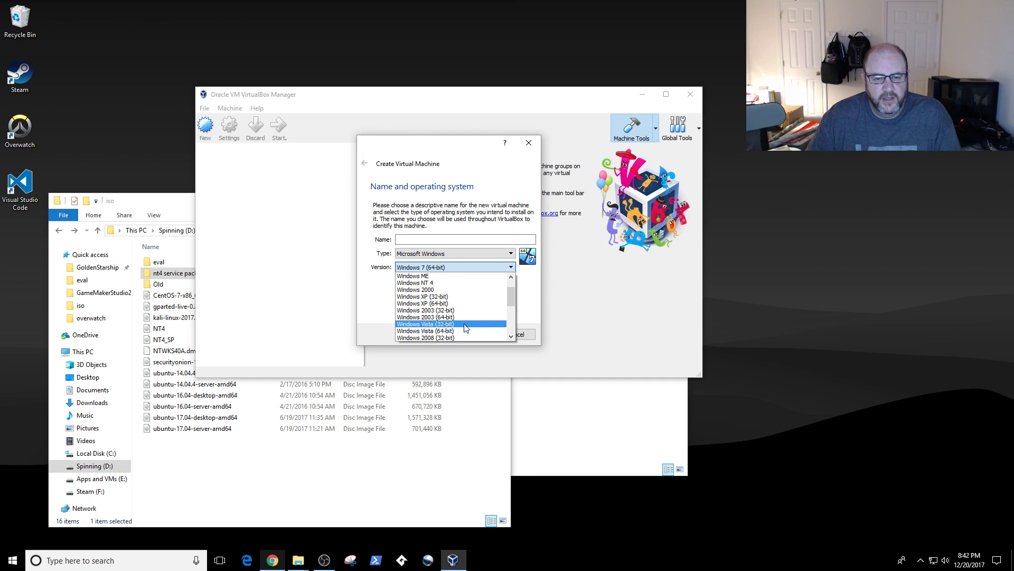
{"action": "scroll", "coordinate": [467, 323], "scroll_direction": "up", "scroll_amount": 1}
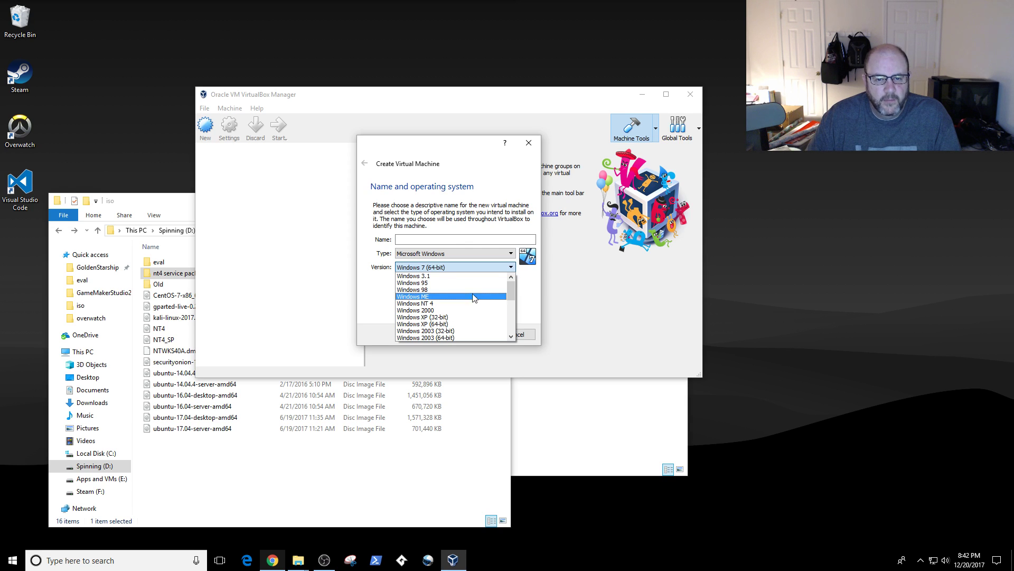
{"action": "left_click", "coordinate": [462, 310]}
{"action": "left_click", "coordinate": [426, 241]}
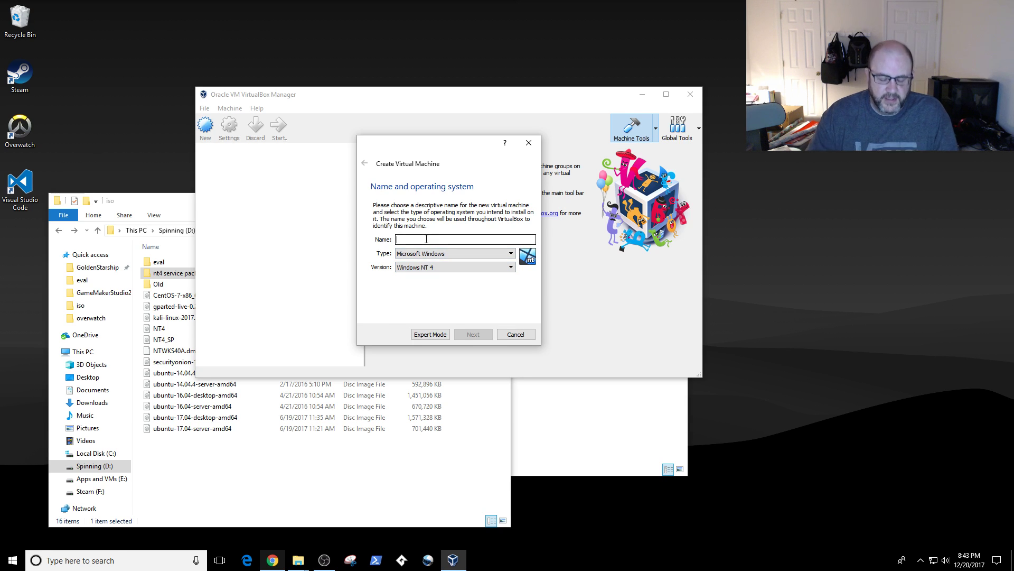
{"action": "type", "text": "Windows NT 4.0 Workstation"}
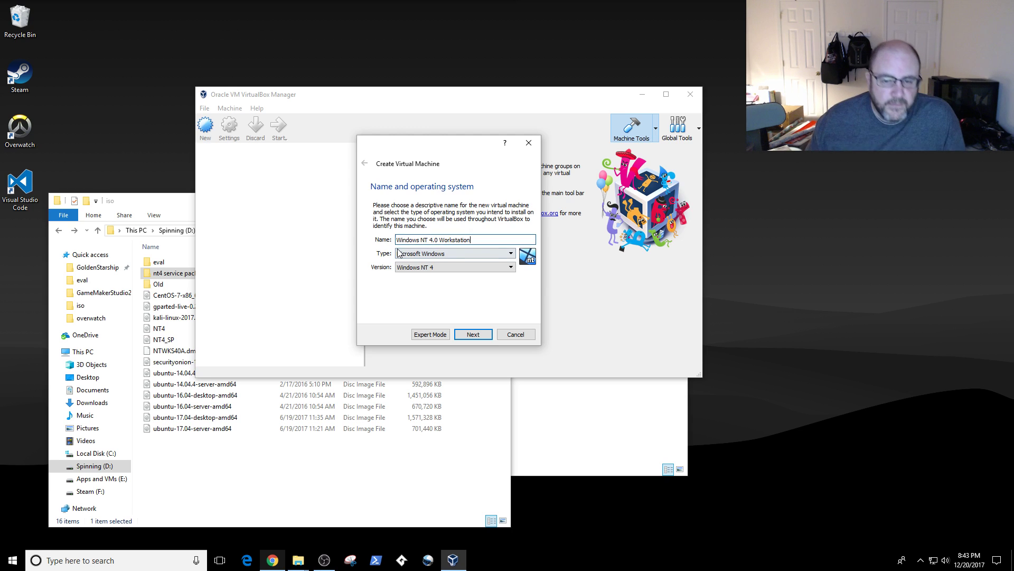
Set the new virtual machine's memory size to 512 MB.
{"action": "double_click", "coordinate": [506, 240]}
{"action": "type", "text": "512"}
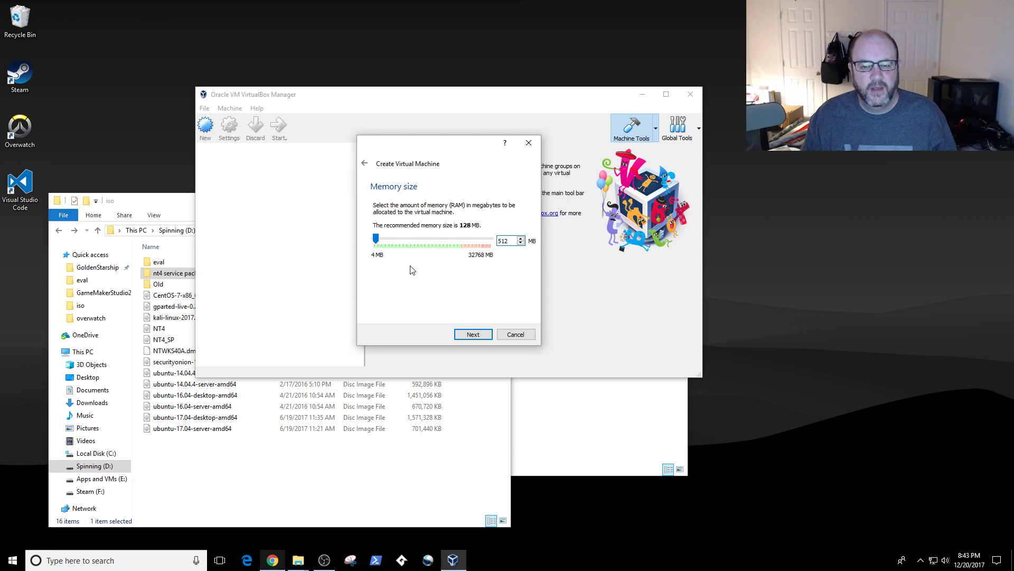
{"action": "double_click", "coordinate": [510, 241]}
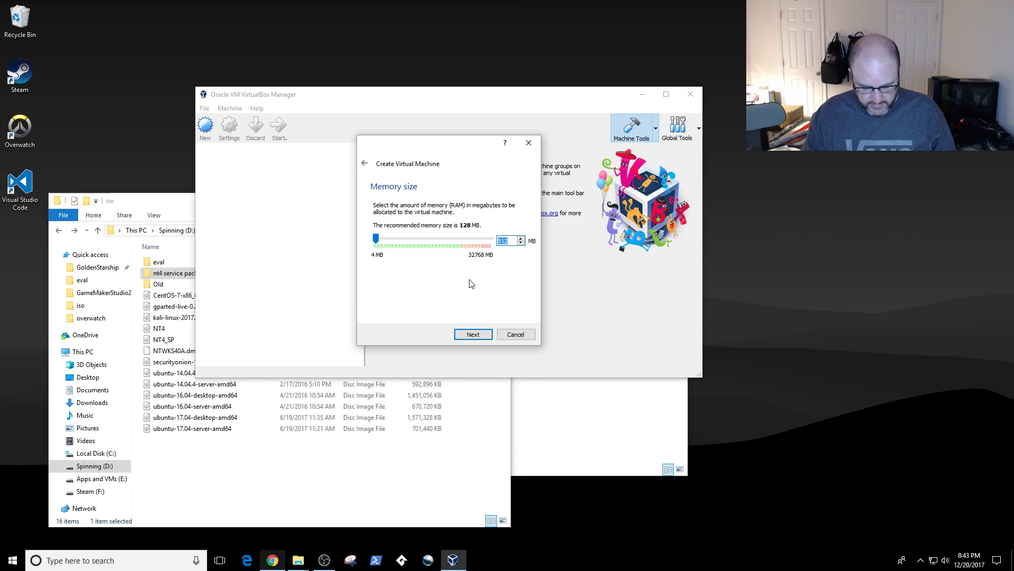
Check the host computer's installed memory in the Windows system information and return to the virtual machine wizard.
{"action": "key", "text": "super+Pause"}
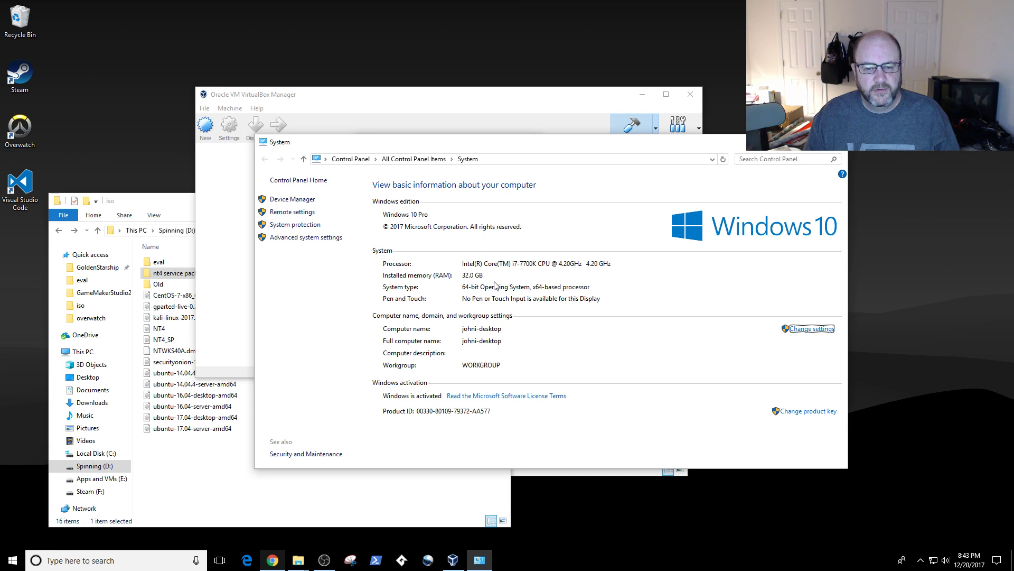
{"action": "left_click", "coordinate": [837, 143]}
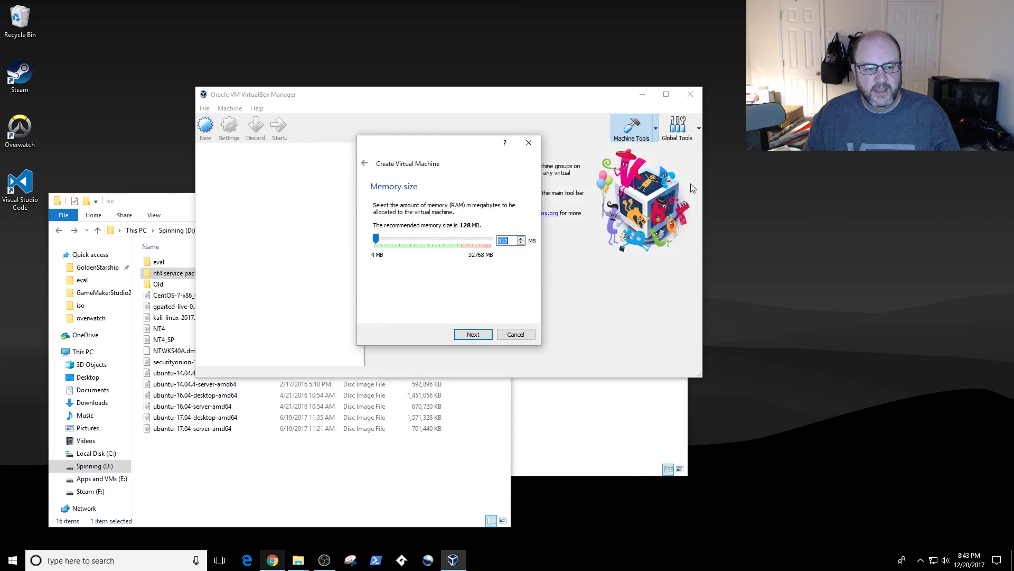
Check the used and free space of the Apps and VMs (E:) drive and return to the virtual machine wizard.
{"action": "left_click", "coordinate": [167, 203]}
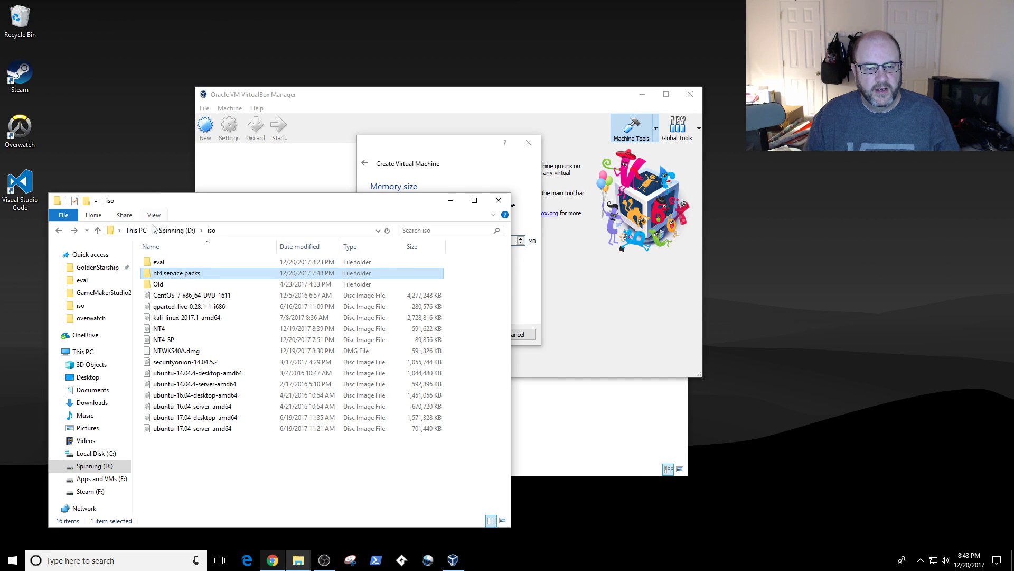
{"action": "left_click", "coordinate": [96, 480]}
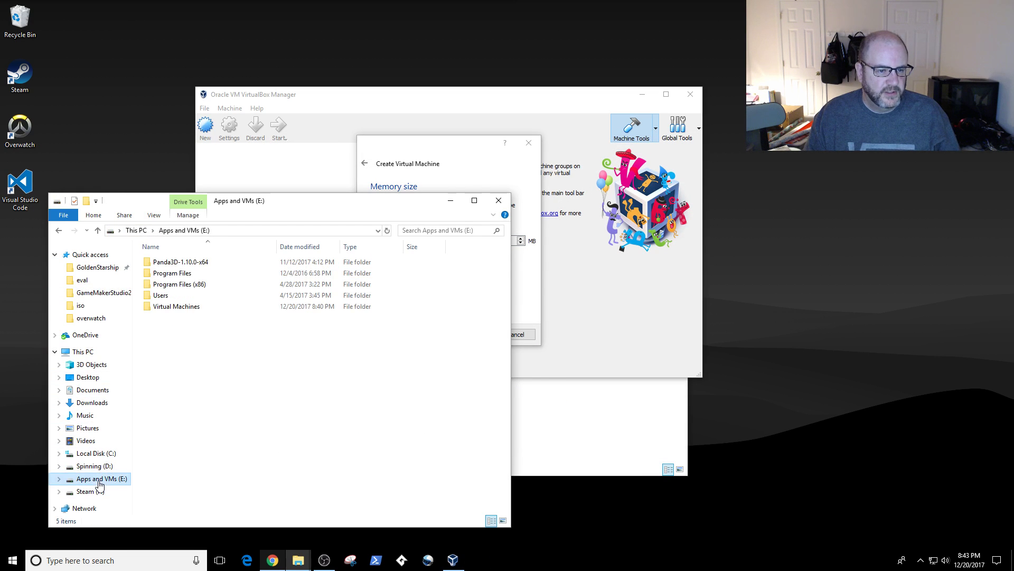
{"action": "right_click", "coordinate": [159, 351]}
{"action": "left_click", "coordinate": [182, 504]}
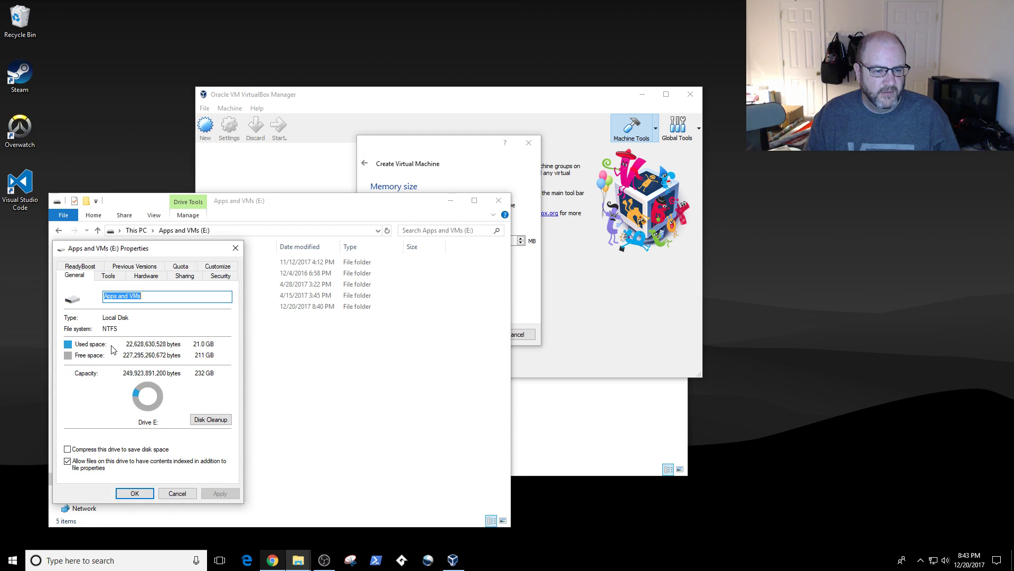
{"action": "left_click", "coordinate": [180, 498]}
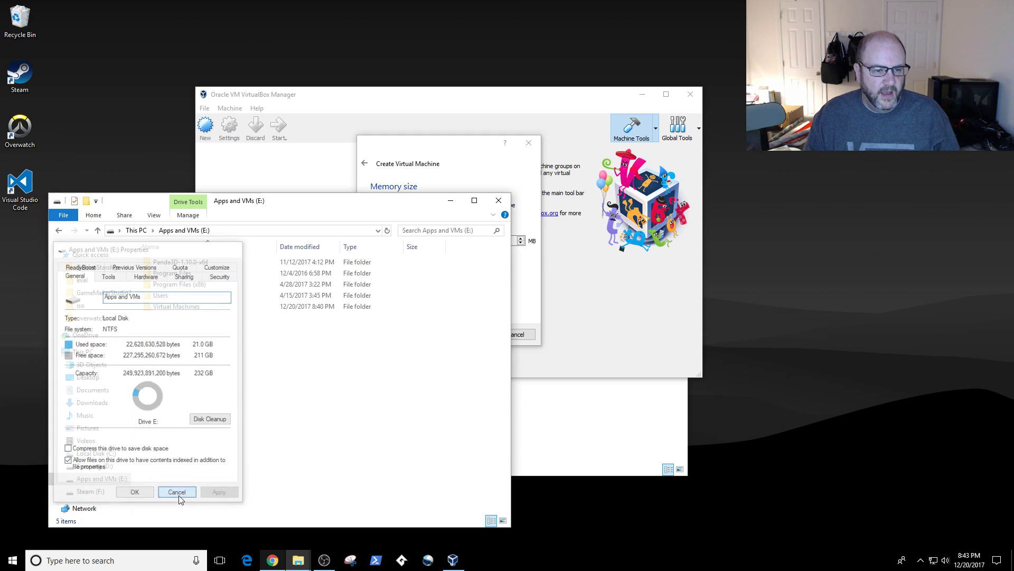
{"action": "left_click", "coordinate": [454, 146]}
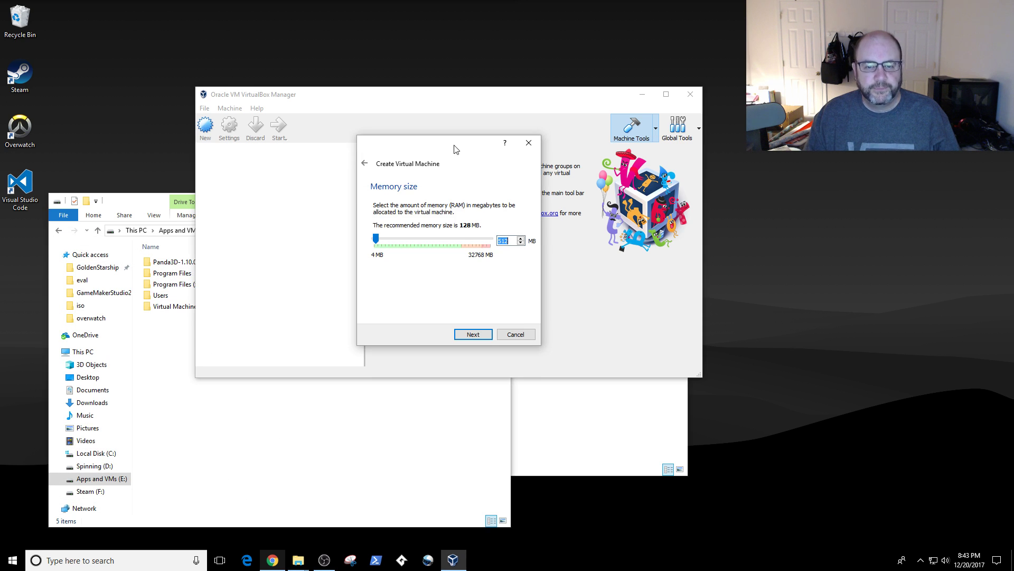
Accept the memory size and configure a new virtual hard disk as a dynamically allocated VDI.
{"action": "left_click", "coordinate": [472, 336]}
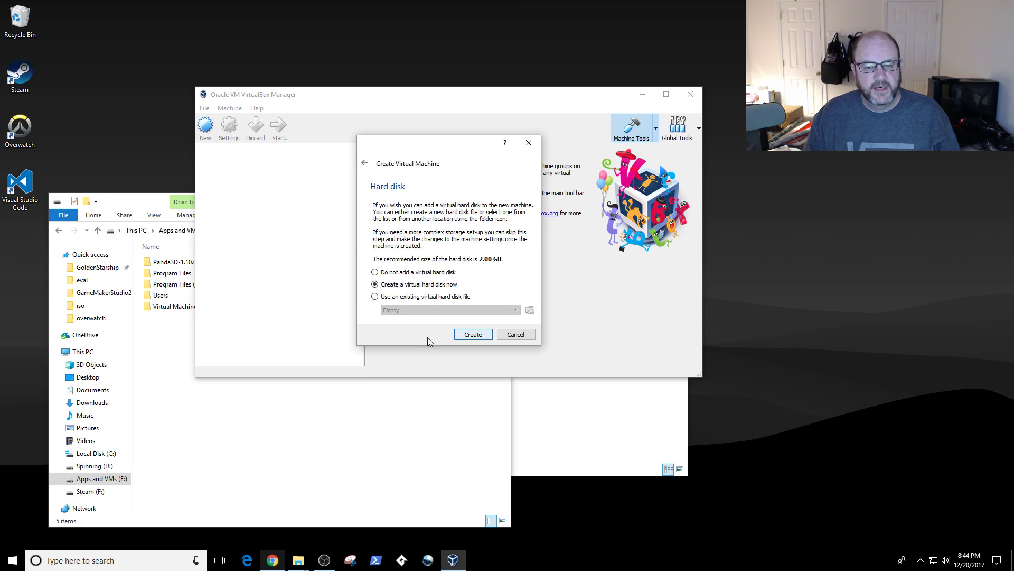
{"action": "left_click", "coordinate": [467, 336]}
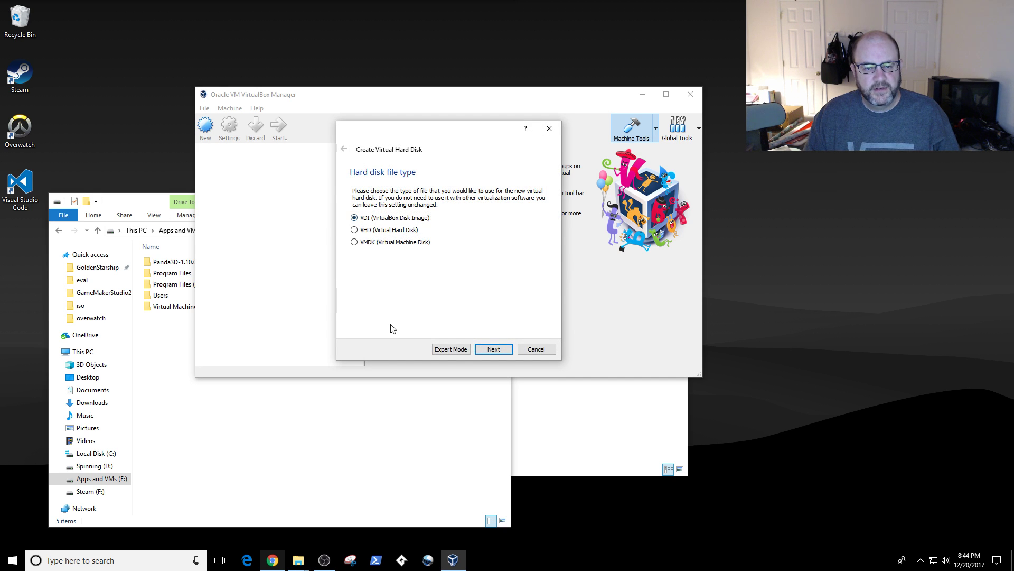
{"action": "left_click", "coordinate": [494, 349]}
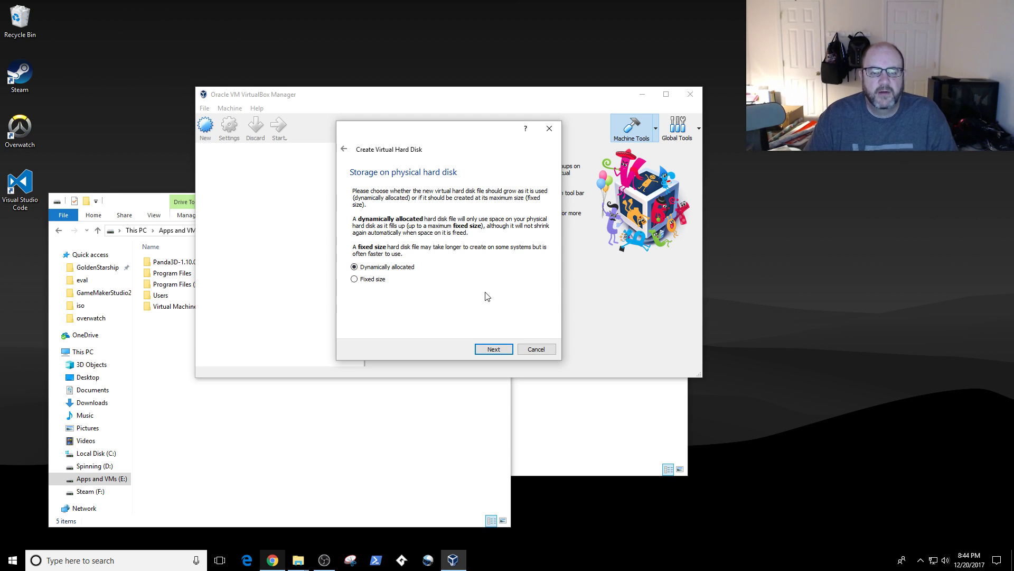
{"action": "left_click", "coordinate": [490, 353]}
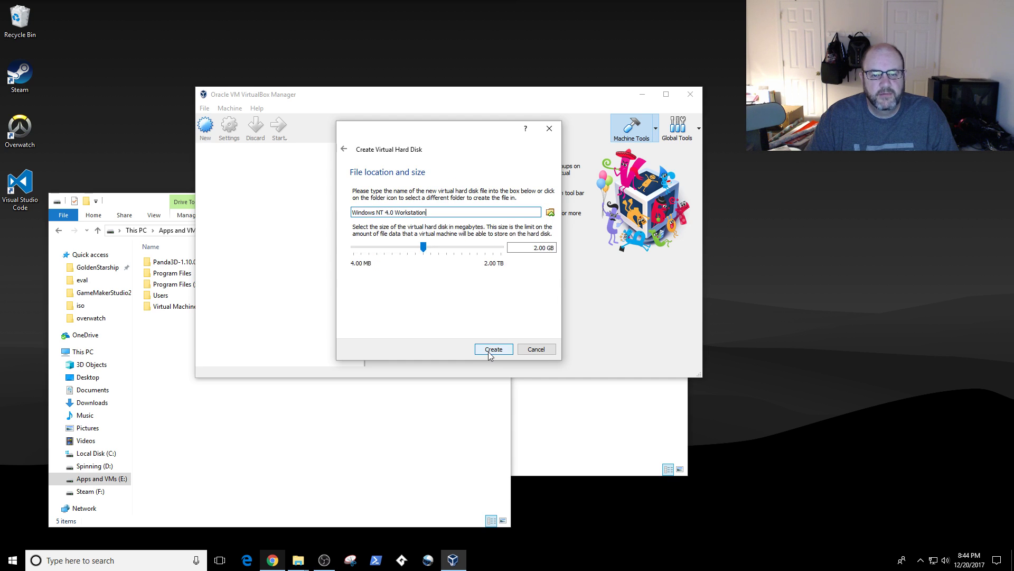
Set the virtual hard disk size to 4.00 GB and create the disk, keeping the file name Windows NT 4.0 Workstation.
{"action": "left_click", "coordinate": [536, 247]}
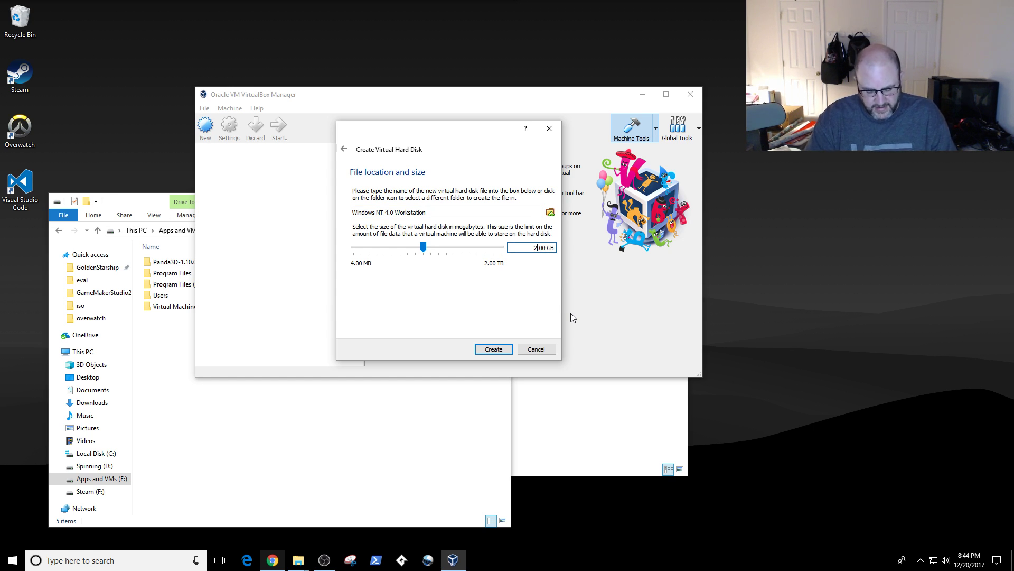
{"action": "key", "text": "BackSpace"}
{"action": "type", "text": "4"}
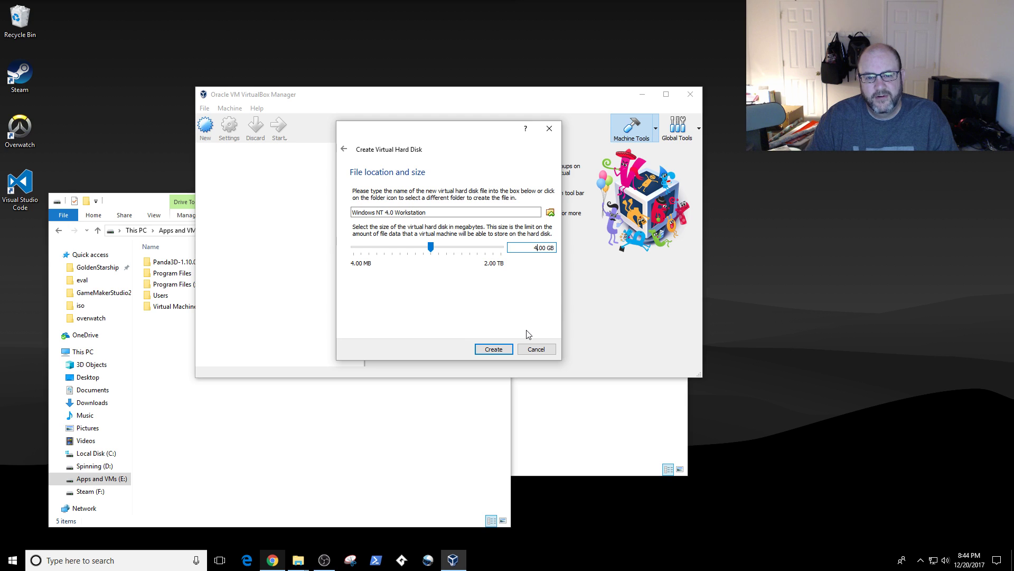
{"action": "left_click", "coordinate": [484, 351]}
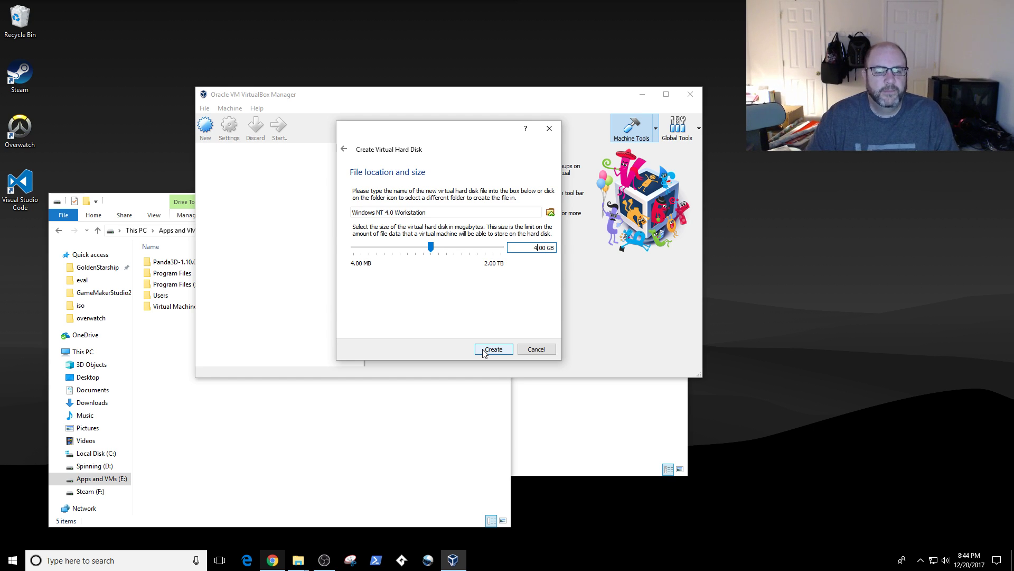
{"action": "left_click", "coordinate": [483, 350]}
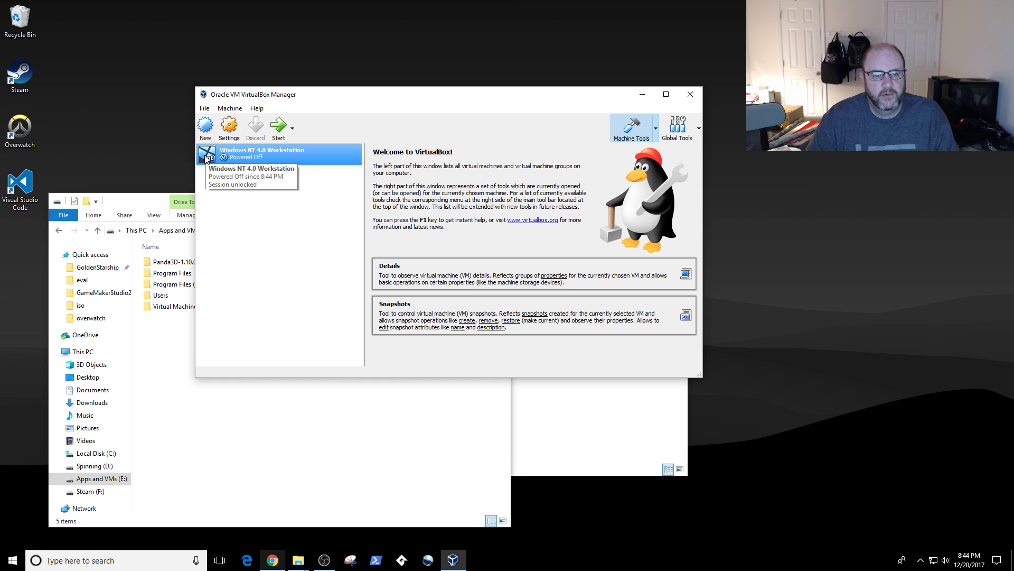
Start the Windows NT 4.0 Workstation machine with the NT4 disc image from the iso folder on Spinning (D:) as start-up disk.
{"action": "left_click", "coordinate": [279, 133]}
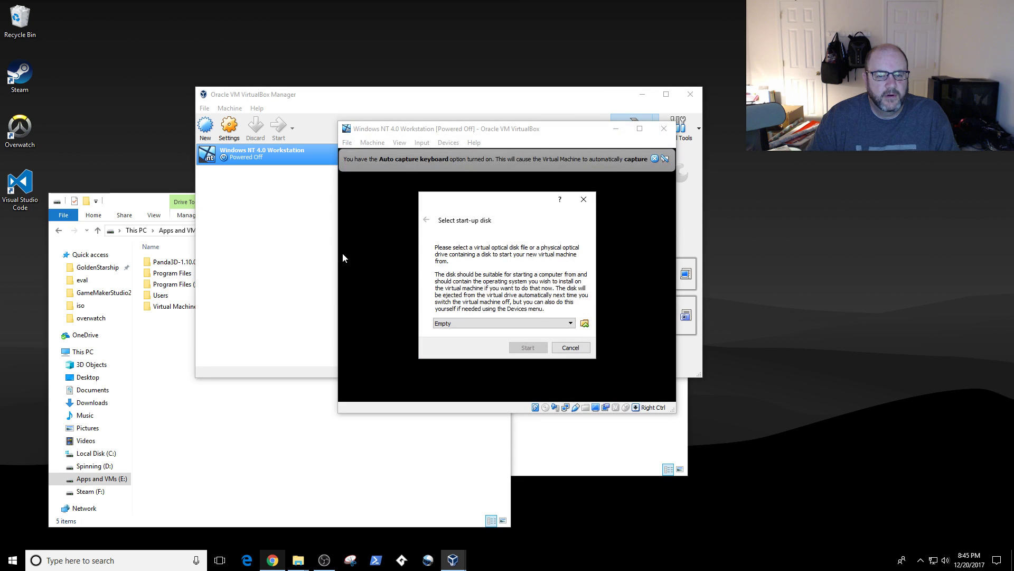
{"action": "left_click", "coordinate": [584, 323]}
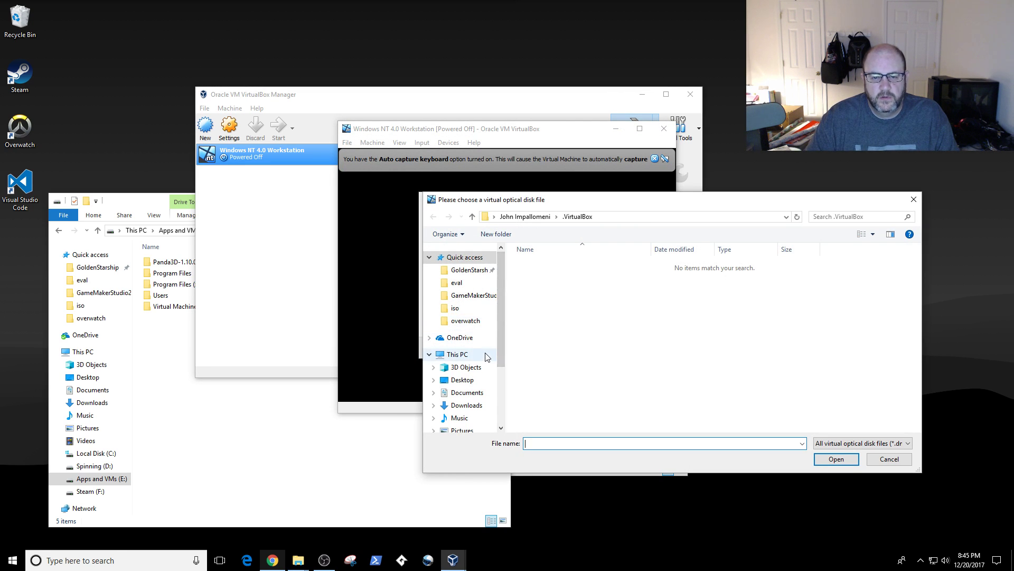
{"action": "scroll", "coordinate": [487, 336], "scroll_direction": "down", "scroll_amount": 1}
{"action": "scroll", "coordinate": [487, 336], "scroll_direction": "down", "scroll_amount": 1}
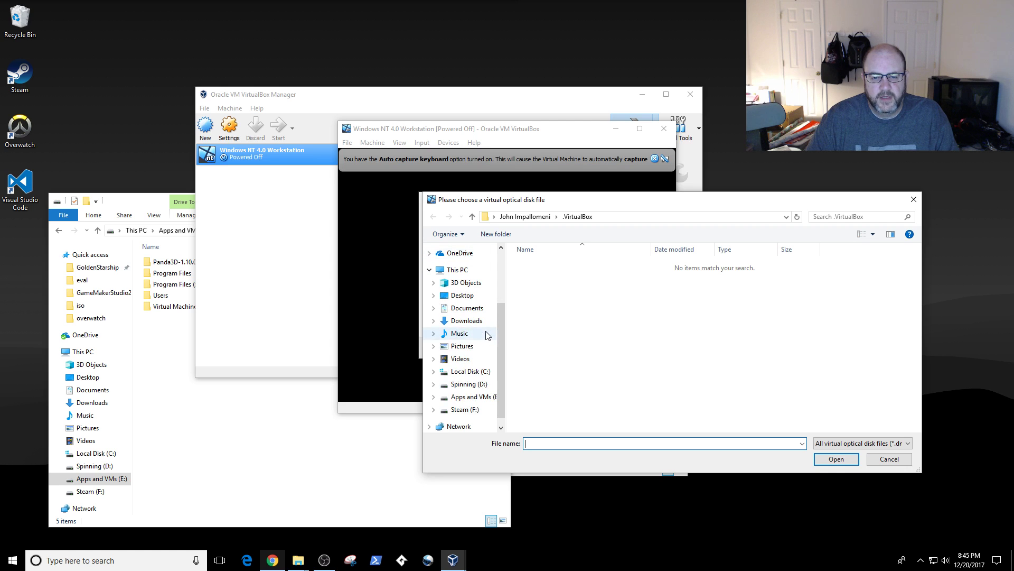
{"action": "left_click", "coordinate": [473, 385]}
{"action": "double_click", "coordinate": [534, 276]}
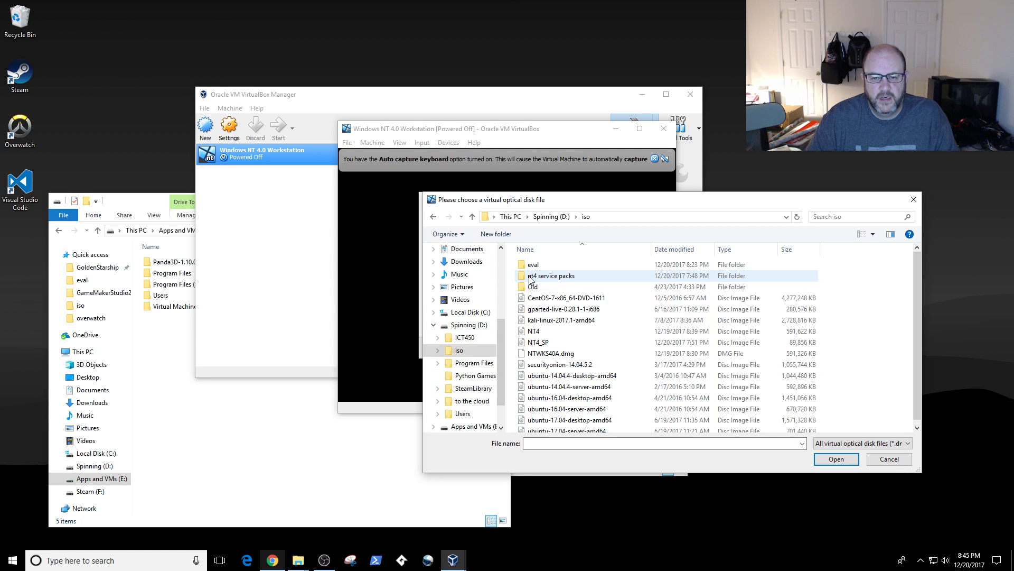
{"action": "left_click", "coordinate": [566, 334]}
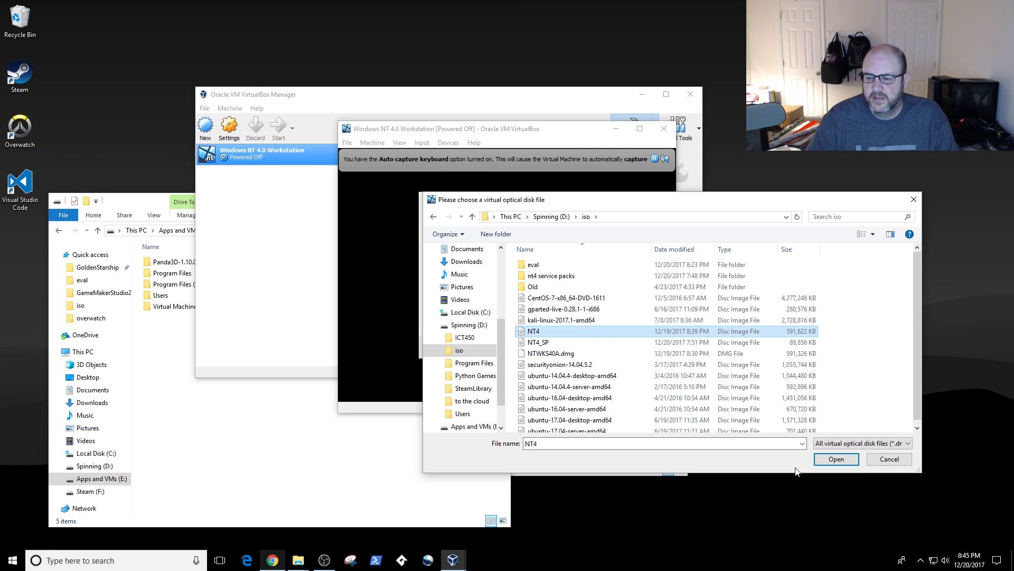
{"action": "left_click", "coordinate": [831, 462]}
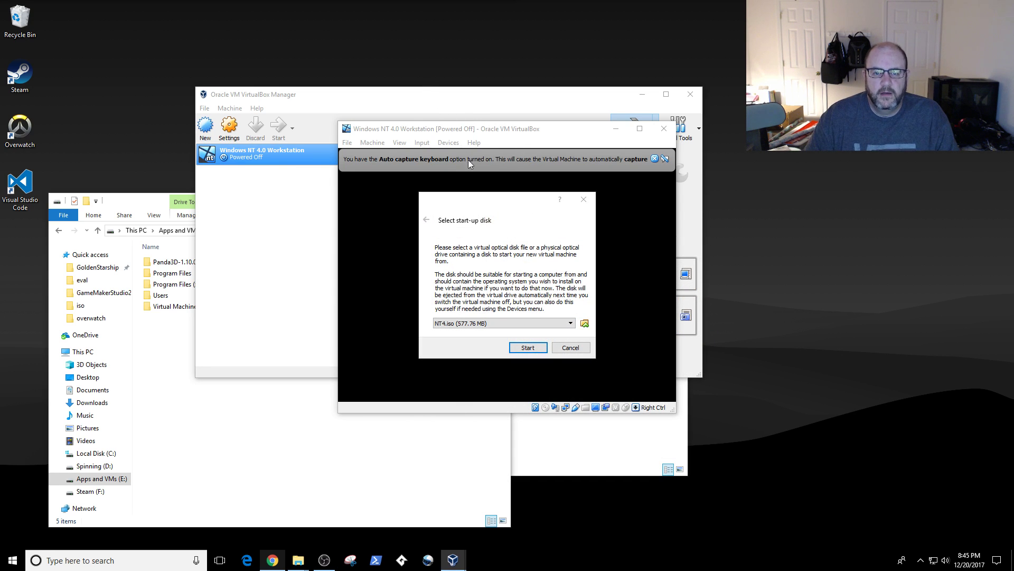
{"action": "left_click", "coordinate": [530, 347]}
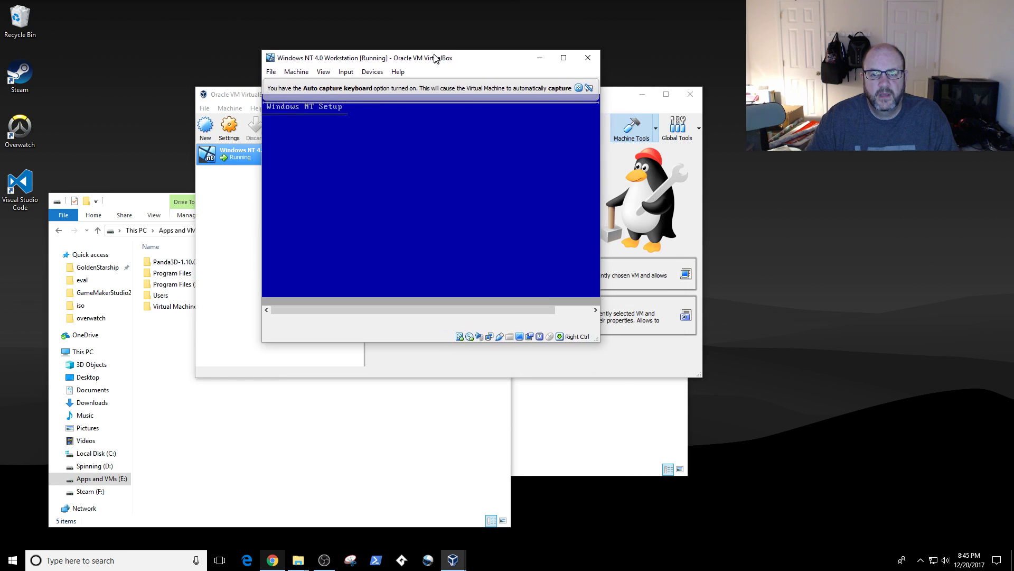
Let the virtual machine capture the mouse and dismiss the keyboard capture and mouse integration notices.
{"action": "left_click", "coordinate": [448, 200]}
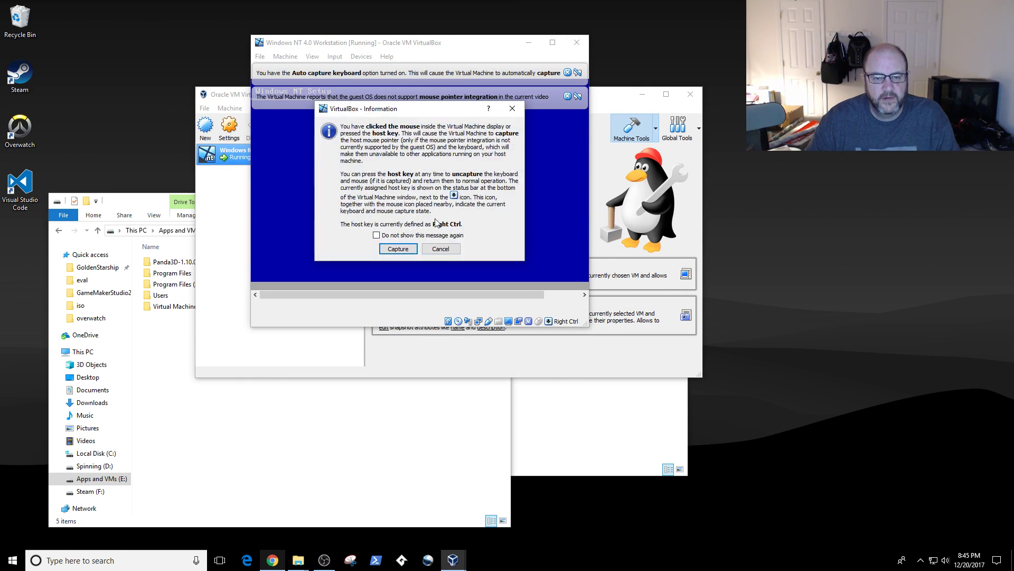
{"action": "left_click", "coordinate": [405, 249]}
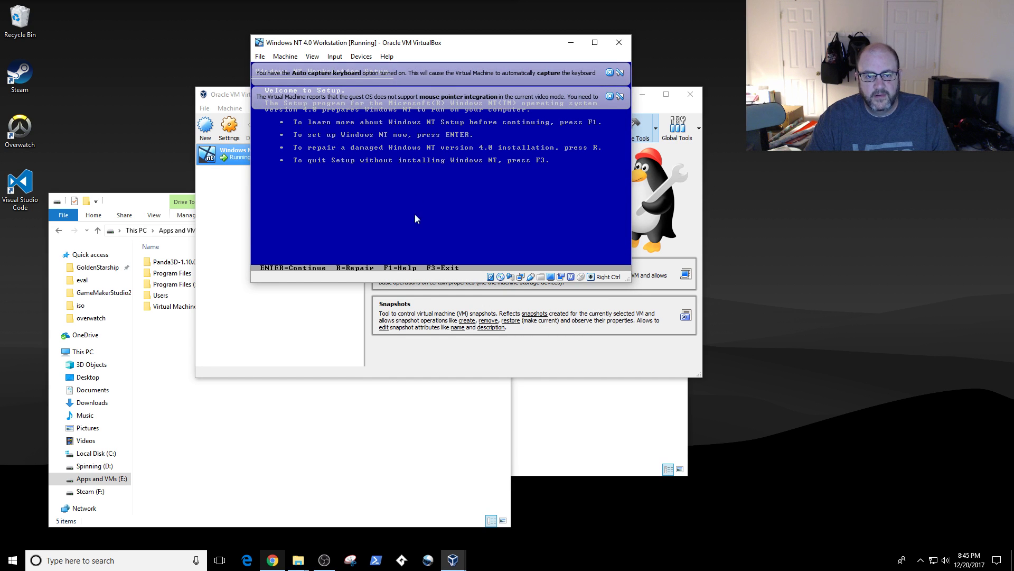
{"action": "left_click", "coordinate": [610, 96]}
{"action": "left_click", "coordinate": [610, 72]}
{"action": "left_click", "coordinate": [602, 76]}
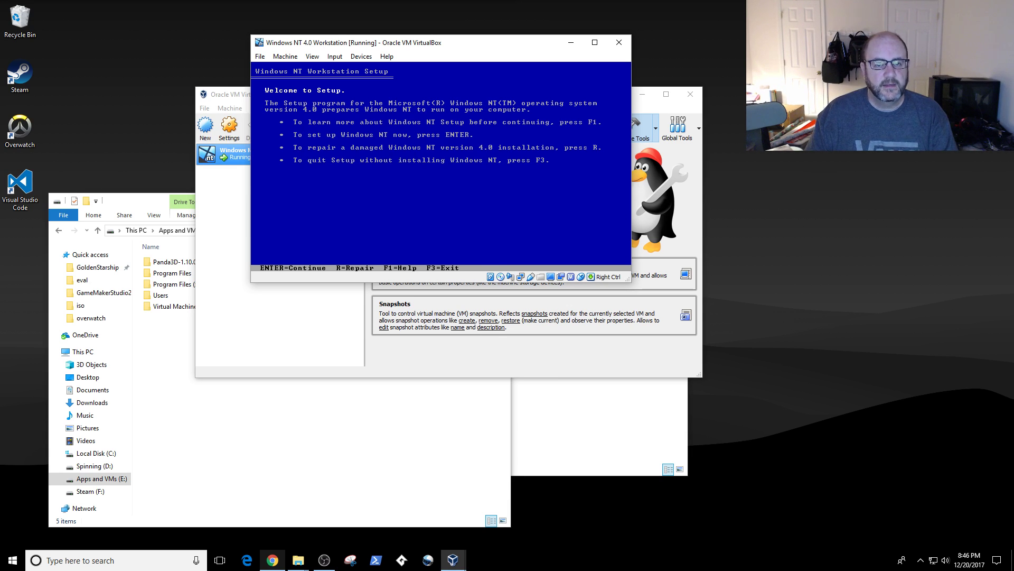
Begin setting up Windows NT with only the recognized mass storage devices and continue Setup on the new startup hard disk.
{"action": "key", "text": "Return"}
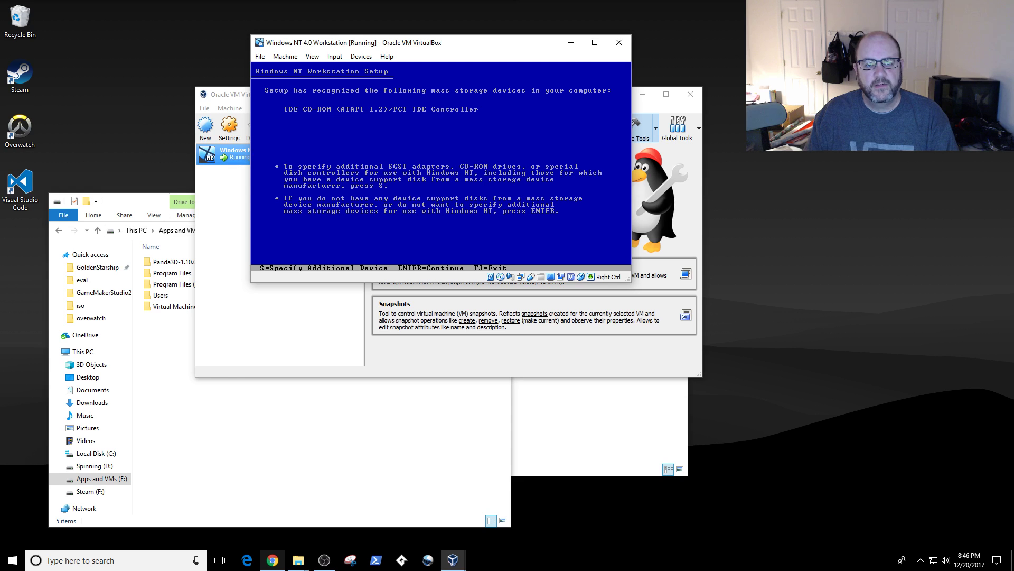
{"action": "key", "text": "Return"}
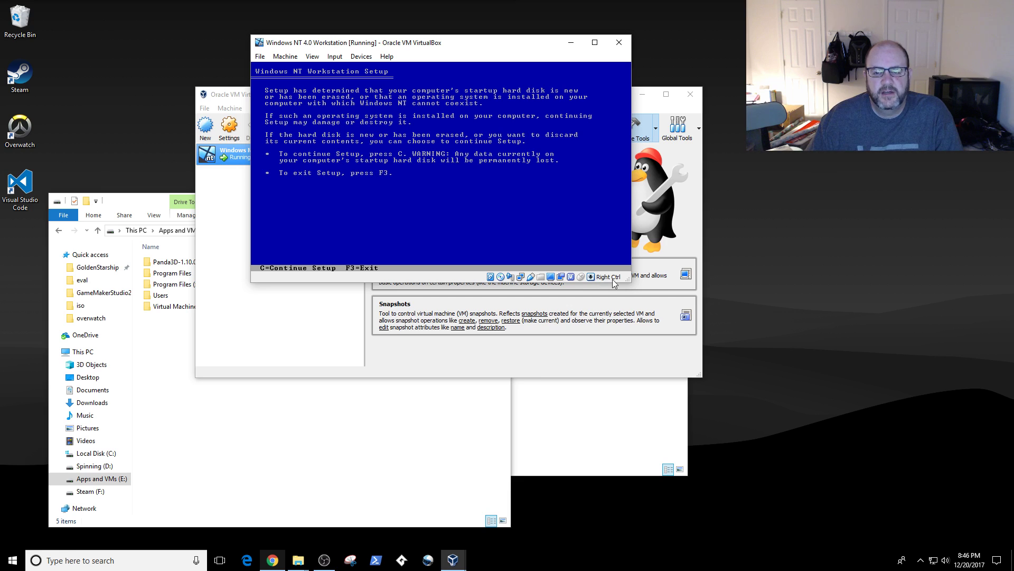
{"action": "mouse_move", "coordinate": [613, 280]}
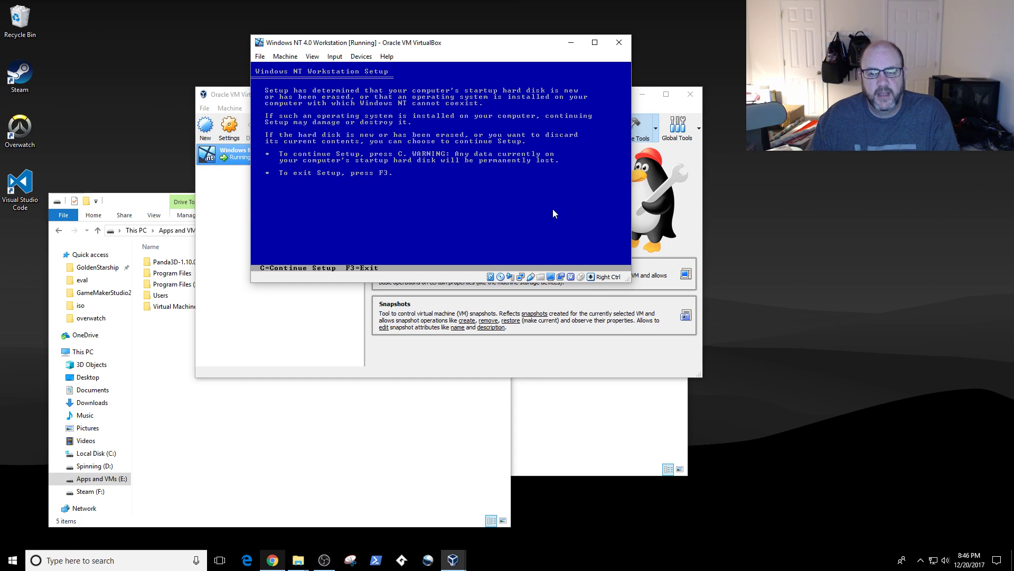
{"action": "left_click", "coordinate": [549, 176]}
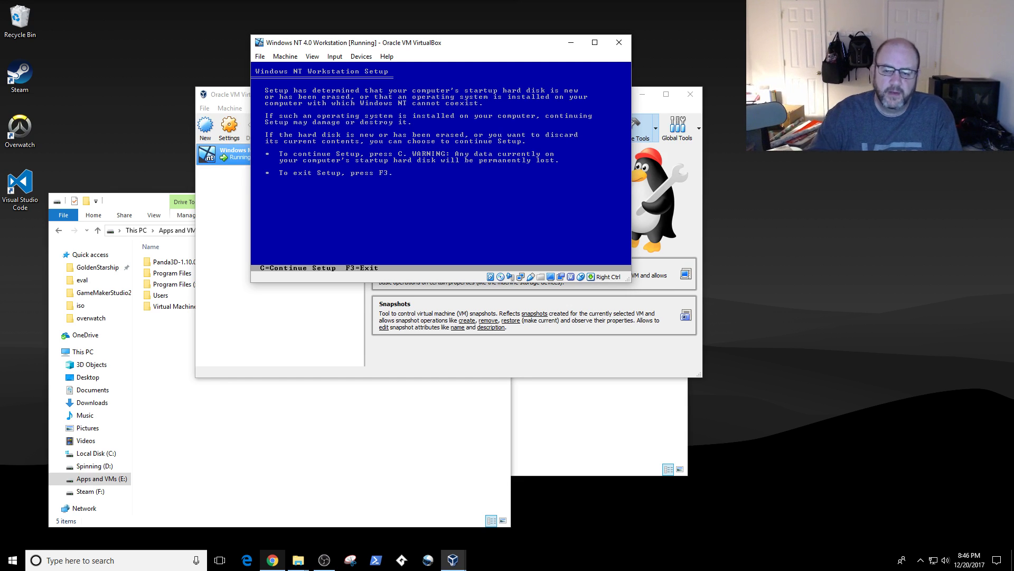
{"action": "key", "text": "Control_R"}
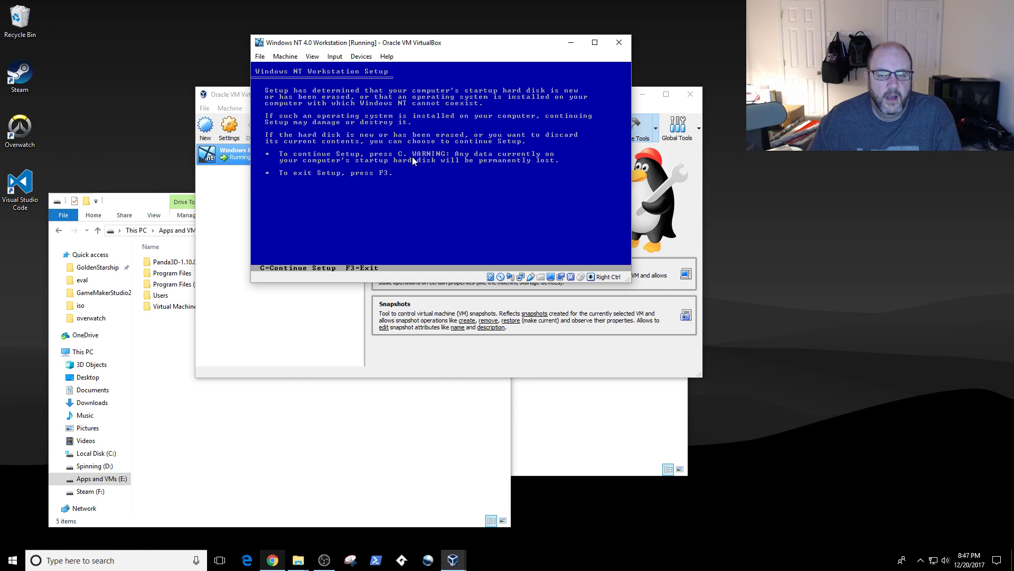
{"action": "left_click", "coordinate": [380, 172]}
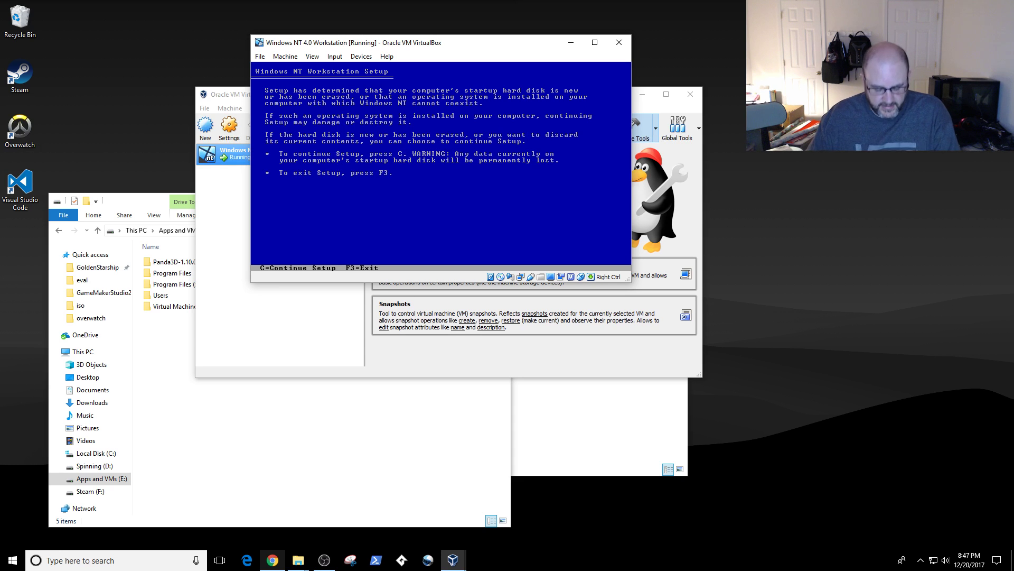
{"action": "key", "text": "c"}
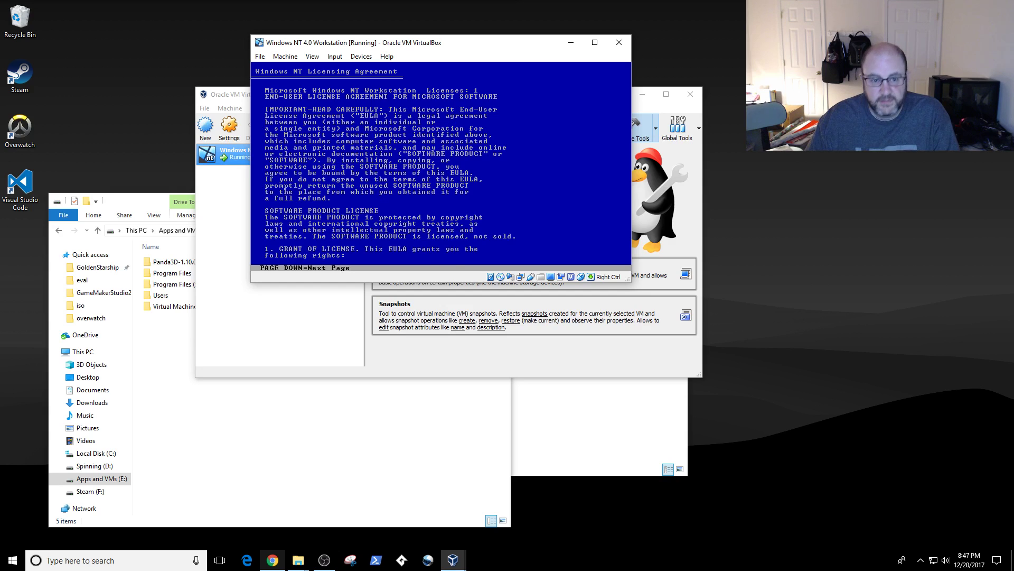
Page through the Windows NT Licensing Agreement to its end and agree to it.
{"action": "key", "text": "Page_Down"}
{"action": "key", "text": "Page_Down"}
{"action": "key", "text": "Page_Down"}
{"action": "key", "text": "Page_Down"}
{"action": "key", "text": "Page_Down"}
{"action": "key", "text": "Page_Down"}
{"action": "key", "text": "Page_Down"}
{"action": "key", "text": "Page_Down"}
{"action": "key", "text": "Page_Down"}
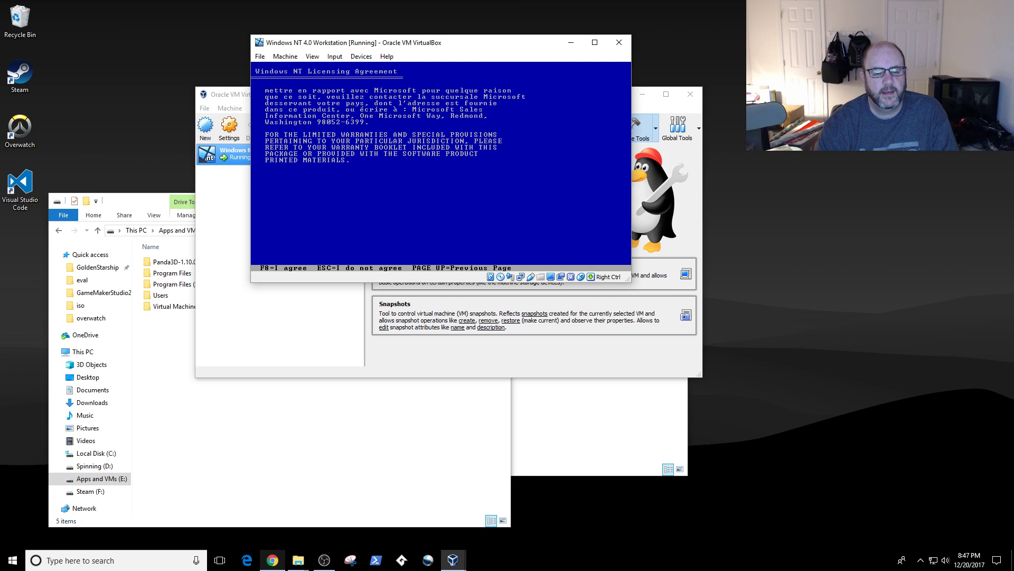
{"action": "key", "text": "F8"}
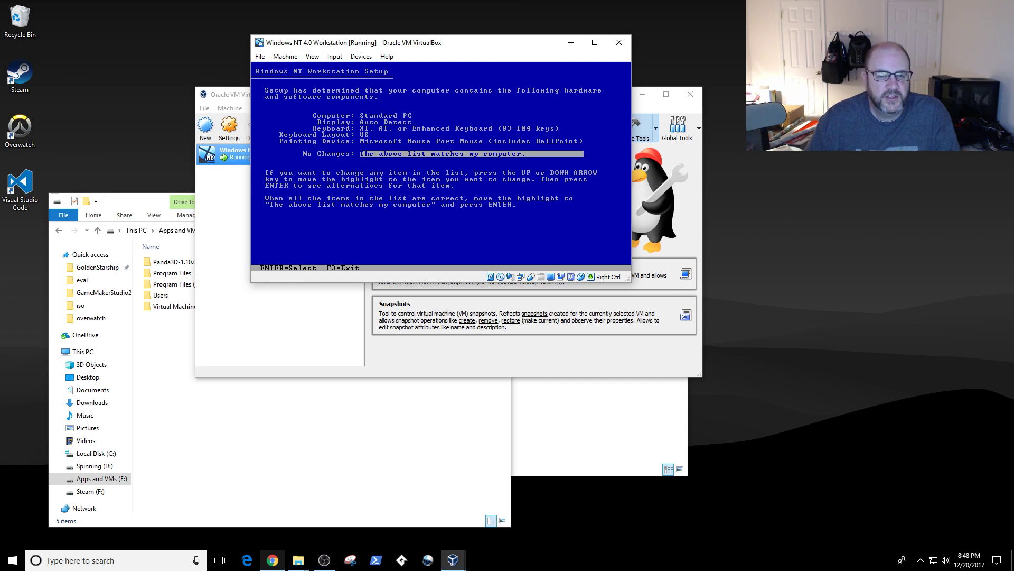
Accept the detected hardware and software list without changes and choose the unpartitioned space for the Windows NT installation.
{"action": "key", "text": "Up"}
{"action": "key", "text": "Up"}
{"action": "key", "text": "Down"}
{"action": "key", "text": "Down"}
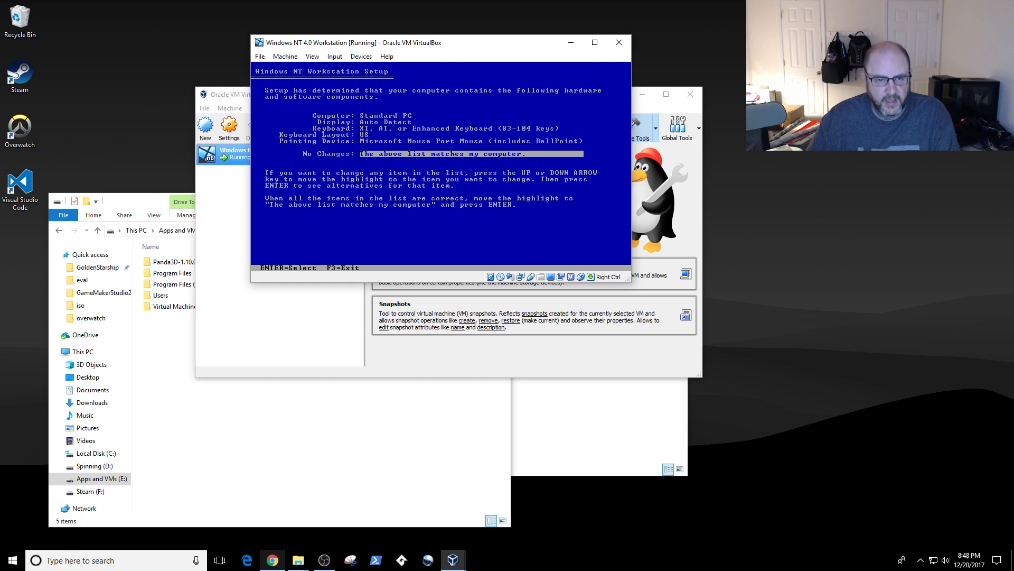
{"action": "key", "text": "Return"}
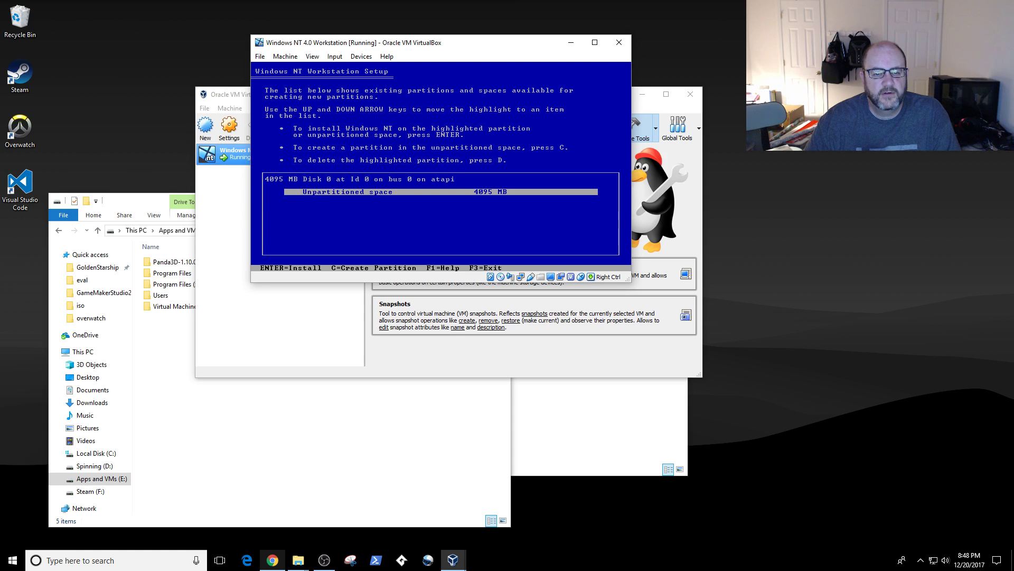
{"action": "key", "text": "Return"}
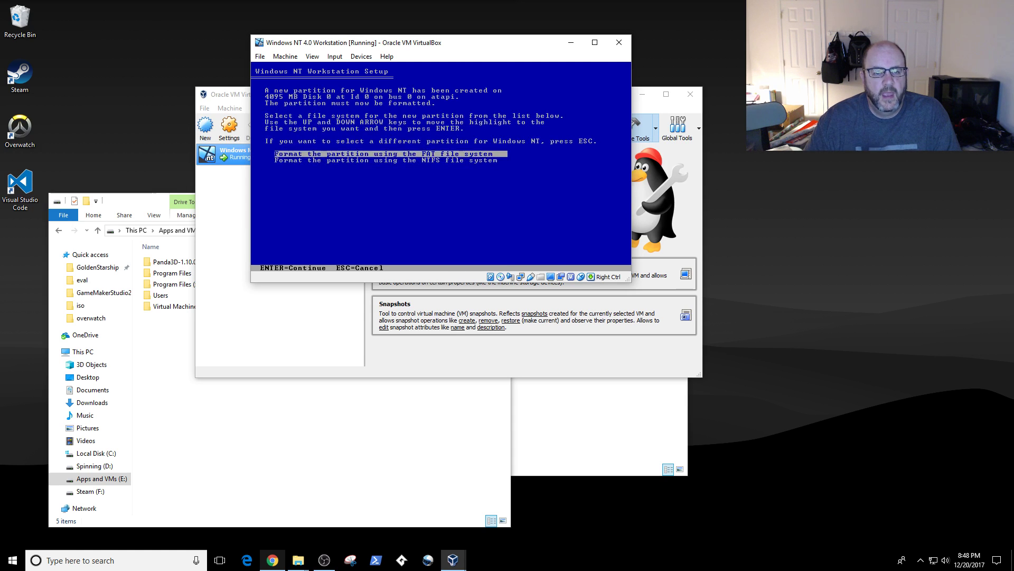
Choose to format the new Windows NT partition using the NTFS file system and continue Setup.
{"action": "key", "text": "Down"}
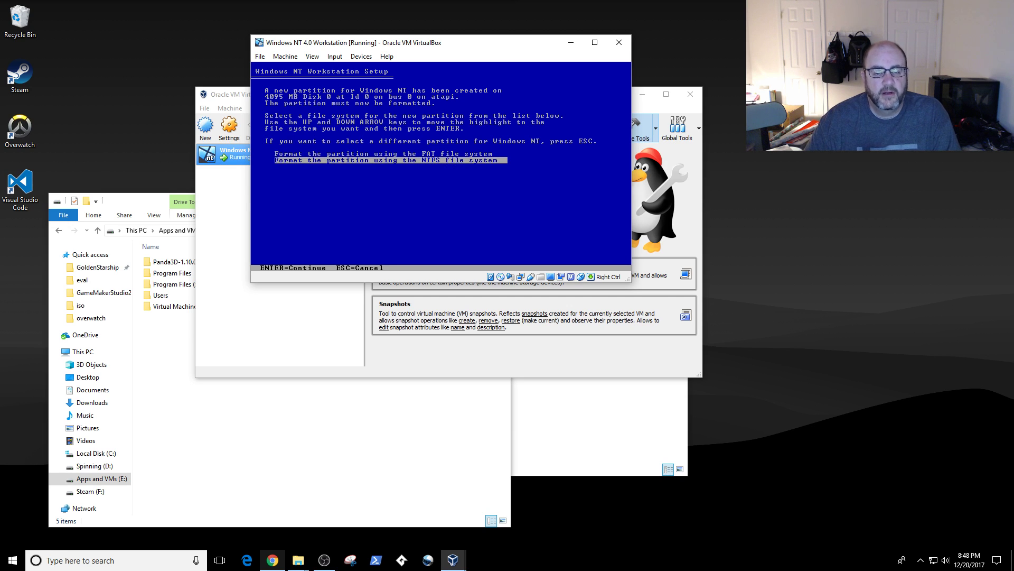
{"action": "key", "text": "Up"}
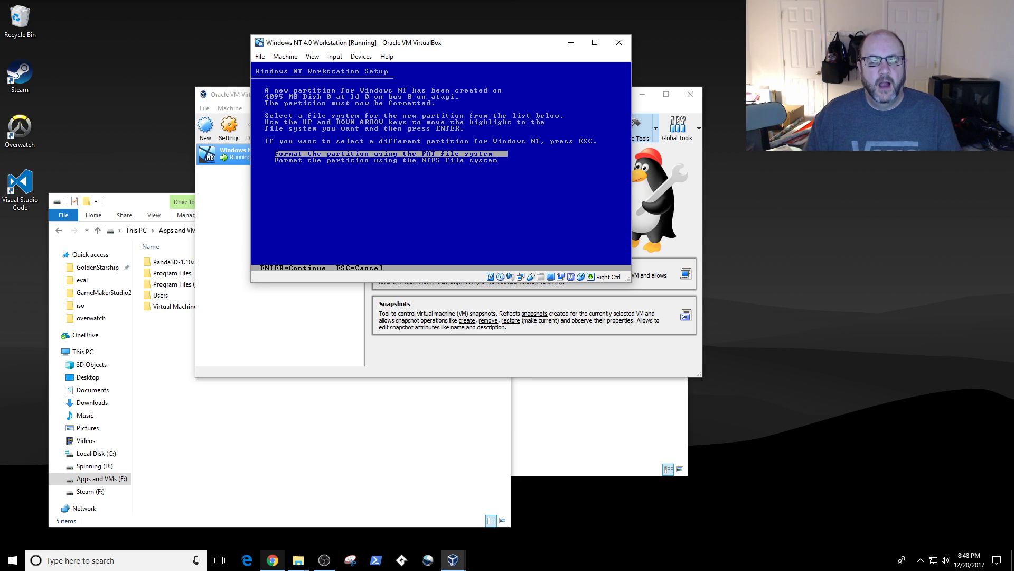
{"action": "key", "text": "Down"}
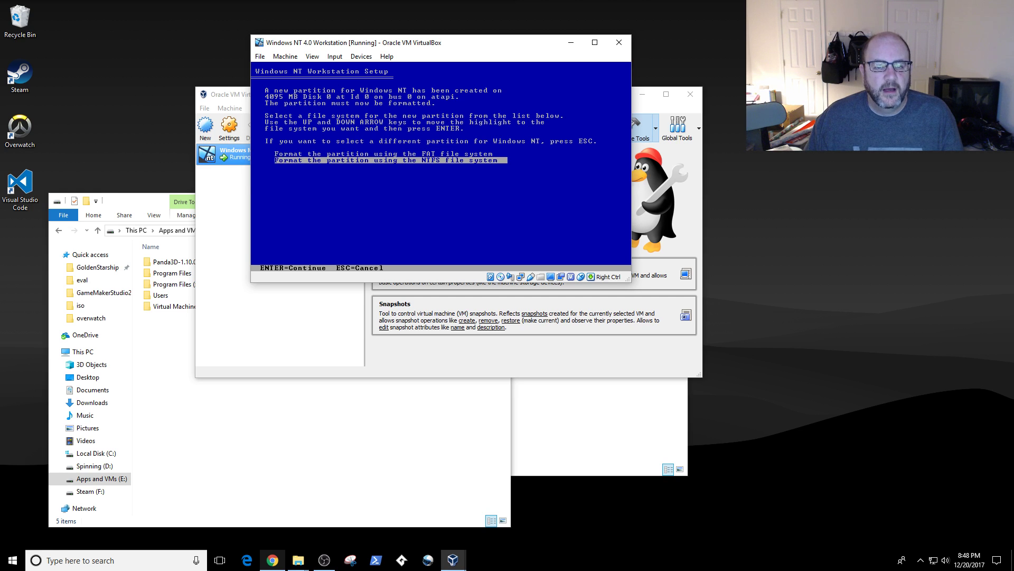
{"action": "key", "text": "Return"}
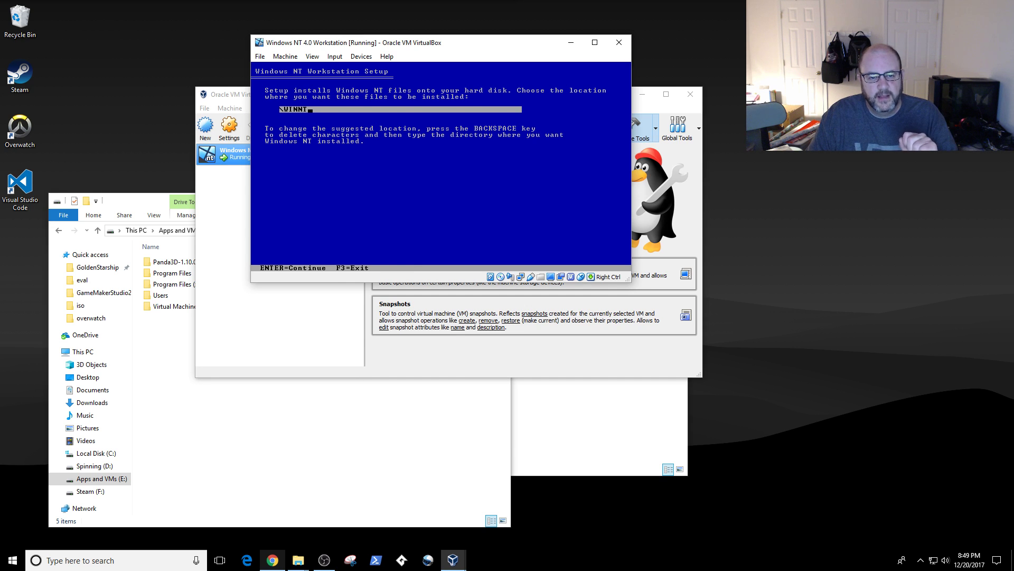
Accept \WINNT as the installation directory and skip the exhaustive secondary examination of the hard disk.
{"action": "key", "text": "Return"}
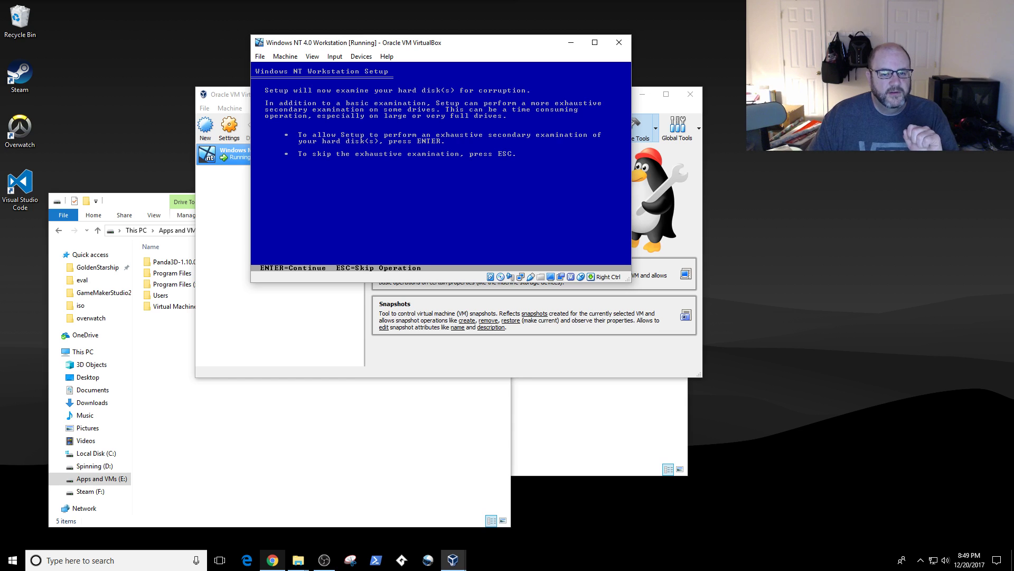
{"action": "key", "text": "Escape"}
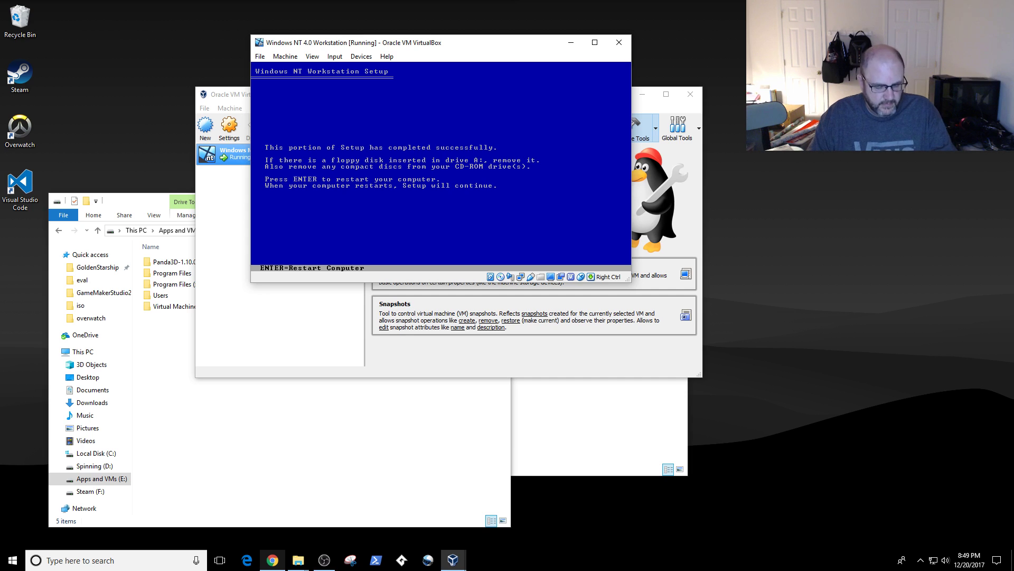
Remove NT4.iso from the virtual machine's optical drive and restart the guest computer to continue Setup.
{"action": "key", "text": "Control_R"}
{"action": "left_click", "coordinate": [362, 56]}
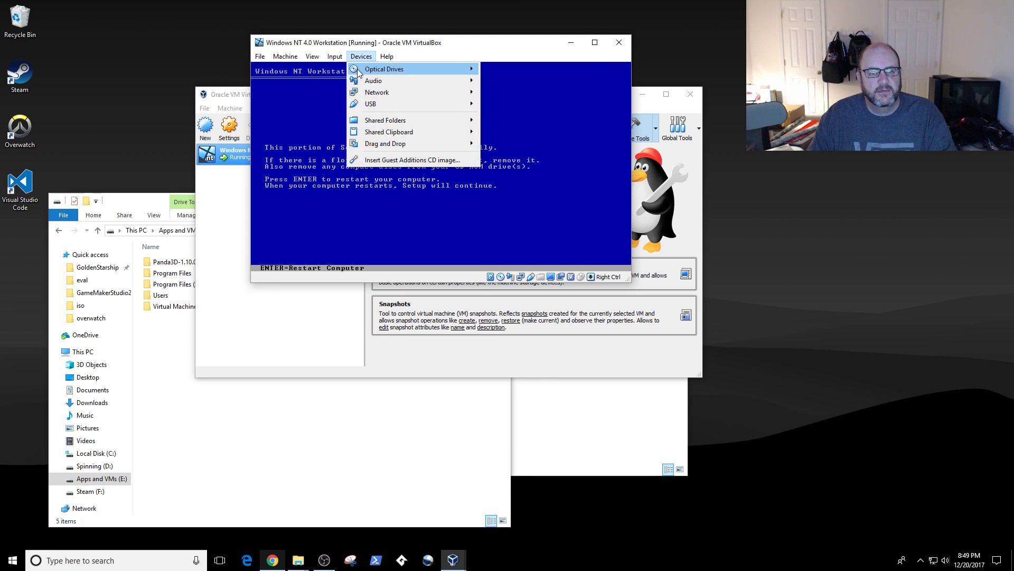
{"action": "mouse_move", "coordinate": [359, 72]}
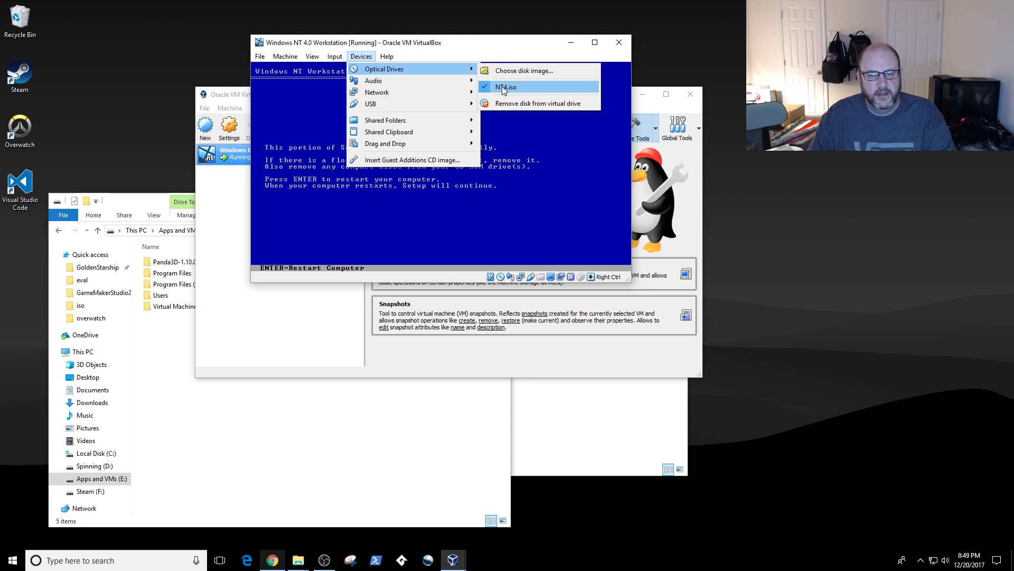
{"action": "left_click", "coordinate": [505, 88]}
{"action": "left_click", "coordinate": [362, 57]}
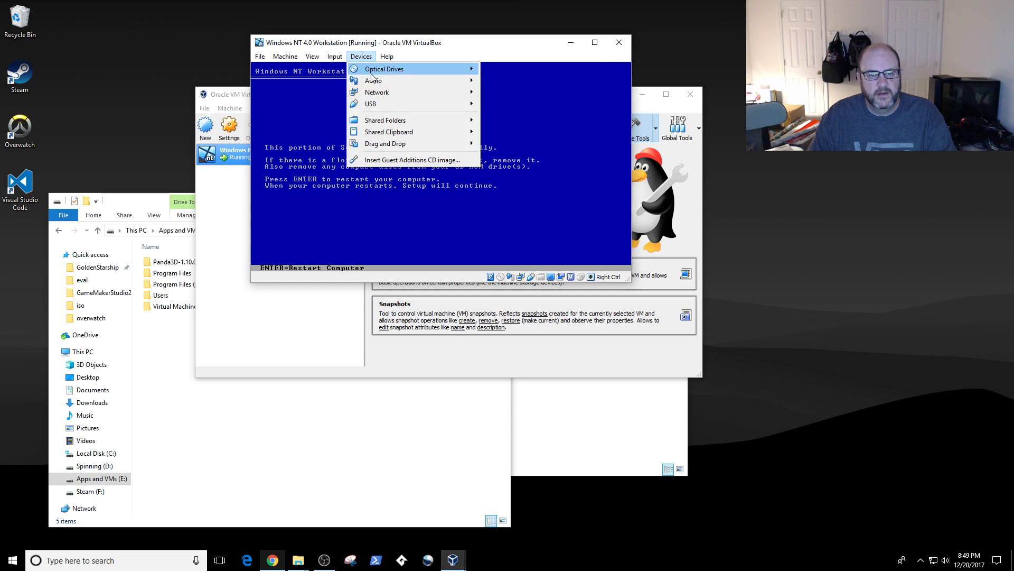
{"action": "left_click", "coordinate": [465, 196]}
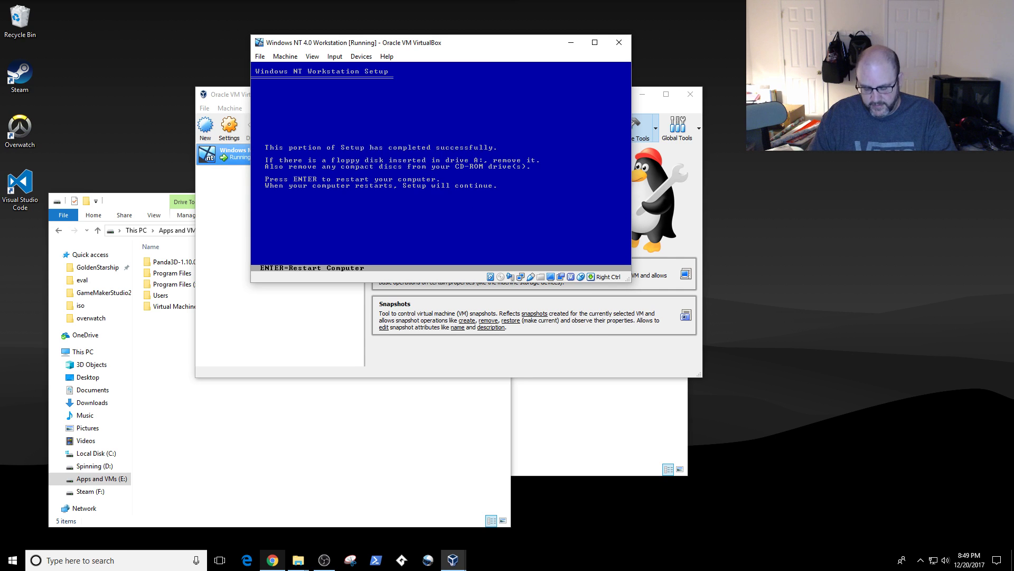
{"action": "key", "text": "Return"}
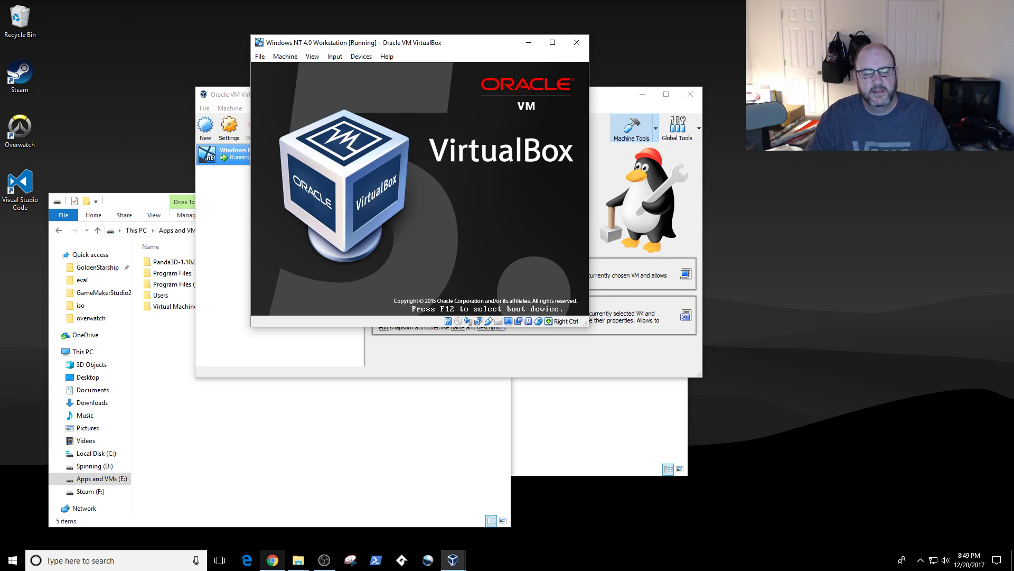
{"action": "key", "text": "Return"}
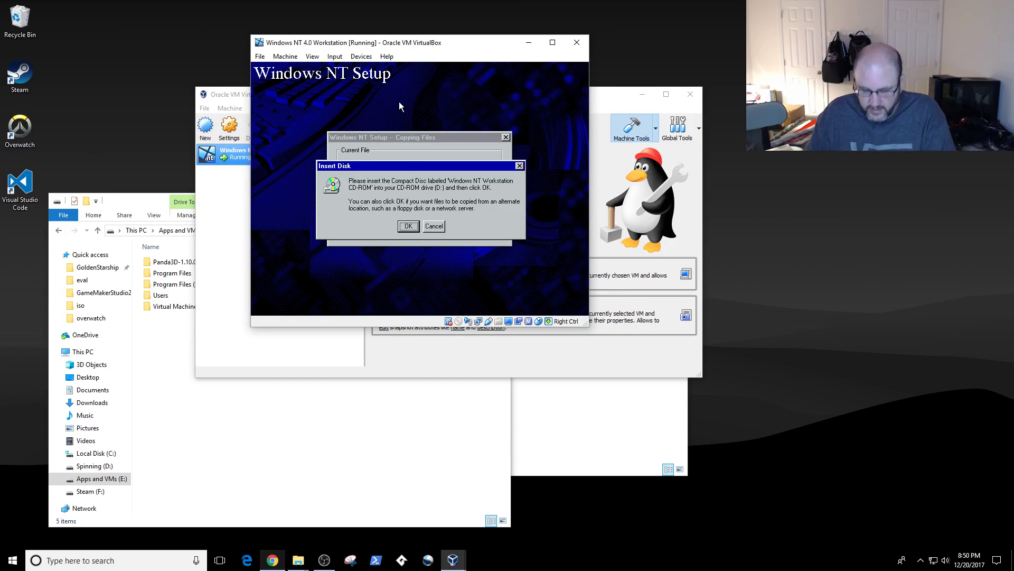
Reinsert NT4.iso into the virtual optical drive and confirm the Insert Disk request so file copying continues.
{"action": "left_click", "coordinate": [361, 57]}
{"action": "mouse_move", "coordinate": [362, 69]}
{"action": "left_click", "coordinate": [496, 89]}
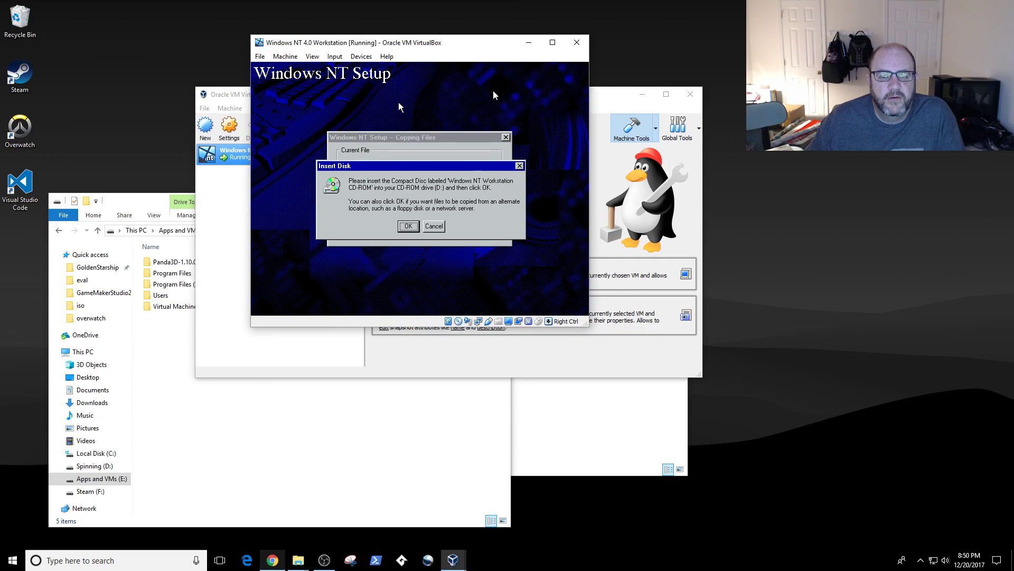
{"action": "left_click", "coordinate": [362, 58]}
{"action": "mouse_move", "coordinate": [382, 72]}
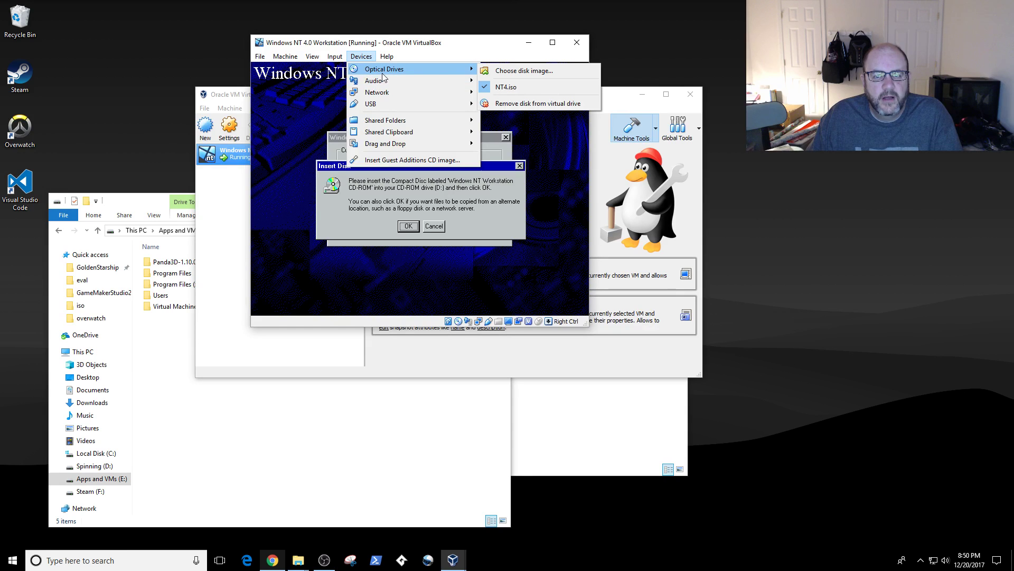
{"action": "left_click", "coordinate": [362, 61]}
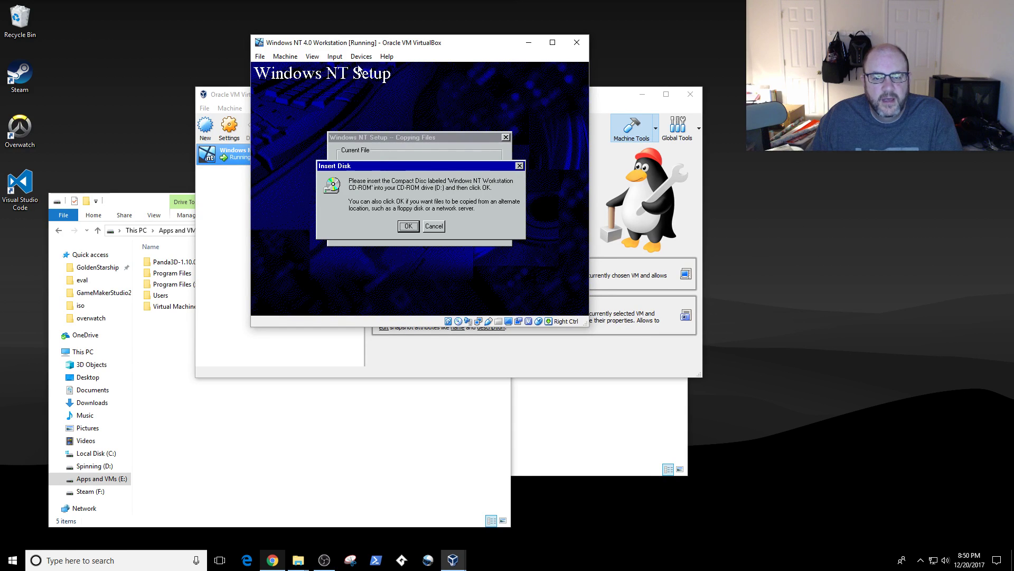
{"action": "left_click", "coordinate": [411, 227]}
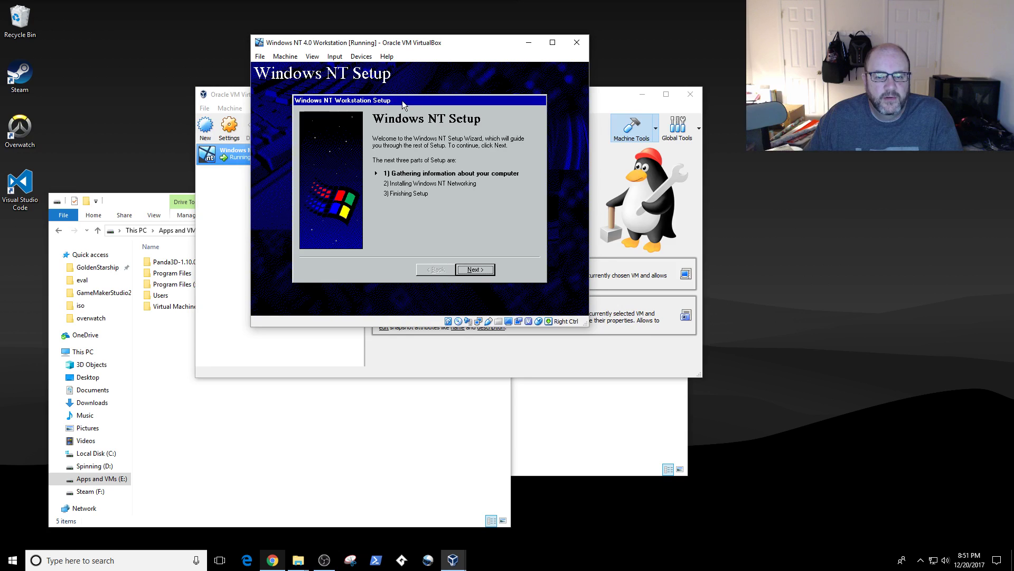
Proceed past the Windows NT Setup welcome page and choose the Custom setup option.
{"action": "left_click", "coordinate": [474, 271]}
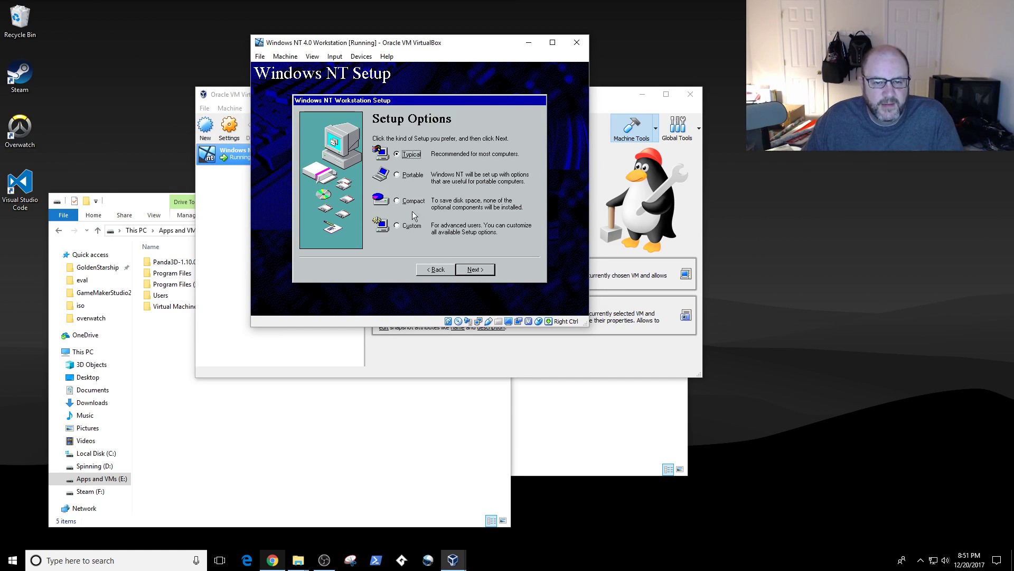
{"action": "left_click", "coordinate": [414, 227]}
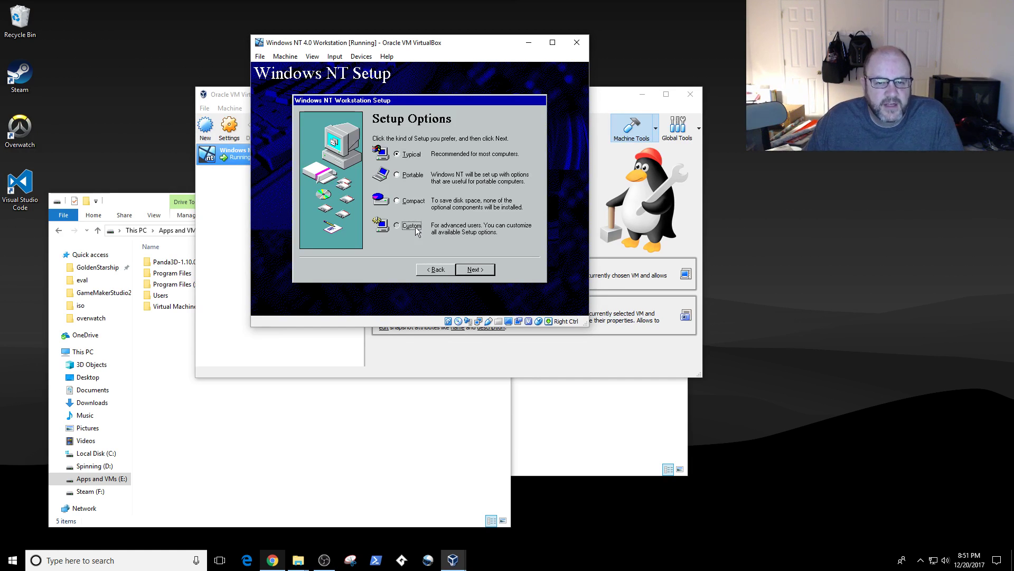
{"action": "left_click", "coordinate": [487, 270]}
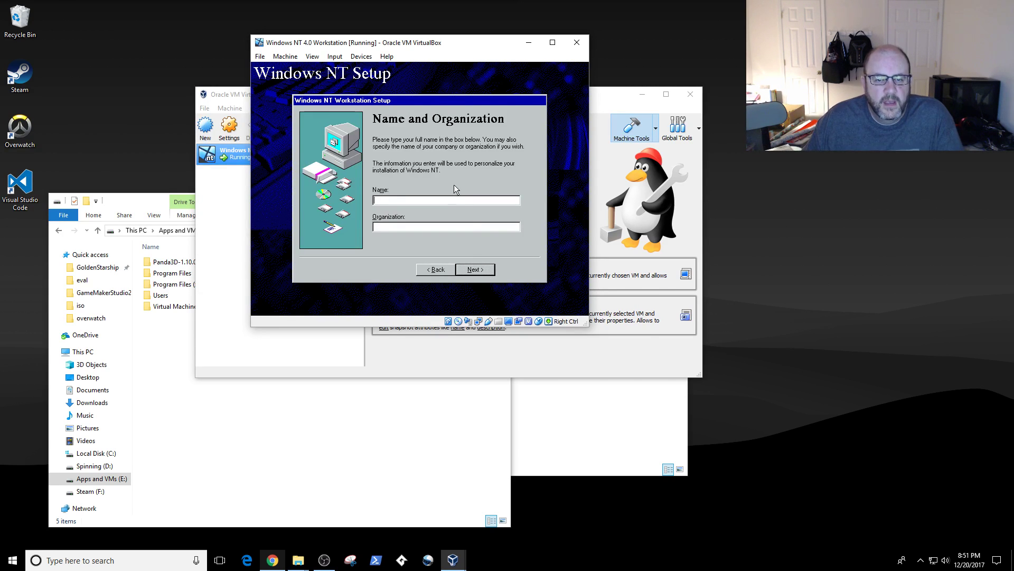
Enter Authorized User as the name, fill in the organization, and continue to the registration page.
{"action": "type", "text": "Authorized User"}
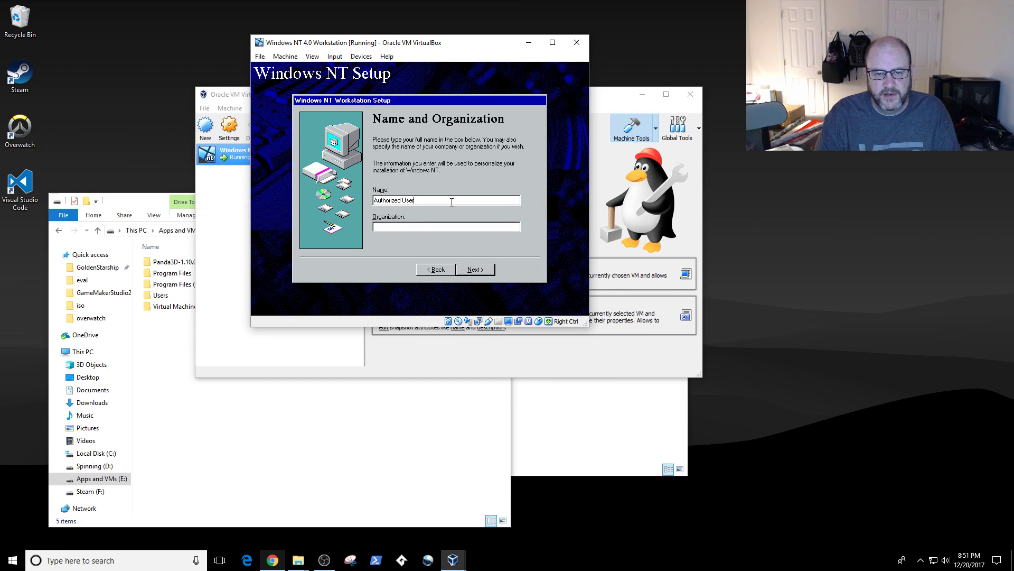
{"action": "key", "text": "BackSpace"}
{"action": "key", "text": "BackSpace"}
{"action": "type", "text": "John I"}
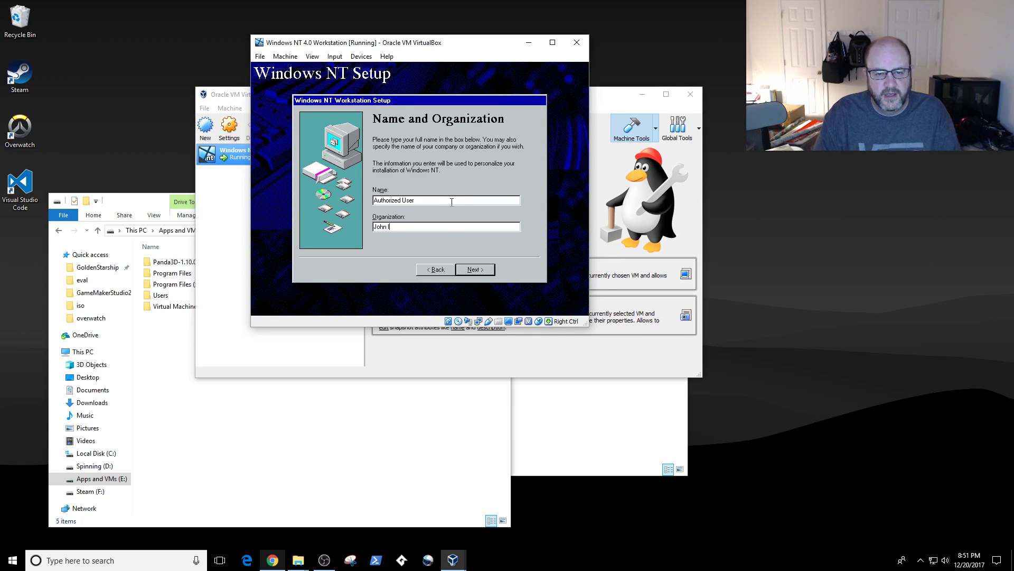
{"action": "left_click", "coordinate": [468, 270]}
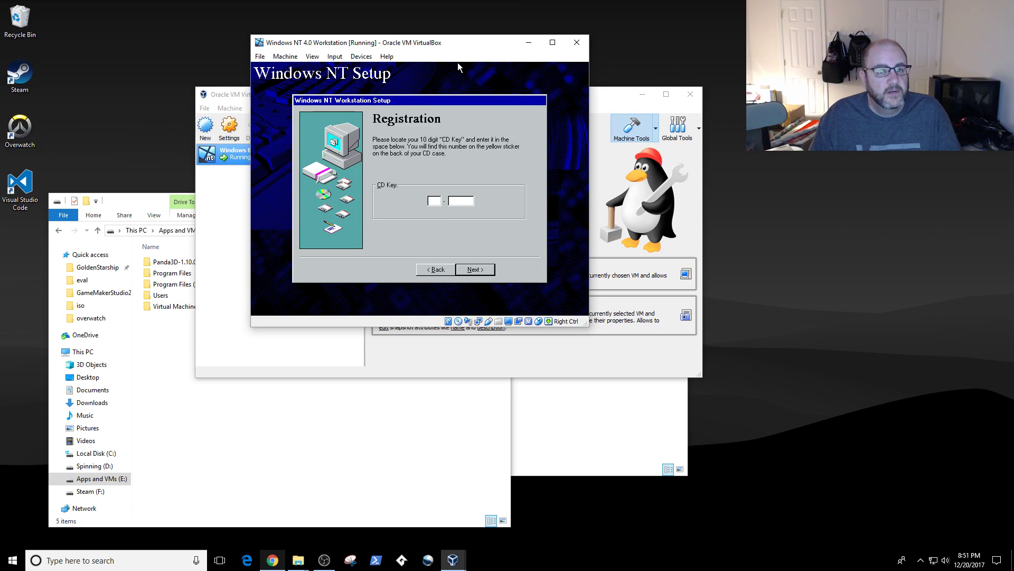
Enter the CD key with the virtual machine window moved partly off screen, and bring the window back into view.
{"action": "key", "text": "Control_R"}
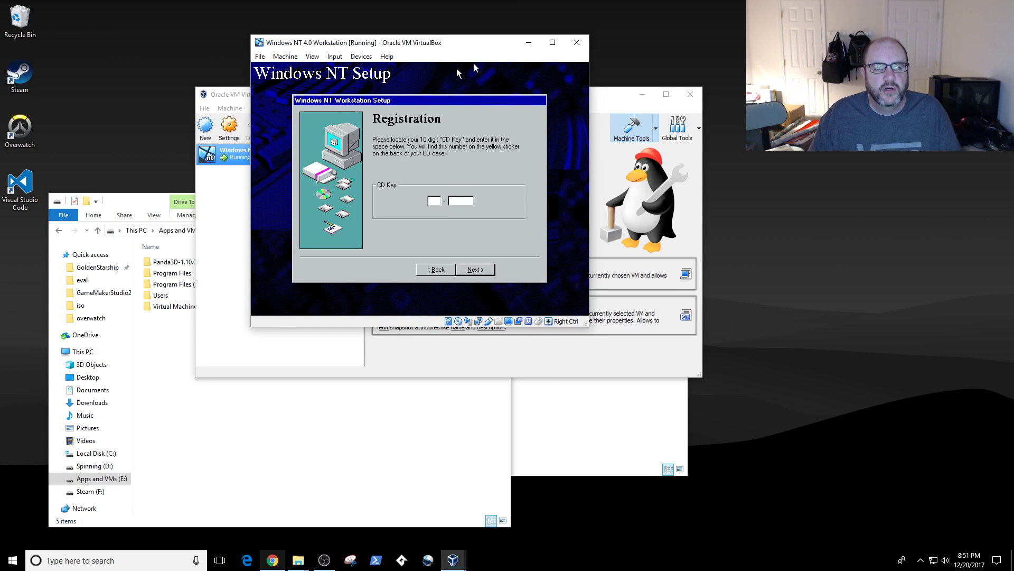
{"action": "left_click_drag", "start_coordinate": [479, 48], "coordinate": [346, 27]}
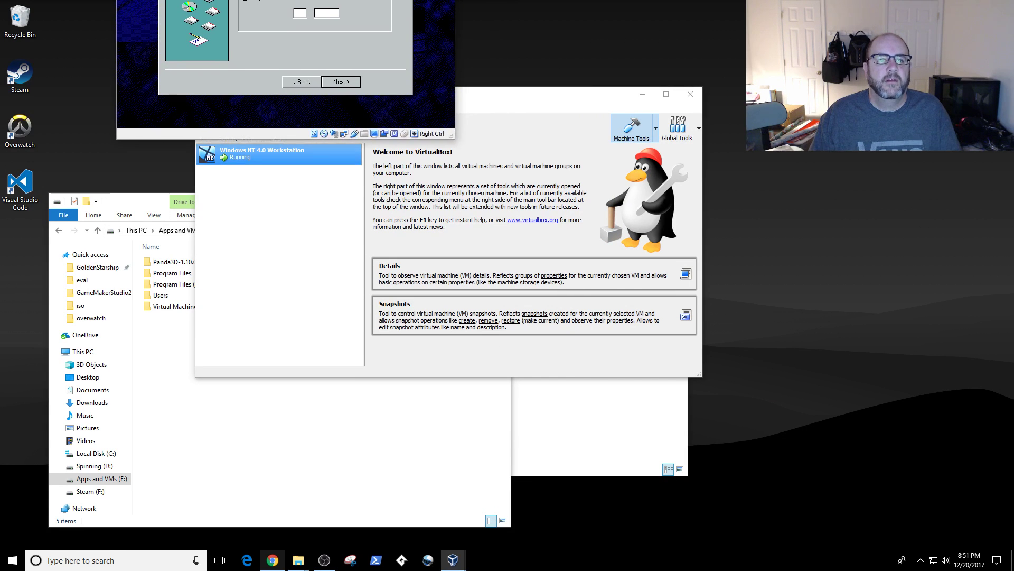
{"action": "left_click", "coordinate": [398, 87]}
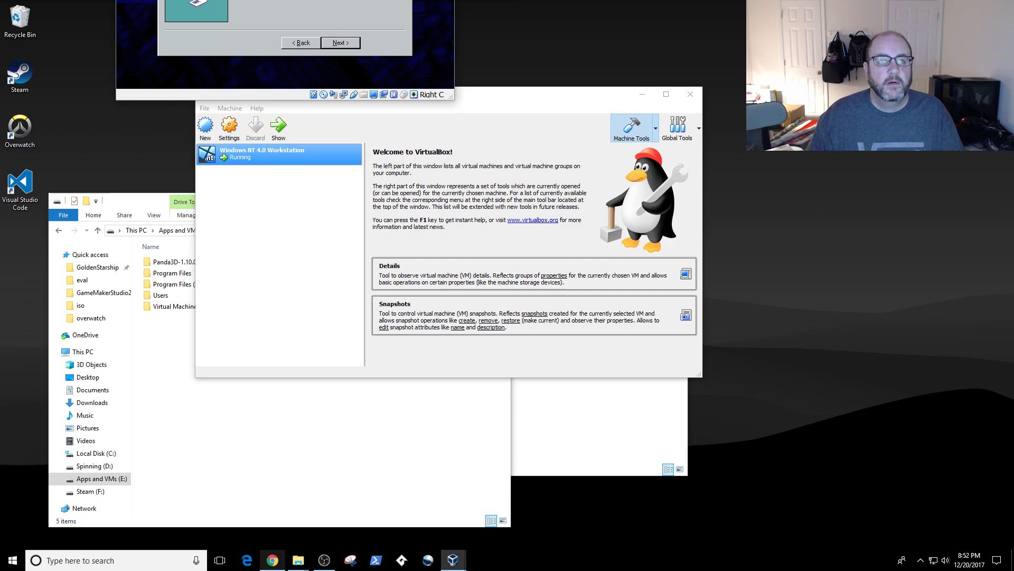
{"action": "left_click_drag", "start_coordinate": [283, 0], "coordinate": [437, 104]}
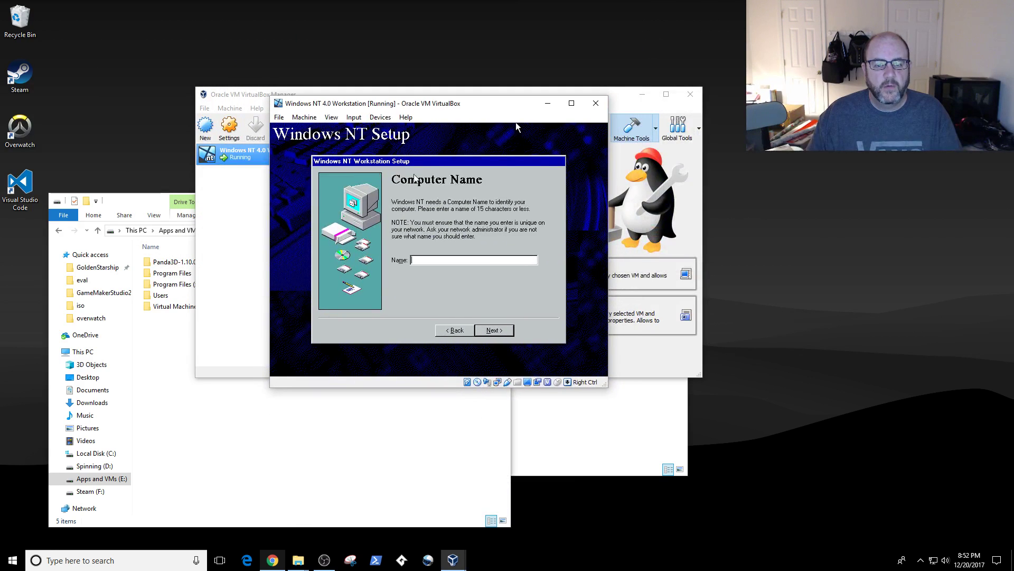
Set the computer name to NT4WK and continue to the Administrator account page.
{"action": "left_click", "coordinate": [417, 258]}
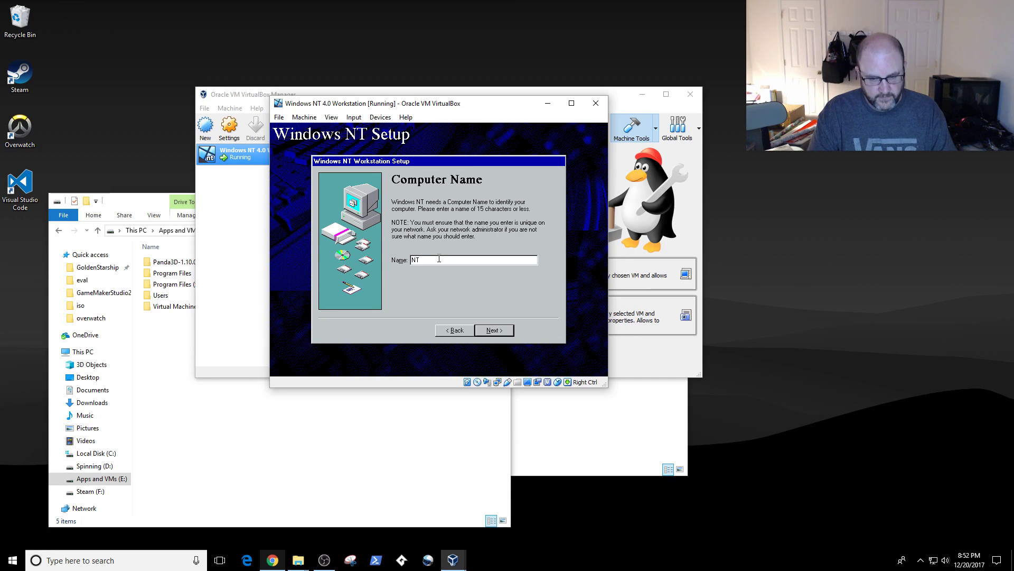
{"action": "type", "text": "WK"}
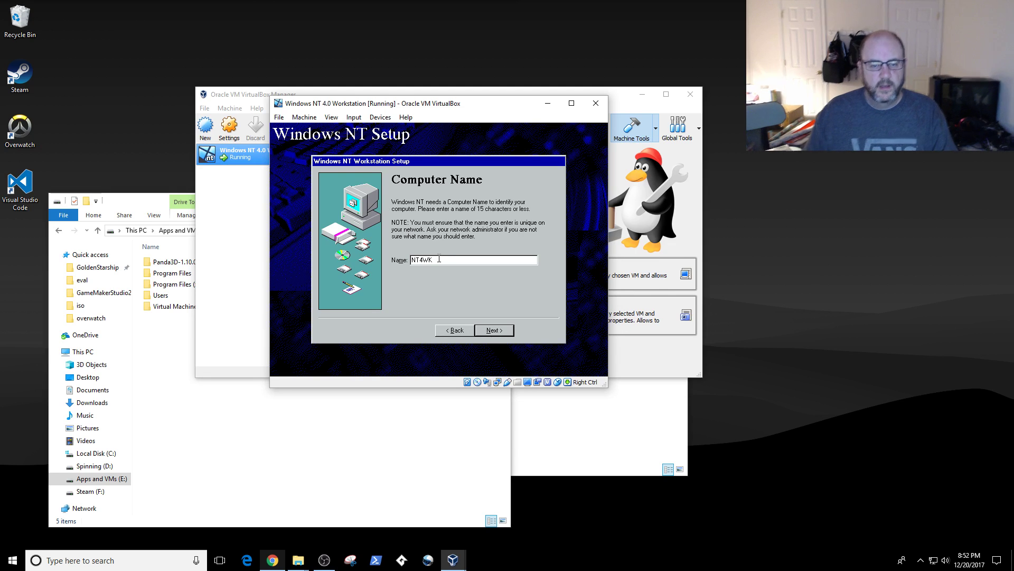
{"action": "left_click", "coordinate": [501, 330]}
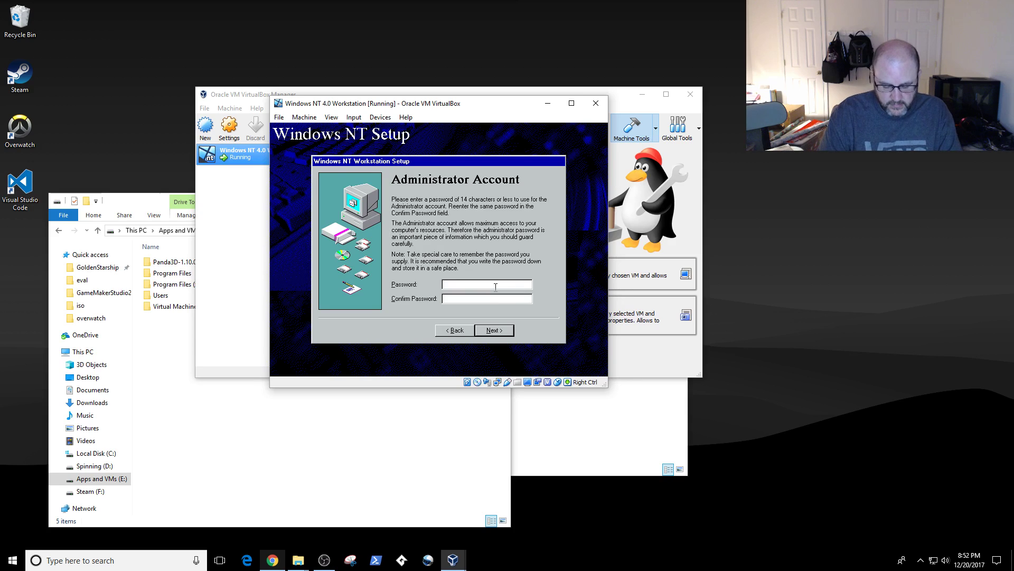
Enter and confirm the Administrator account password, and continue Setup.
{"action": "type", "text": "**********"}
{"action": "key", "text": "Tab"}
{"action": "type", "text": "****"}
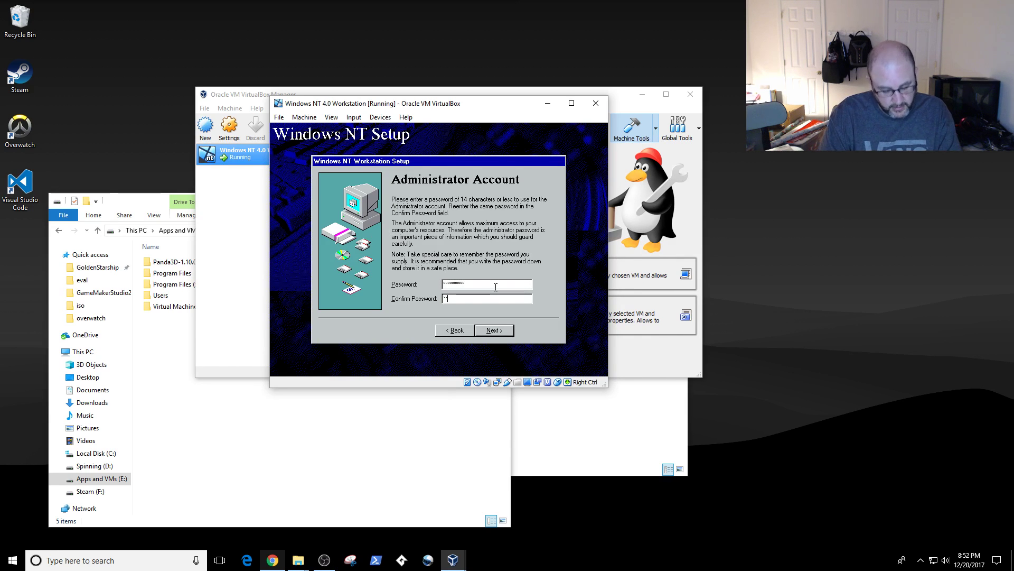
{"action": "type", "text": "***"}
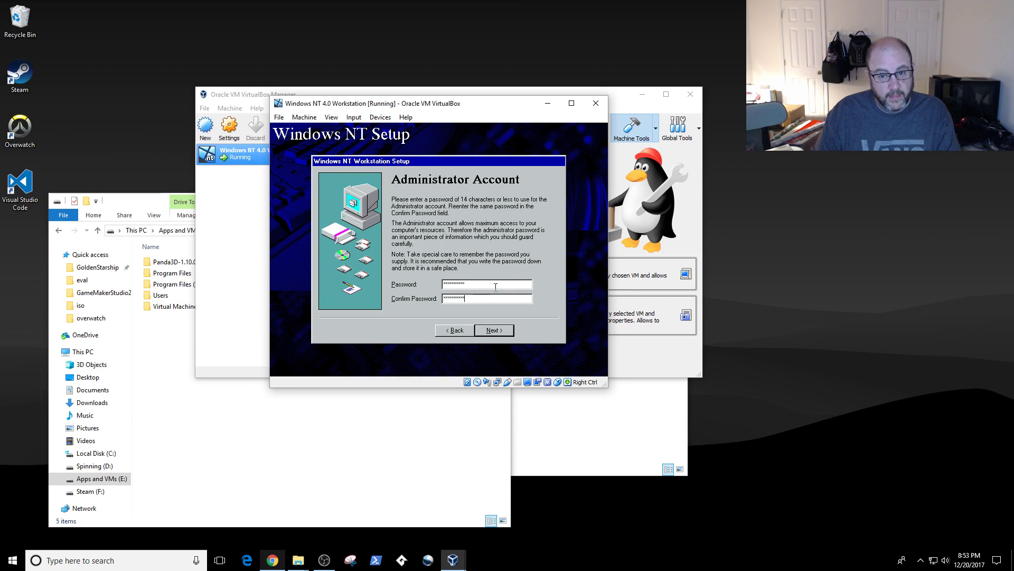
{"action": "key", "text": "Return"}
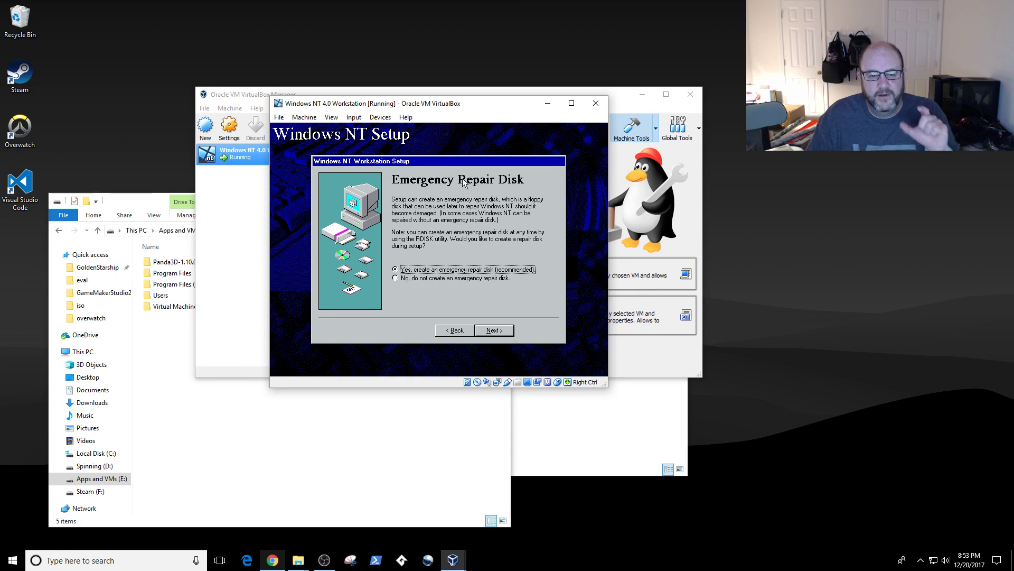
Choose not to create an emergency repair disk and continue to component selection.
{"action": "left_click", "coordinate": [449, 277]}
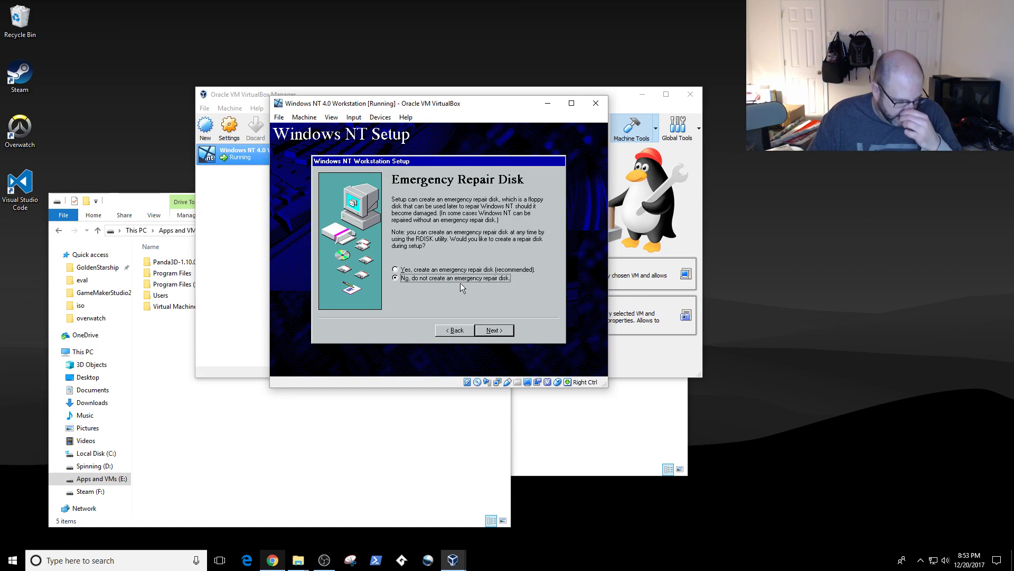
{"action": "left_click", "coordinate": [492, 334]}
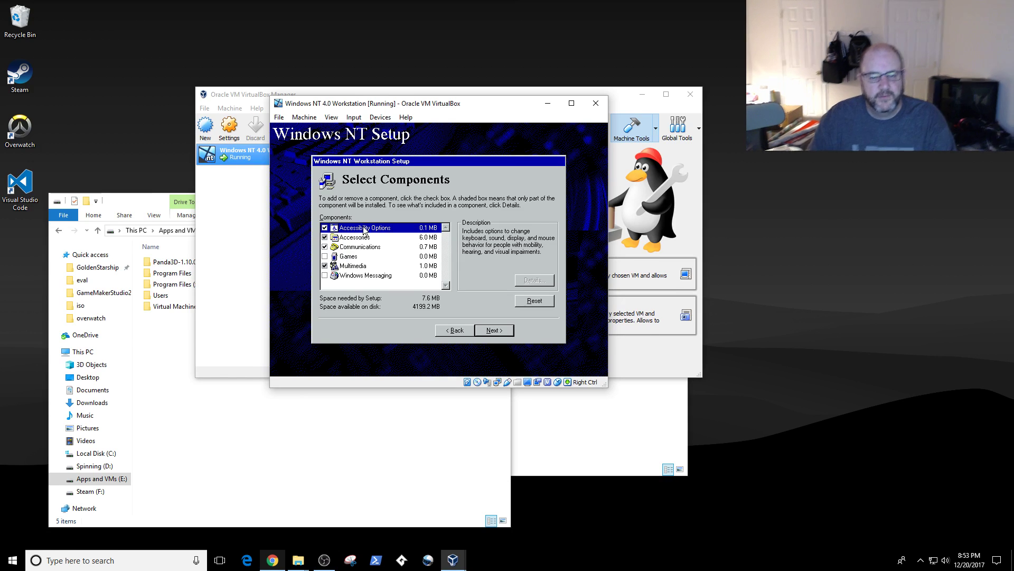
Open the details of the Accessories component group and include Desktop Wallpaper in the installation.
{"action": "left_click", "coordinate": [362, 237]}
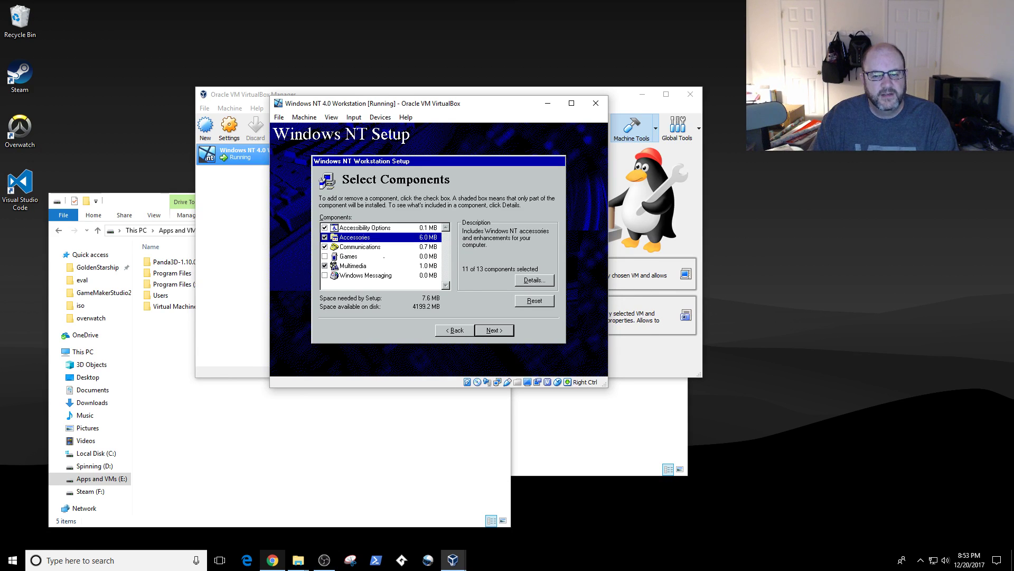
{"action": "left_click", "coordinate": [534, 280]}
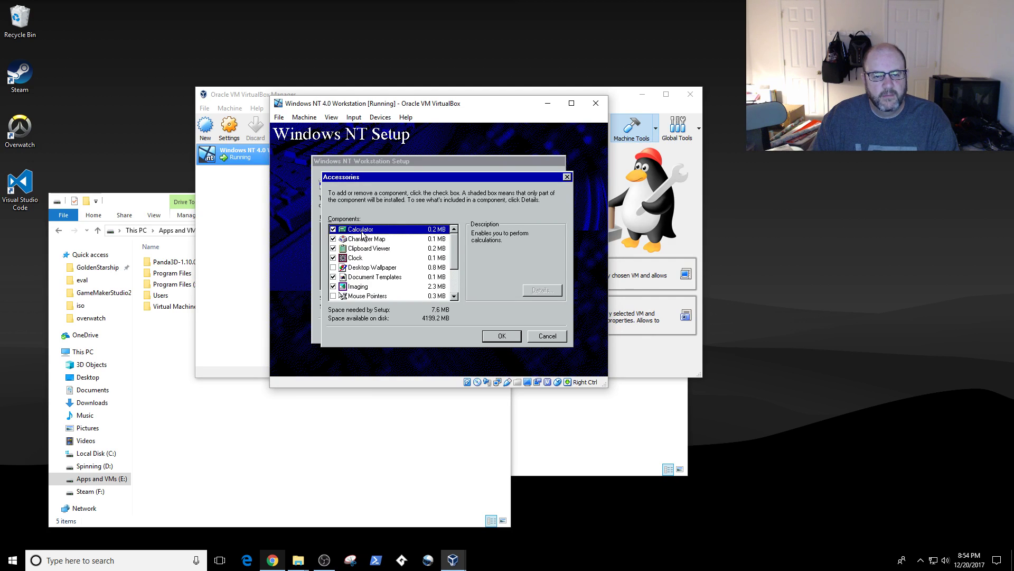
{"action": "left_click", "coordinate": [362, 269]}
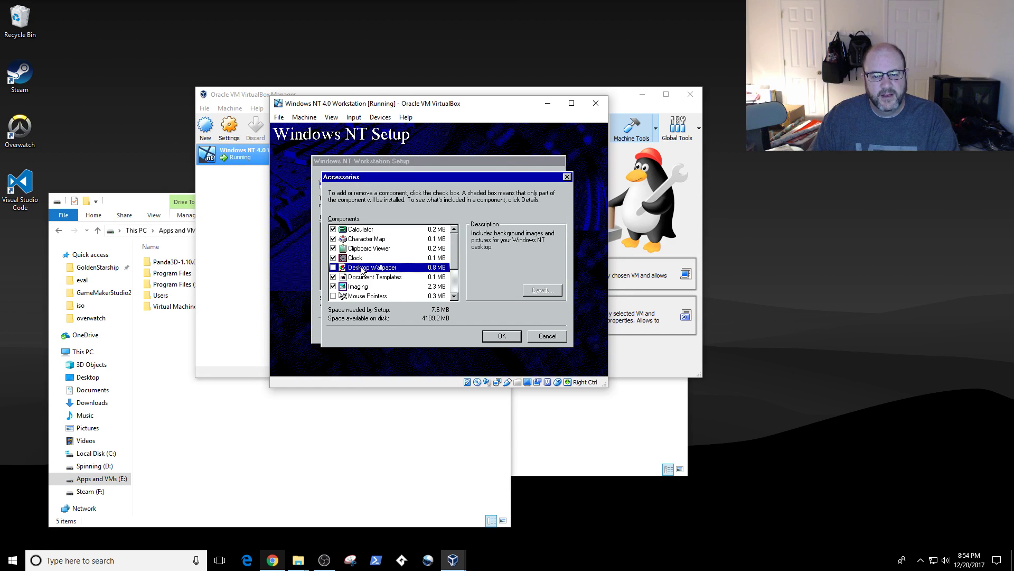
{"action": "left_click", "coordinate": [334, 267]}
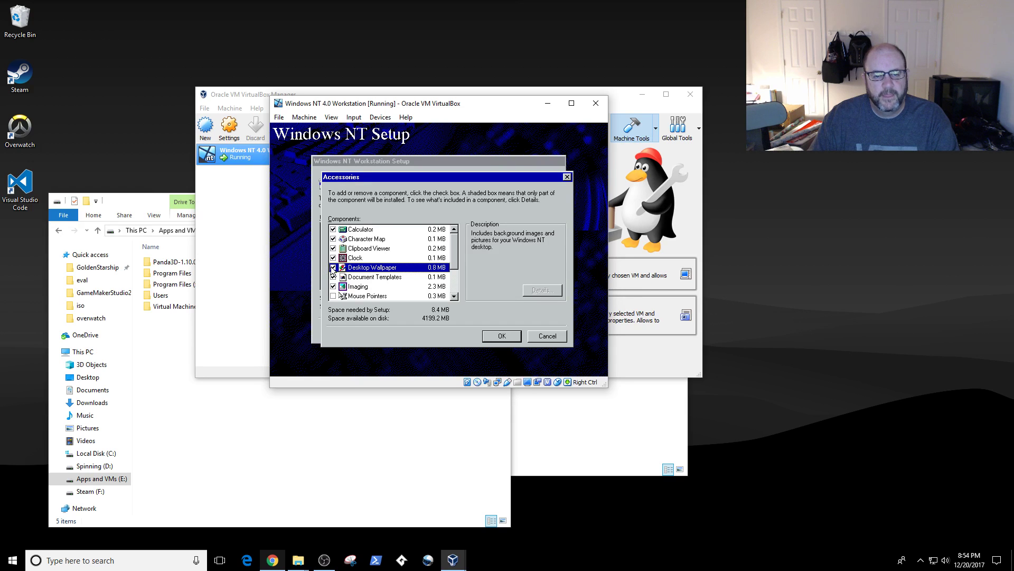
Review the descriptions of Mouse Pointers, Object Packager, Paint, Quick View and Screen Savers, and accept the Accessories selection.
{"action": "left_click", "coordinate": [453, 297]}
{"action": "left_click", "coordinate": [453, 297]}
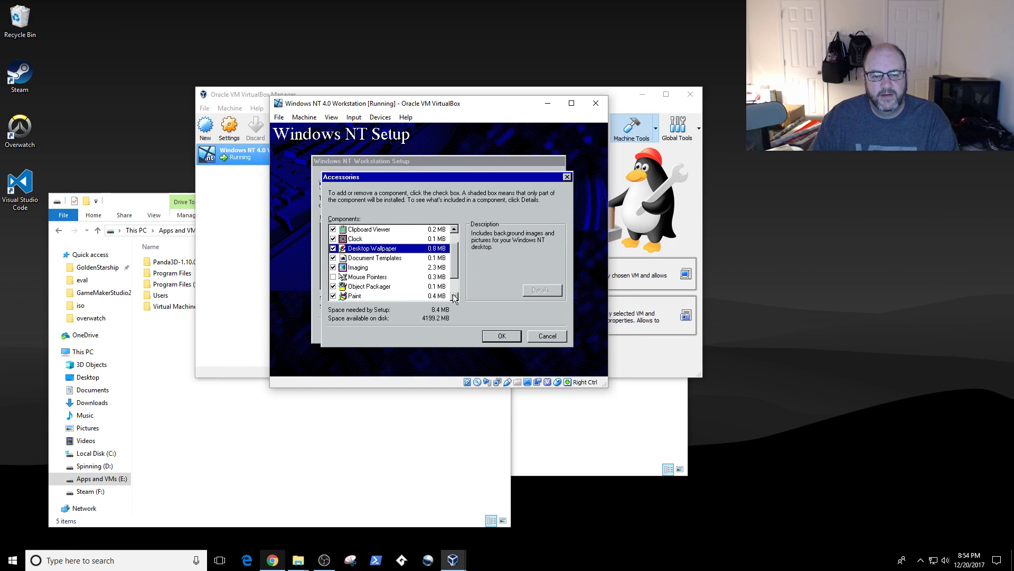
{"action": "left_click", "coordinate": [370, 279]}
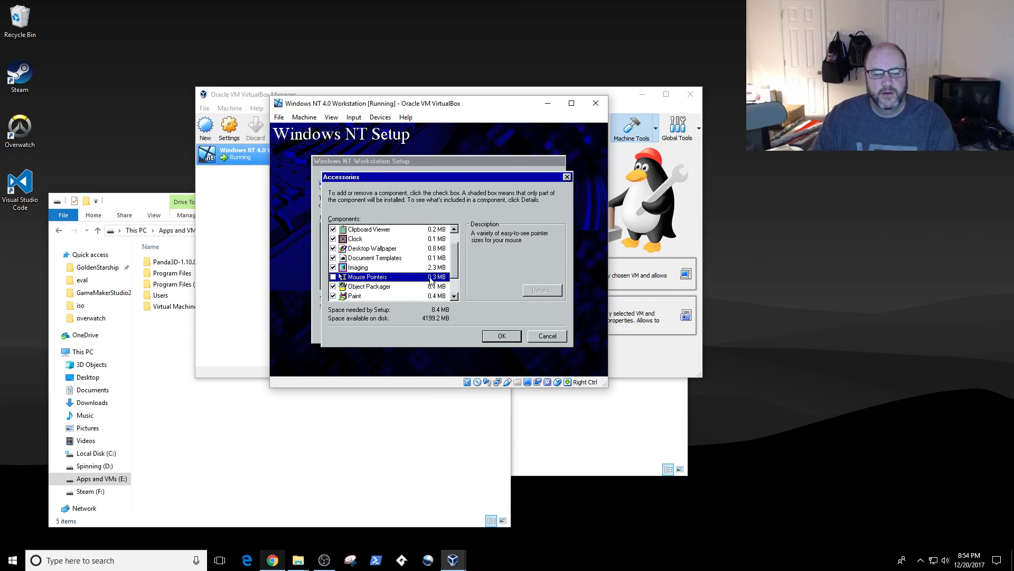
{"action": "double_click", "coordinate": [453, 297]}
{"action": "left_click", "coordinate": [362, 269]}
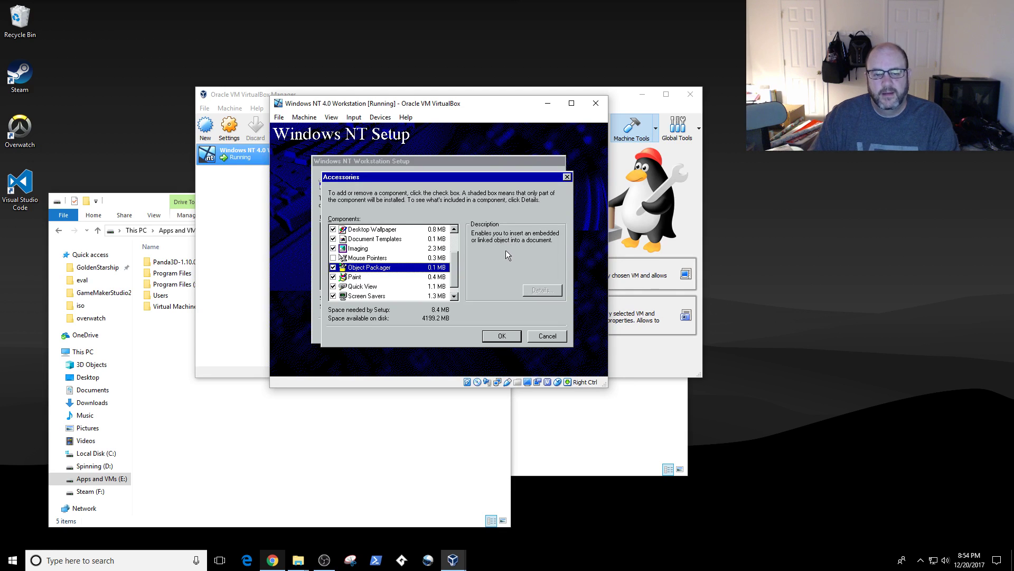
{"action": "left_click", "coordinate": [412, 277]}
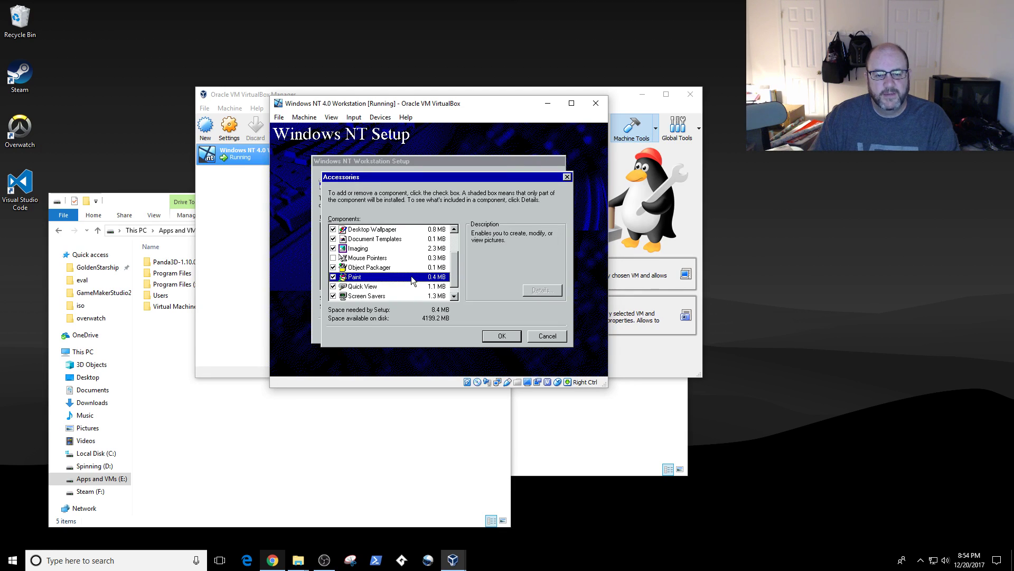
{"action": "left_click", "coordinate": [455, 295]}
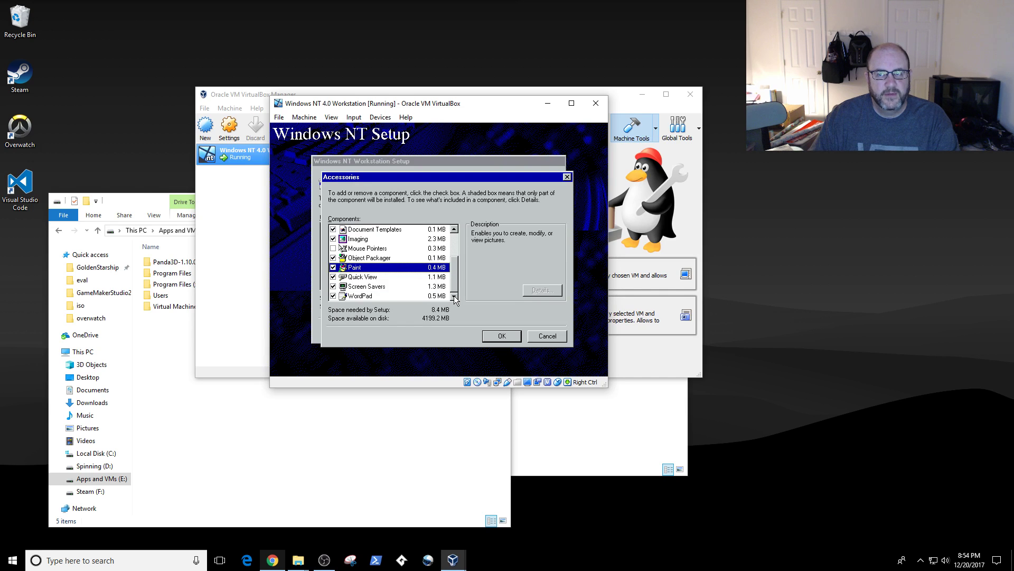
{"action": "left_click", "coordinate": [410, 277]}
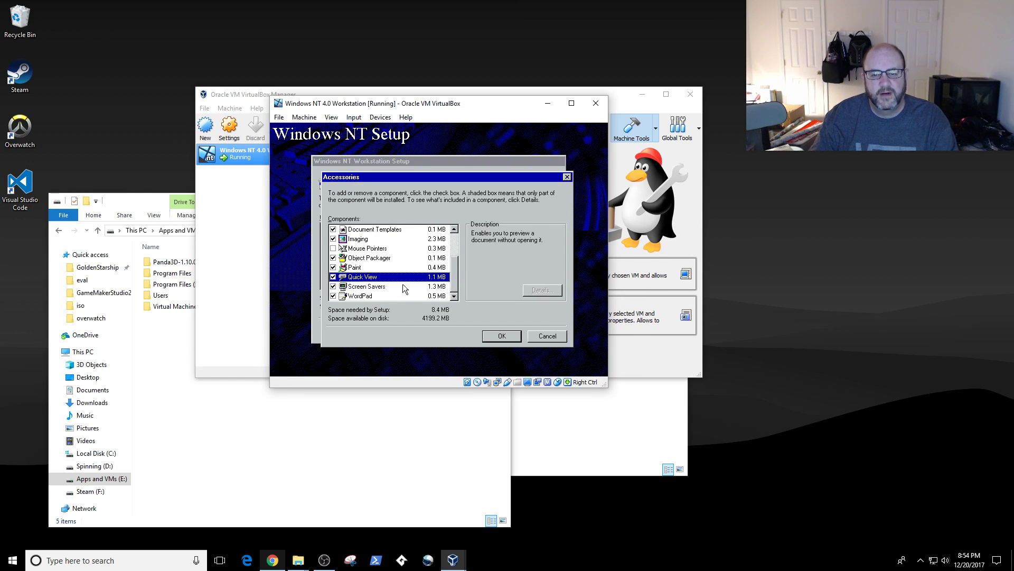
{"action": "left_click", "coordinate": [399, 288]}
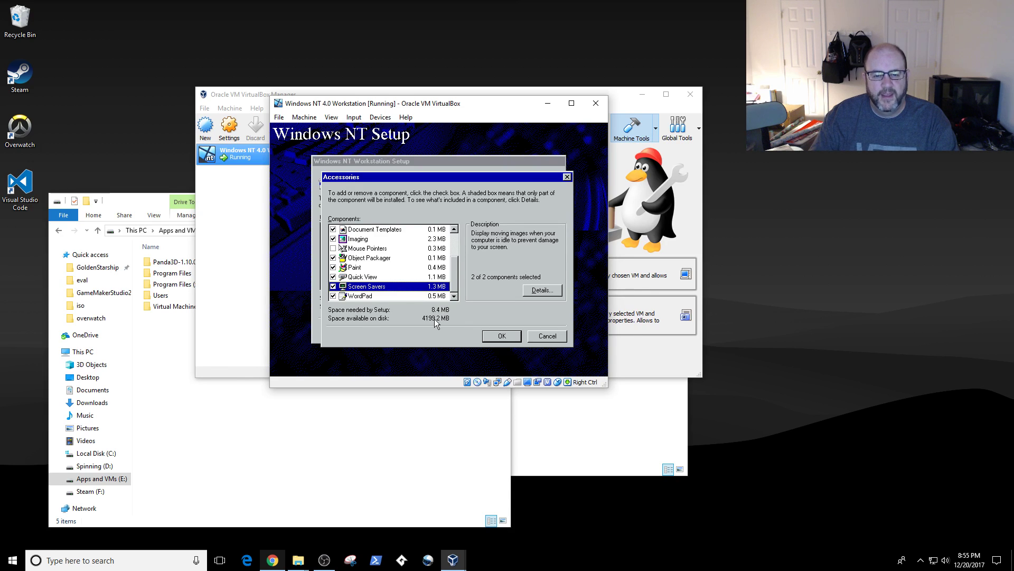
{"action": "left_click", "coordinate": [500, 336]}
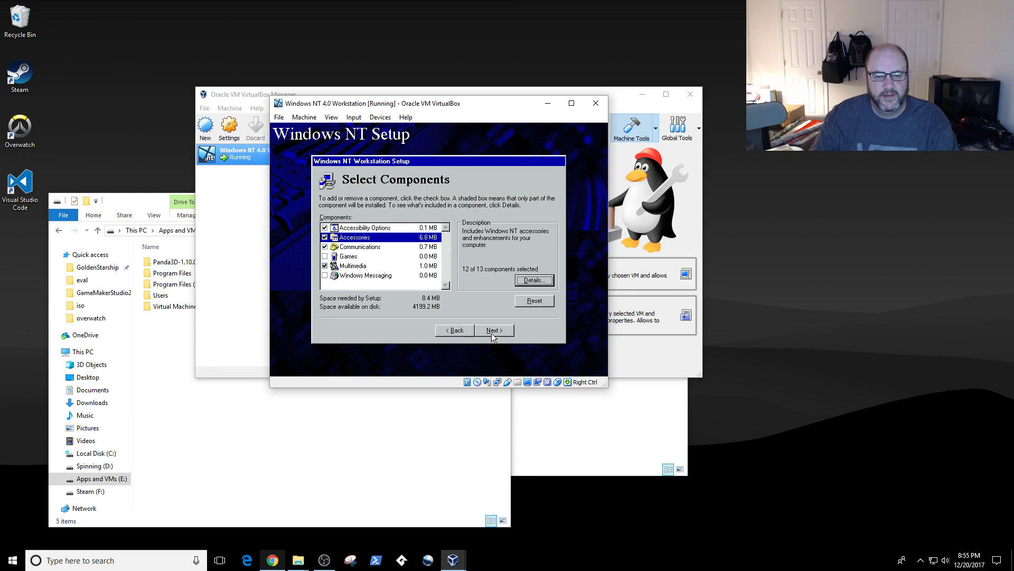
Examine the HyperTerminal and Phone Dialer descriptions in the Communications component group, and leave its details without changes.
{"action": "left_click", "coordinate": [359, 249]}
{"action": "left_click", "coordinate": [535, 280]}
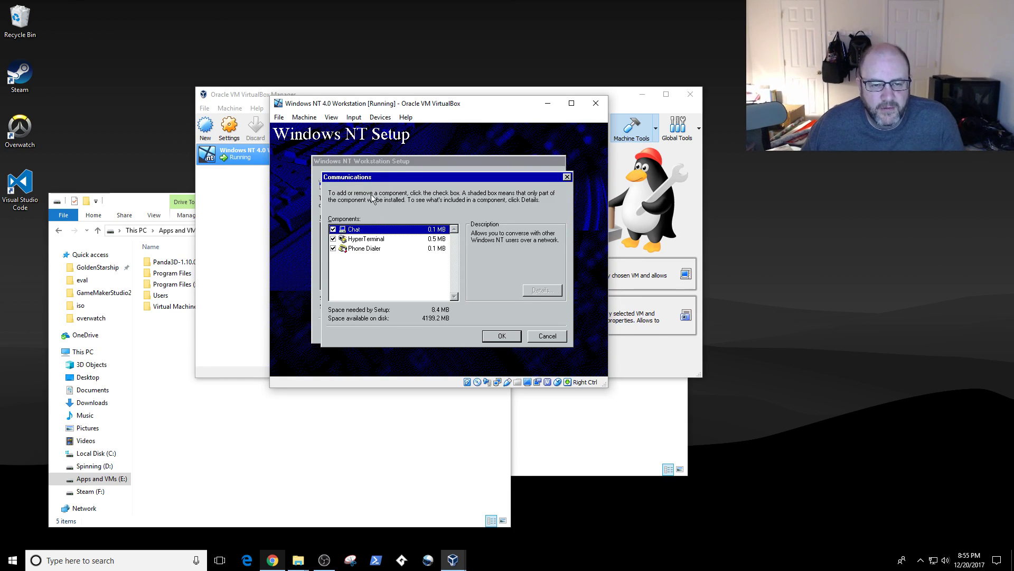
{"action": "left_click", "coordinate": [371, 239]}
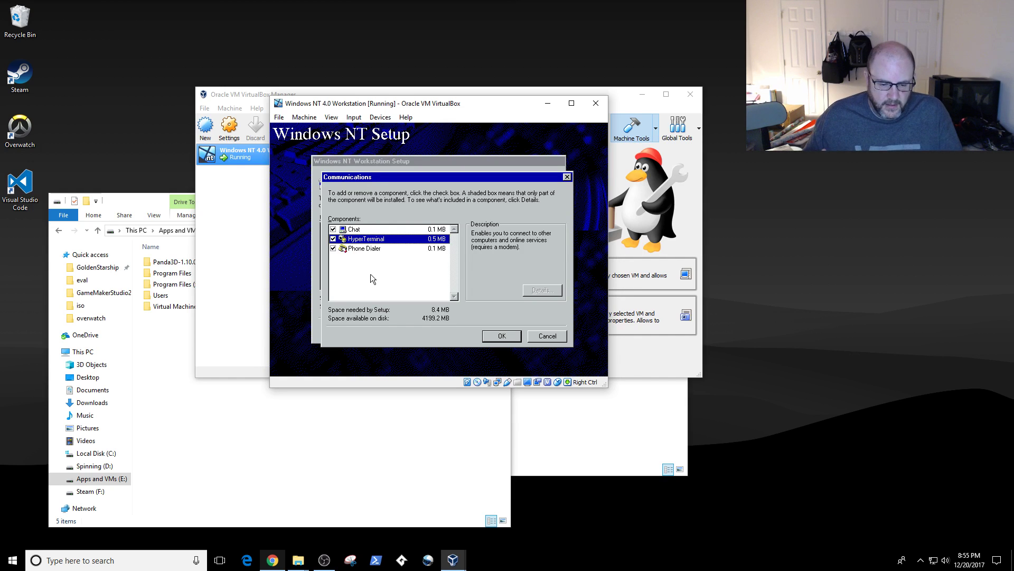
{"action": "left_click", "coordinate": [359, 249]}
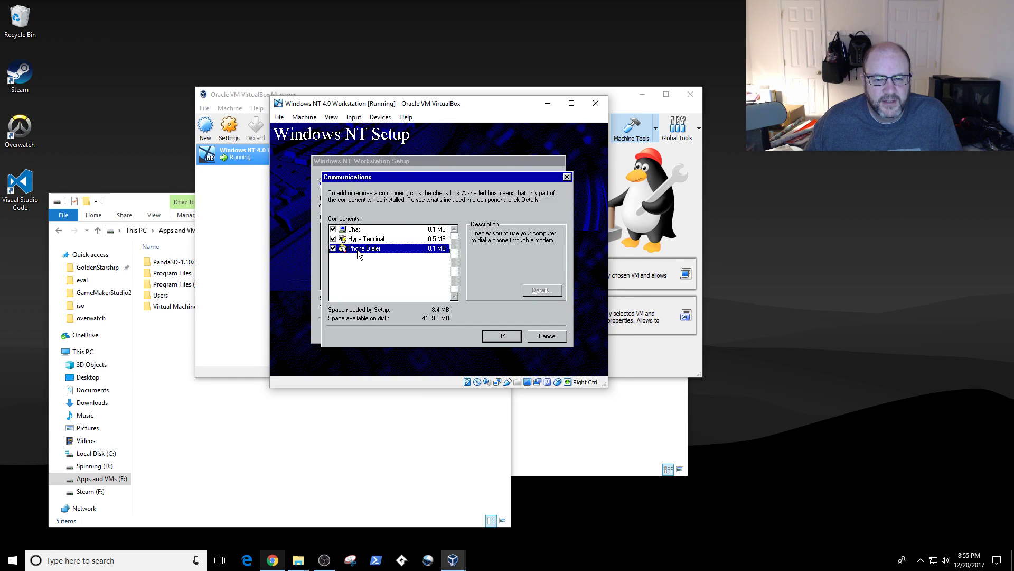
{"action": "left_click", "coordinate": [543, 338]}
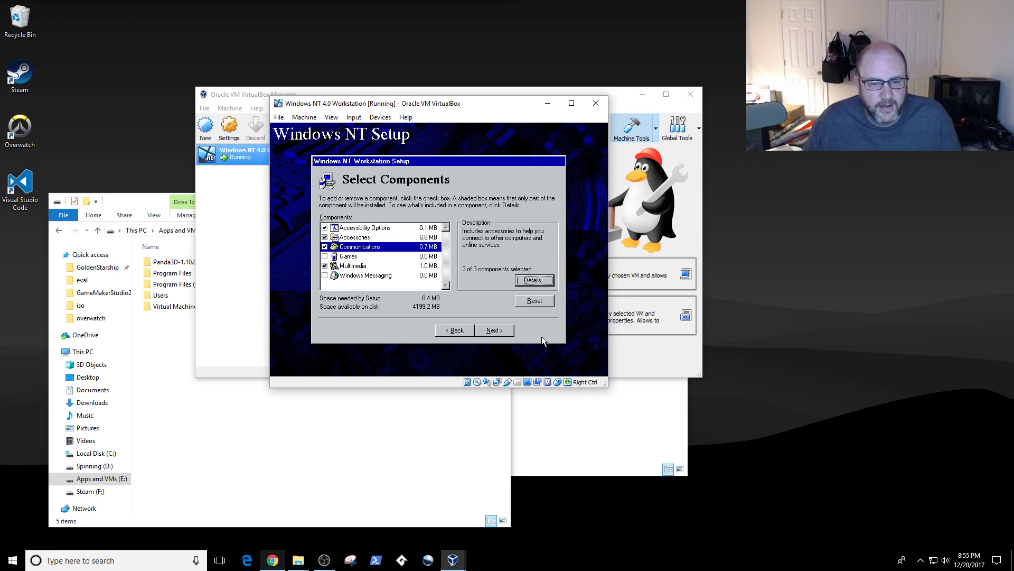
Include Freecell, Minesweeper, Pinball and Solitaire from the Games component group and accept the selection.
{"action": "left_click", "coordinate": [348, 257]}
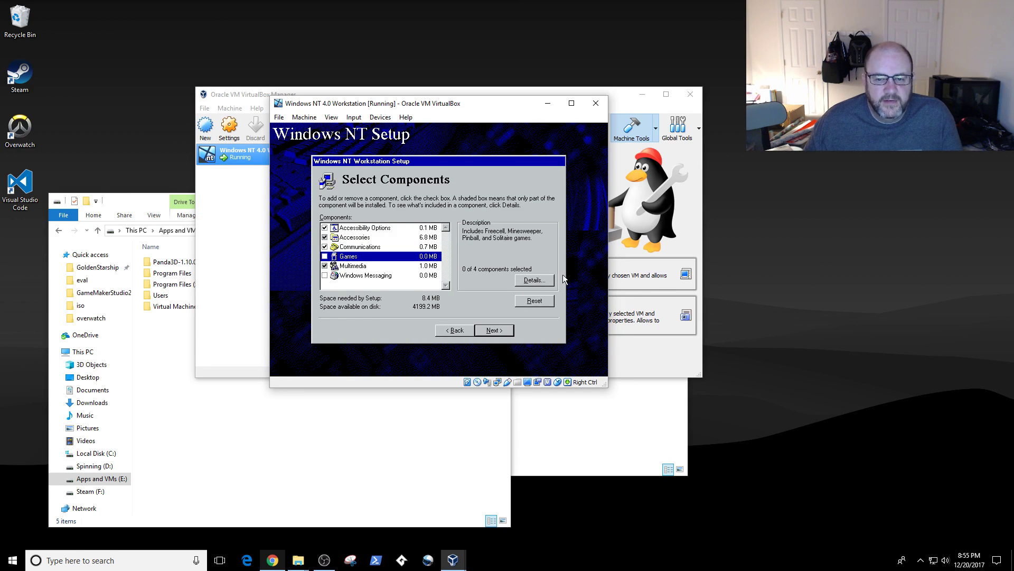
{"action": "left_click", "coordinate": [534, 280]}
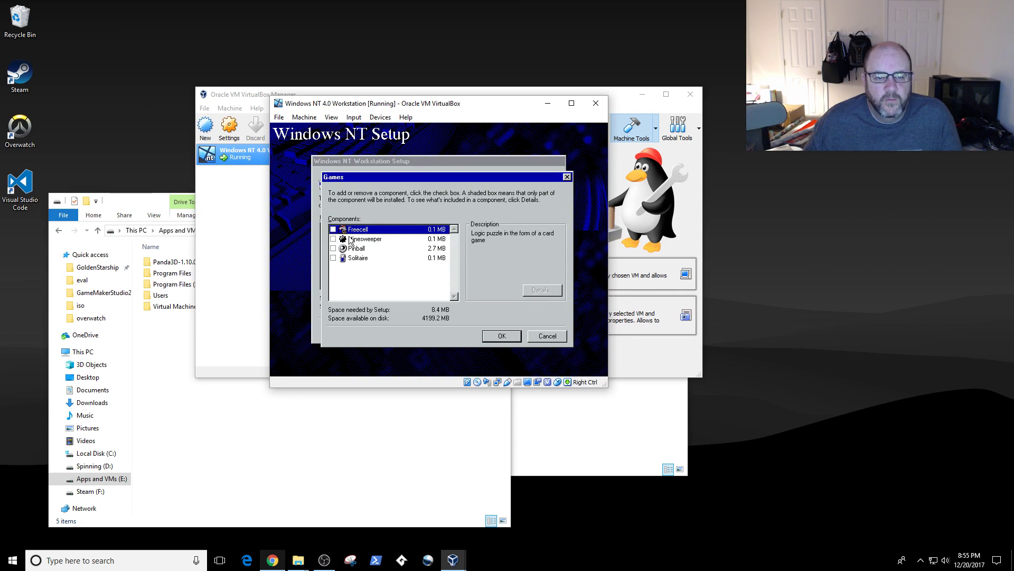
{"action": "left_click", "coordinate": [333, 230]}
{"action": "left_click", "coordinate": [333, 239]}
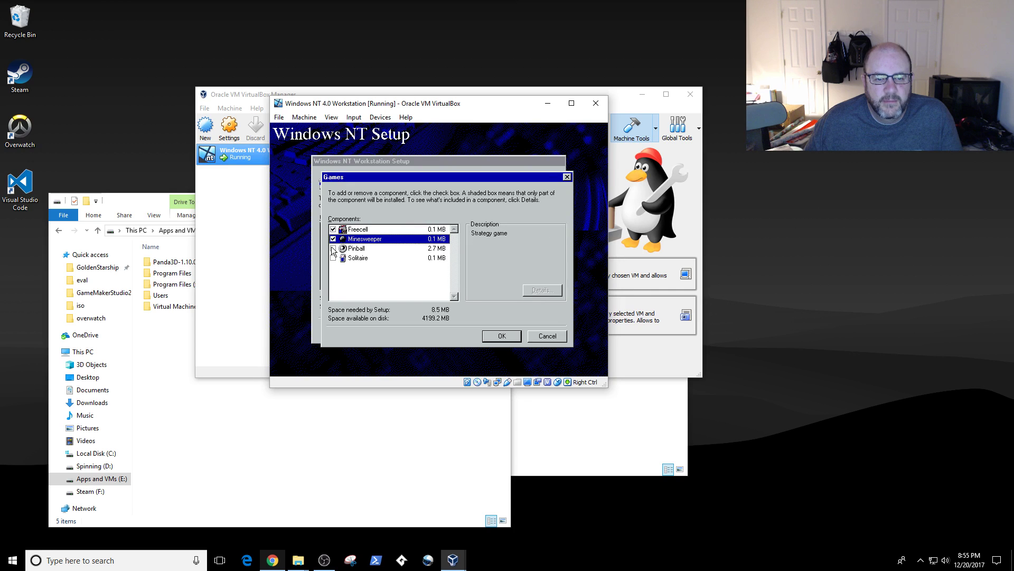
{"action": "left_click", "coordinate": [333, 248]}
{"action": "left_click", "coordinate": [333, 258]}
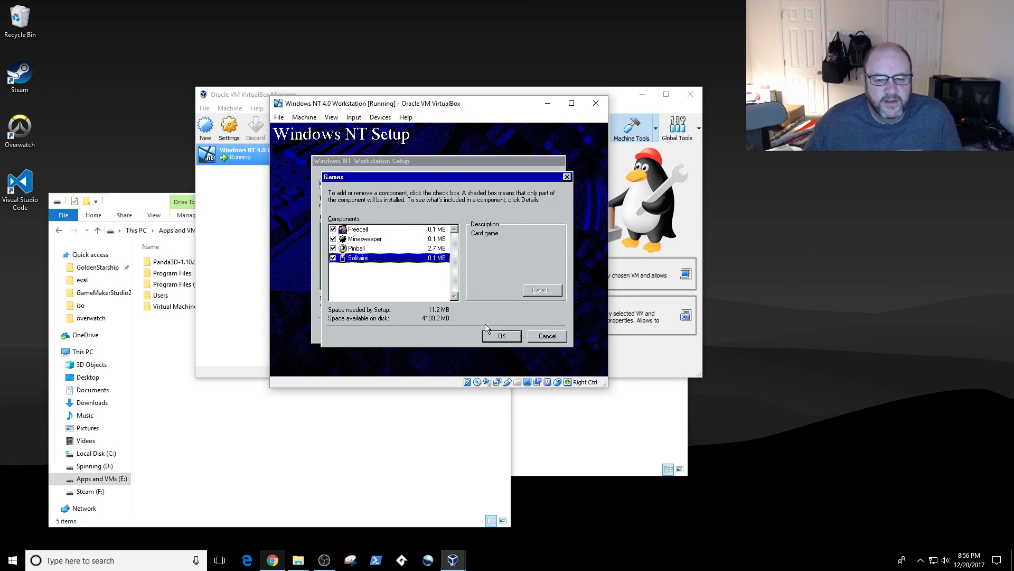
{"action": "left_click", "coordinate": [506, 338]}
Add the Jungle, Musica and Robotz sound schemes in the Multimedia component group and accept the selection.
{"action": "left_click", "coordinate": [364, 266]}
{"action": "left_click", "coordinate": [549, 280]}
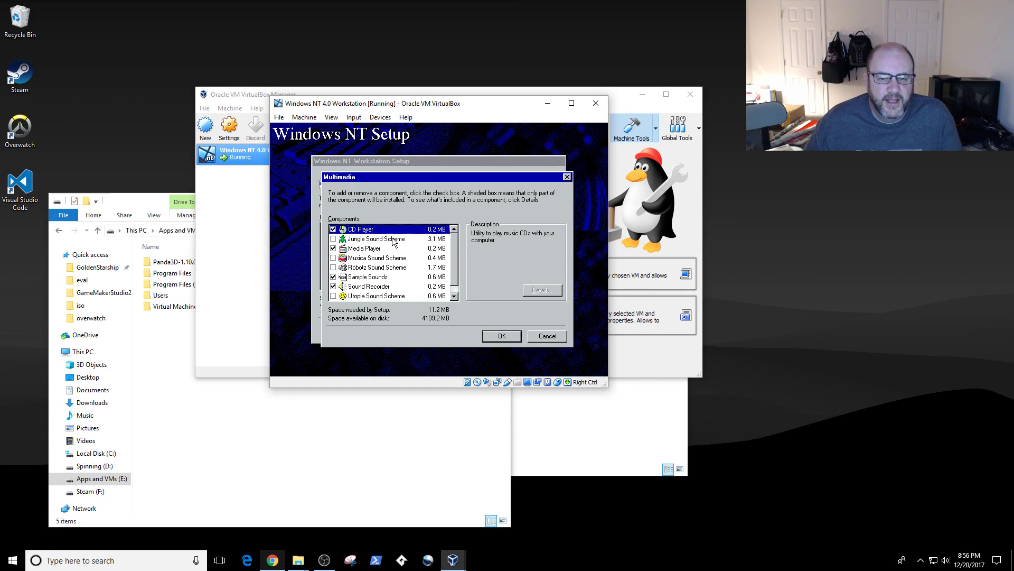
{"action": "left_click", "coordinate": [359, 241]}
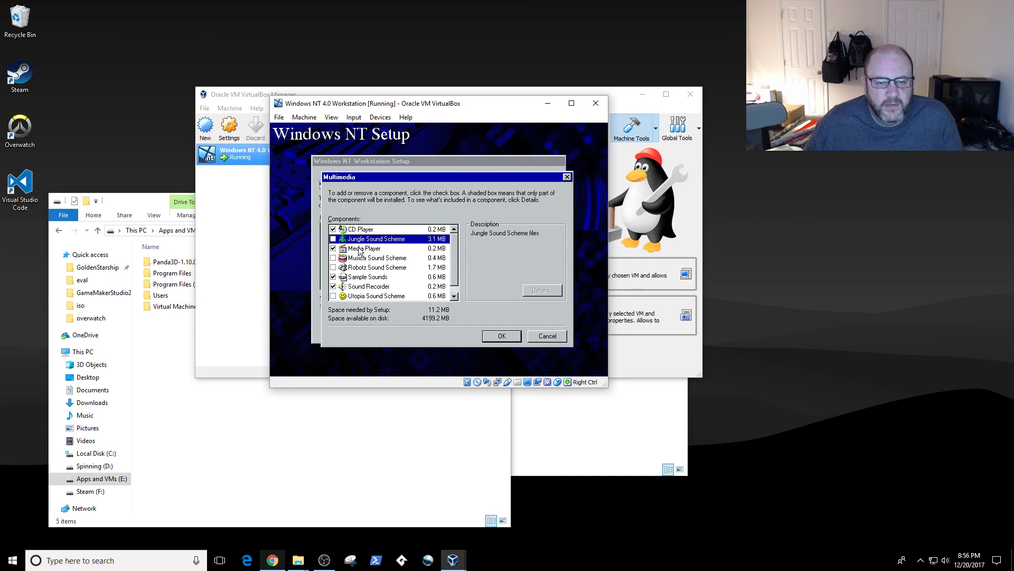
{"action": "left_click", "coordinate": [360, 250]}
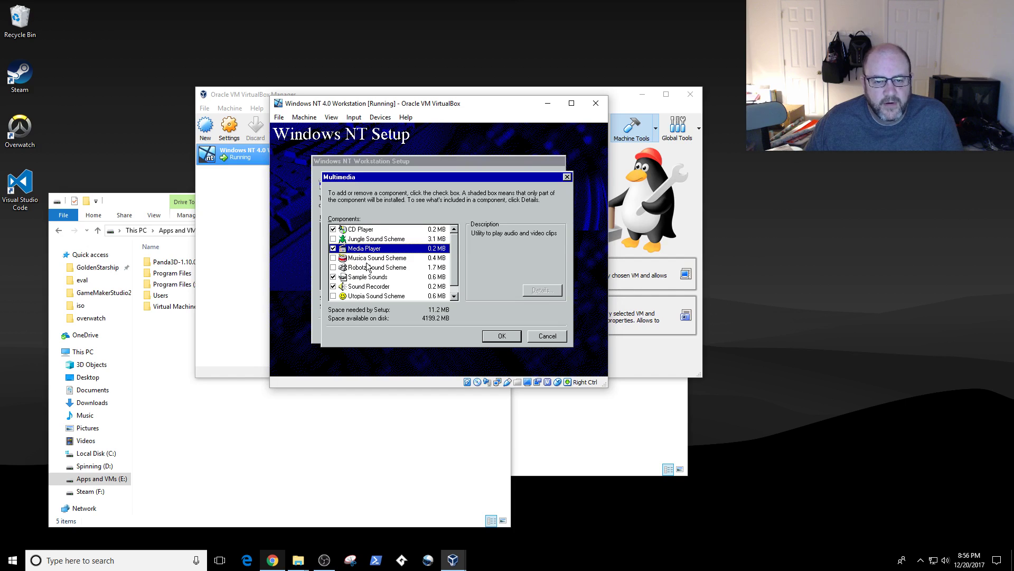
{"action": "left_click", "coordinate": [372, 259]}
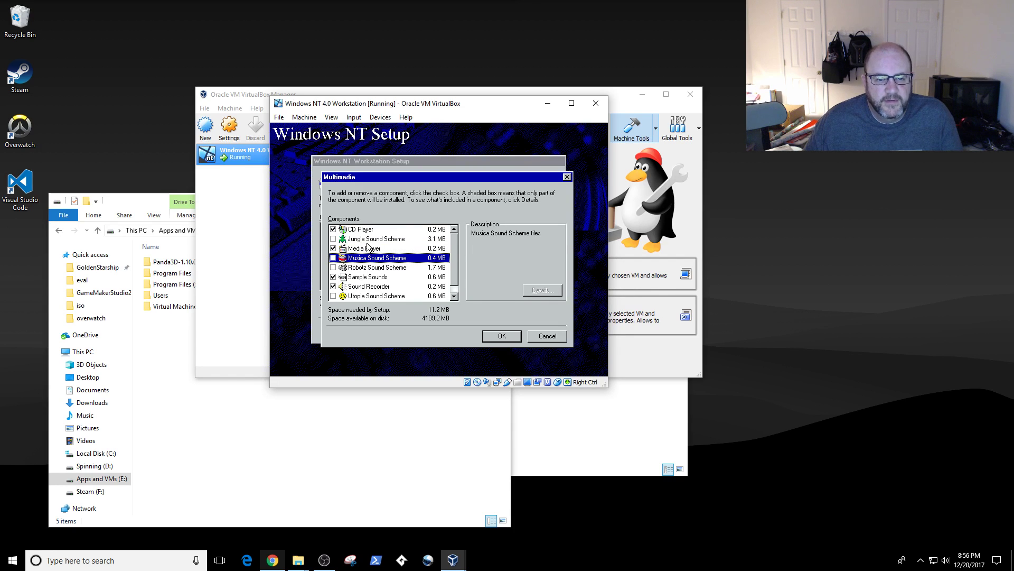
{"action": "left_click", "coordinate": [367, 240]}
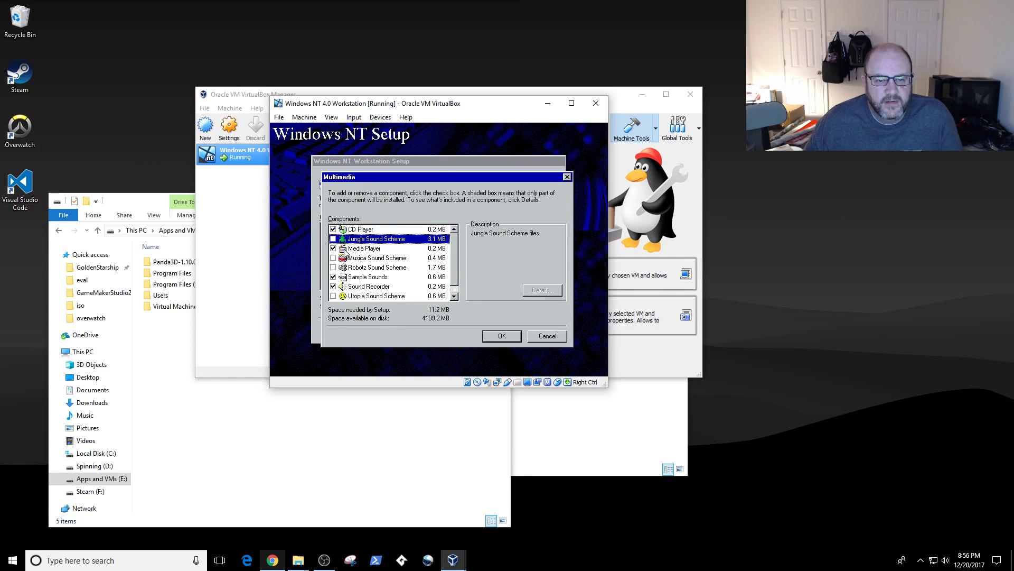
{"action": "left_click", "coordinate": [333, 239]}
{"action": "left_click", "coordinate": [333, 258]}
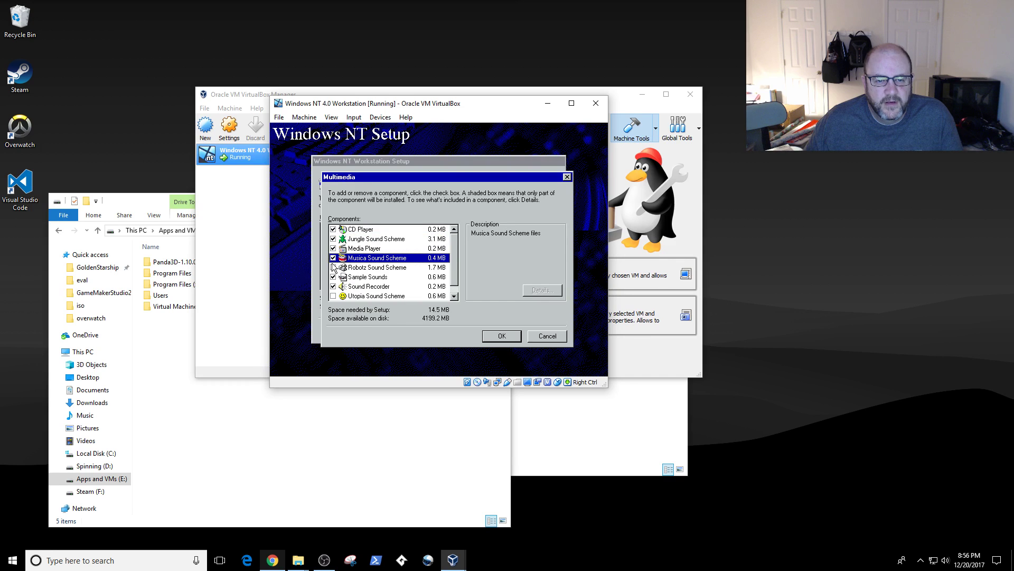
{"action": "left_click", "coordinate": [334, 267]}
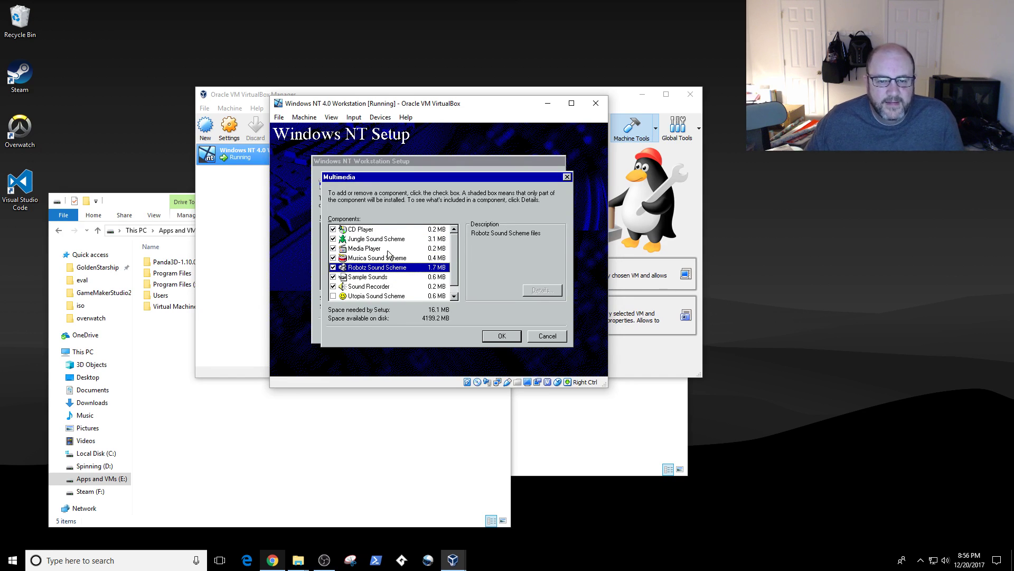
{"action": "left_click", "coordinate": [453, 296]}
{"action": "left_click", "coordinate": [429, 297]}
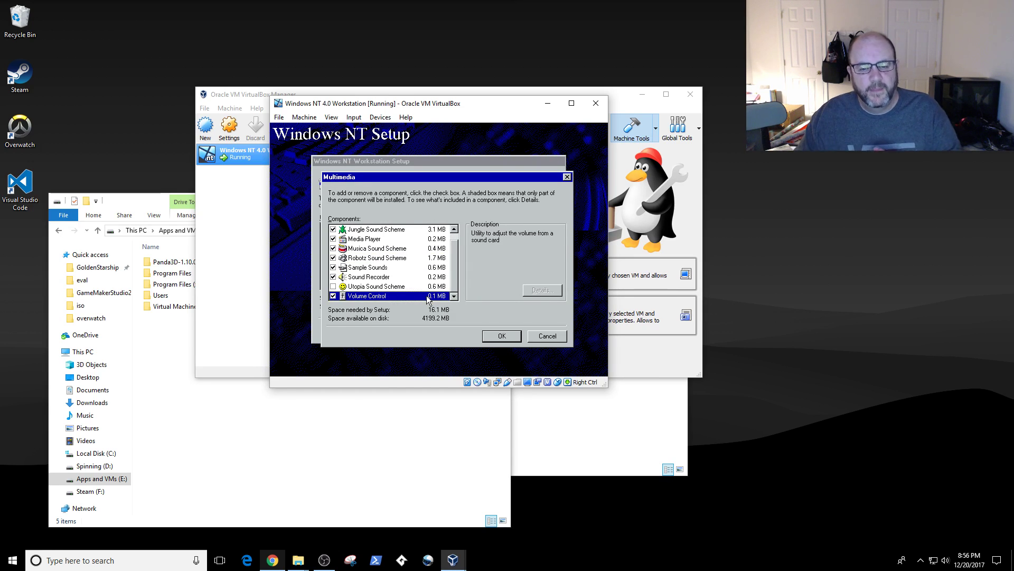
{"action": "left_click", "coordinate": [502, 335]}
Review the Windows Messaging components without adding any, and continue Setup to the network participation page.
{"action": "left_click", "coordinate": [398, 275]}
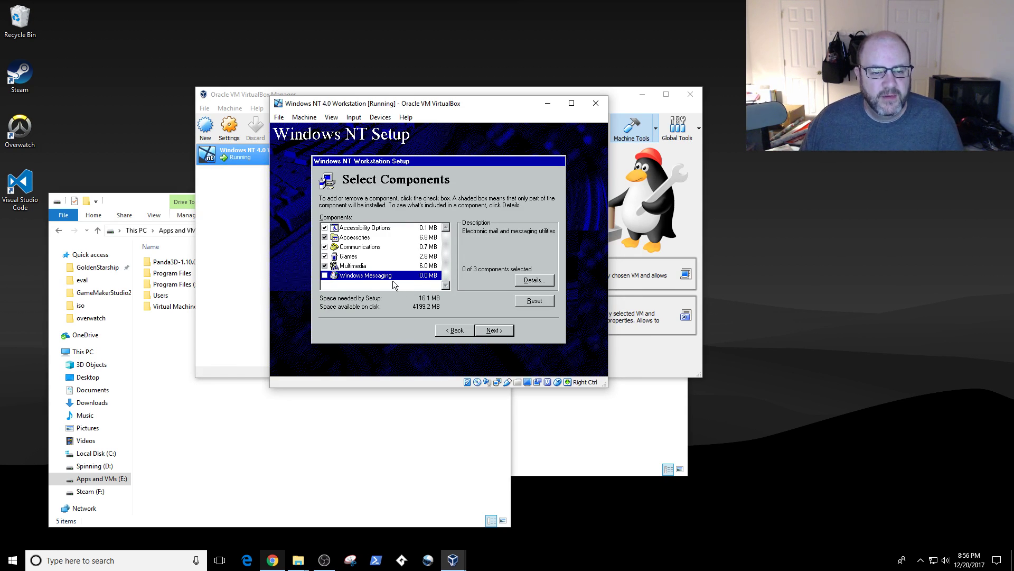
{"action": "left_click", "coordinate": [550, 281]}
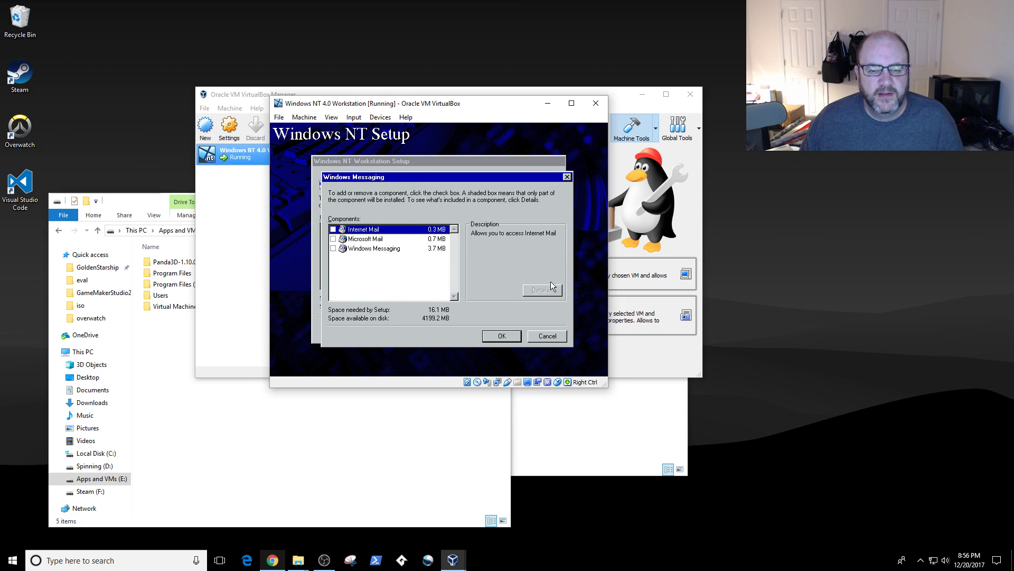
{"action": "left_click", "coordinate": [350, 239]}
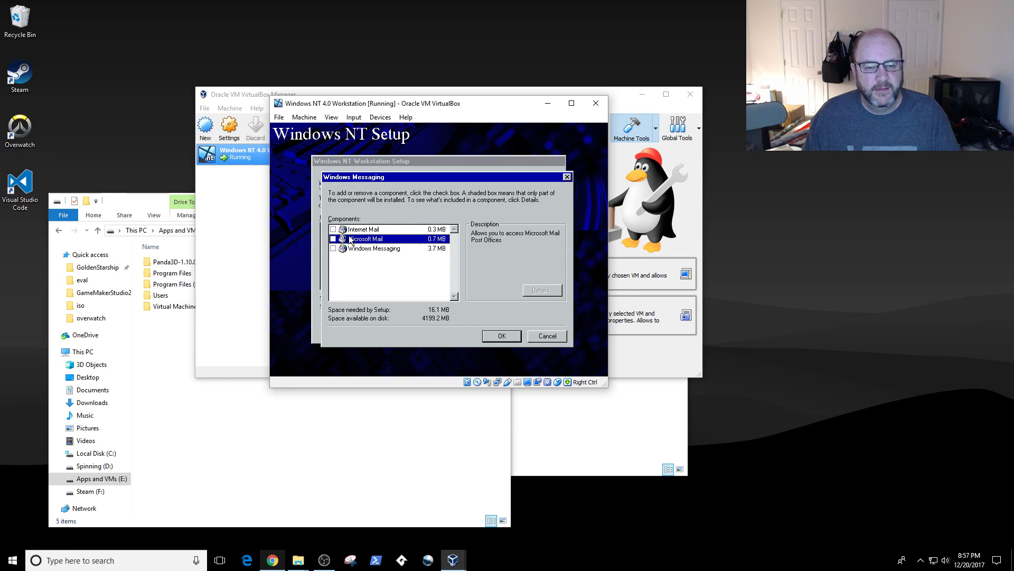
{"action": "left_click", "coordinate": [358, 252]}
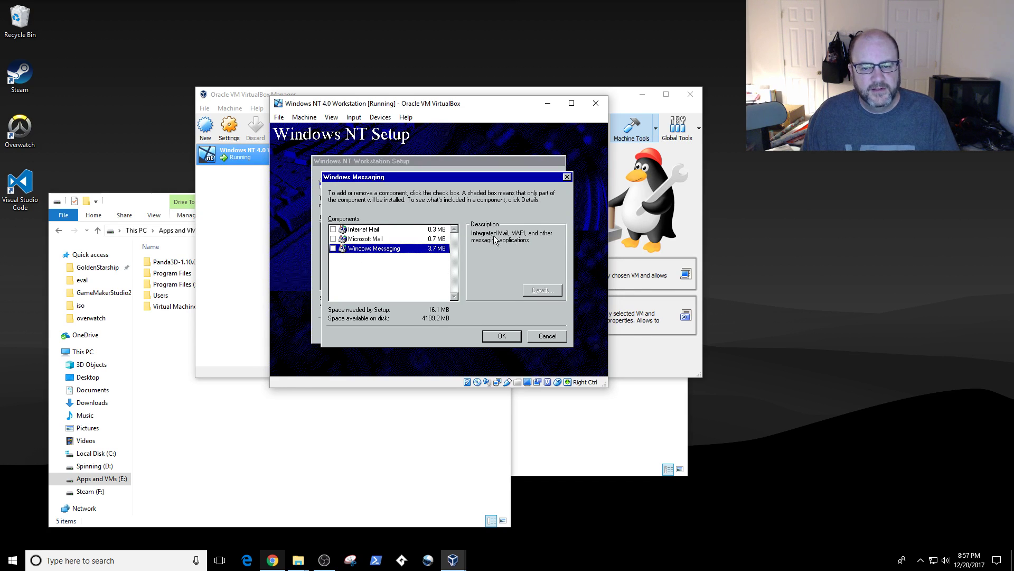
{"action": "left_click", "coordinate": [402, 239]}
{"action": "left_click", "coordinate": [398, 230]}
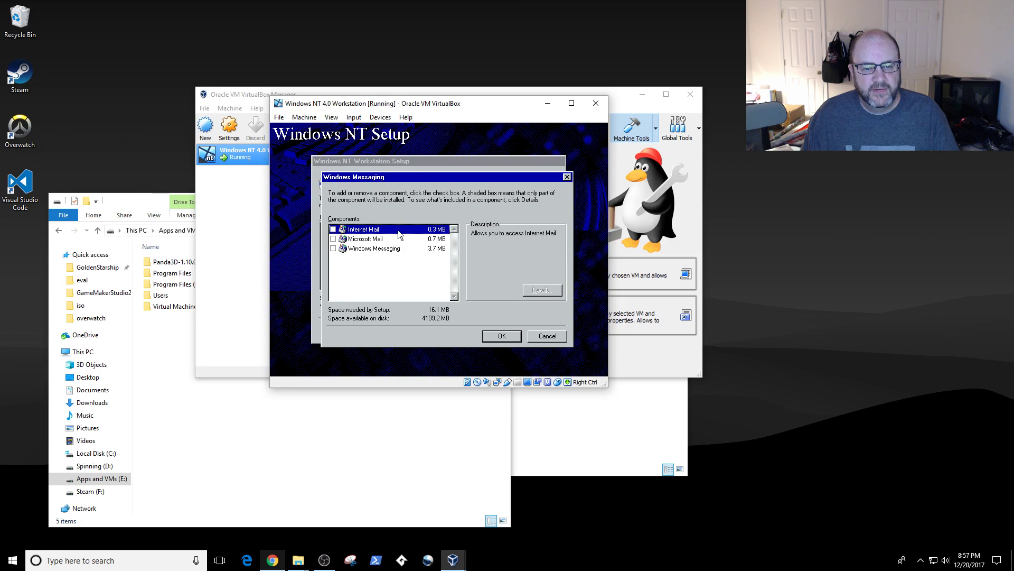
{"action": "left_click", "coordinate": [546, 336]}
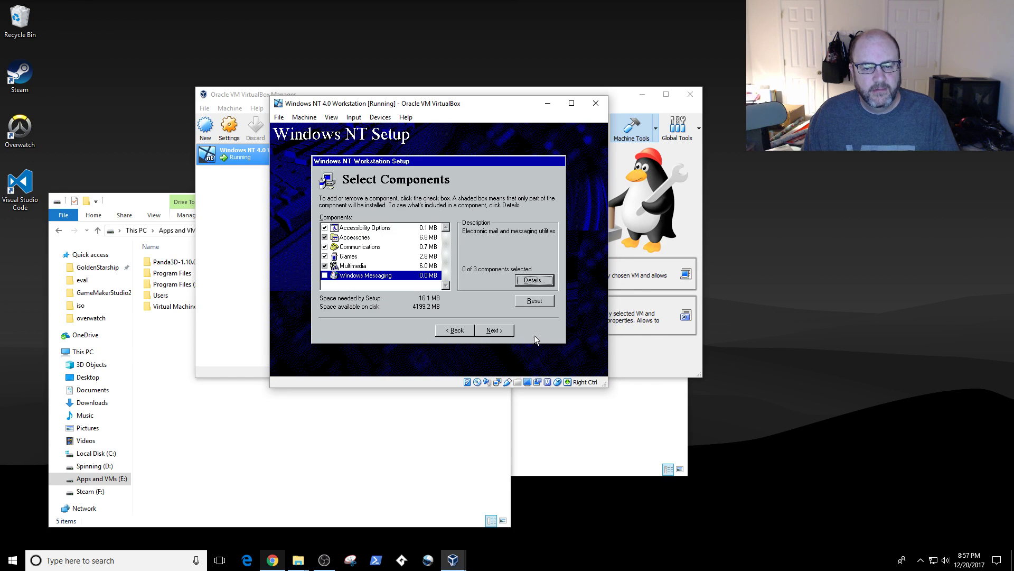
{"action": "left_click", "coordinate": [493, 330]}
{"action": "left_click", "coordinate": [504, 334]}
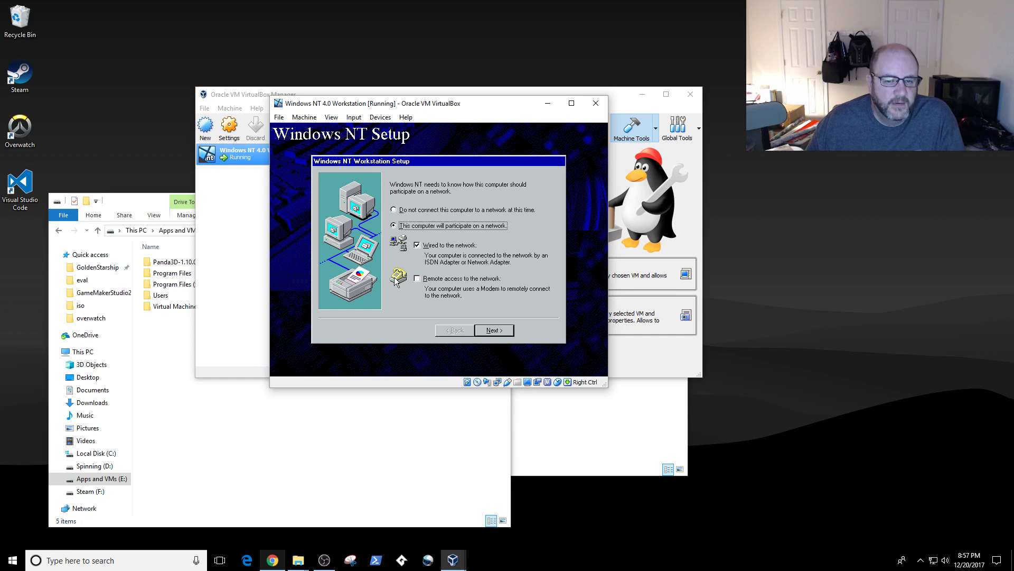
Accept wired participation in the network and have Setup search for a network adapter.
{"action": "left_click", "coordinate": [501, 330]}
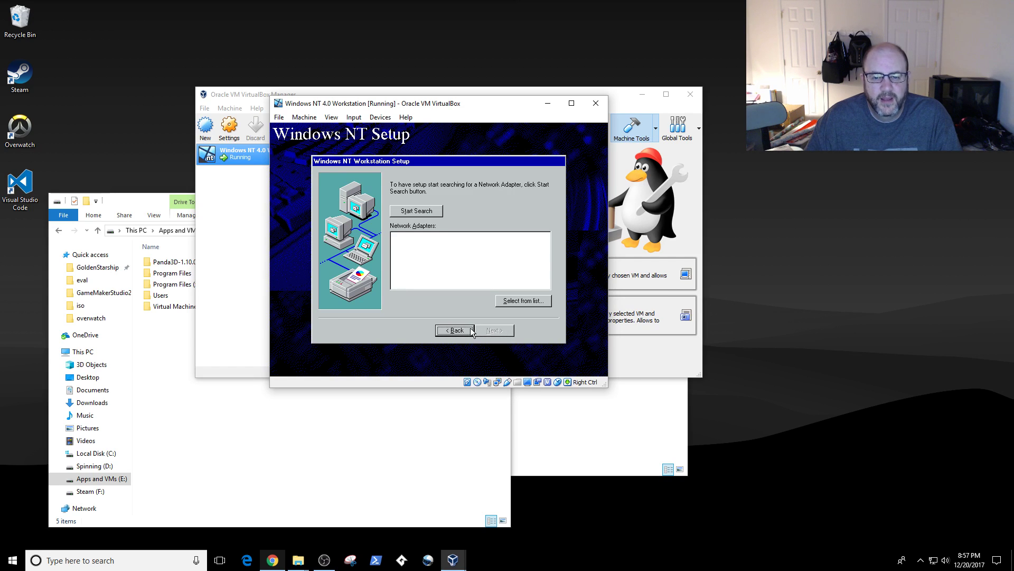
{"action": "left_click", "coordinate": [425, 211]}
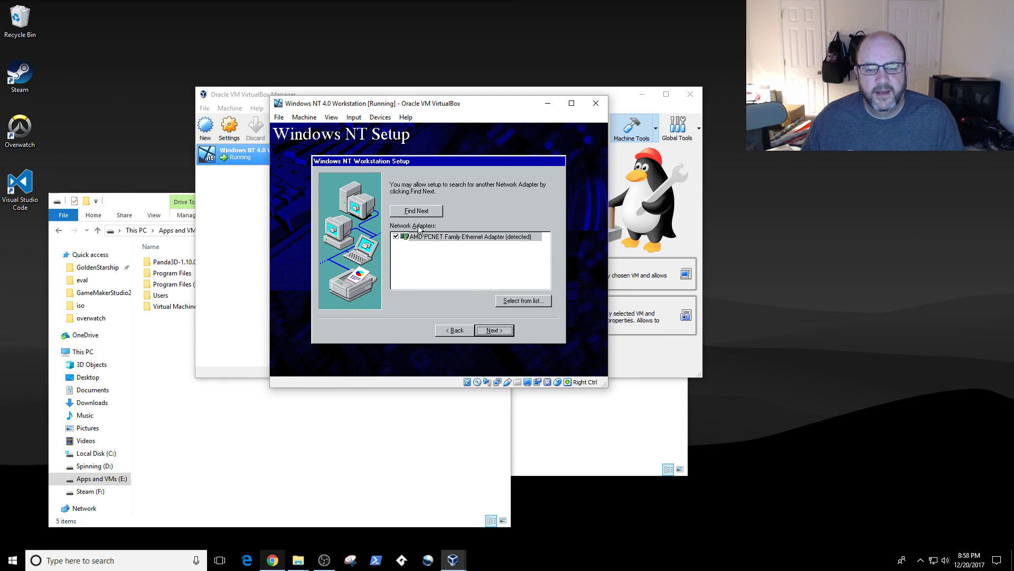
Browse the list of selectable network adapters down to the Novell entries, and leave it without choosing one.
{"action": "left_click", "coordinate": [524, 302]}
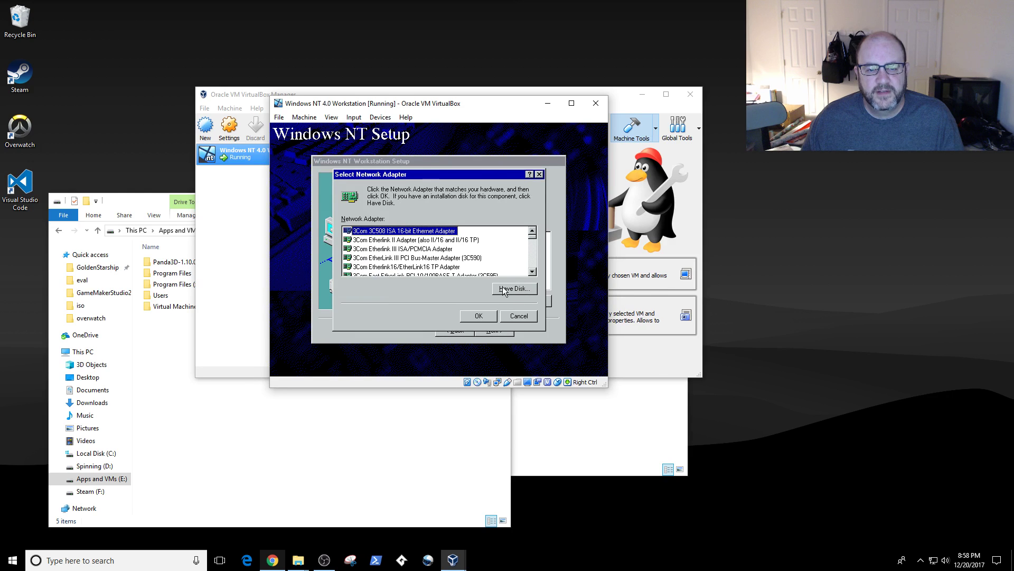
{"action": "scroll", "coordinate": [466, 265], "scroll_direction": "down", "scroll_amount": 10}
{"action": "scroll", "coordinate": [466, 266], "scroll_direction": "down", "scroll_amount": 10}
{"action": "scroll", "coordinate": [464, 267], "scroll_direction": "down", "scroll_amount": 10}
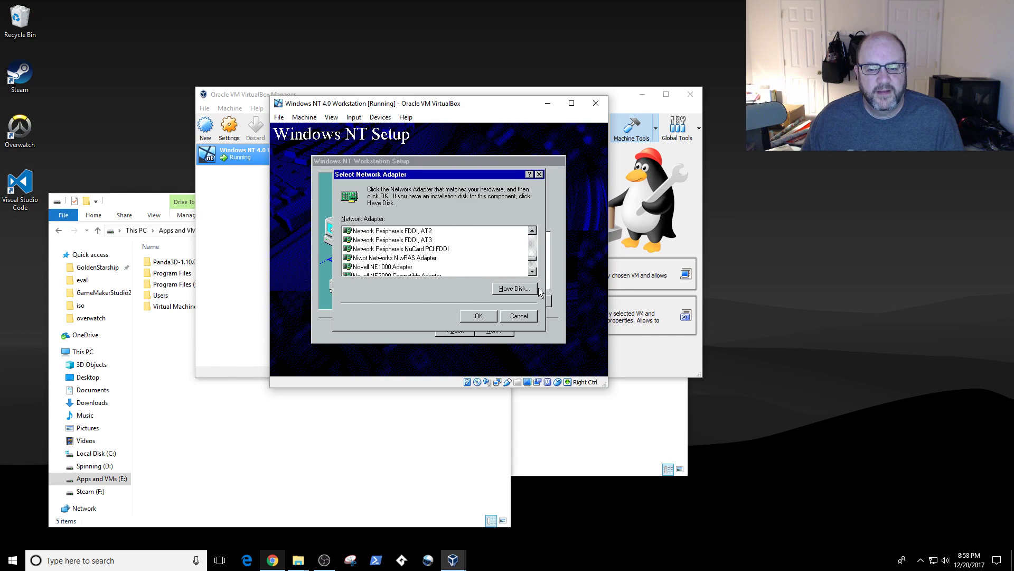
{"action": "left_click", "coordinate": [529, 316]}
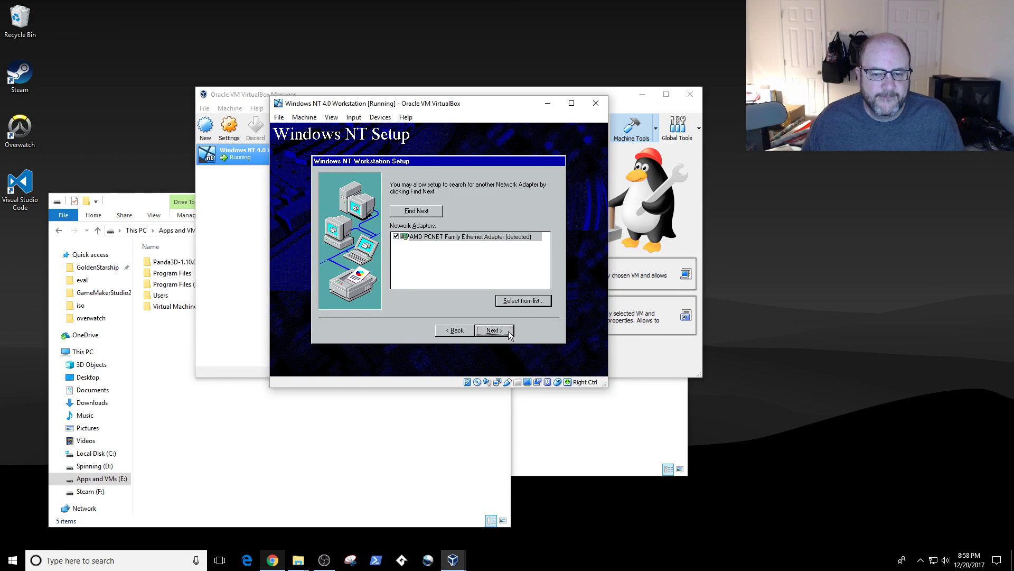
Accept the detected AMD PCNET Family Ethernet Adapter and continue with TCP/IP as the only selected network protocol.
{"action": "left_click", "coordinate": [508, 332]}
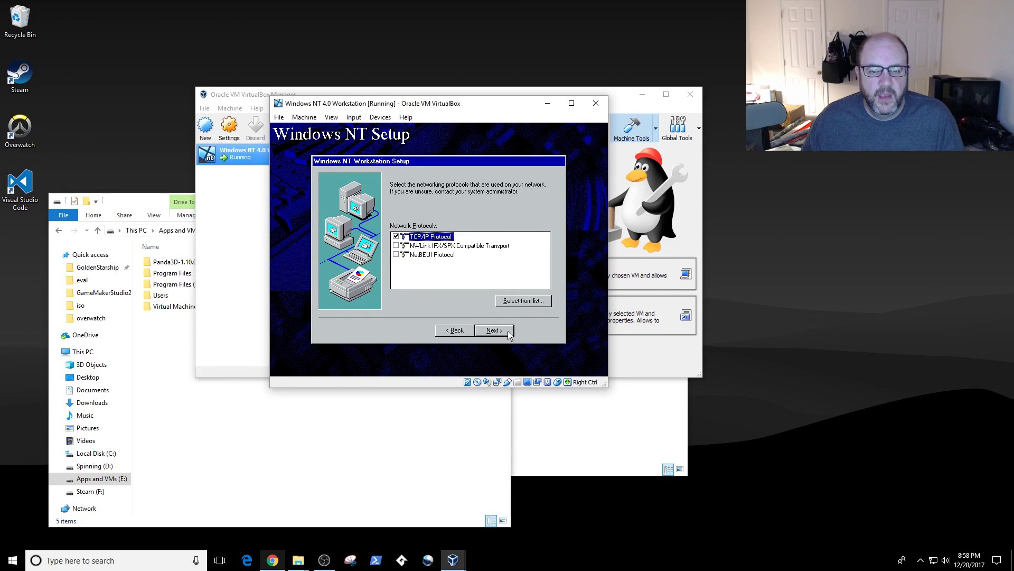
{"action": "left_click", "coordinate": [423, 247]}
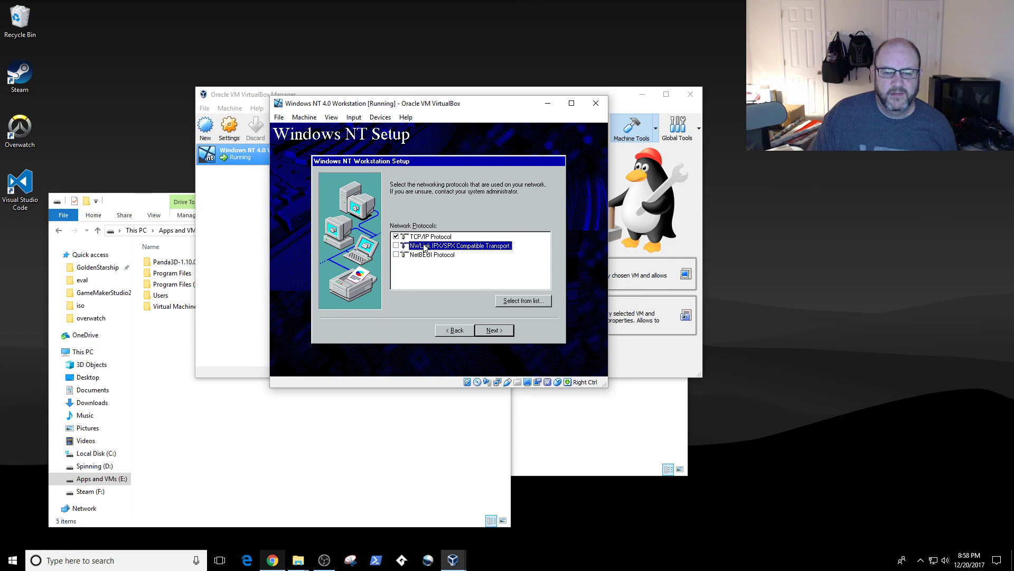
{"action": "left_click", "coordinate": [425, 255]}
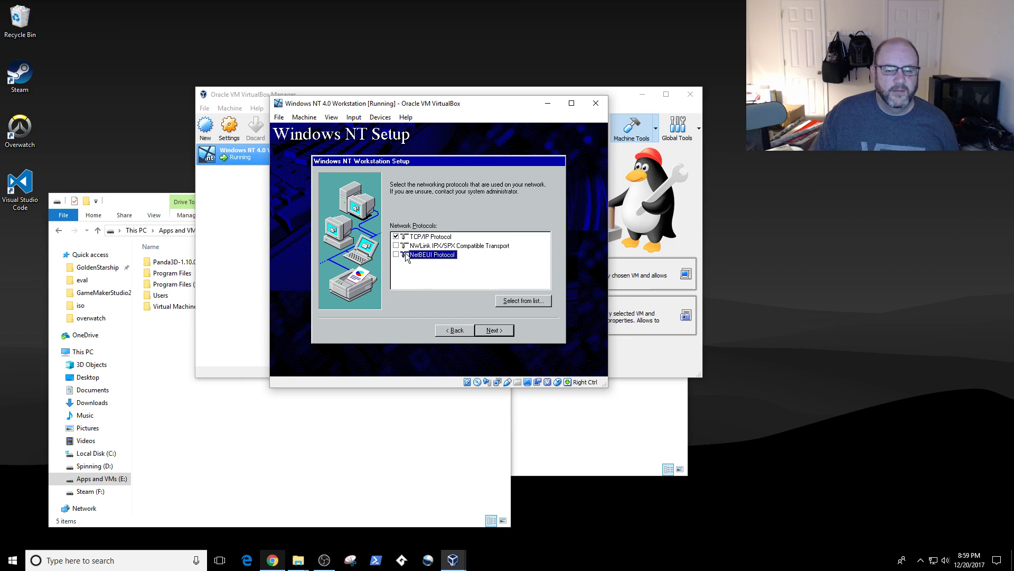
{"action": "left_click", "coordinate": [432, 238]}
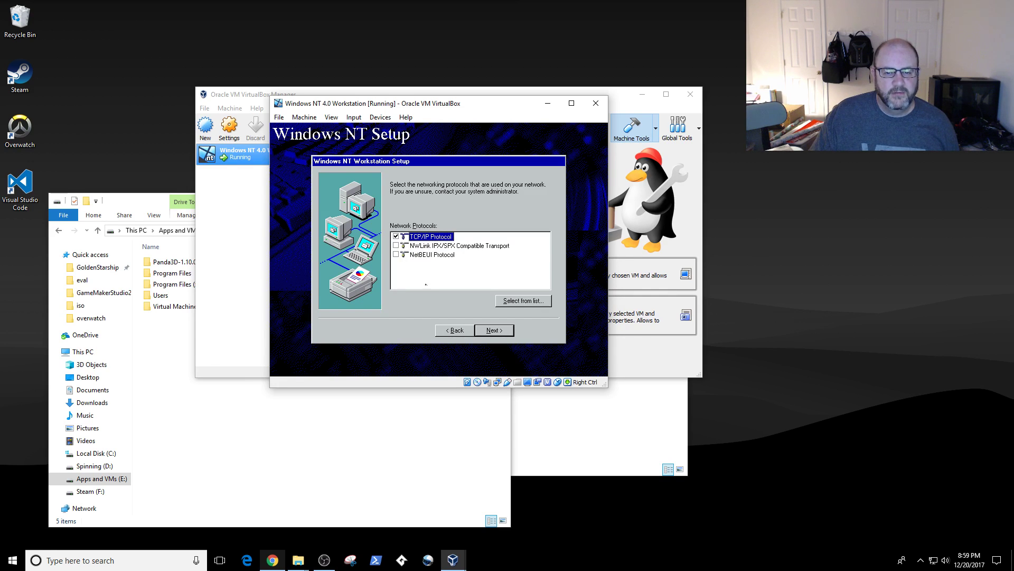
{"action": "left_click", "coordinate": [420, 255]}
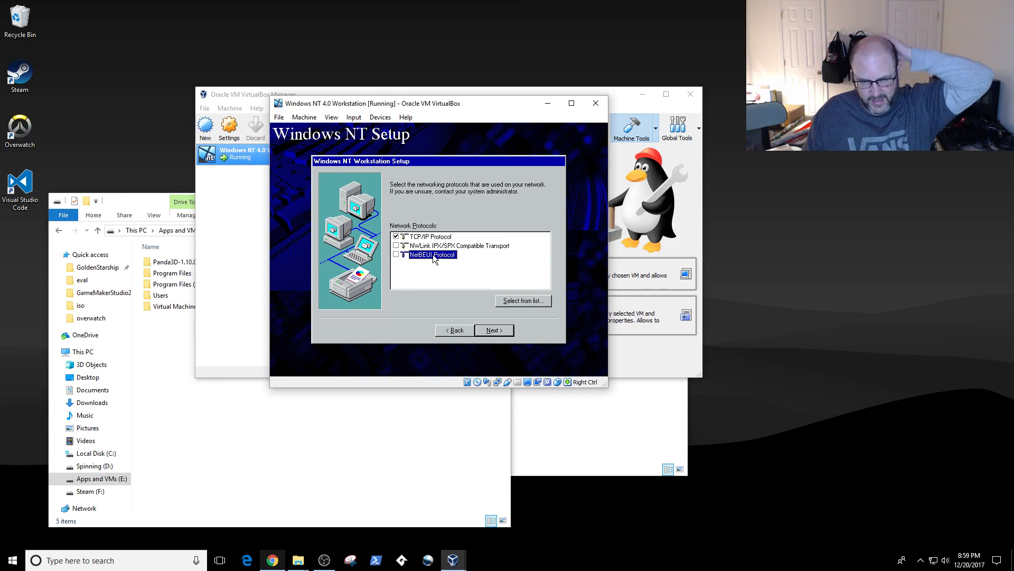
{"action": "left_click", "coordinate": [492, 330]}
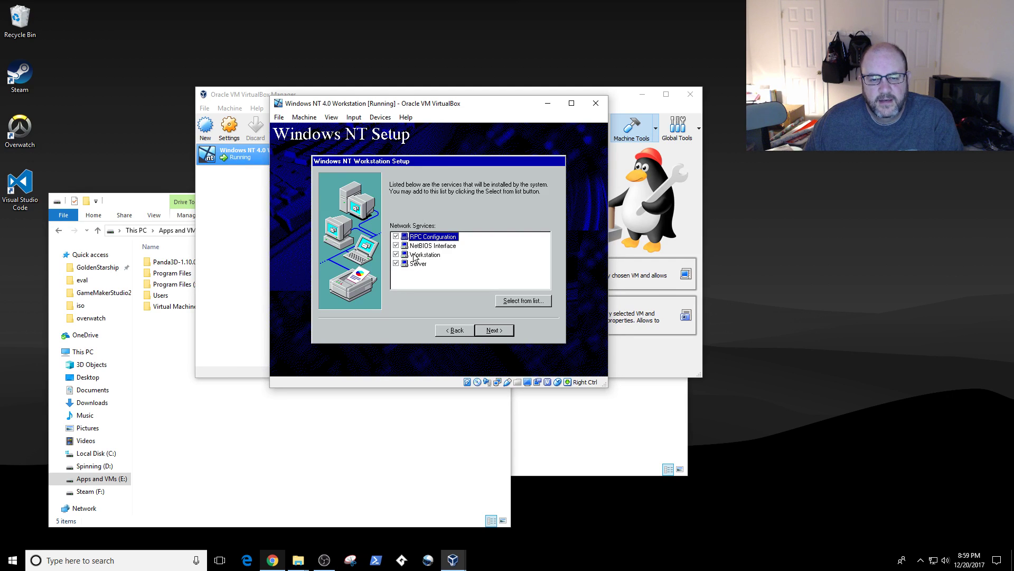
Look through the additional network services on offer, and leave the list without adding any.
{"action": "left_click", "coordinate": [547, 300]}
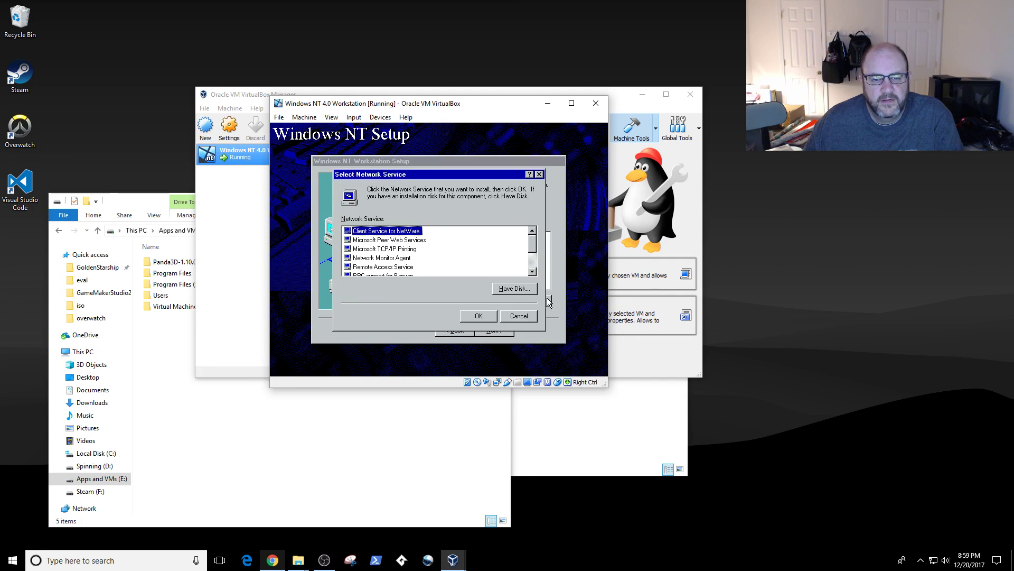
{"action": "scroll", "coordinate": [535, 253], "scroll_direction": "down", "scroll_amount": 2}
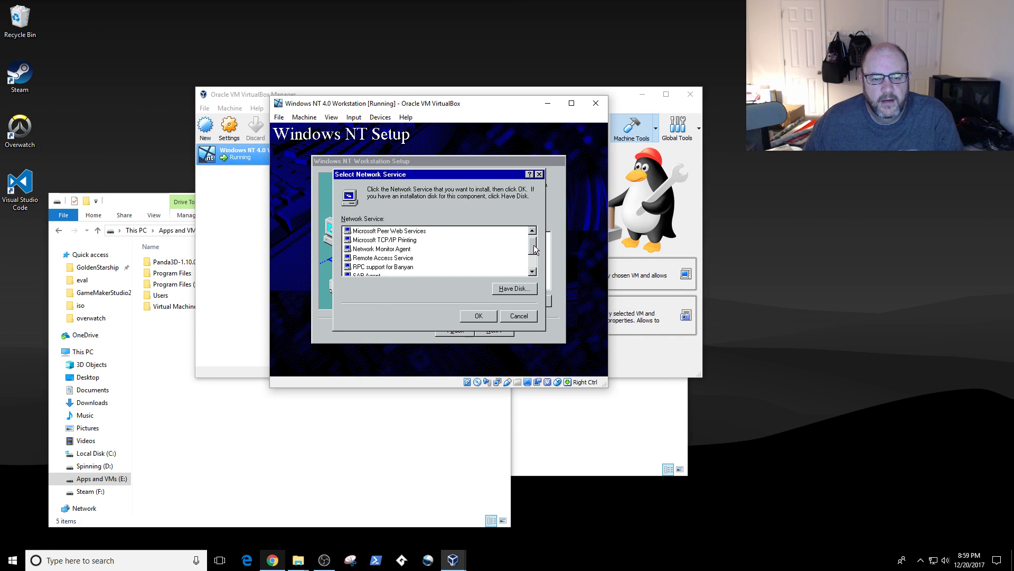
{"action": "left_click_drag", "start_coordinate": [535, 252], "coordinate": [536, 263]}
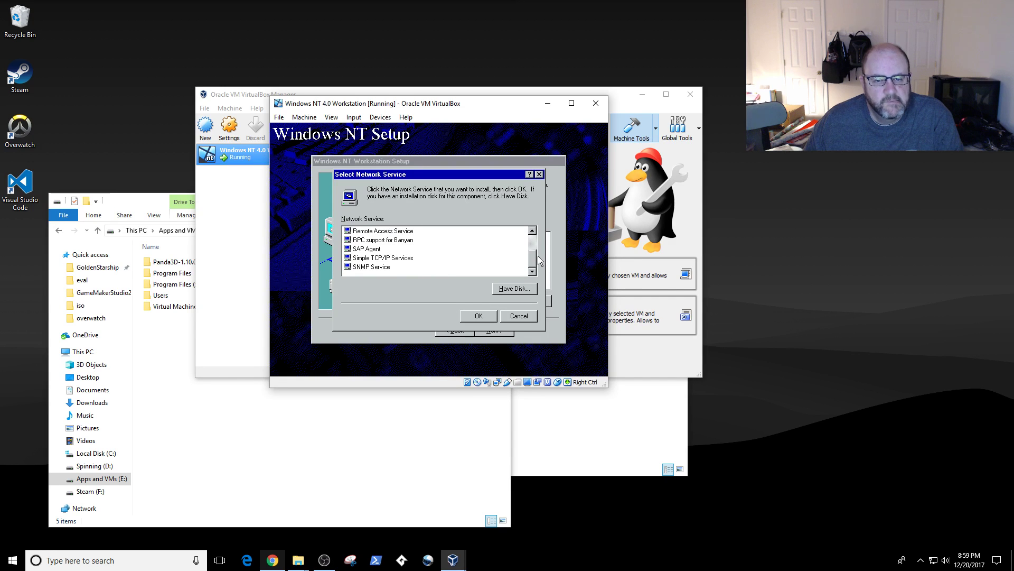
{"action": "left_click_drag", "start_coordinate": [534, 255], "coordinate": [533, 252]}
{"action": "left_click_drag", "start_coordinate": [533, 252], "coordinate": [533, 244]}
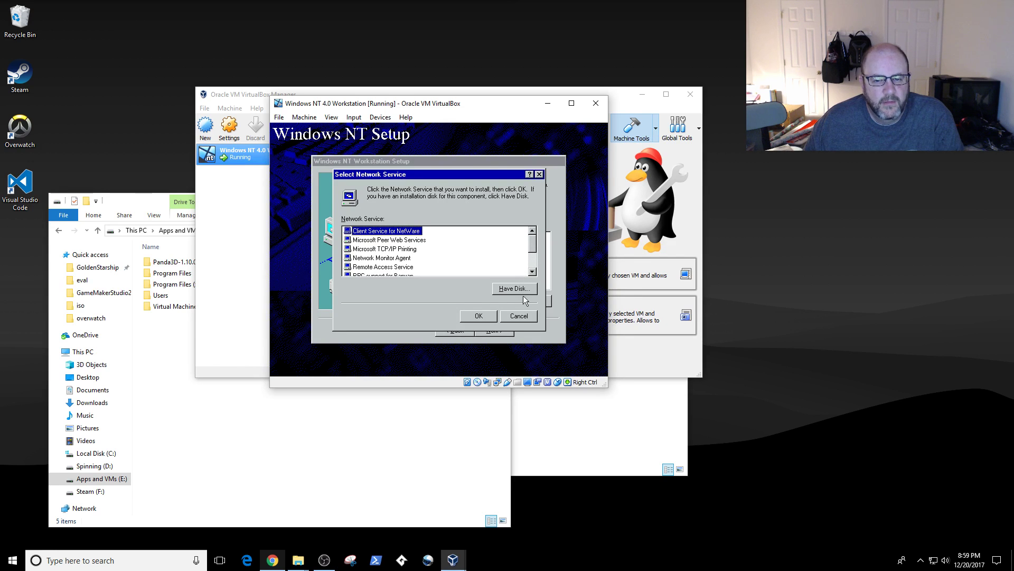
{"action": "left_click", "coordinate": [518, 315]}
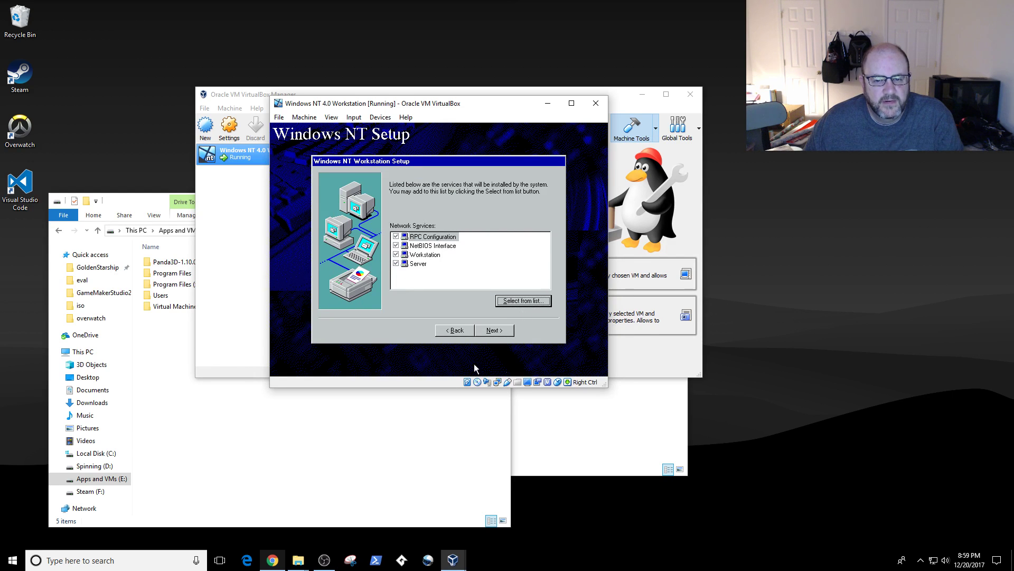
Accept the listed network services and install the networking components, keeping the AMD PCNET adapter's Full Duplex at Default.
{"action": "left_click", "coordinate": [501, 332]}
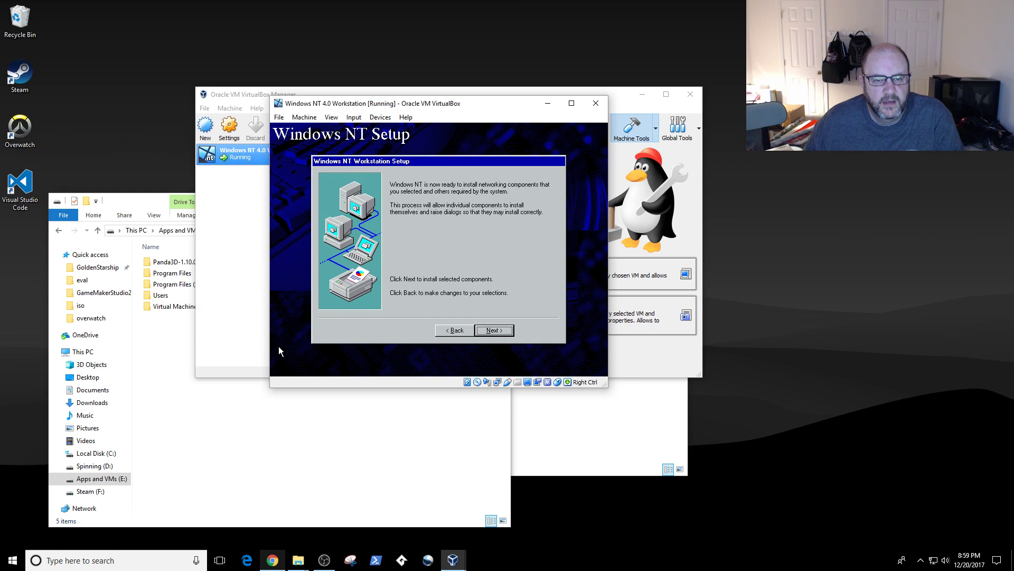
{"action": "left_click", "coordinate": [505, 333]}
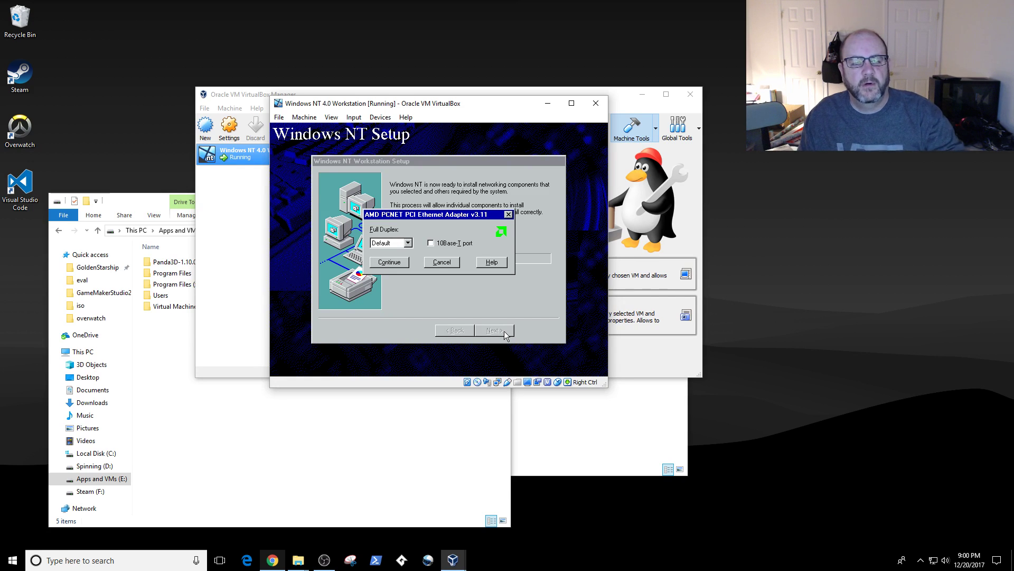
{"action": "left_click", "coordinate": [408, 243]}
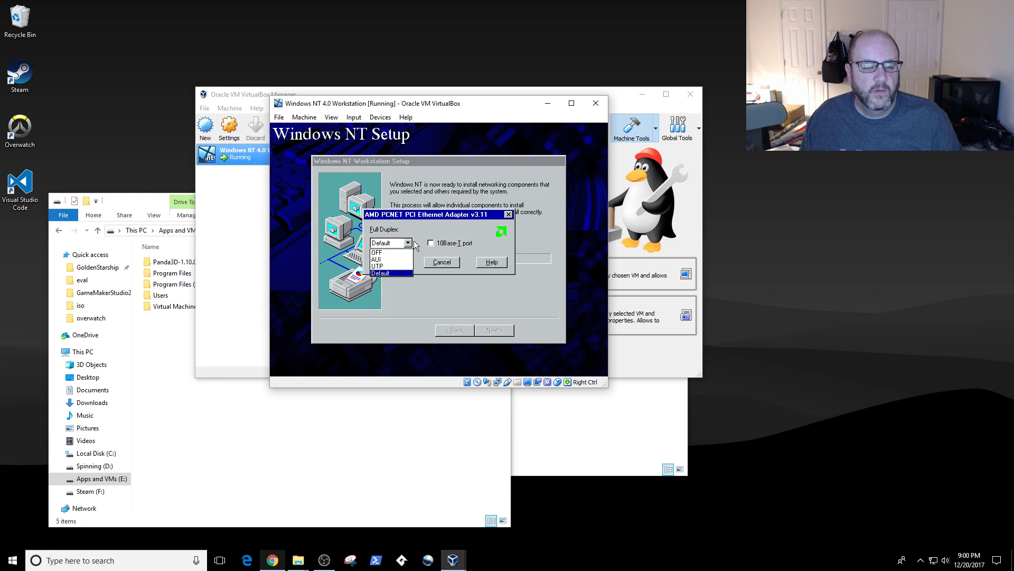
{"action": "left_click", "coordinate": [448, 224]}
{"action": "left_click", "coordinate": [400, 266]}
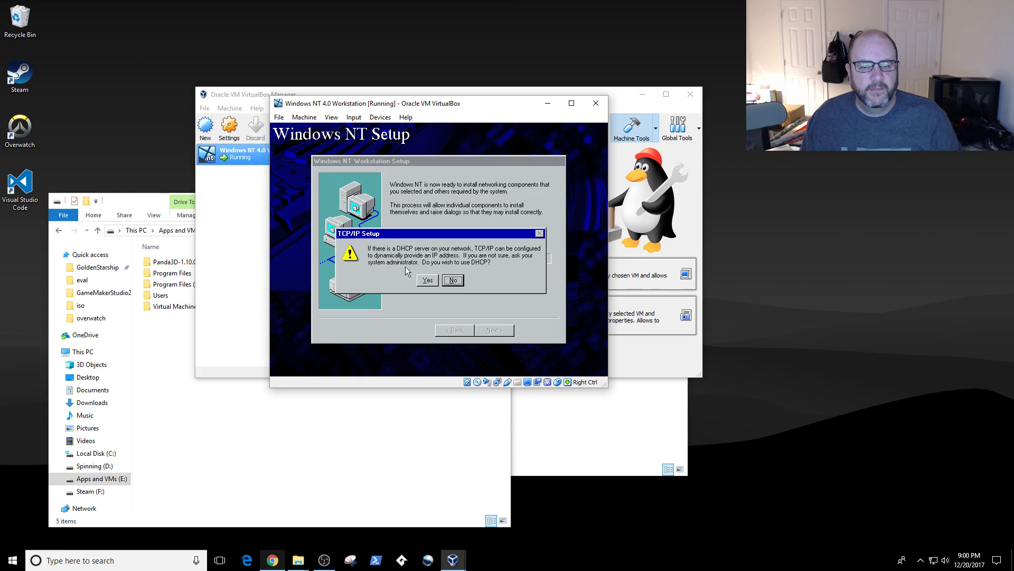
Attach the virtual machine's Adapter 1 to Bridged Adapter using Intel(R) Ethernet Connection (2) I219-V, and apply the settings.
{"action": "left_click", "coordinate": [373, 119]}
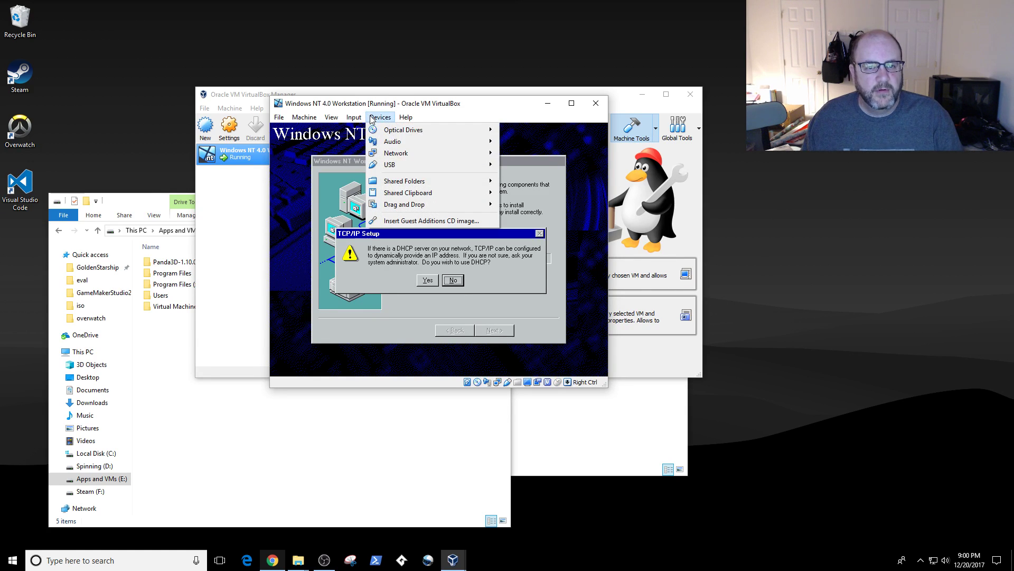
{"action": "mouse_move", "coordinate": [388, 153]}
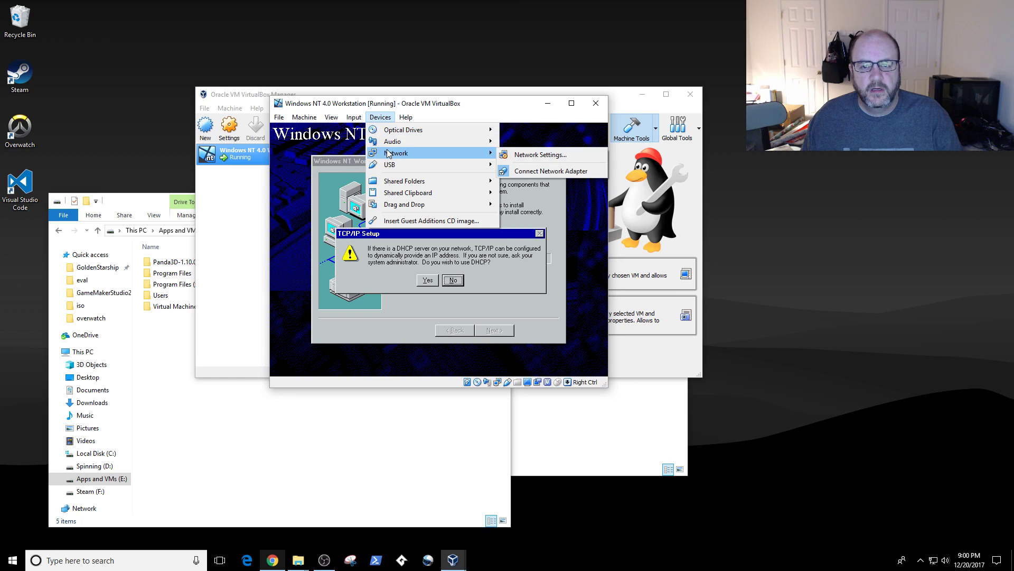
{"action": "left_click", "coordinate": [502, 154]}
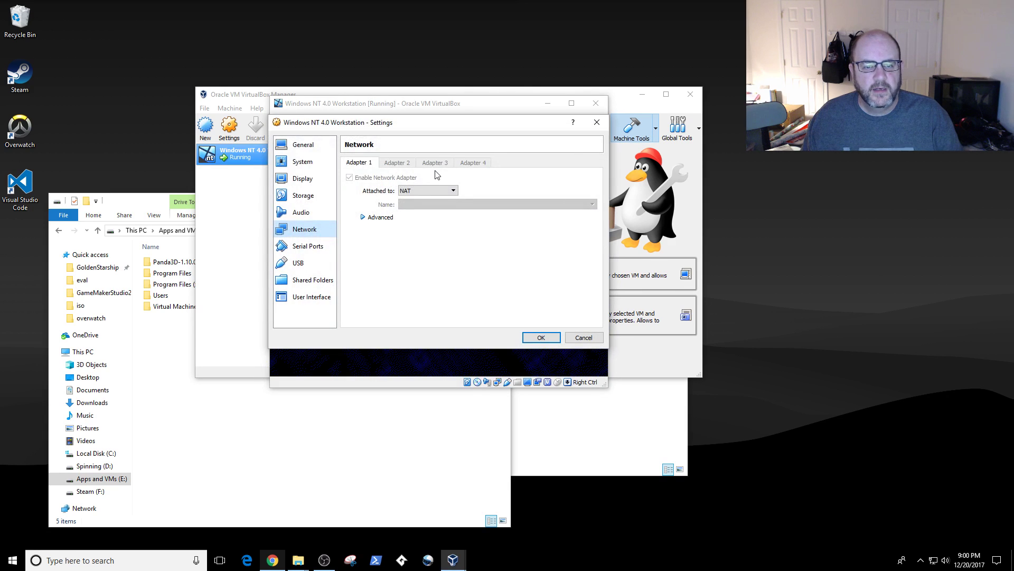
{"action": "left_click", "coordinate": [435, 190]}
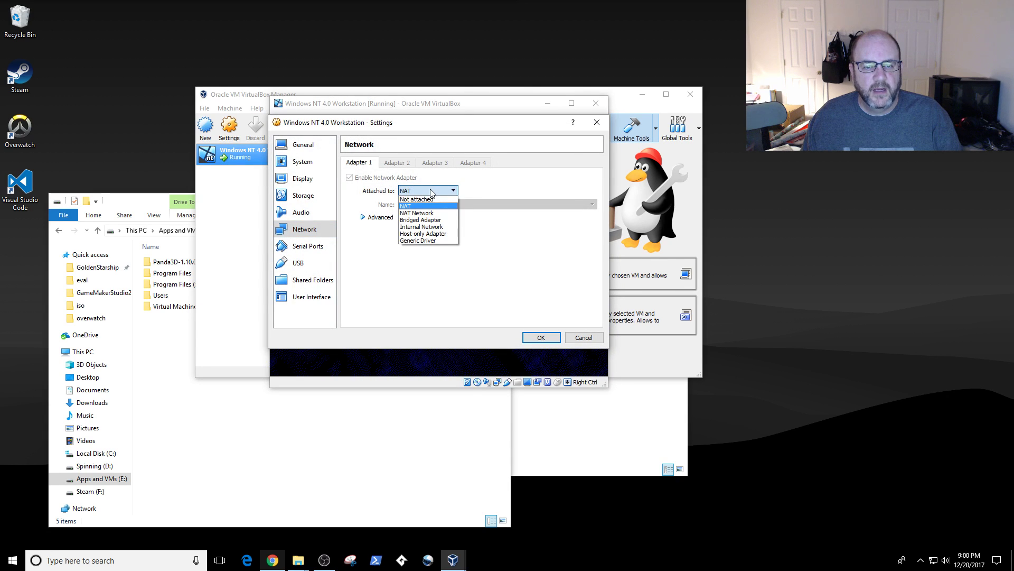
{"action": "left_click", "coordinate": [432, 220]}
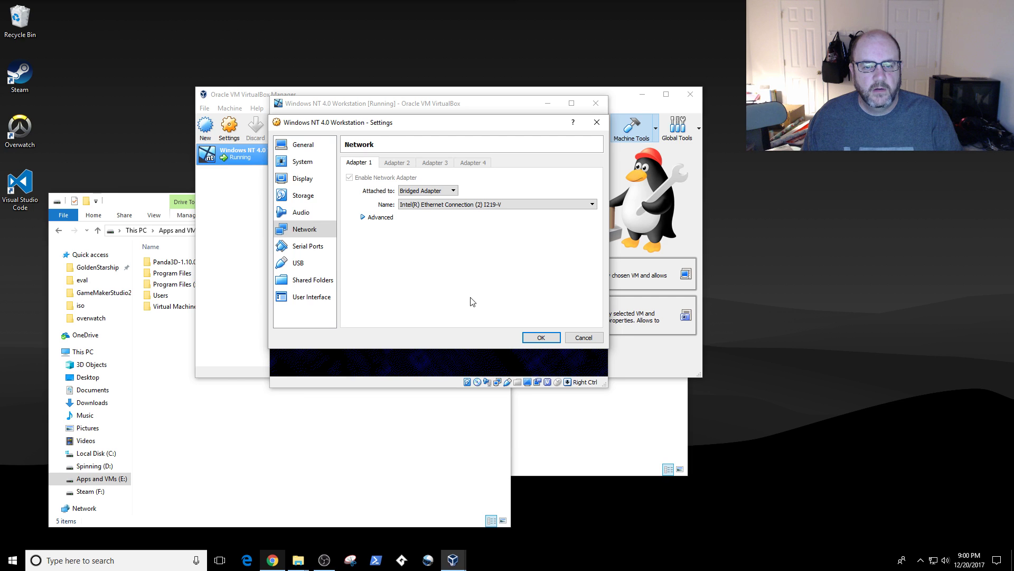
{"action": "left_click", "coordinate": [502, 205]}
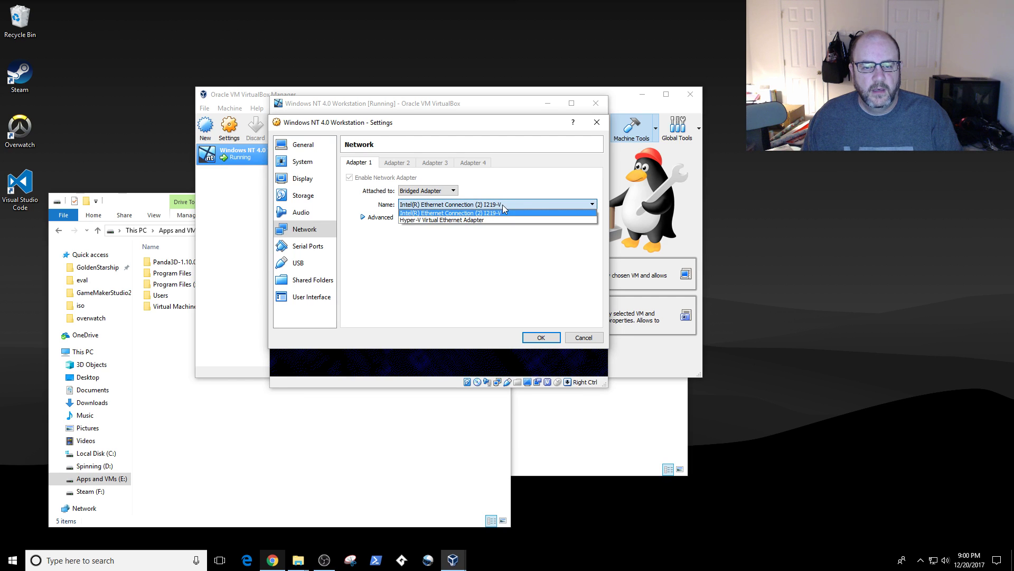
{"action": "left_click", "coordinate": [502, 205]}
{"action": "left_click", "coordinate": [540, 338]}
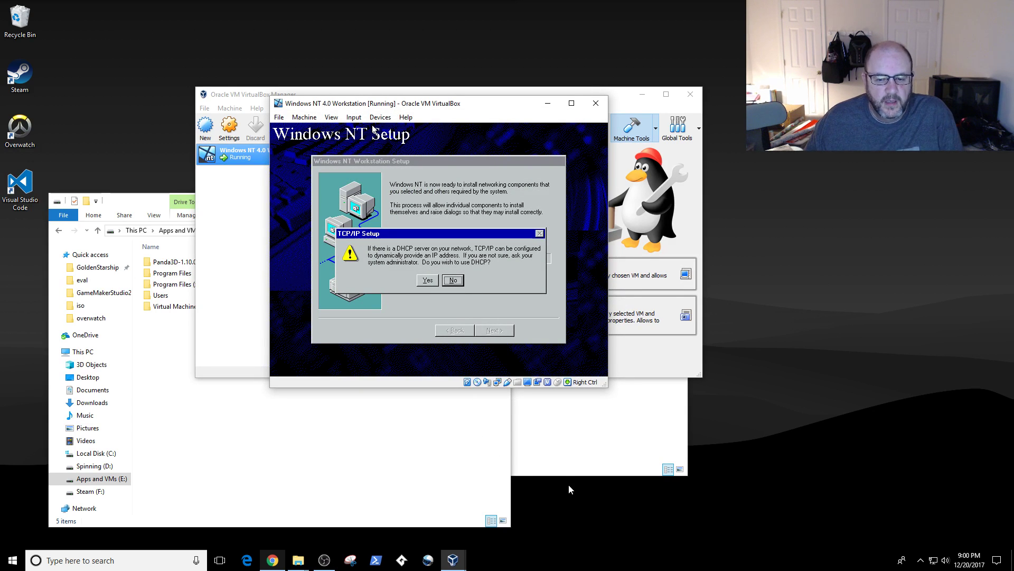
Check the host's network addresses by running ipconfig in a Command Prompt, and close the window.
{"action": "key", "text": "super+r"}
{"action": "key", "text": "Return"}
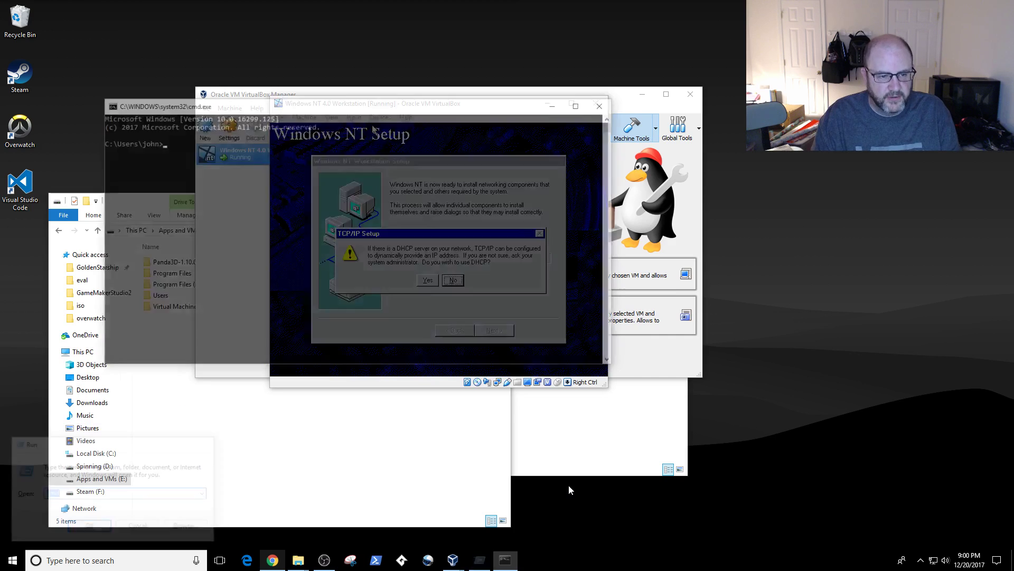
{"action": "type", "text": "ipconfig"}
{"action": "key", "text": "Return"}
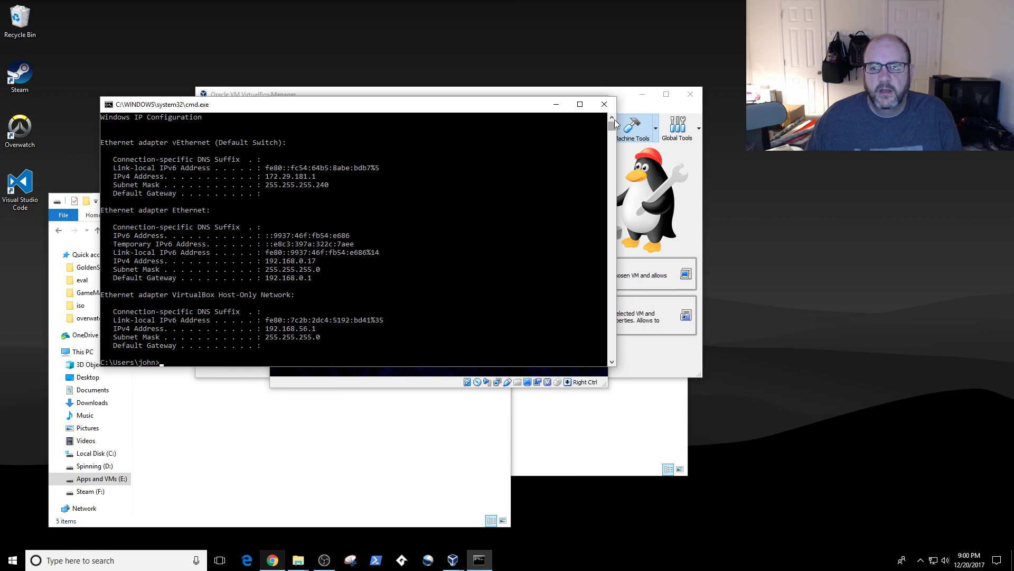
{"action": "left_click", "coordinate": [604, 104]}
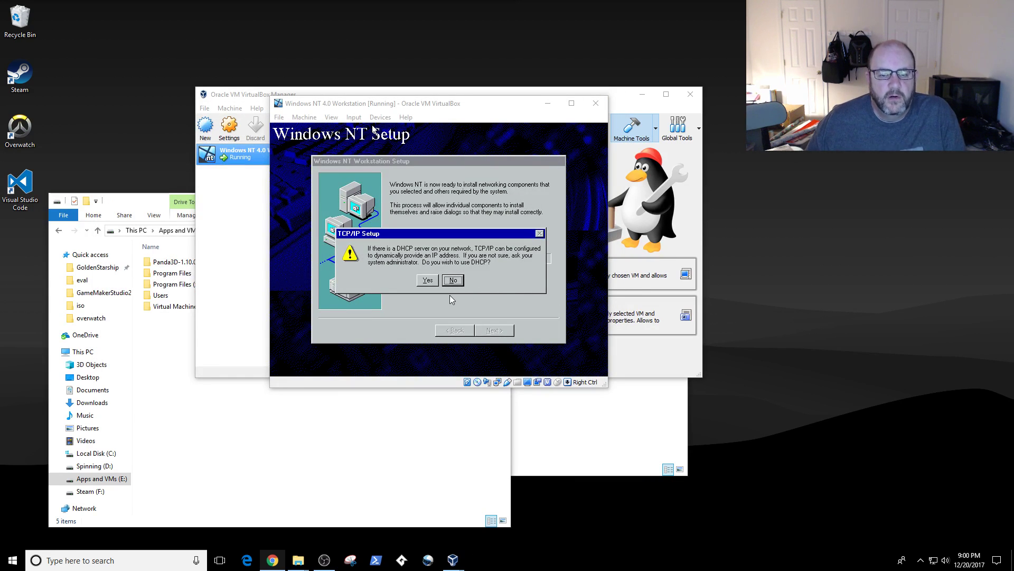
Choose DHCP to provide the IP address in the guest's TCP/IP setup.
{"action": "left_click", "coordinate": [425, 287]}
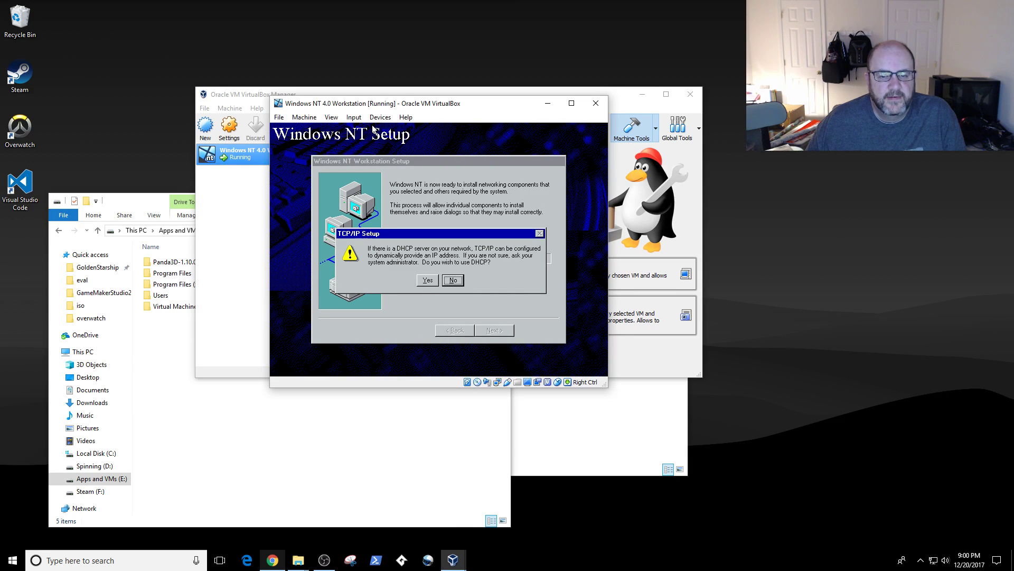
{"action": "left_click", "coordinate": [431, 281]}
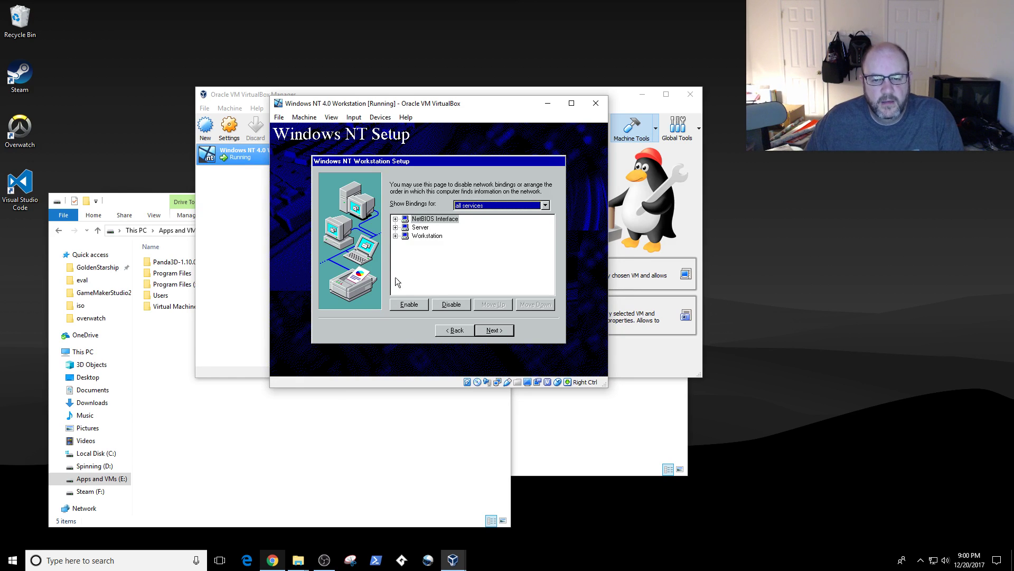
Review the bindings under NetBIOS Interface and Server, leave them as listed, and start the guest's network.
{"action": "left_click", "coordinate": [395, 218]}
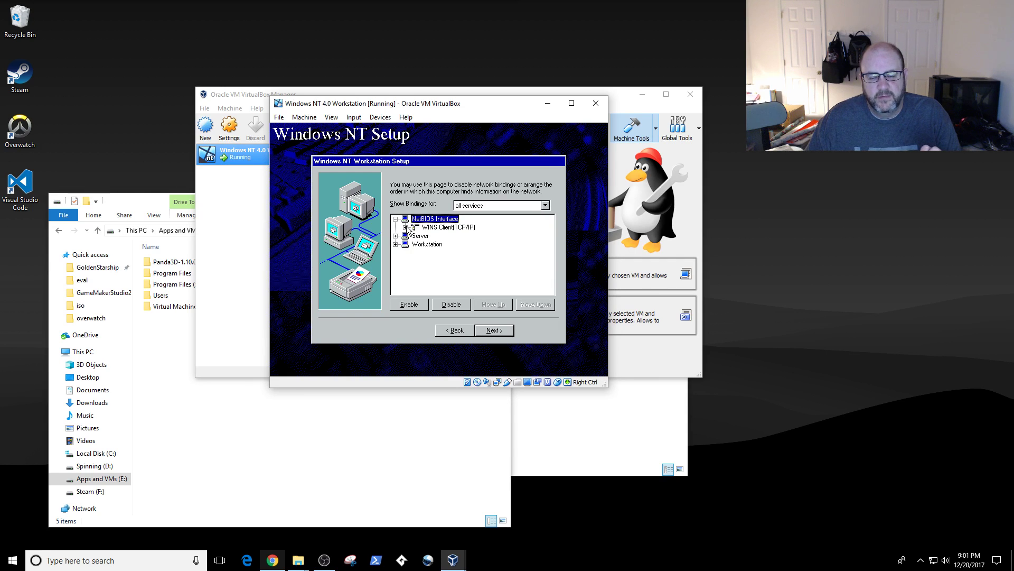
{"action": "left_click", "coordinate": [405, 227]}
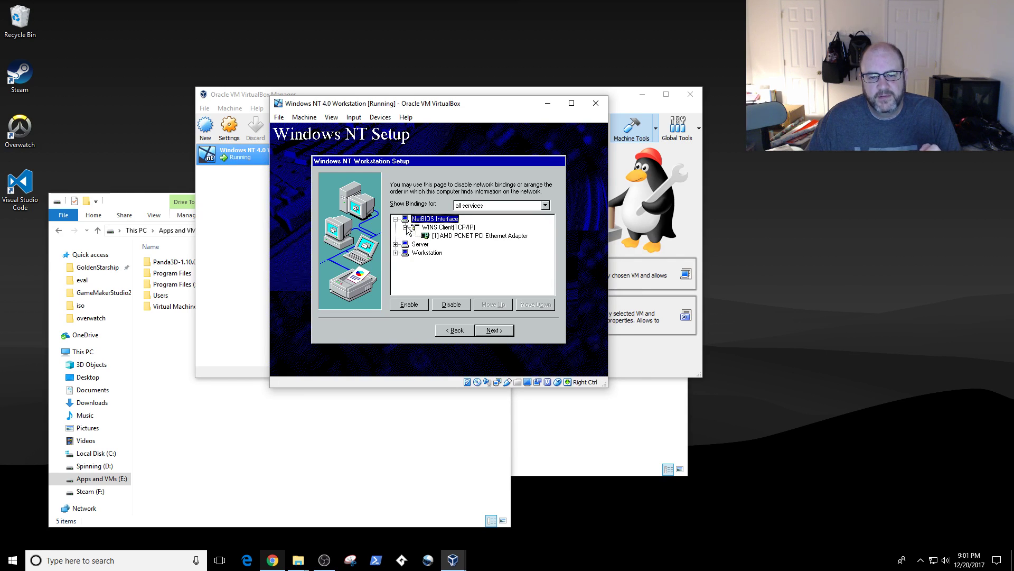
{"action": "left_click", "coordinate": [406, 227]}
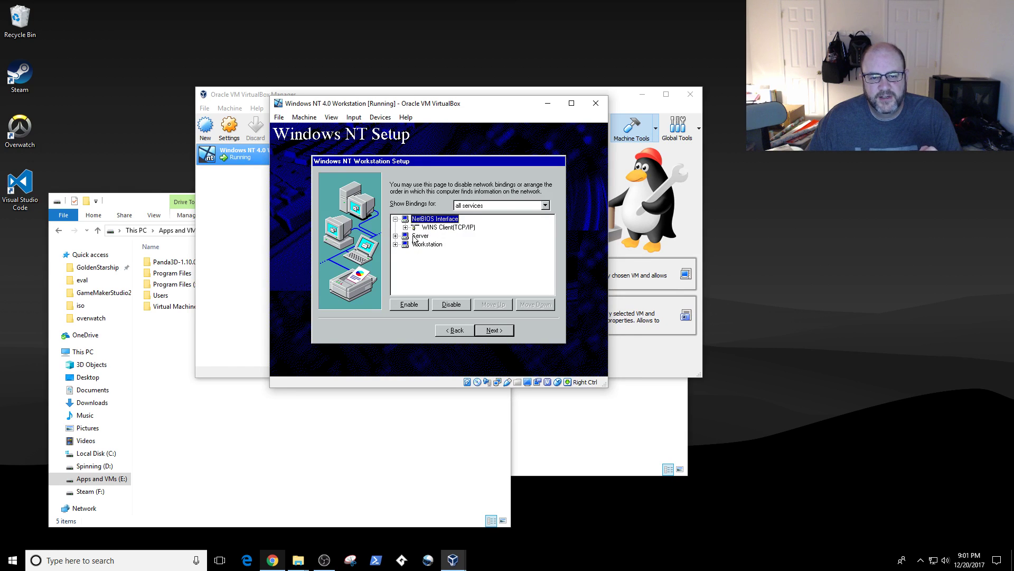
{"action": "double_click", "coordinate": [416, 236]}
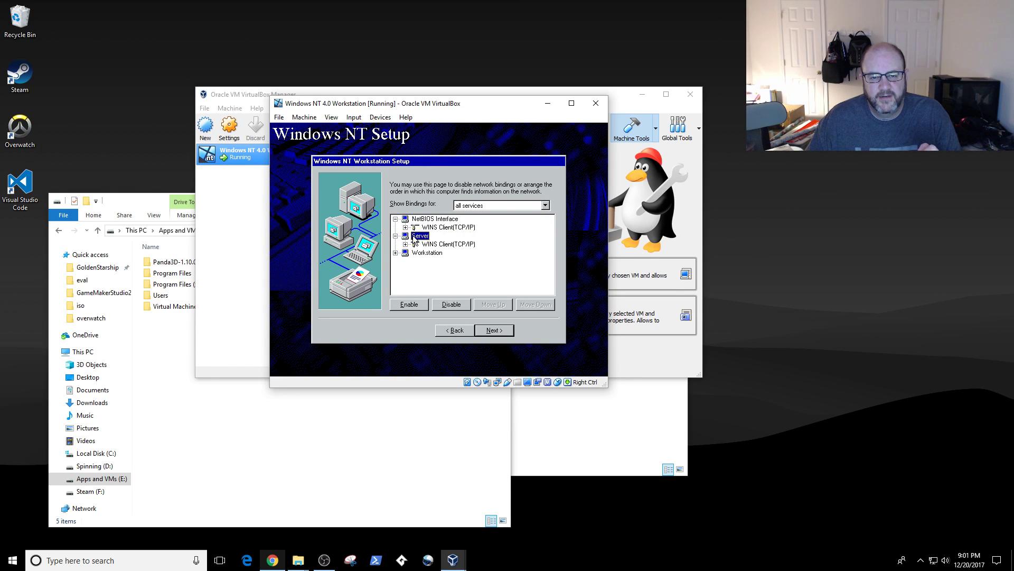
{"action": "left_click", "coordinate": [501, 331]}
{"action": "left_click", "coordinate": [494, 330]}
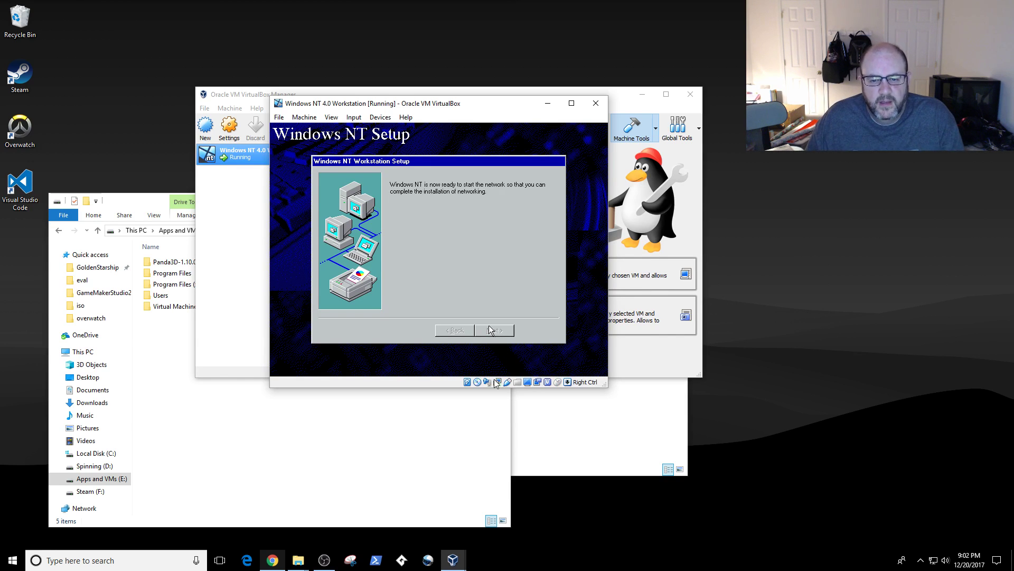
Close the Apps and VMs (E:) File Explorer window and shift the virtual machine window slightly on the desktop.
{"action": "mouse_move", "coordinate": [498, 382]}
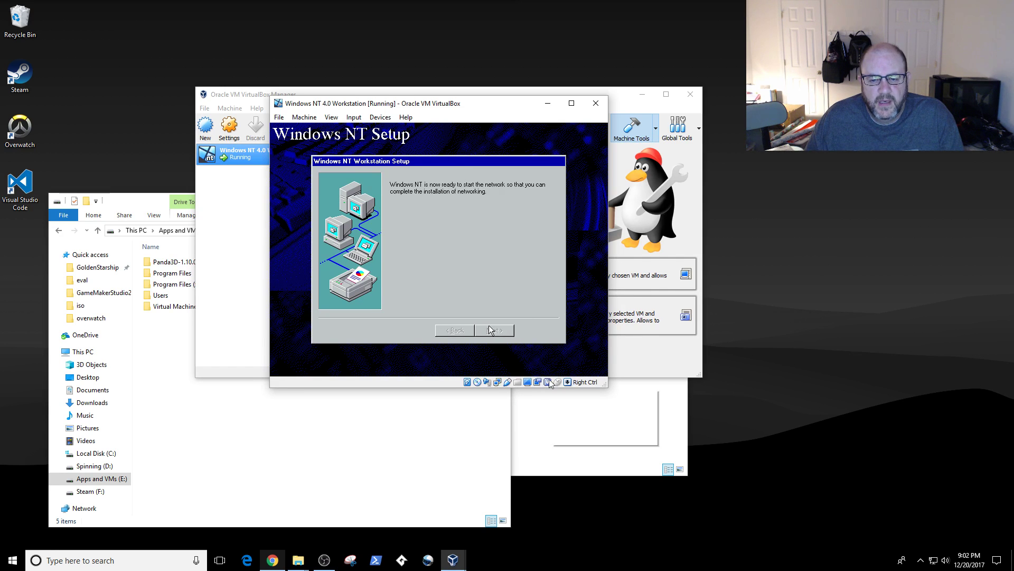
{"action": "mouse_move", "coordinate": [559, 383]}
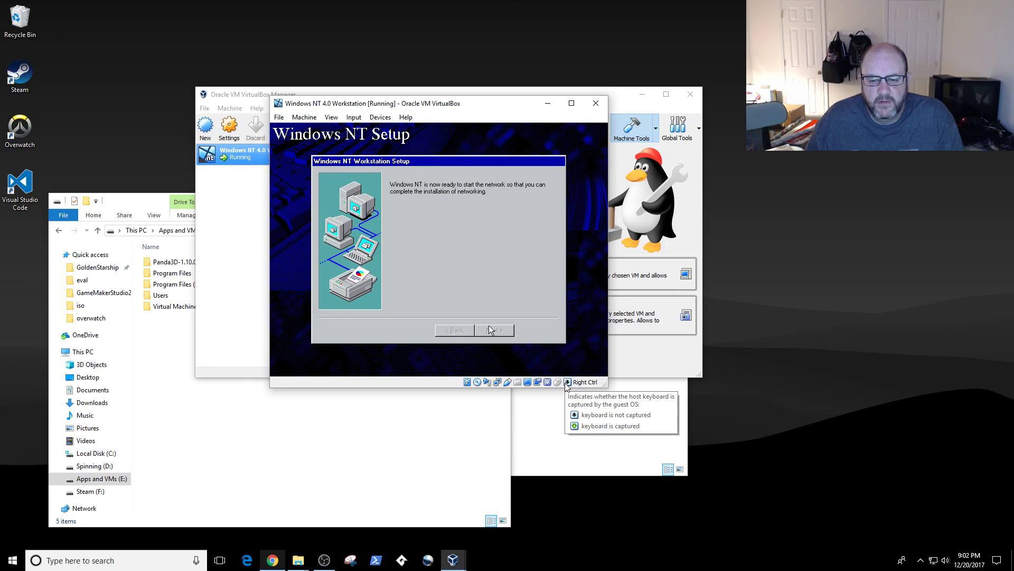
{"action": "left_click", "coordinate": [464, 281]}
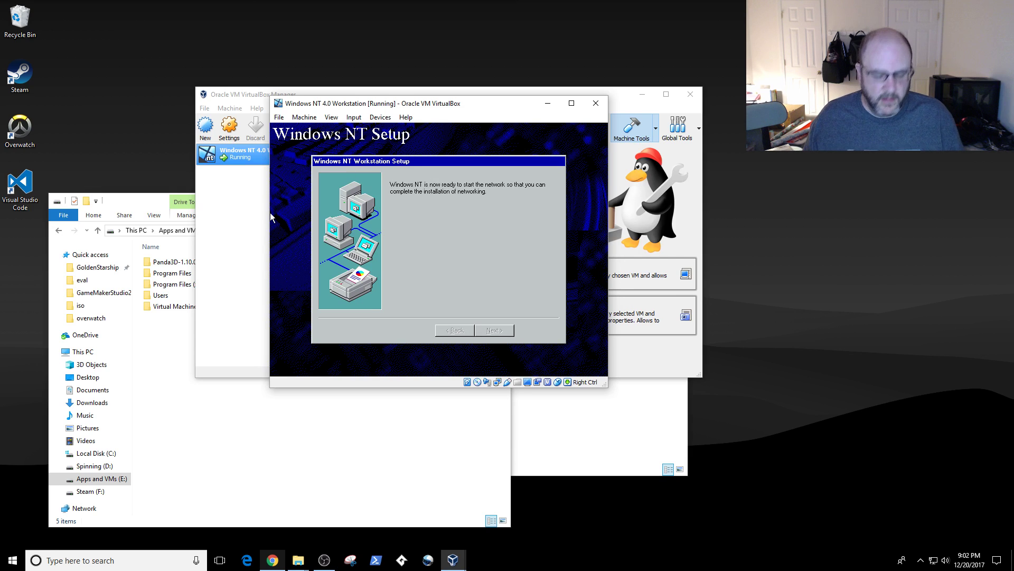
{"action": "key", "text": "Control_R"}
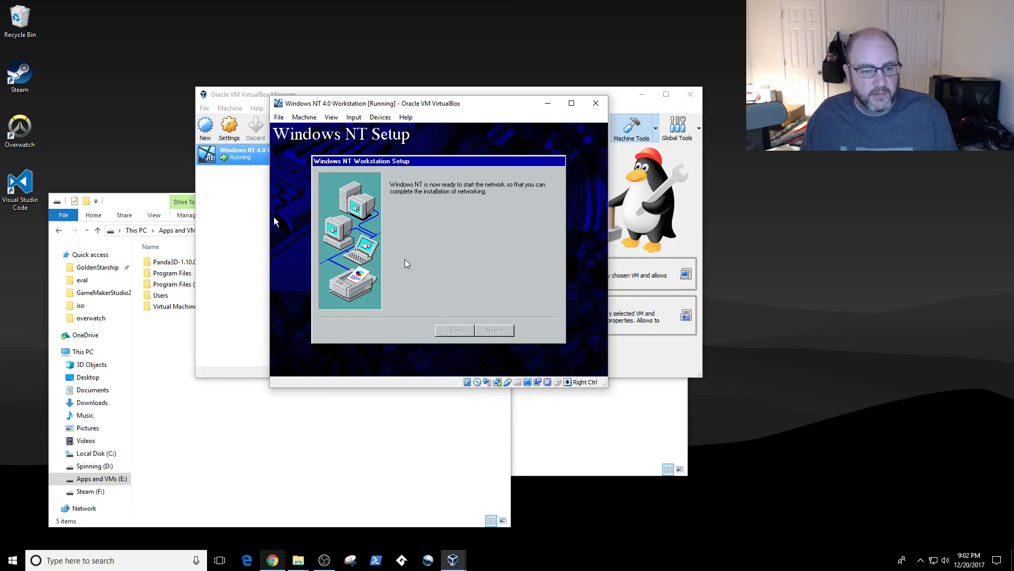
{"action": "left_click", "coordinate": [130, 206]}
{"action": "left_click", "coordinate": [498, 203]}
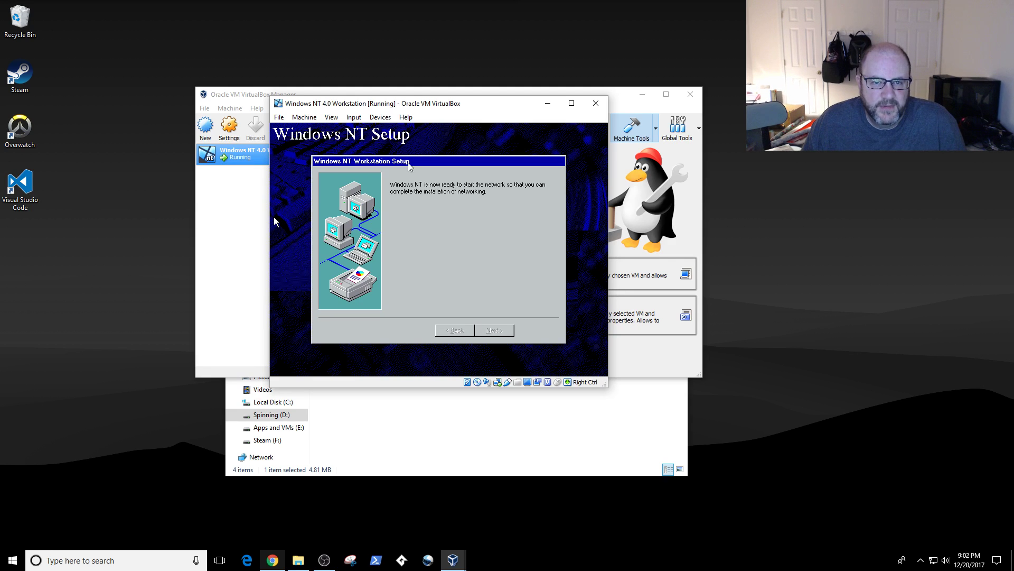
{"action": "left_click_drag", "start_coordinate": [408, 92], "coordinate": [400, 80]}
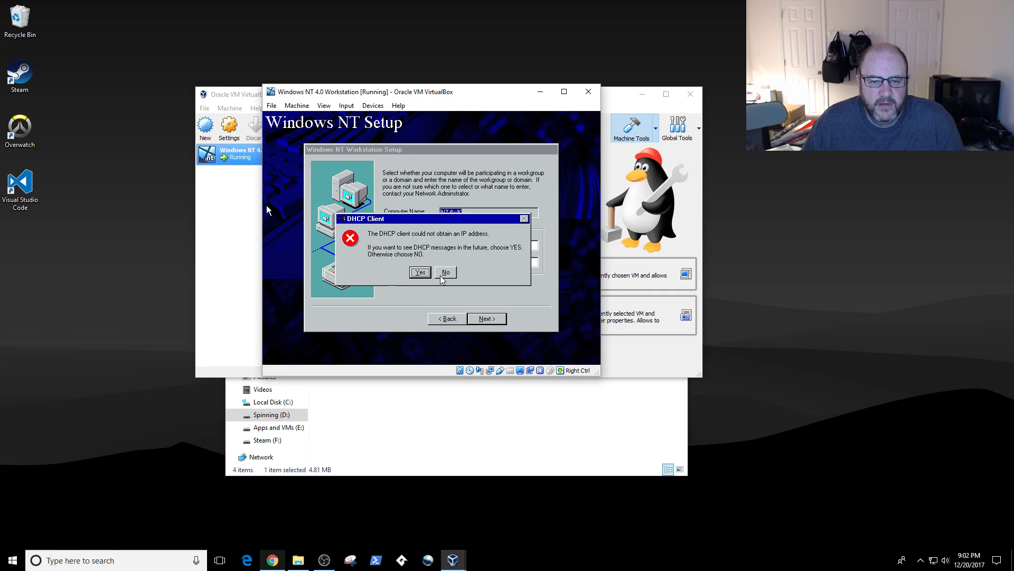
Change the virtual machine's Adapter 1 attachment to NAT in the network settings and apply it.
{"action": "left_click", "coordinate": [373, 105]}
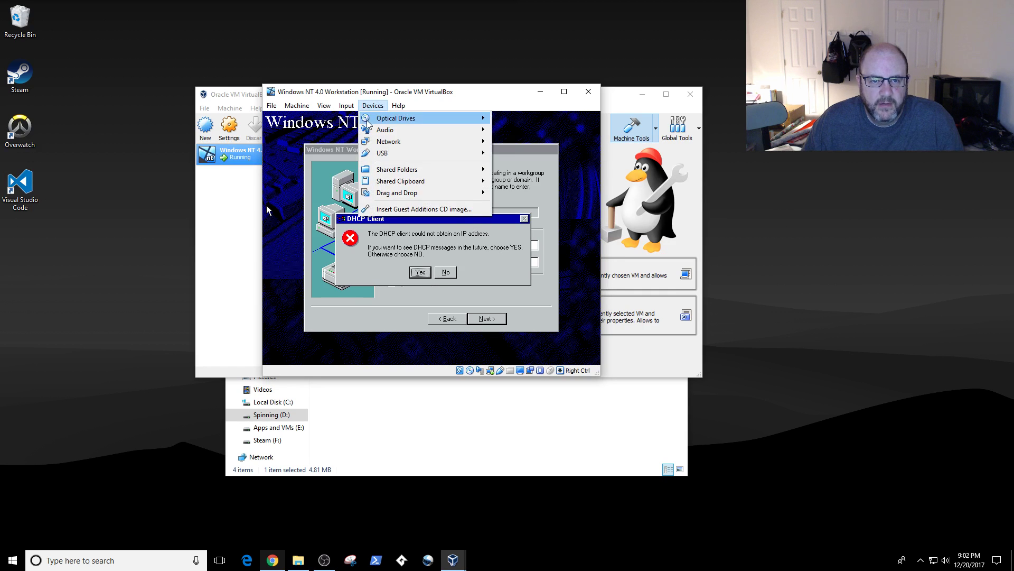
{"action": "mouse_move", "coordinate": [373, 142]}
{"action": "left_click", "coordinate": [501, 144]}
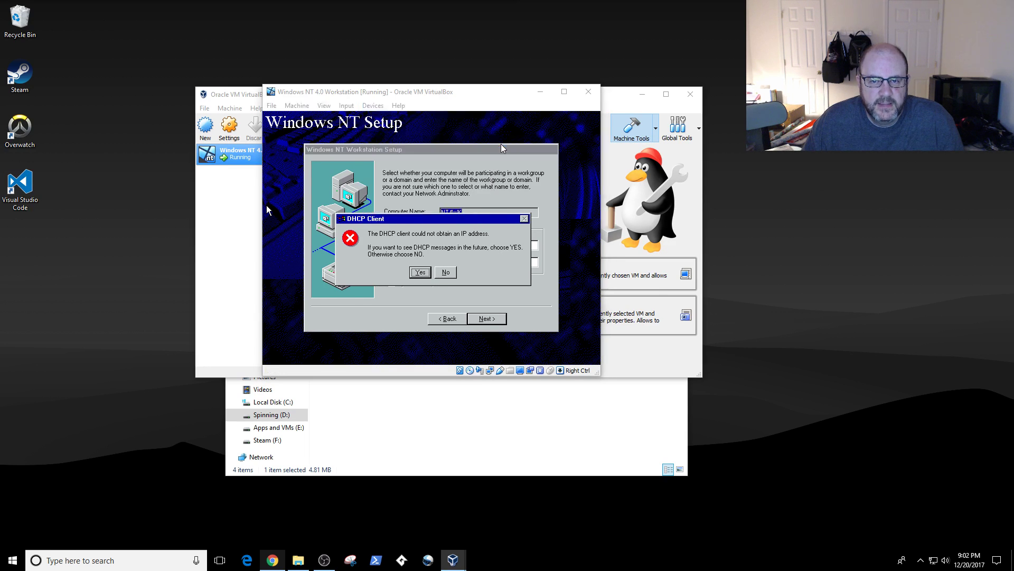
{"action": "left_click", "coordinate": [469, 192]}
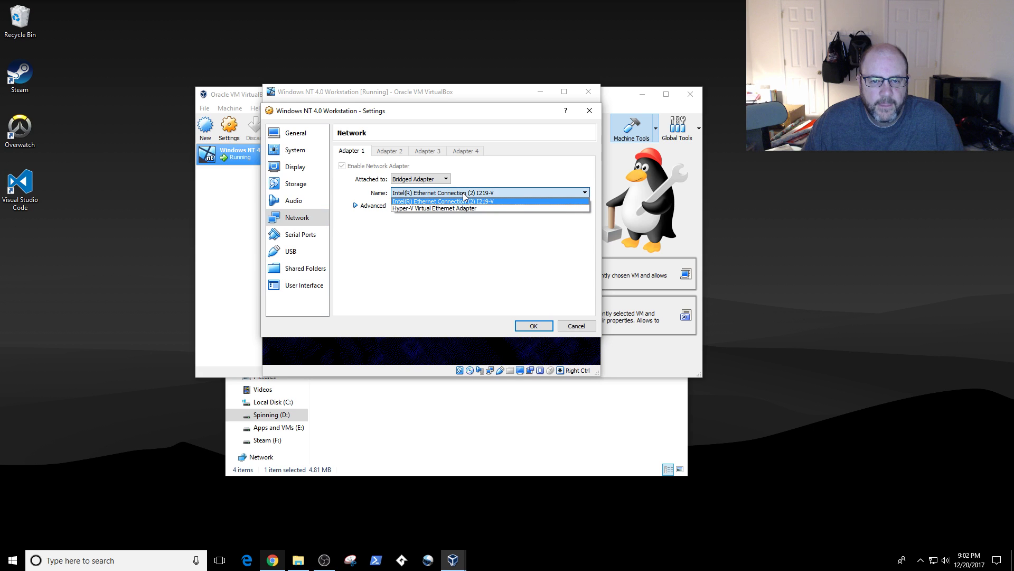
{"action": "left_click", "coordinate": [426, 182]}
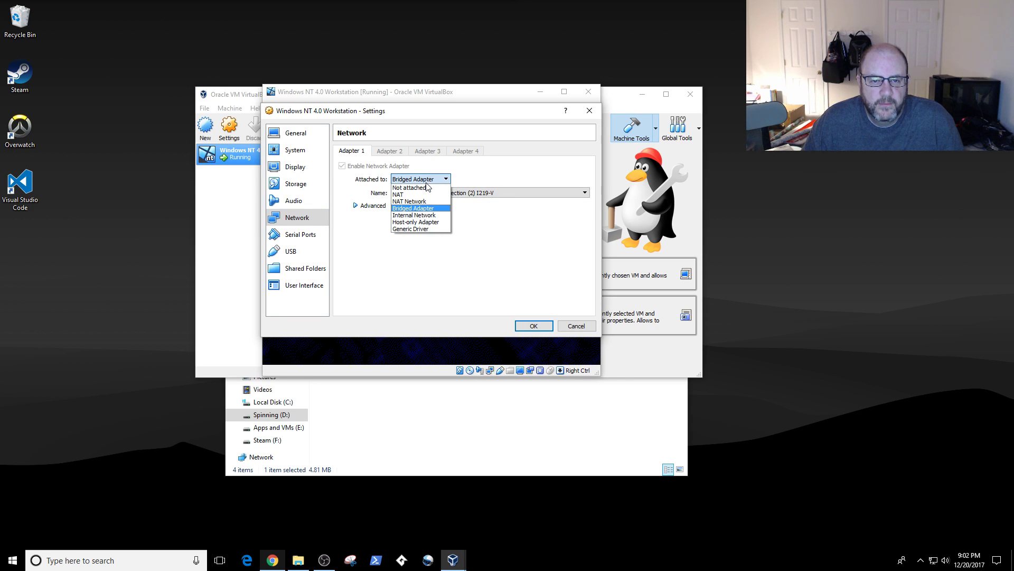
{"action": "left_click", "coordinate": [424, 194]}
{"action": "left_click", "coordinate": [535, 325]}
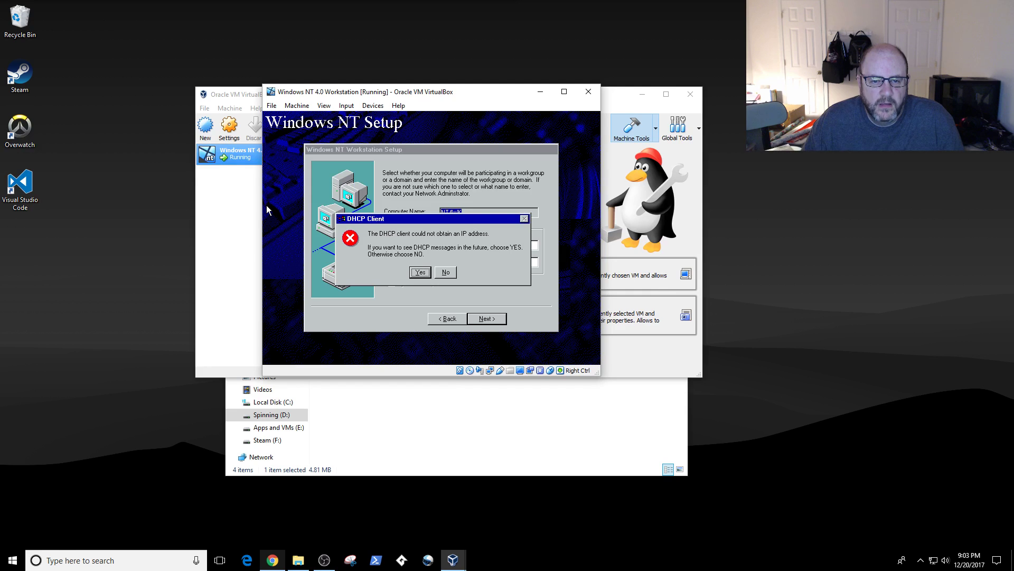
Choose to keep seeing DHCP messages, and make the computer a member of the workgroup WORKGROUP.
{"action": "left_click", "coordinate": [420, 273]}
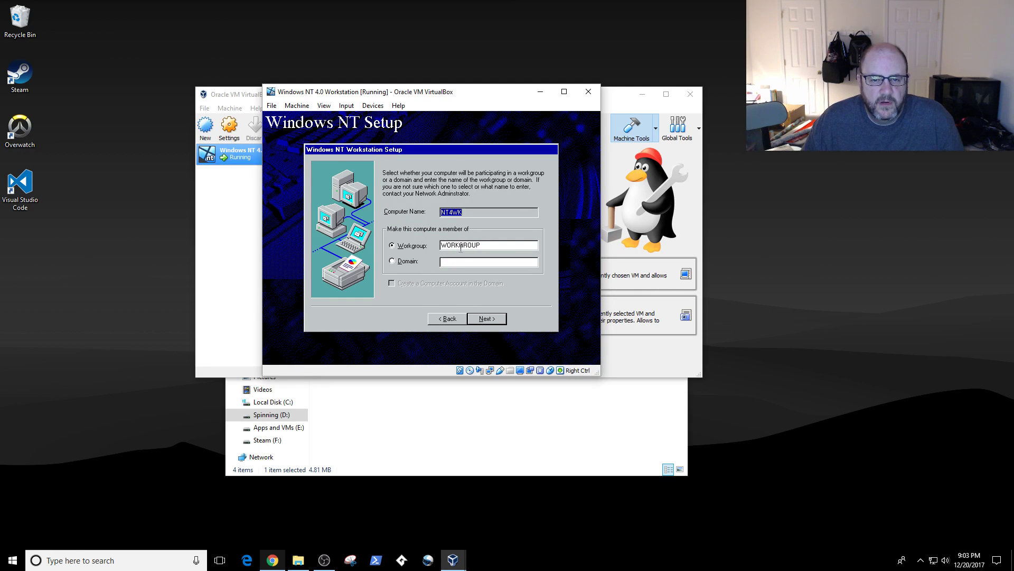
{"action": "left_click", "coordinate": [410, 261]}
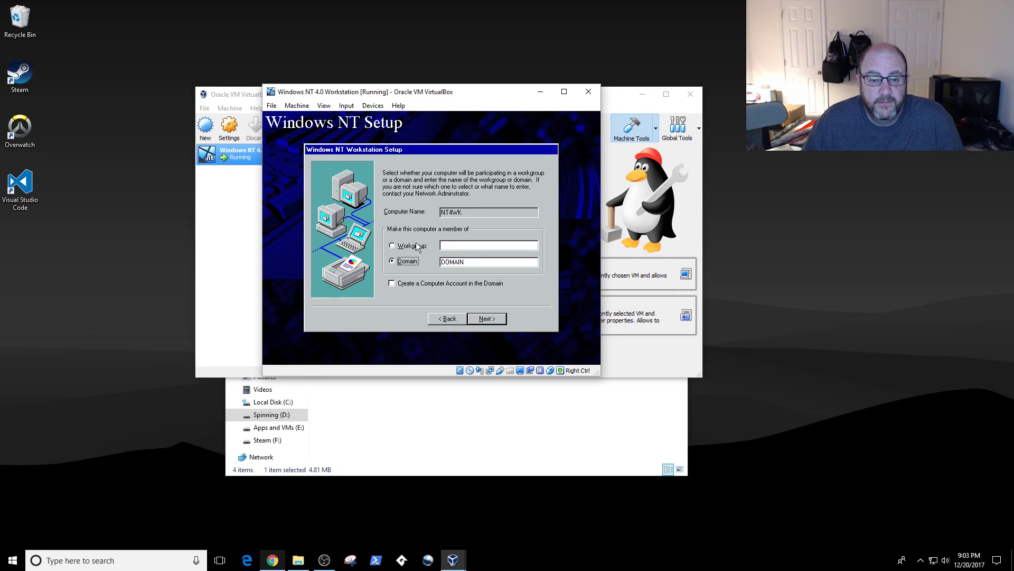
{"action": "left_click", "coordinate": [418, 246]}
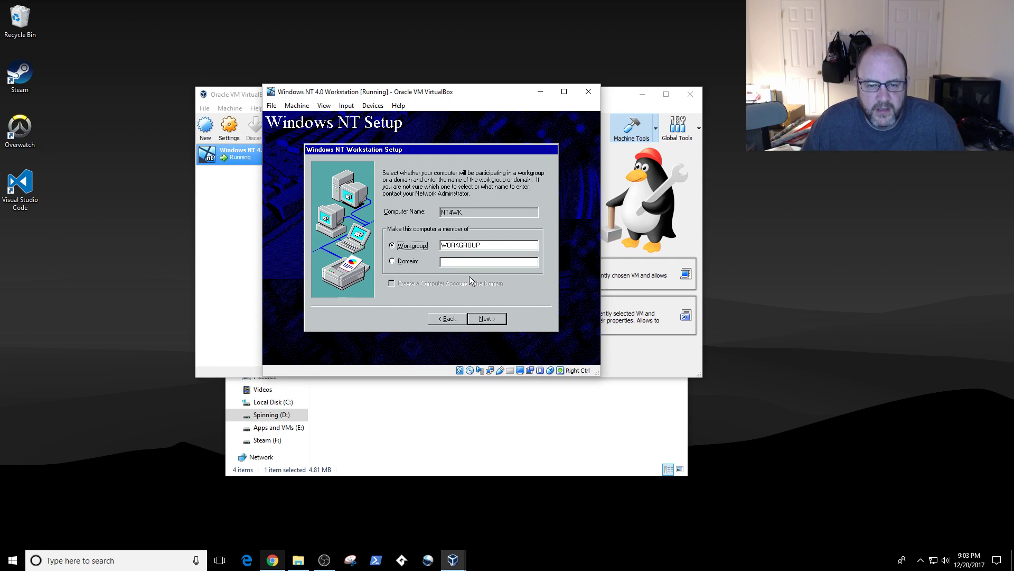
{"action": "left_click", "coordinate": [485, 322]}
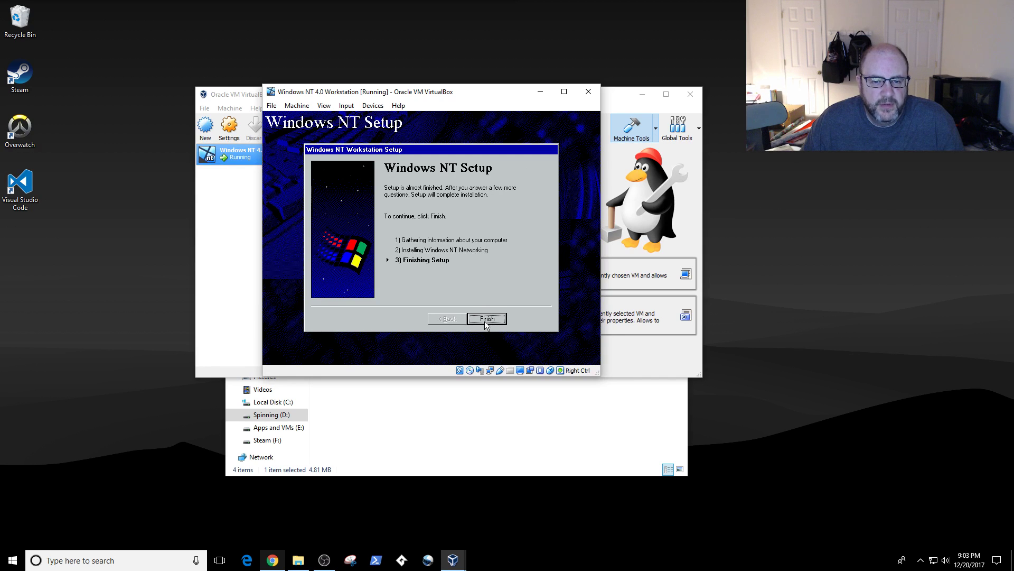
Proceed to the final setup stage and set the time zone to (GMT-07:00) Mountain Time (US & Canada), keeping the date and time.
{"action": "left_click", "coordinate": [486, 320]}
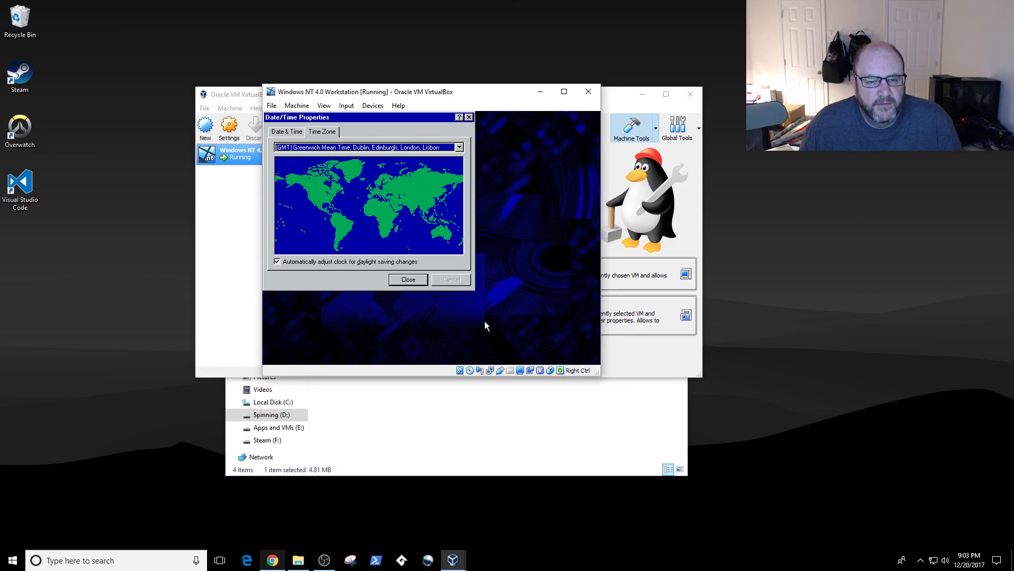
{"action": "left_click", "coordinate": [384, 148]}
{"action": "scroll", "coordinate": [370, 234], "scroll_direction": "down", "scroll_amount": 2}
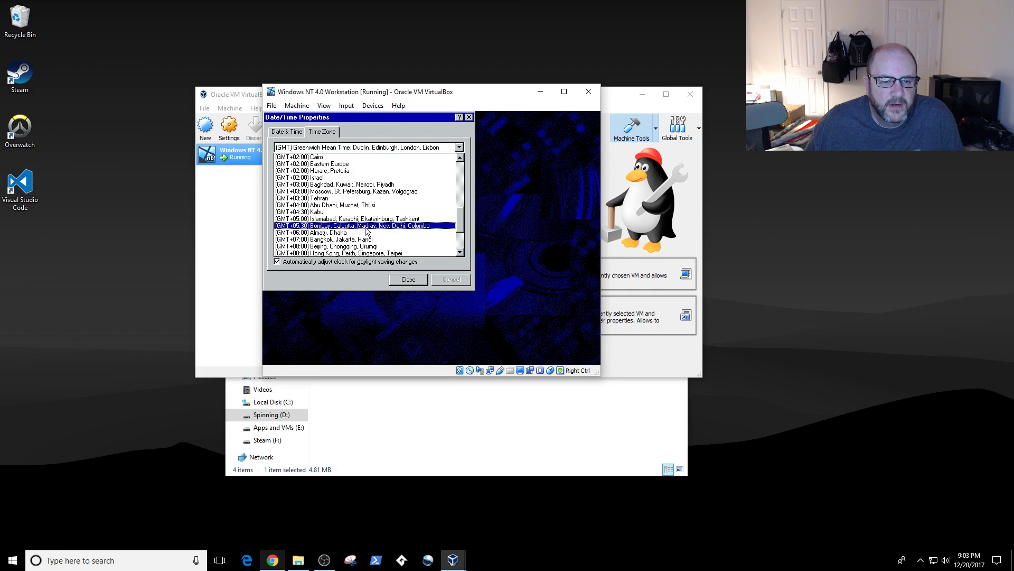
{"action": "scroll", "coordinate": [364, 237], "scroll_direction": "down", "scroll_amount": 1}
{"action": "scroll", "coordinate": [364, 238], "scroll_direction": "up", "scroll_amount": 8}
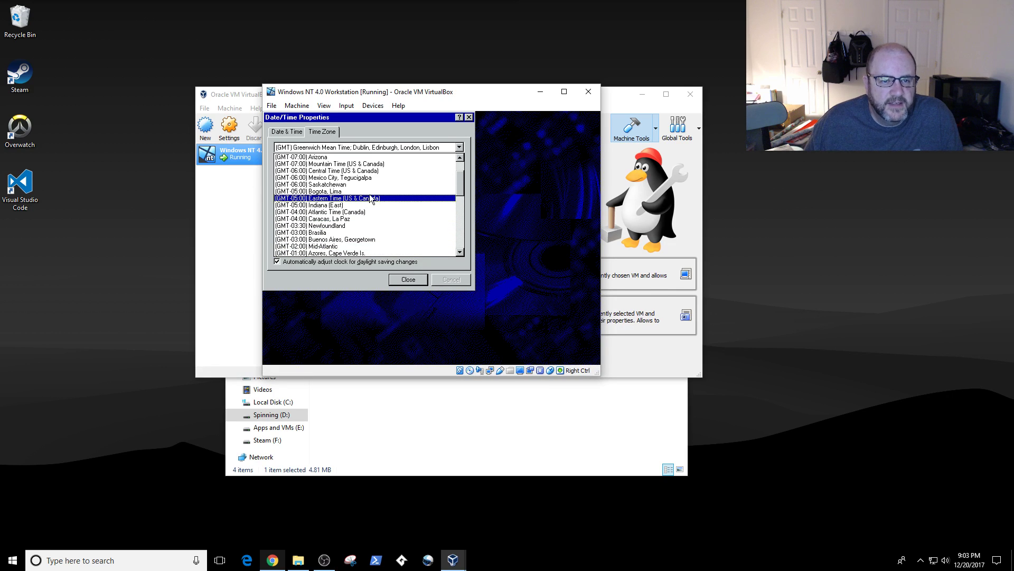
{"action": "left_click", "coordinate": [376, 165]}
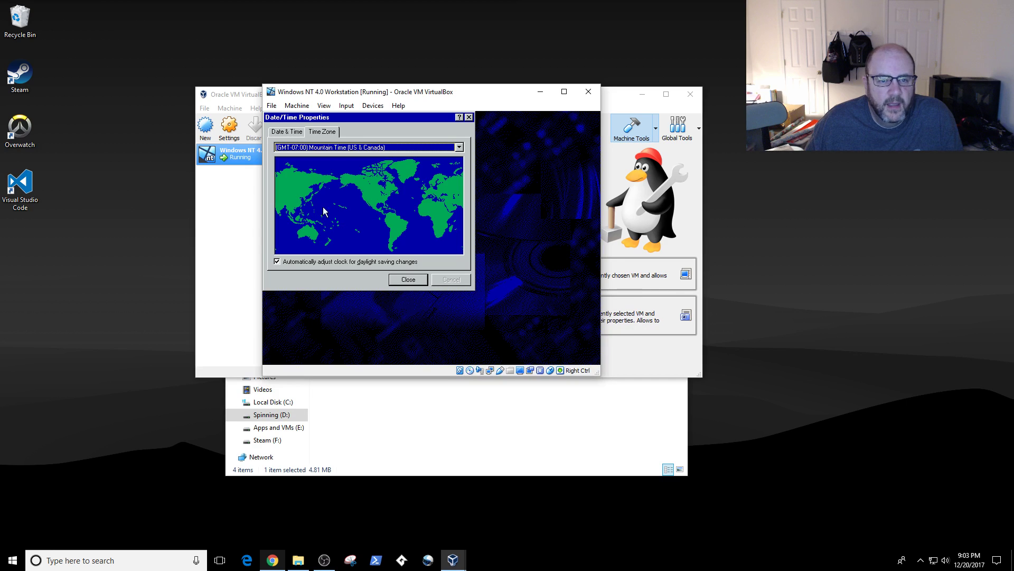
{"action": "left_click", "coordinate": [295, 132]}
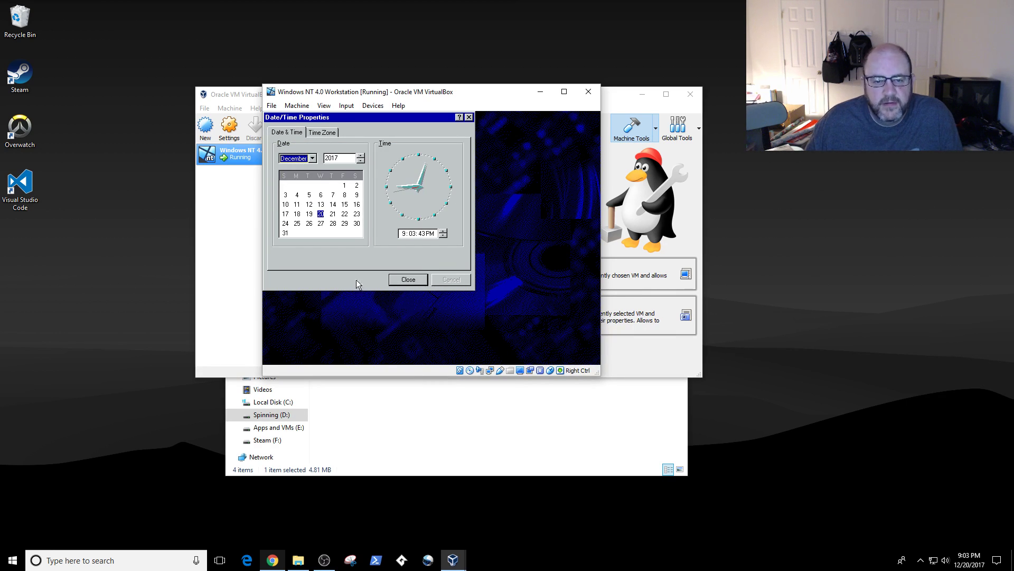
{"action": "left_click", "coordinate": [397, 279]}
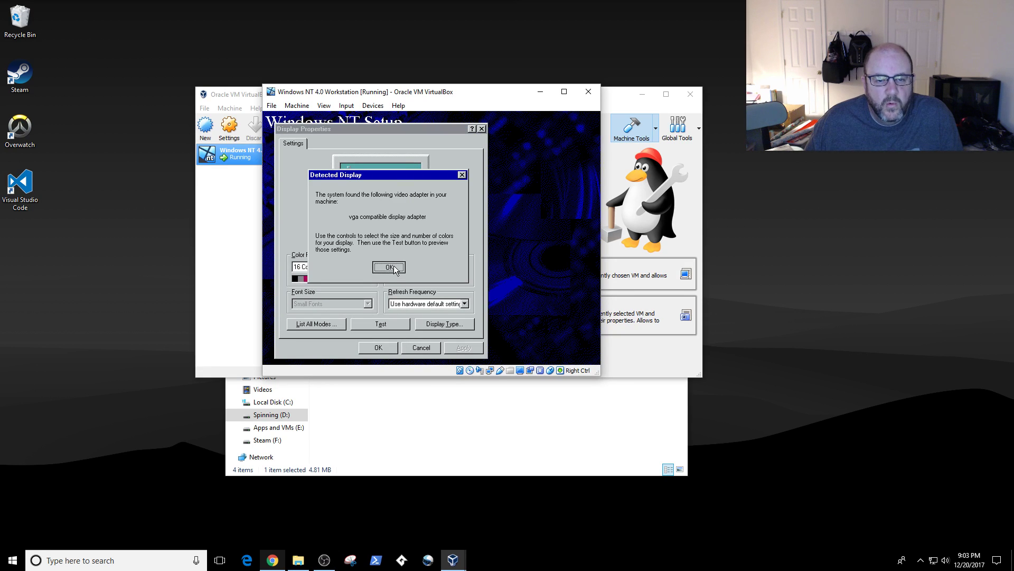
Accept the detected VGA compatible display adapter and set the desktop area to 800 by 600 pixels.
{"action": "left_click", "coordinate": [396, 269]}
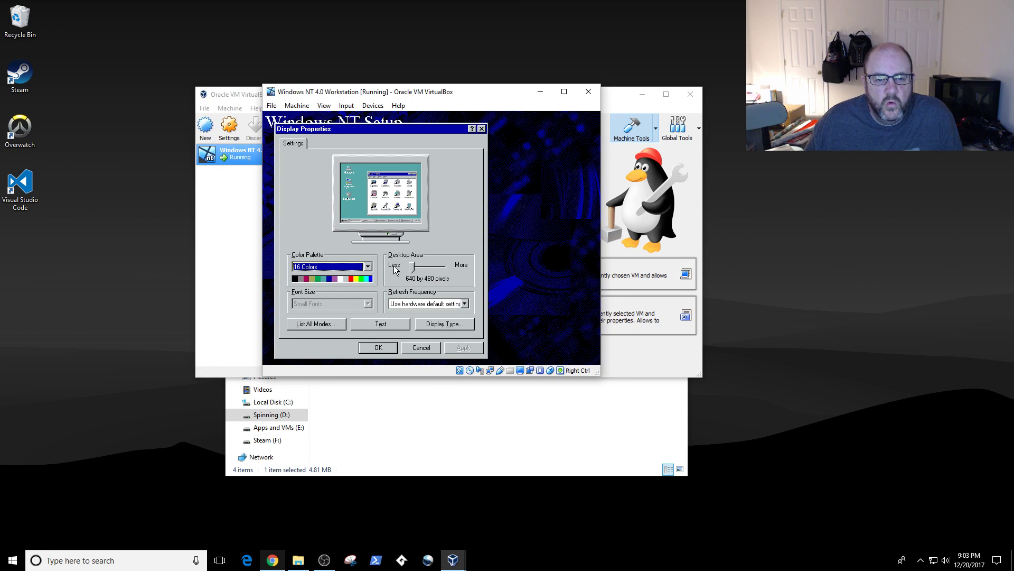
{"action": "left_click", "coordinate": [345, 267]}
{"action": "left_click", "coordinate": [344, 268]}
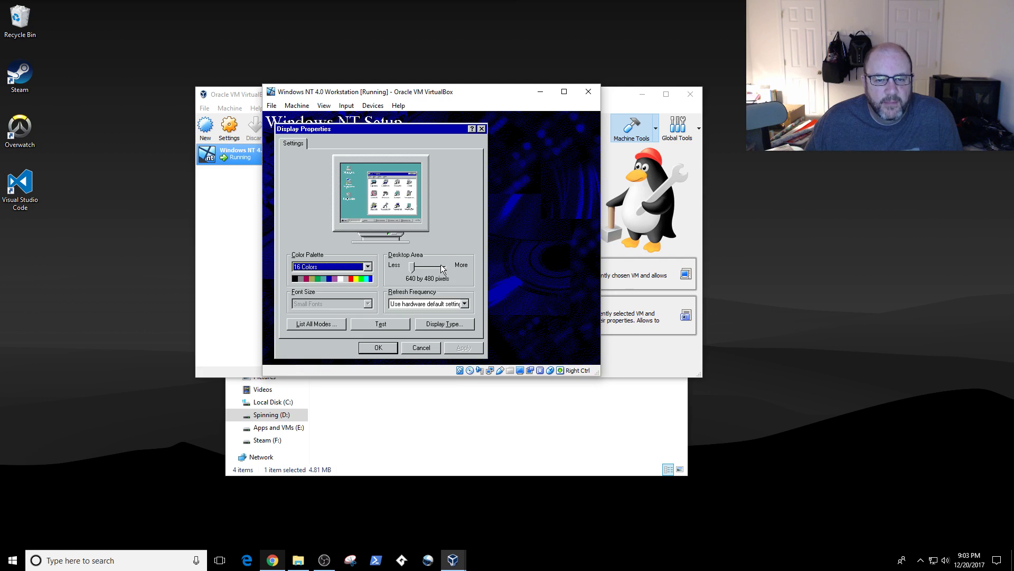
{"action": "left_click", "coordinate": [446, 269]}
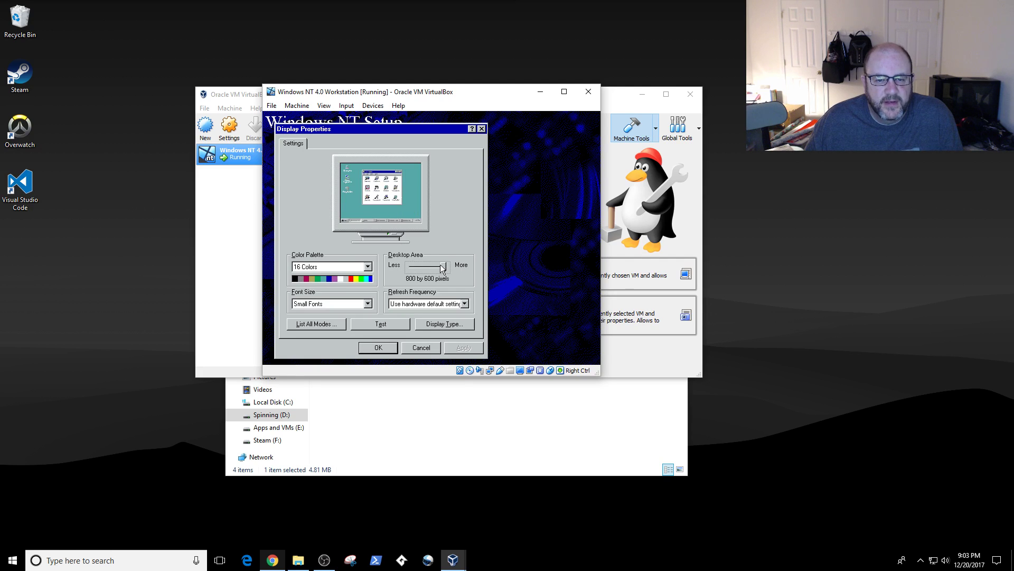
Test the selected display mode, confirm that the test bitmap displayed properly, and save the display settings.
{"action": "left_click", "coordinate": [382, 324]}
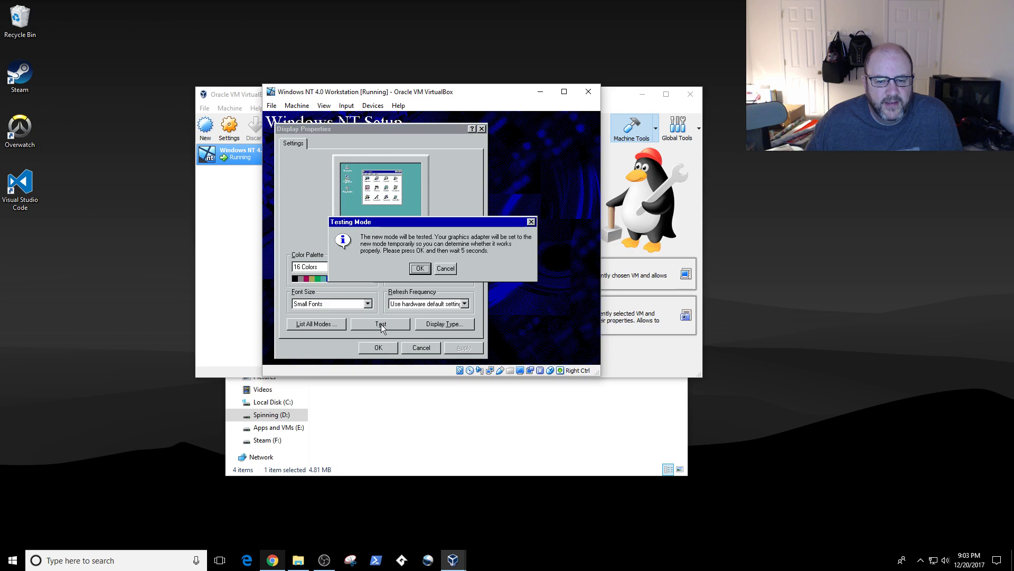
{"action": "left_click", "coordinate": [421, 268]}
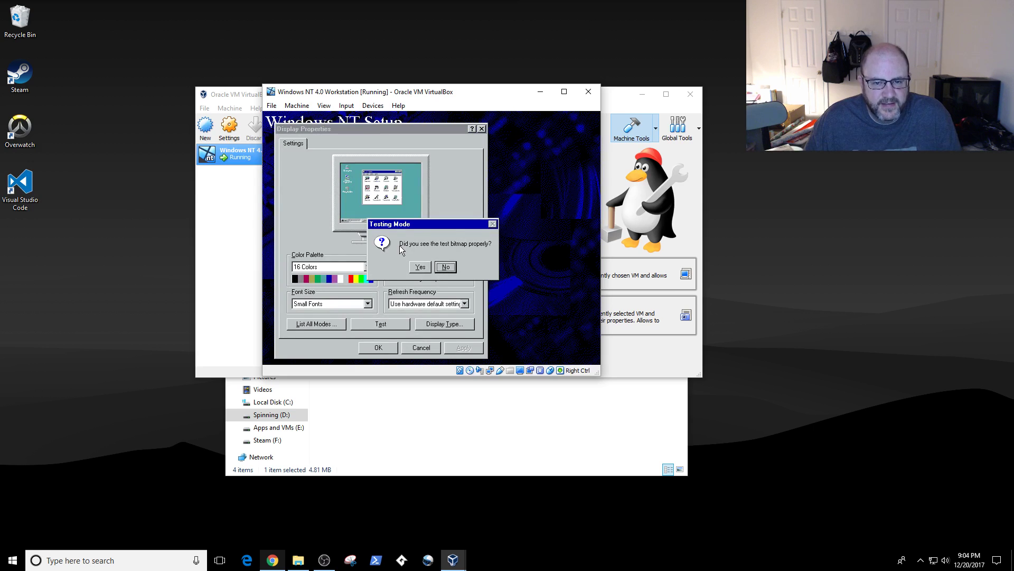
{"action": "left_click", "coordinate": [423, 267]}
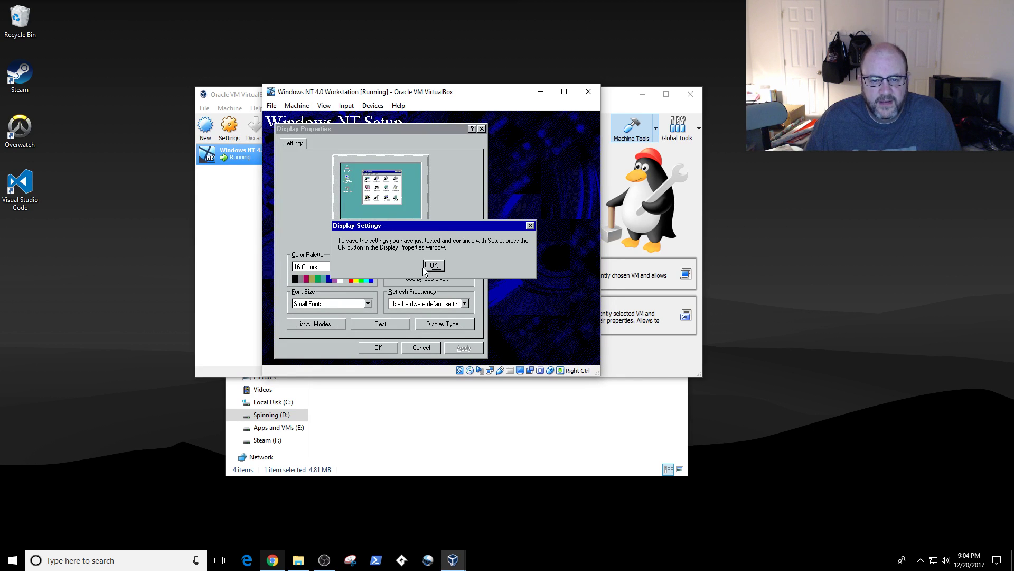
{"action": "left_click", "coordinate": [433, 265]}
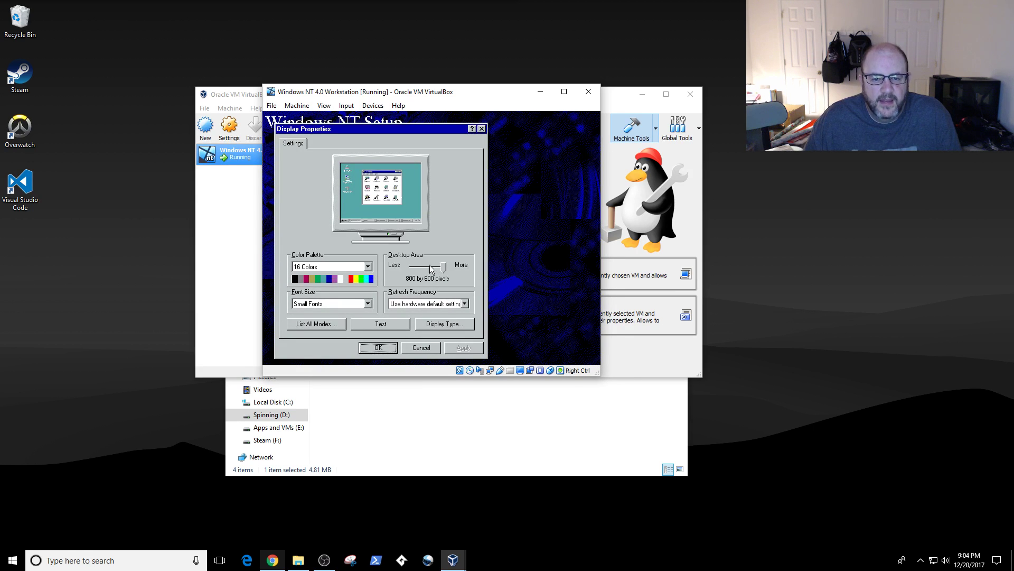
{"action": "left_click", "coordinate": [385, 347]}
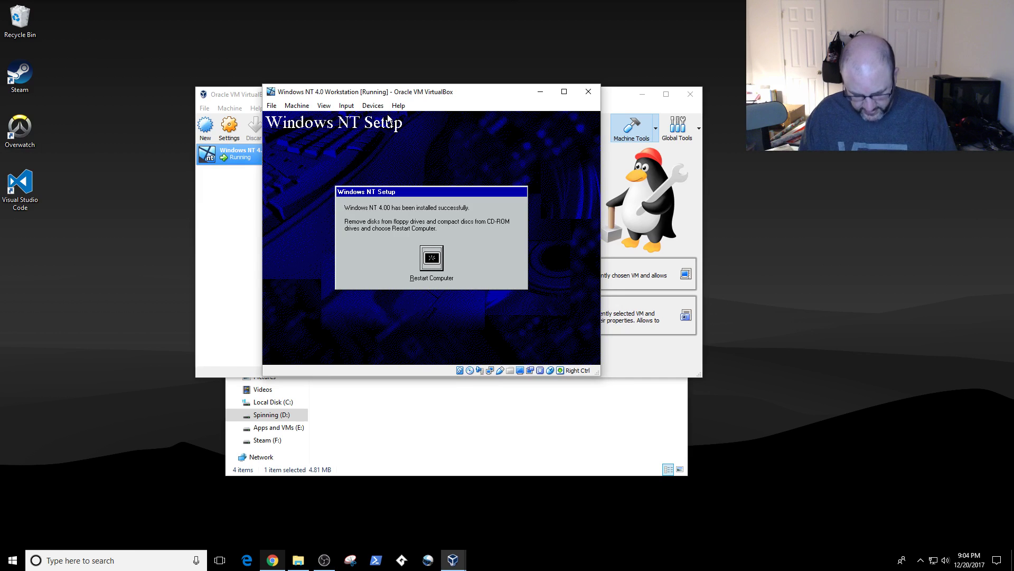
Remove the installation disc from the virtual optical drive and restart the computer to complete Windows NT Setup.
{"action": "left_click", "coordinate": [373, 106]}
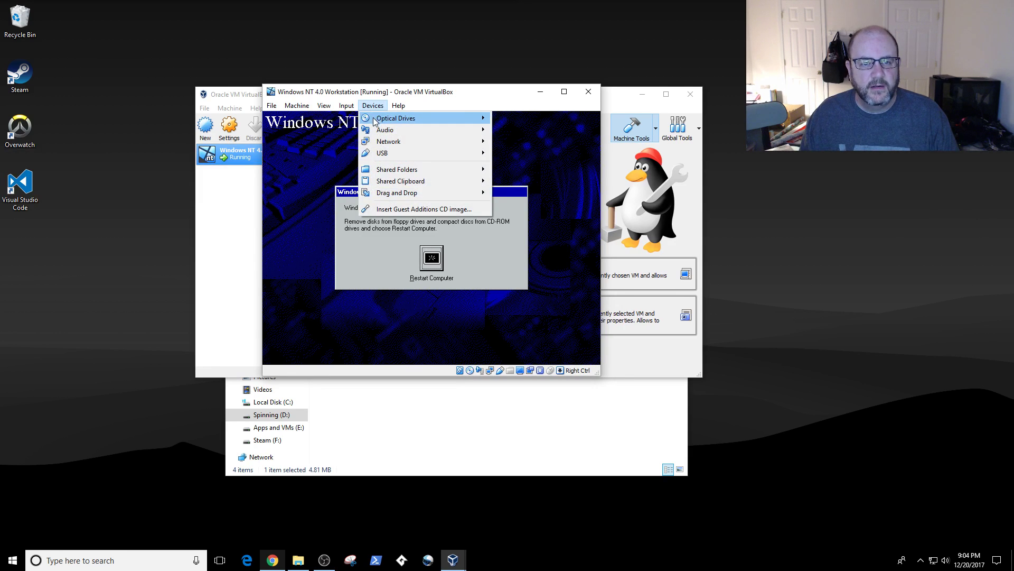
{"action": "mouse_move", "coordinate": [376, 120]}
{"action": "left_click", "coordinate": [508, 151]}
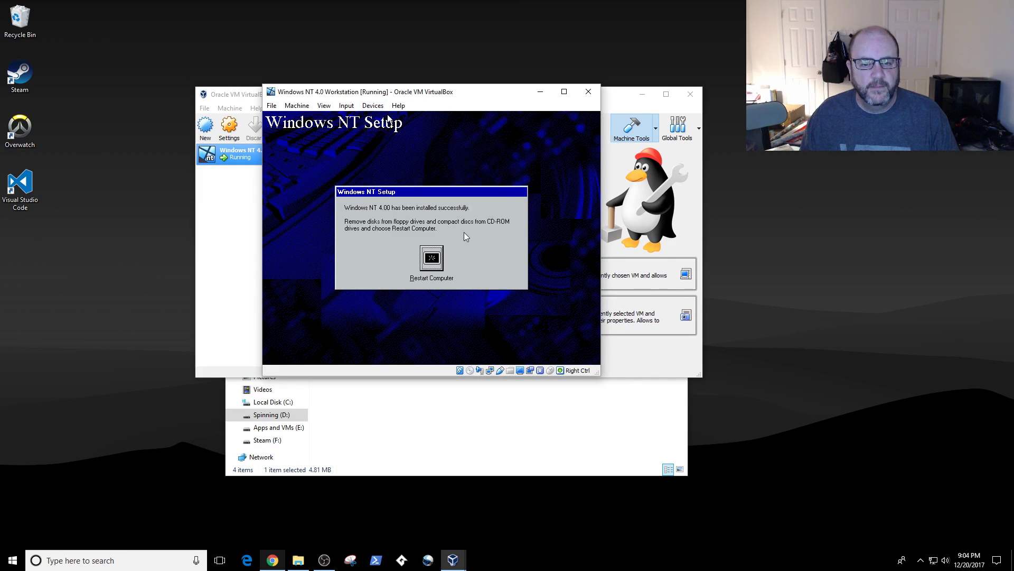
{"action": "left_click", "coordinate": [429, 268]}
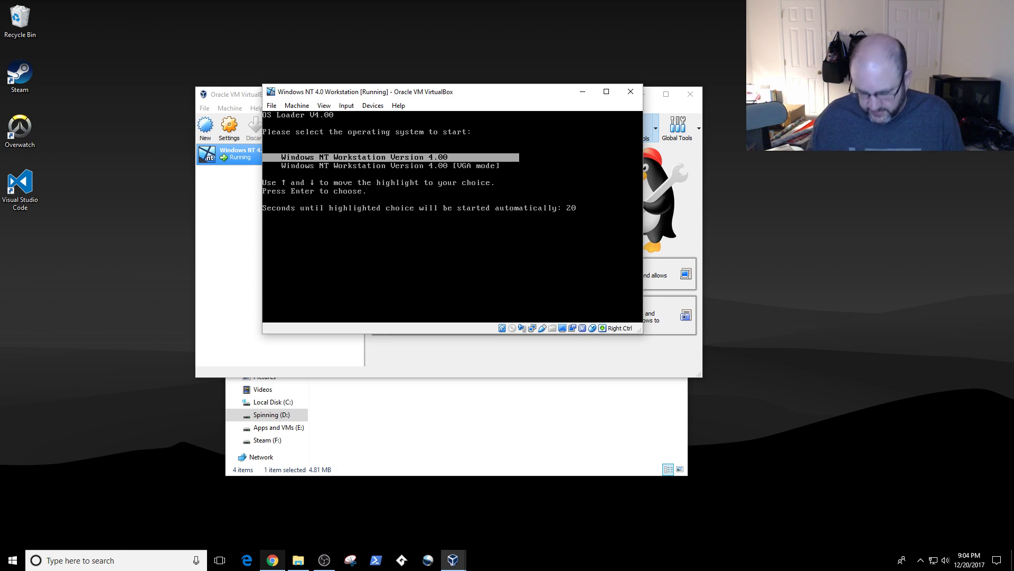
Boot Windows NT Workstation Version 4.00 in normal mode from the OS Loader list.
{"action": "key", "text": "Down"}
{"action": "key", "text": "Up"}
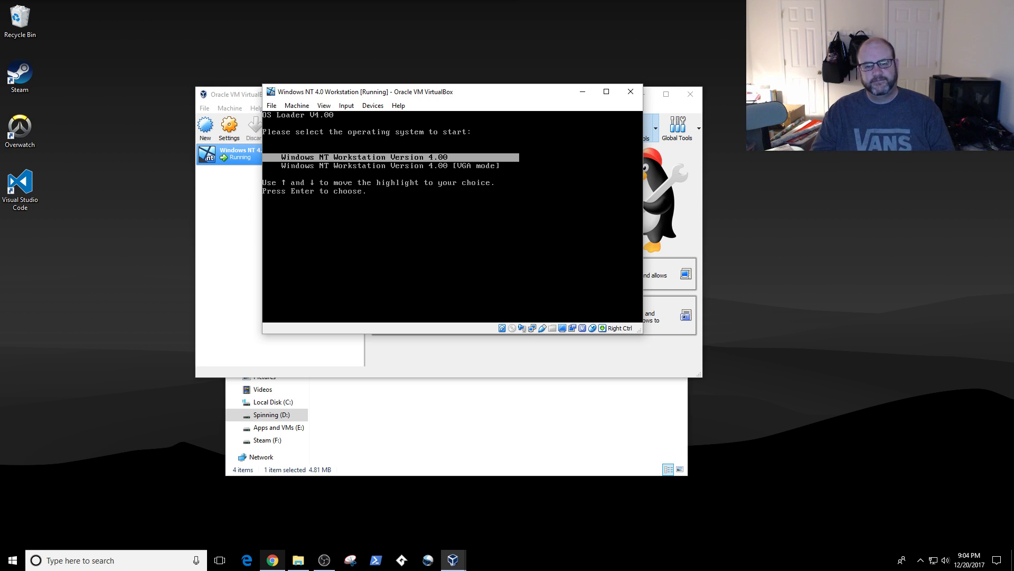
{"action": "key", "text": "Down"}
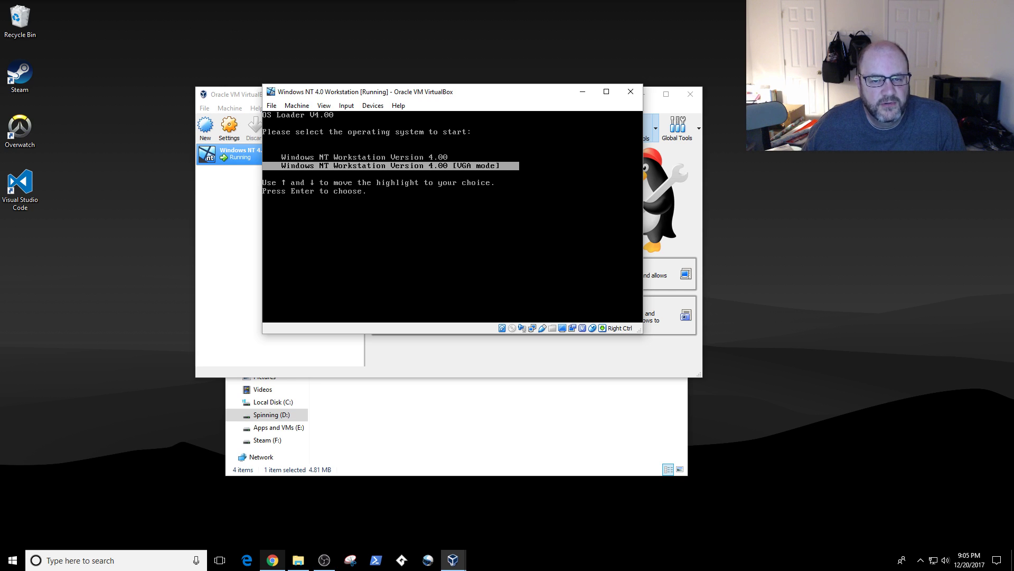
{"action": "key", "text": "Up"}
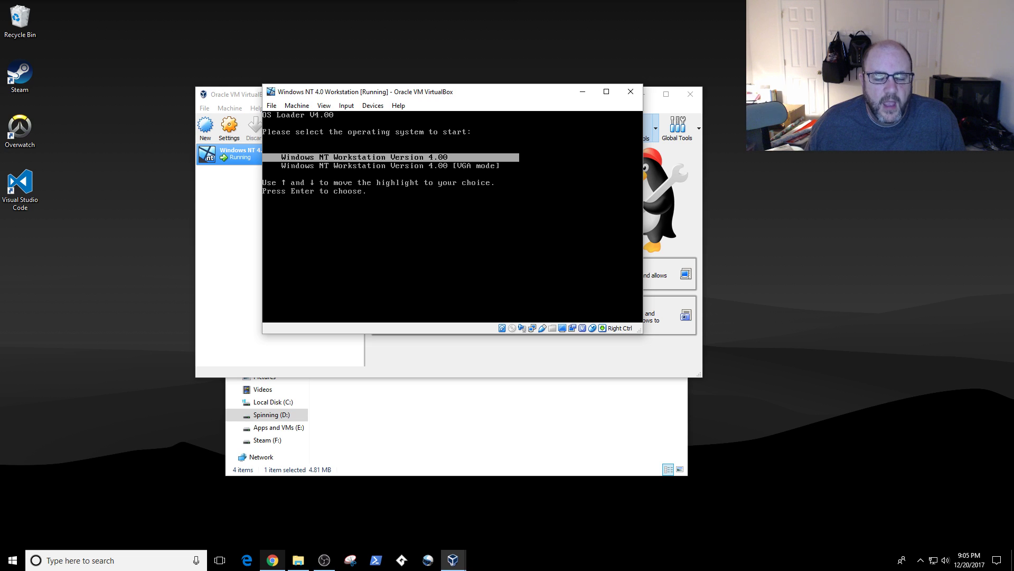
{"action": "key", "text": "Return"}
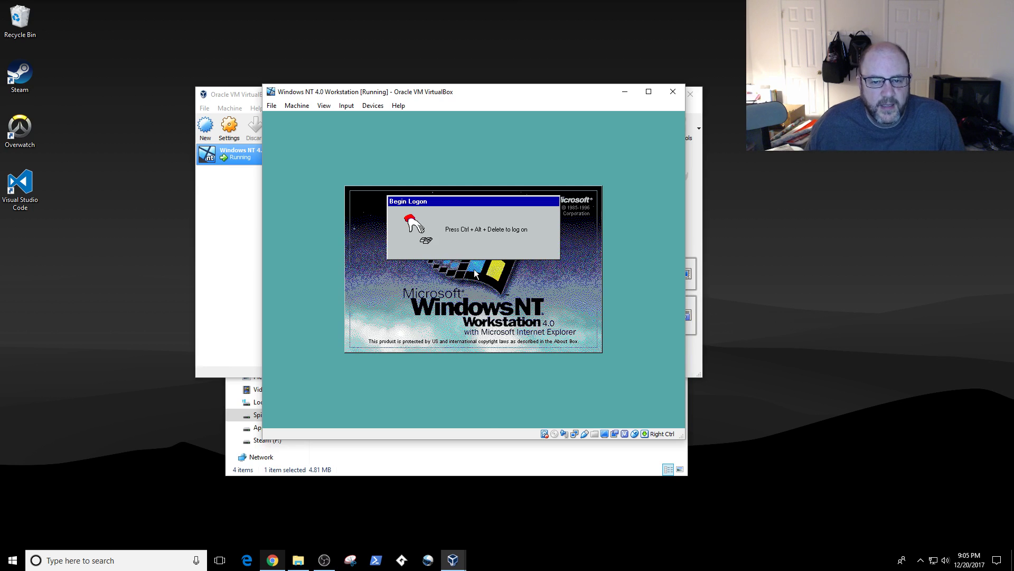
Send Ctrl-Alt-Del to the virtual machine, log on as Administrator with the account password, and close the Welcome screen.
{"action": "left_click", "coordinate": [346, 105]}
{"action": "mouse_move", "coordinate": [346, 119]}
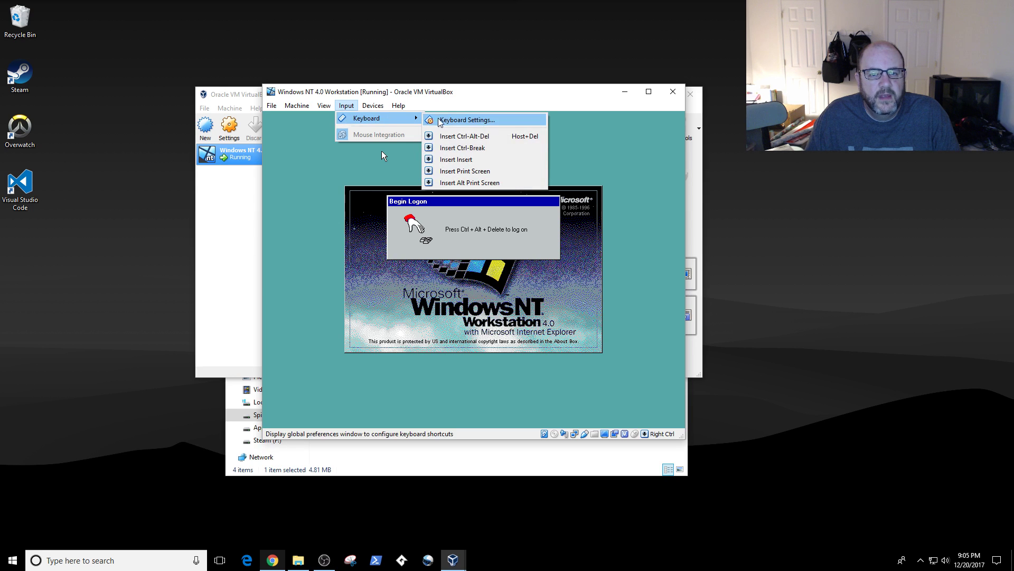
{"action": "left_click", "coordinate": [453, 137]}
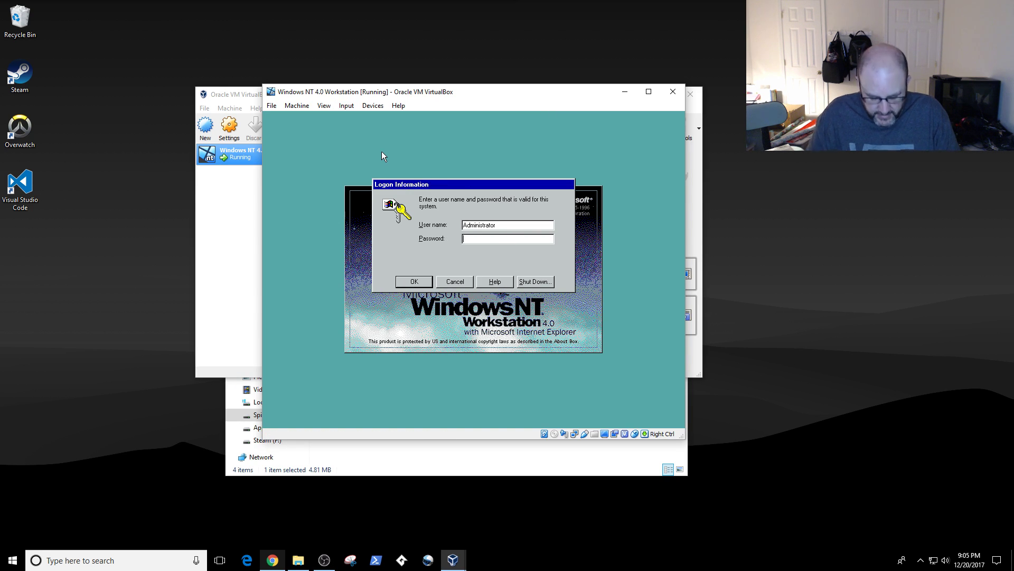
{"action": "type", "text": "*******"}
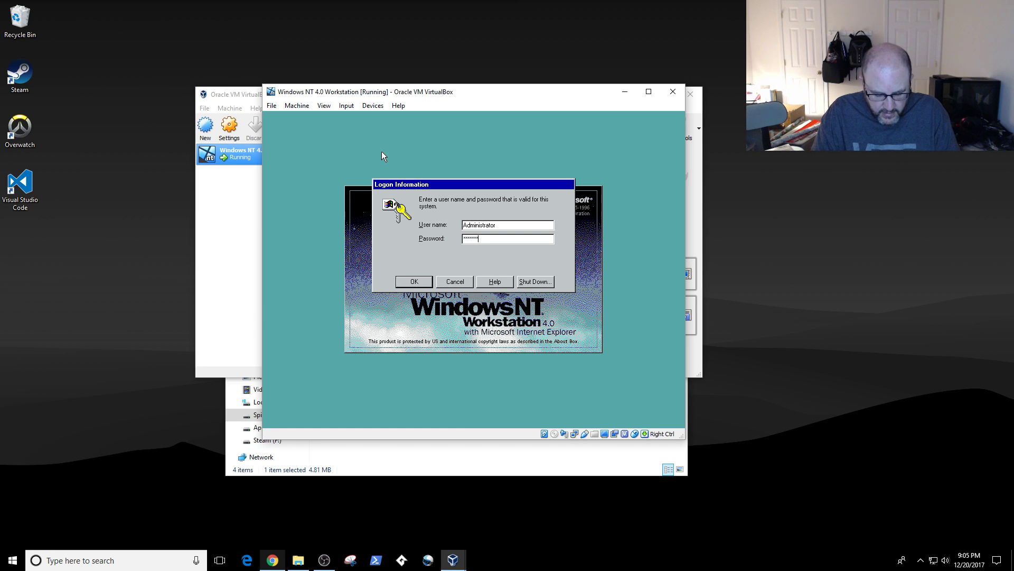
{"action": "key", "text": "Return"}
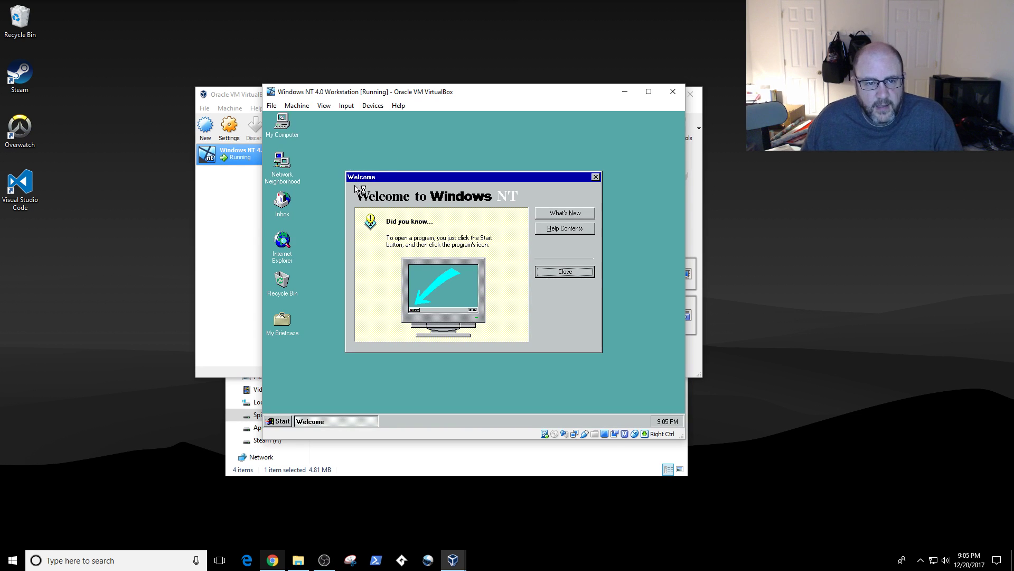
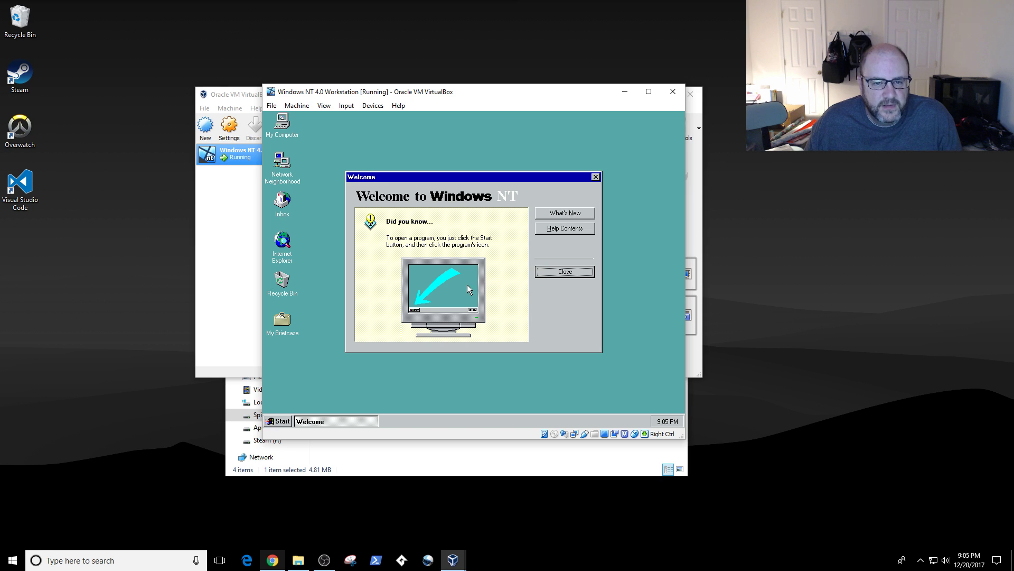
{"action": "left_click", "coordinate": [576, 275]}
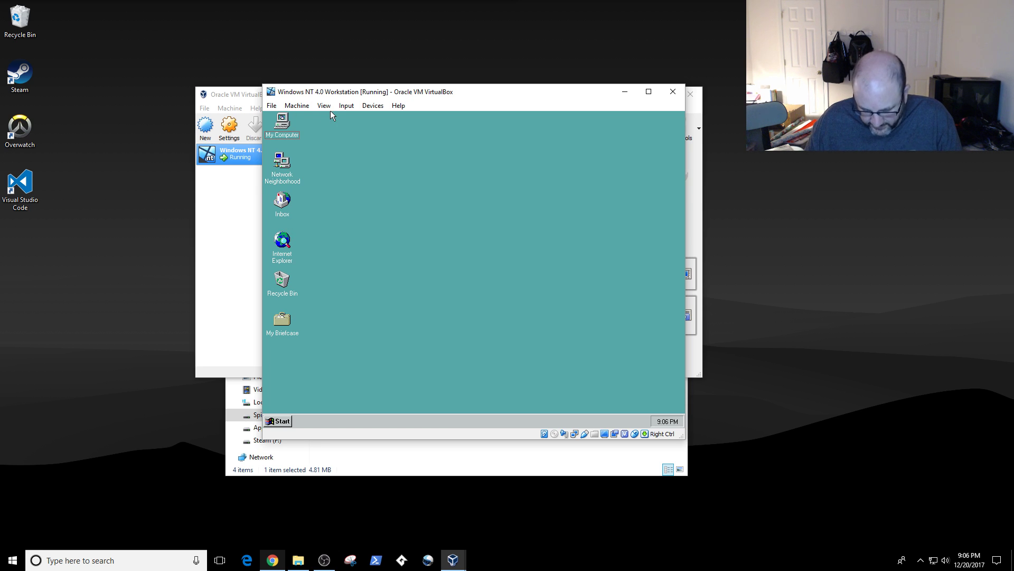
Insert the Guest Additions CD image and advance the Guest Additions 5.2.4 setup wizard to the component selection.
{"action": "left_click", "coordinate": [370, 105]}
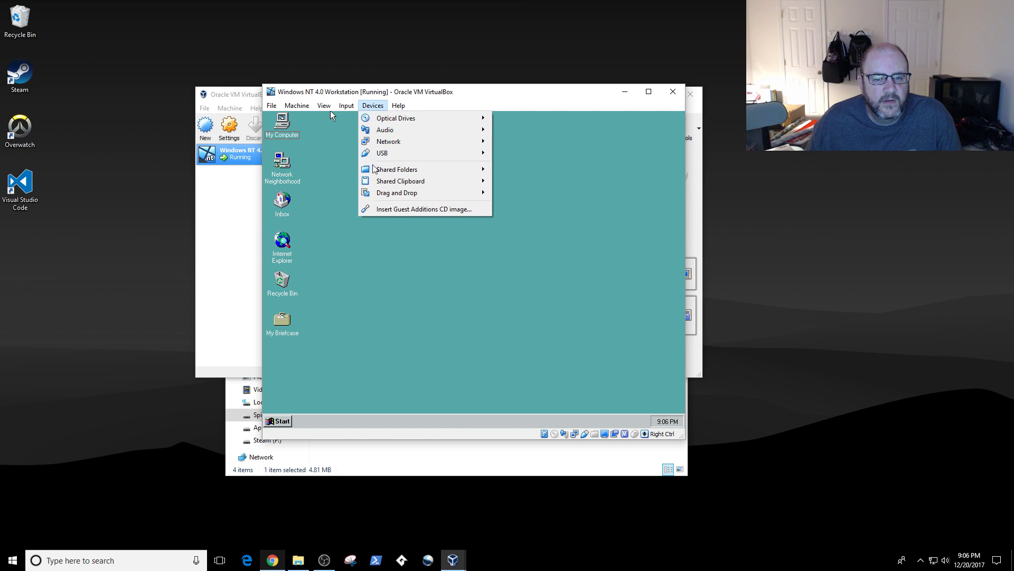
{"action": "left_click", "coordinate": [387, 209]}
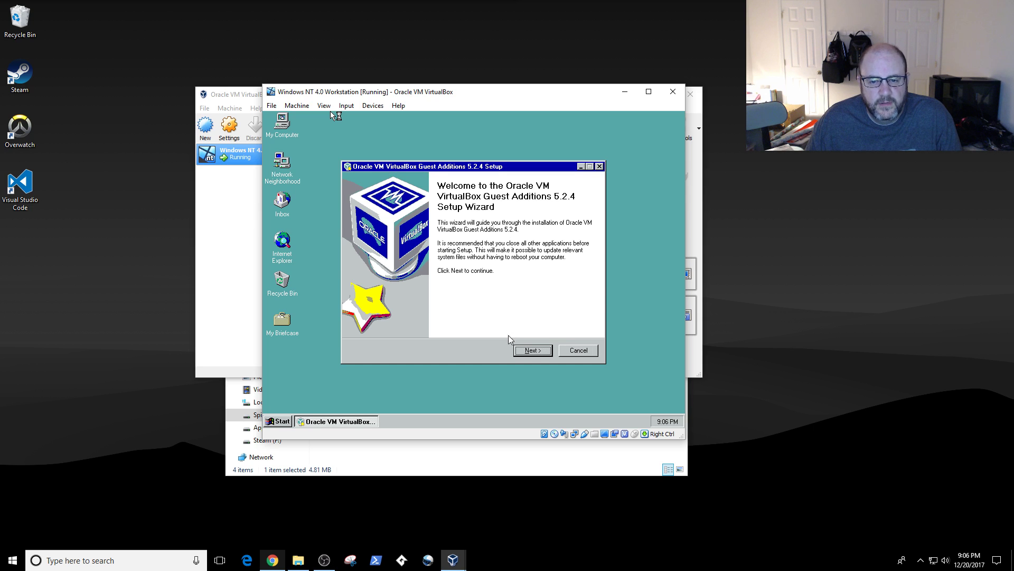
{"action": "left_click", "coordinate": [528, 353]}
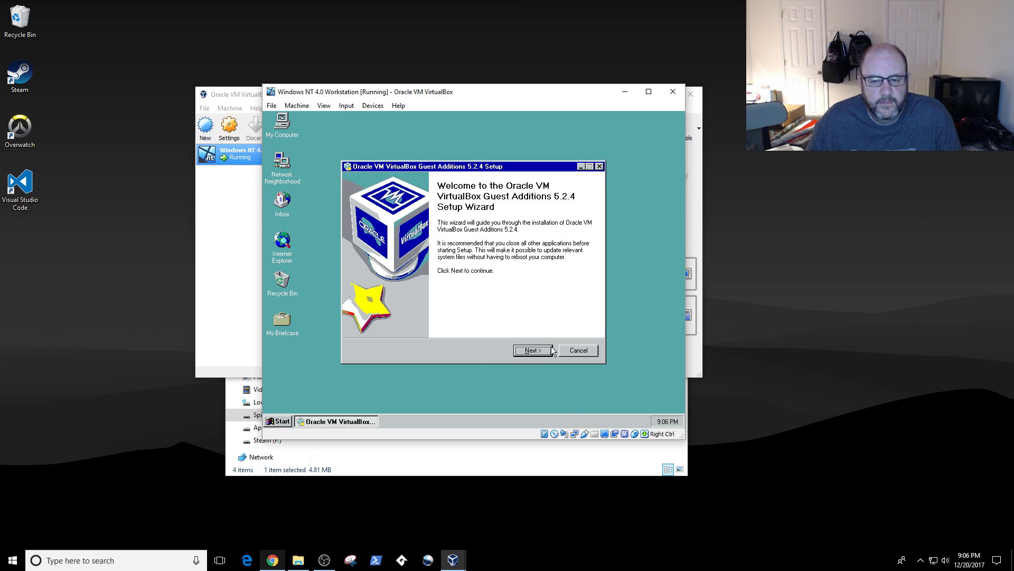
{"action": "left_click", "coordinate": [533, 350]}
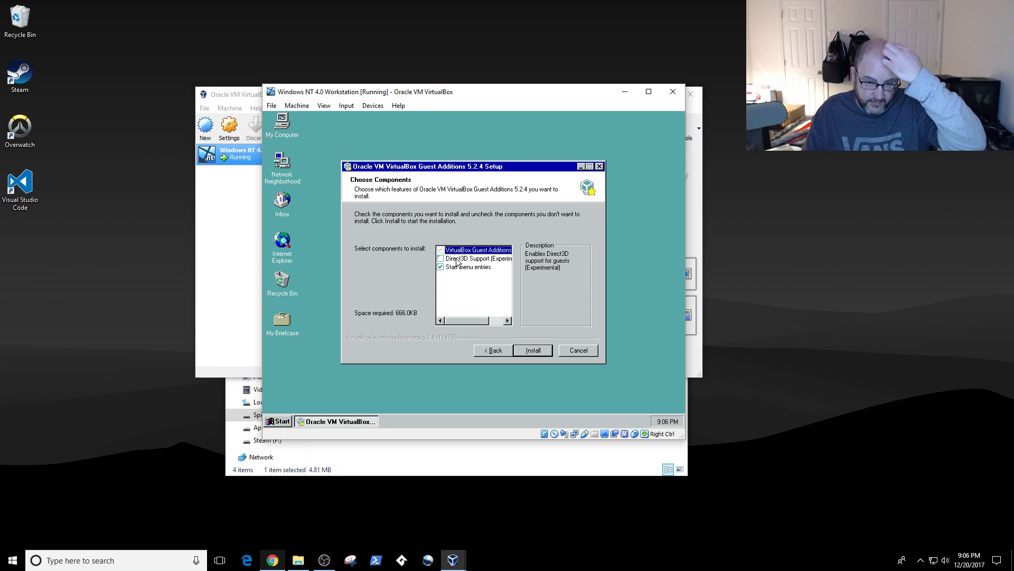
Install the Guest Additions with the default components, continuing without Service Pack 6, and reboot into Windows NT.
{"action": "left_click", "coordinate": [525, 353]}
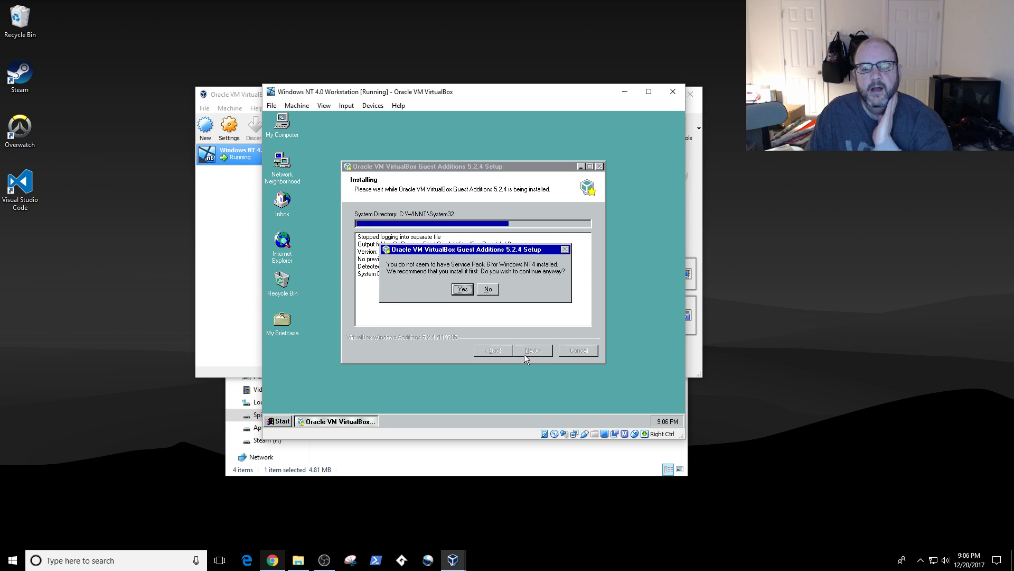
{"action": "left_click", "coordinate": [463, 289]}
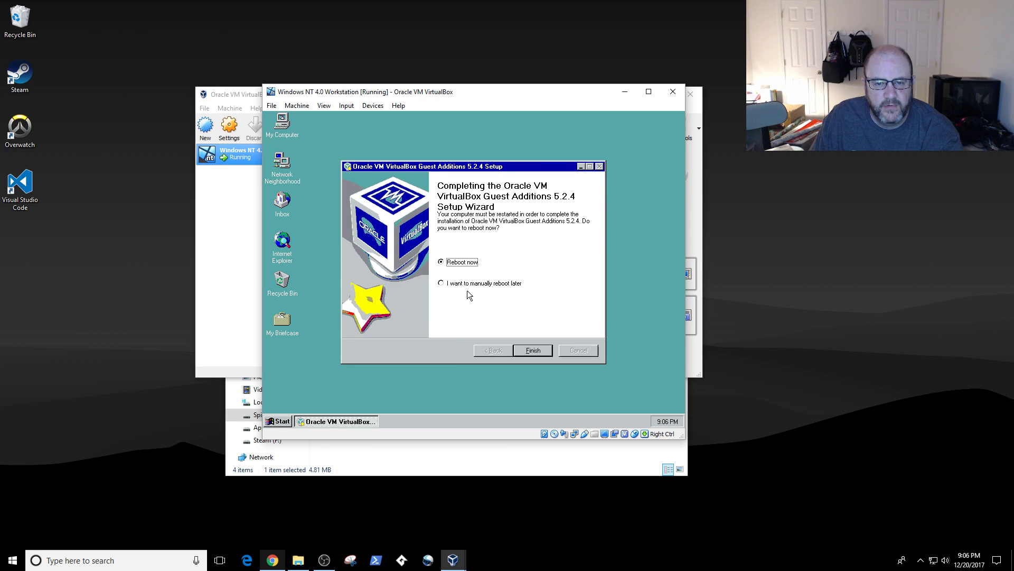
{"action": "left_click", "coordinate": [529, 351]}
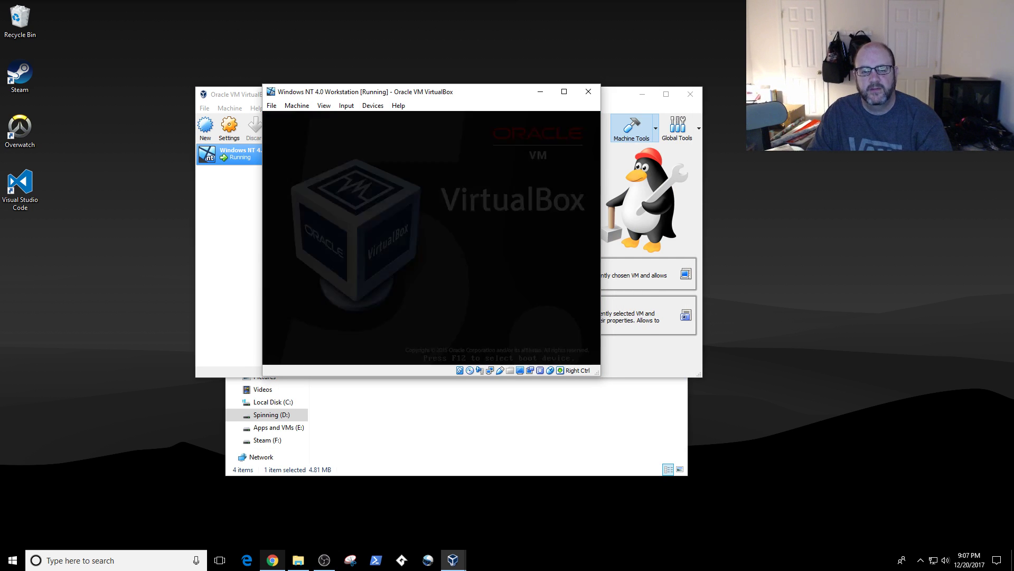
{"action": "key", "text": "Return"}
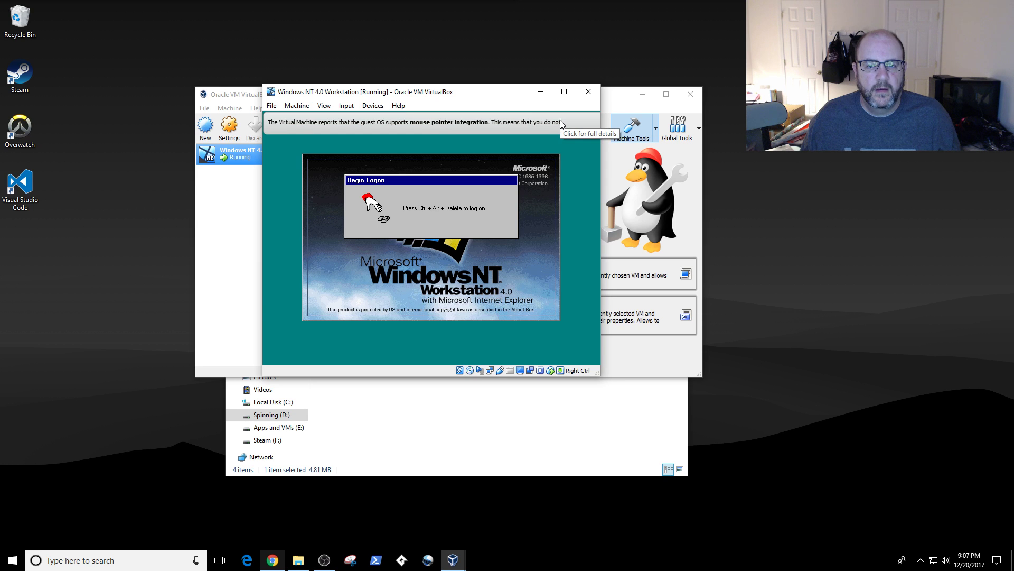
Enlarge the virtual machine window and log on to Windows NT as Administrator with the account password.
{"action": "left_click_drag", "start_coordinate": [598, 371], "coordinate": [781, 452]}
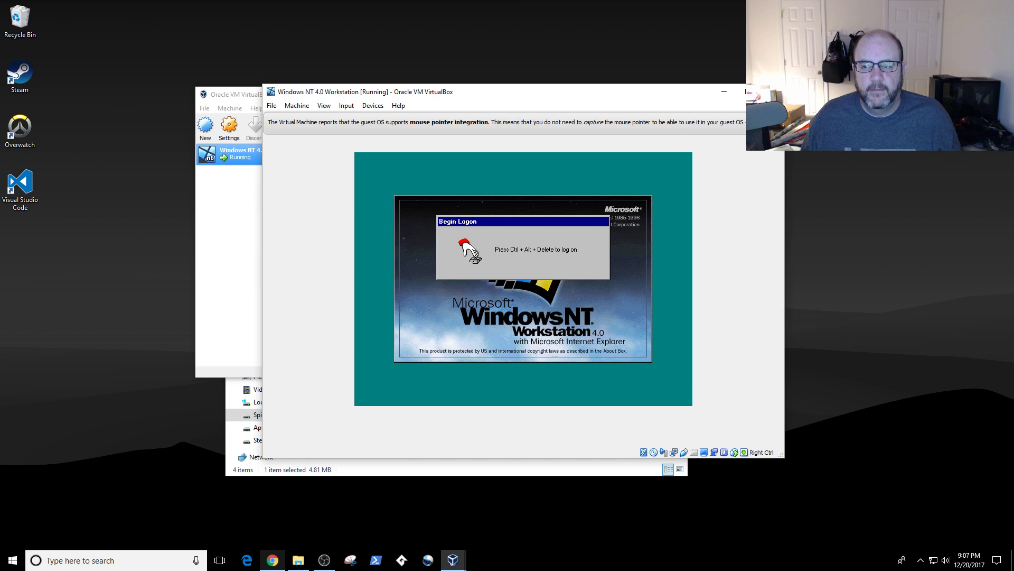
{"action": "left_click", "coordinate": [776, 122]}
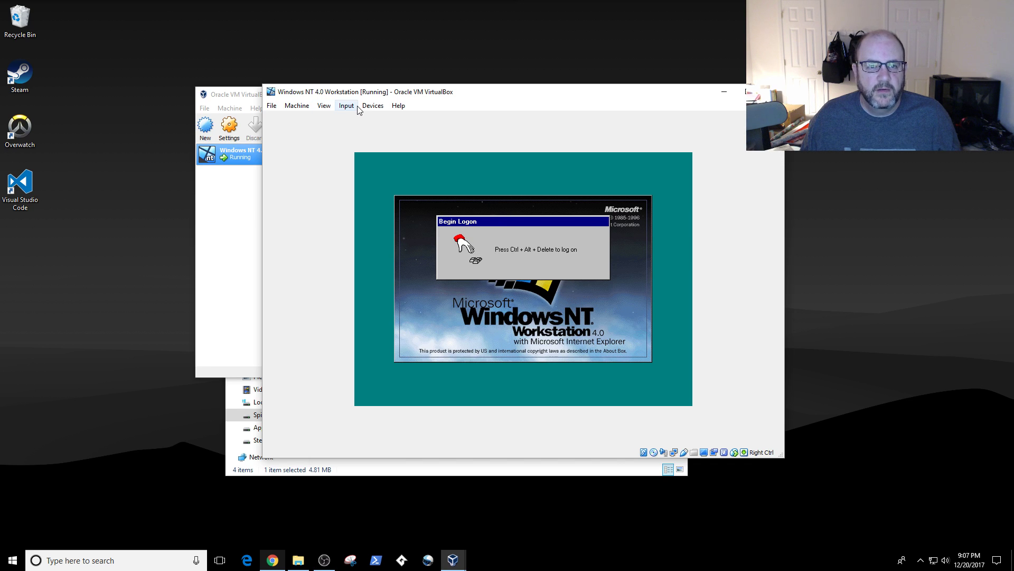
{"action": "left_click", "coordinate": [322, 108]}
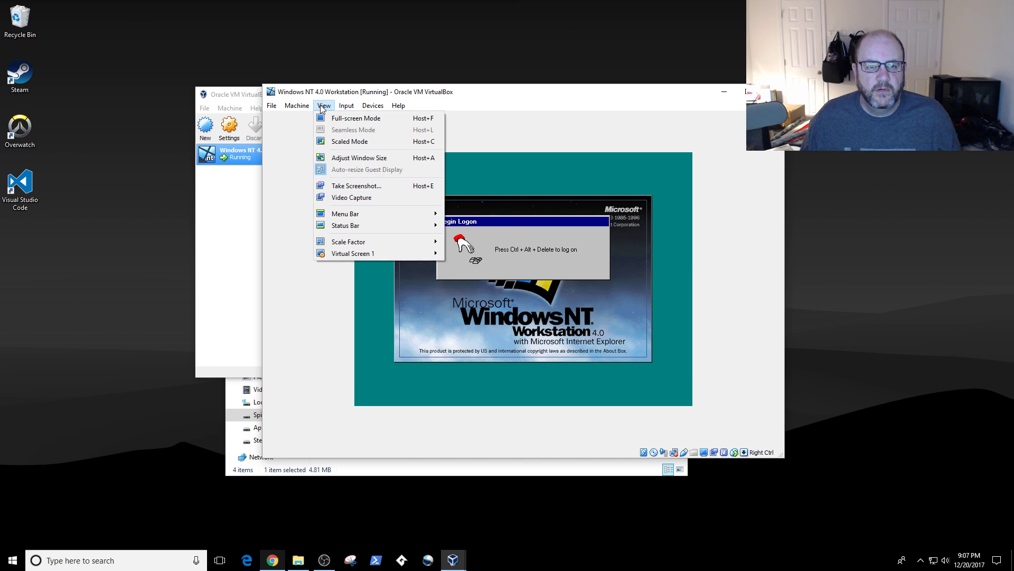
{"action": "mouse_move", "coordinate": [347, 105]}
{"action": "mouse_move", "coordinate": [381, 118]}
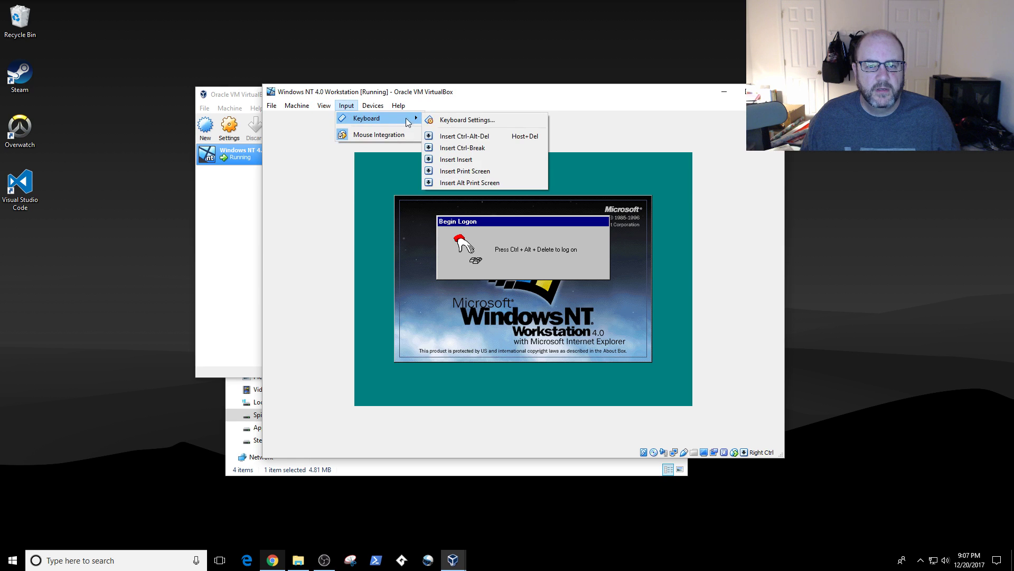
{"action": "left_click", "coordinate": [448, 136]}
{"action": "type", "text": "**"}
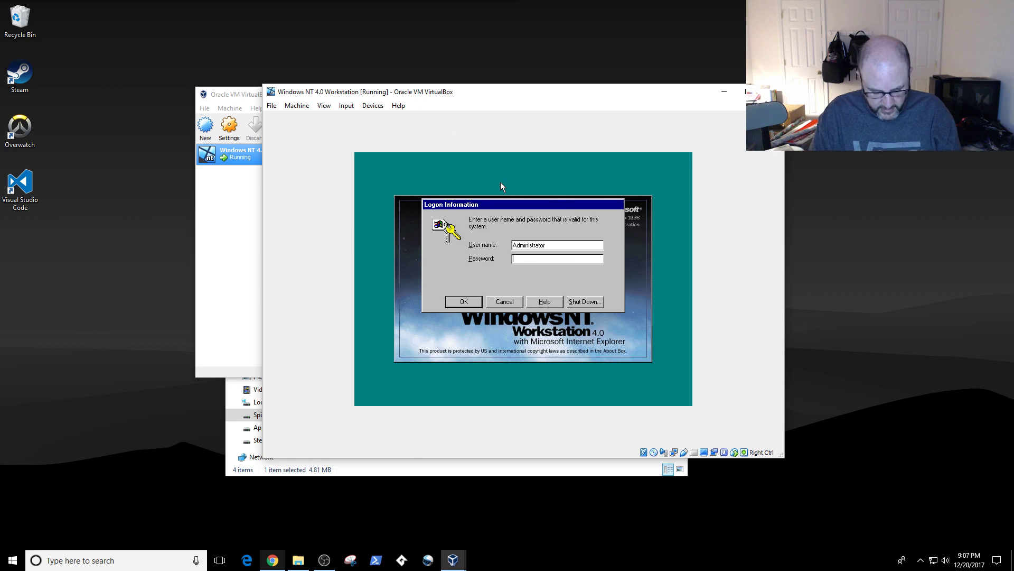
{"action": "type", "text": "*****"}
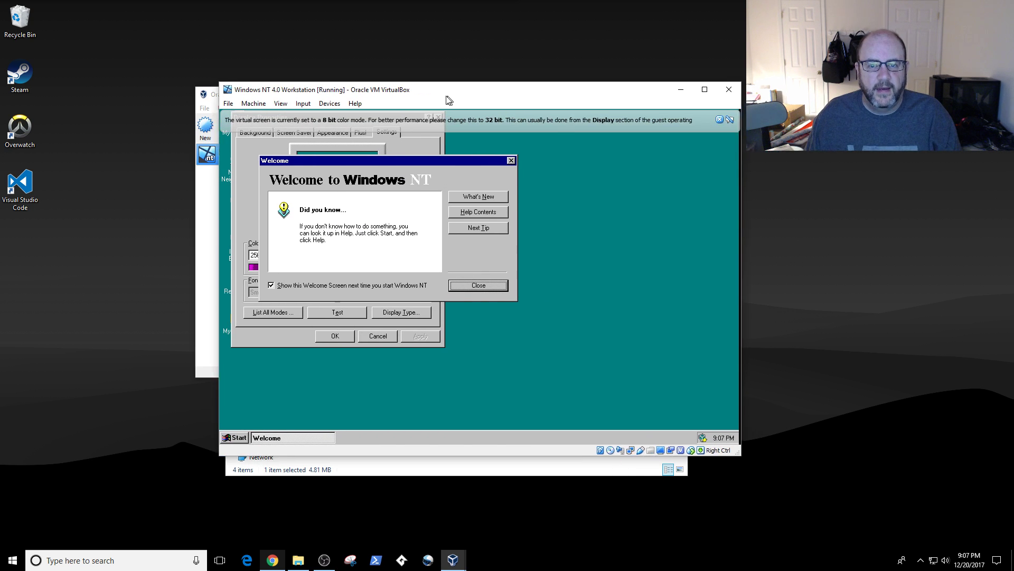
Reposition the virtual machine window, and dismiss the color mode notice and the Welcome screen.
{"action": "left_click_drag", "start_coordinate": [447, 97], "coordinate": [369, 86]}
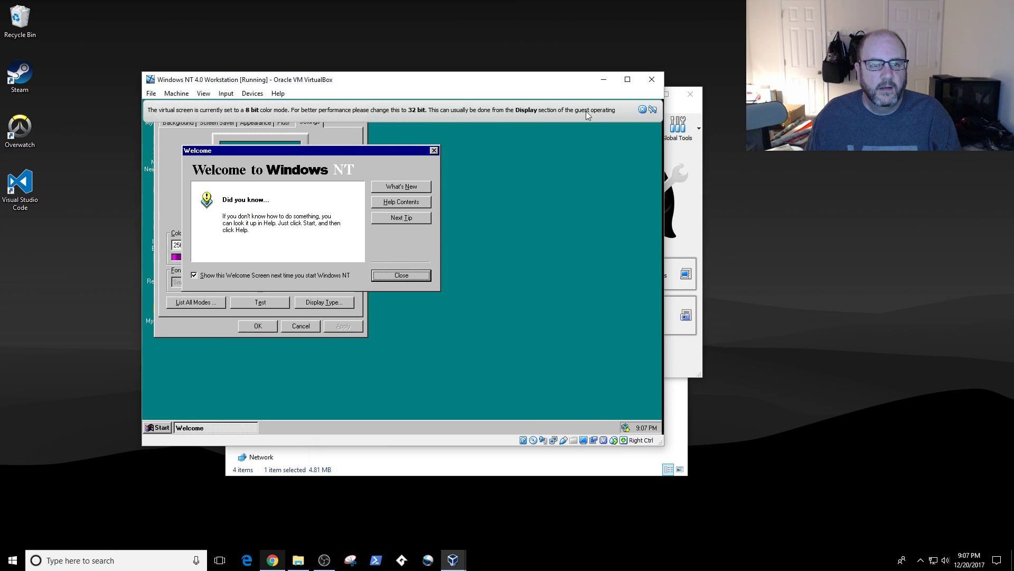
{"action": "left_click", "coordinate": [642, 110]}
{"action": "left_click", "coordinate": [411, 275]}
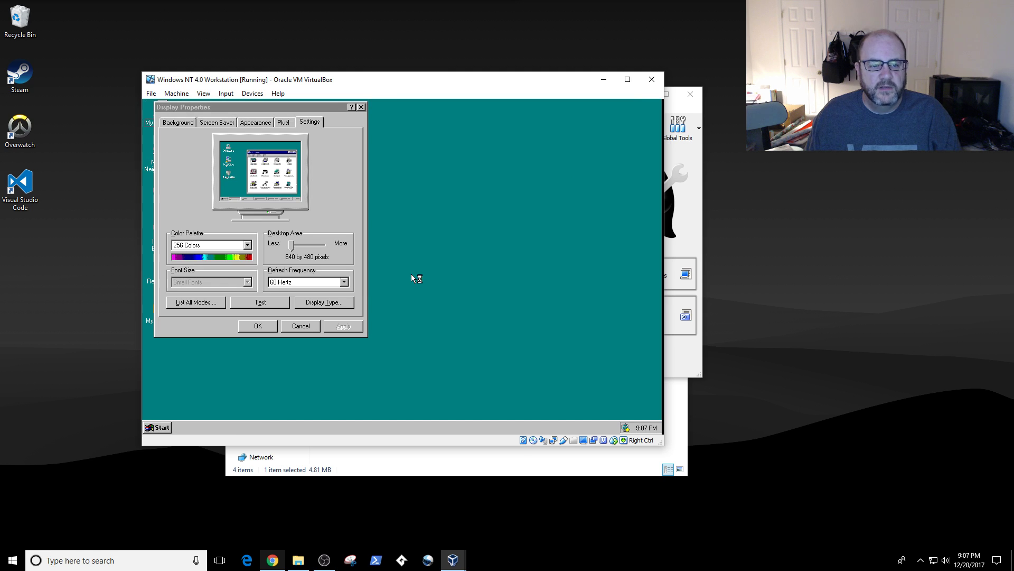
Set the color palette to True Color and the desktop area to 1024 by 768 pixels in Display Properties.
{"action": "left_click_drag", "start_coordinate": [269, 108], "coordinate": [335, 119]}
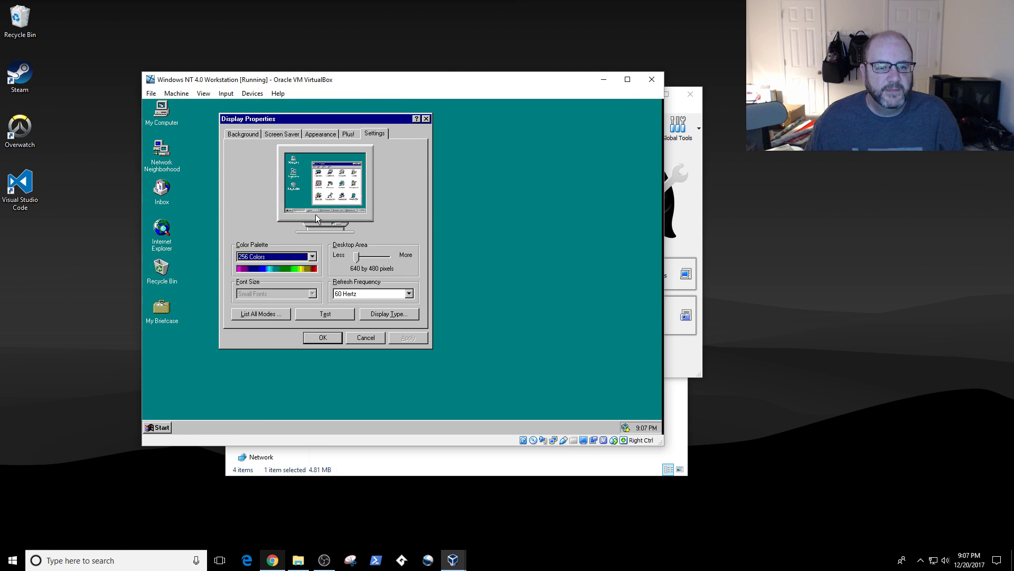
{"action": "left_click", "coordinate": [303, 257]}
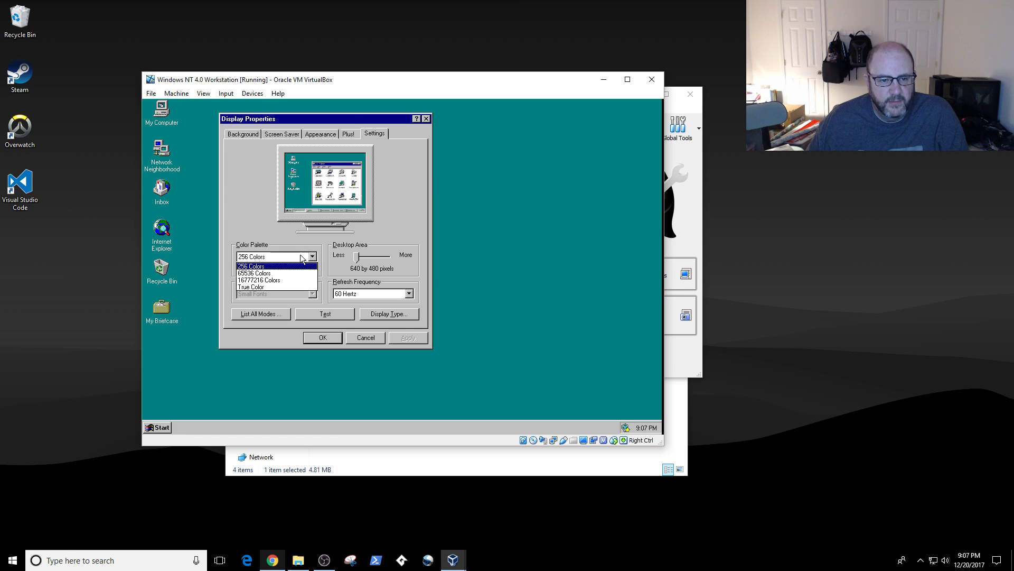
{"action": "left_click", "coordinate": [293, 285]}
{"action": "left_click_drag", "start_coordinate": [356, 258], "coordinate": [376, 259]}
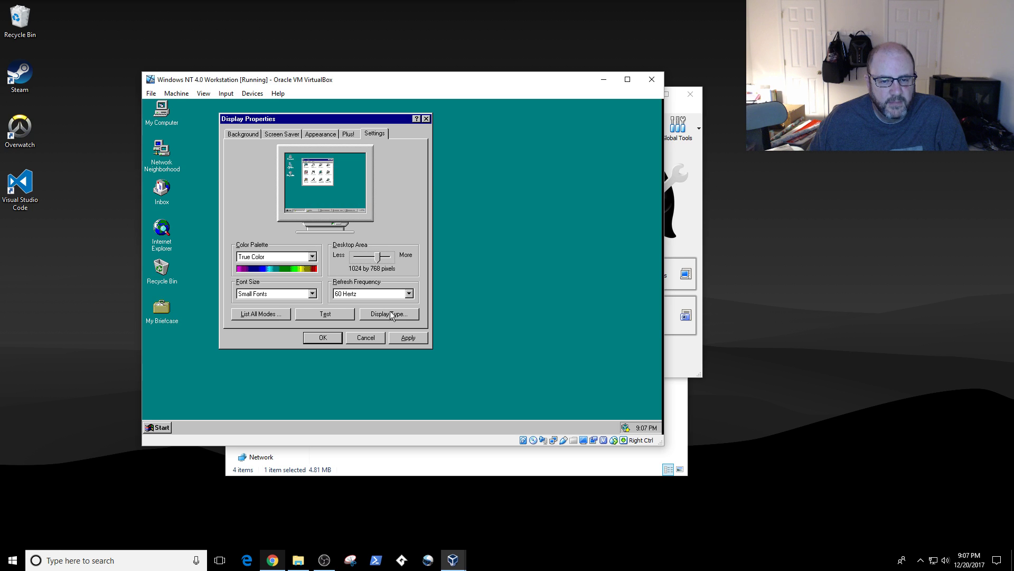
Test the new display mode and confirm that the test bitmap displayed properly.
{"action": "left_click", "coordinate": [342, 313]}
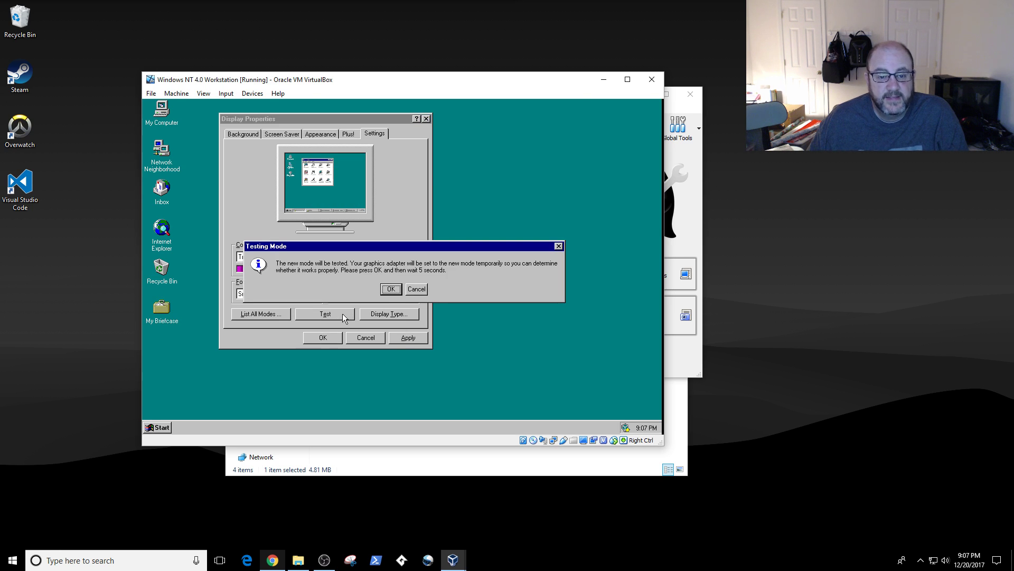
{"action": "left_click", "coordinate": [390, 290]}
{"action": "left_click_drag", "start_coordinate": [335, 85], "coordinate": [302, 73]}
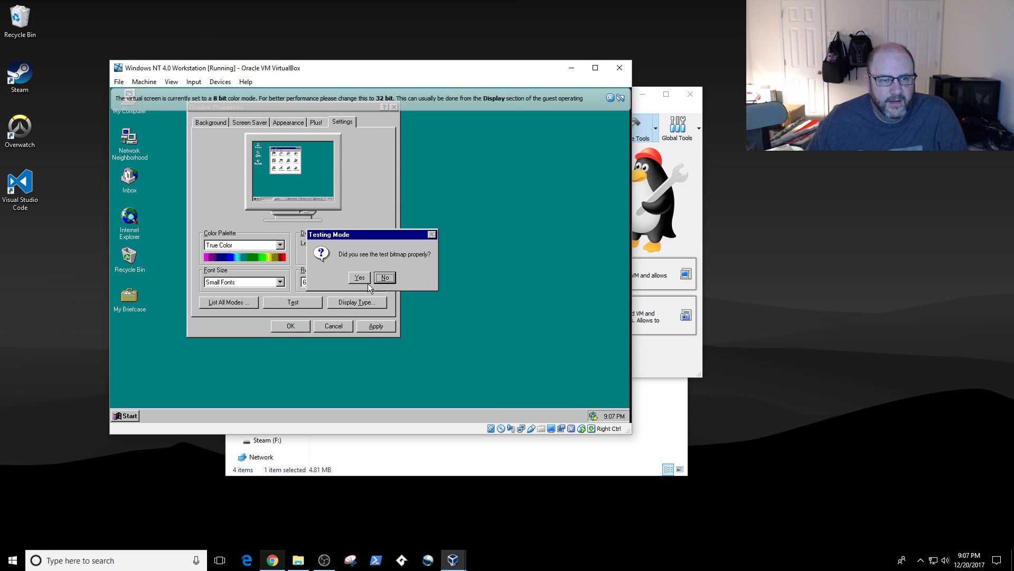
{"action": "left_click", "coordinate": [359, 277]}
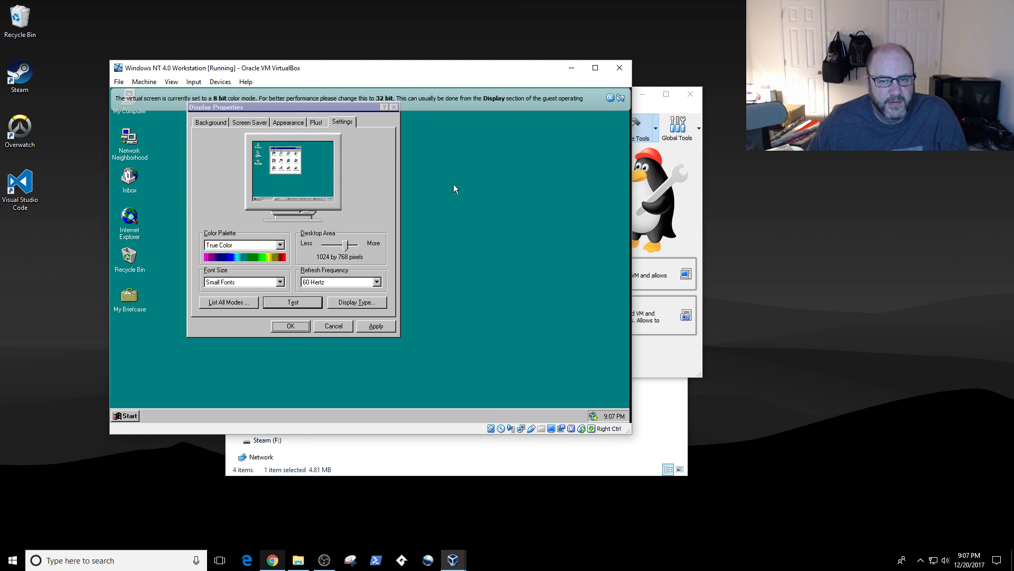
Dismiss the color mode notice and review the refresh frequency options and the adapter's list of valid display modes.
{"action": "left_click", "coordinate": [621, 97]}
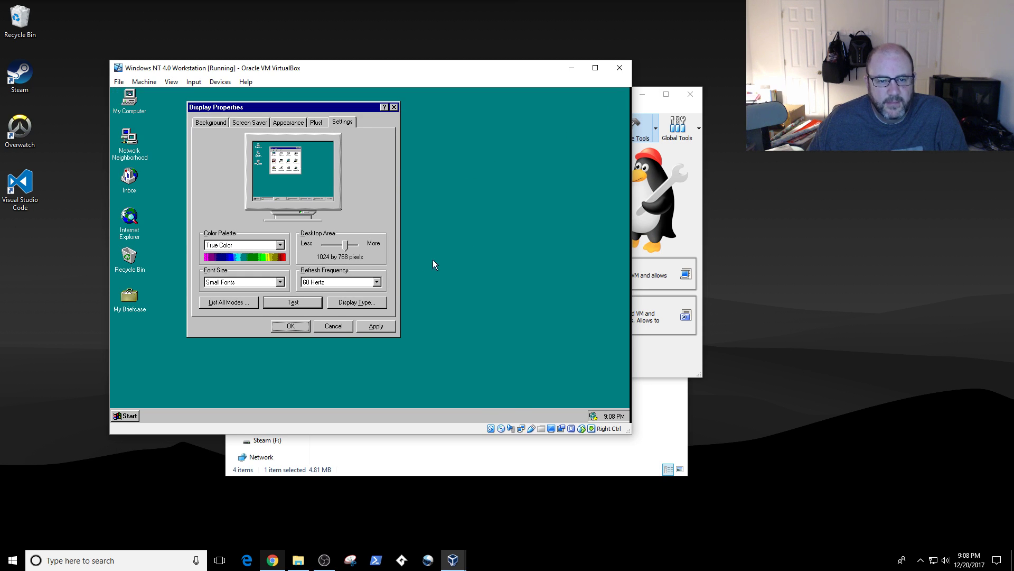
{"action": "left_click", "coordinate": [341, 283]}
{"action": "left_click", "coordinate": [378, 214]}
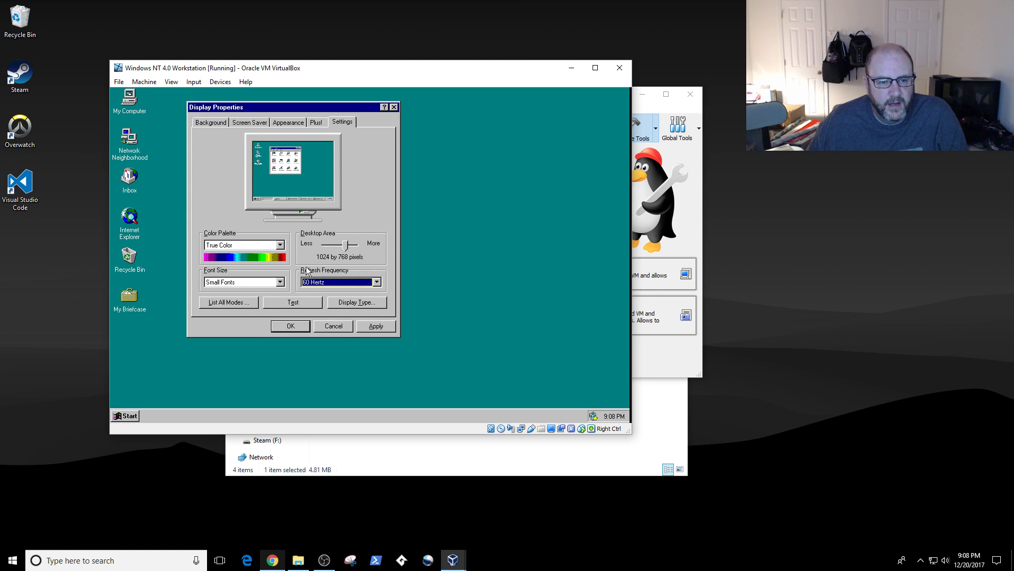
{"action": "left_click", "coordinate": [239, 302]}
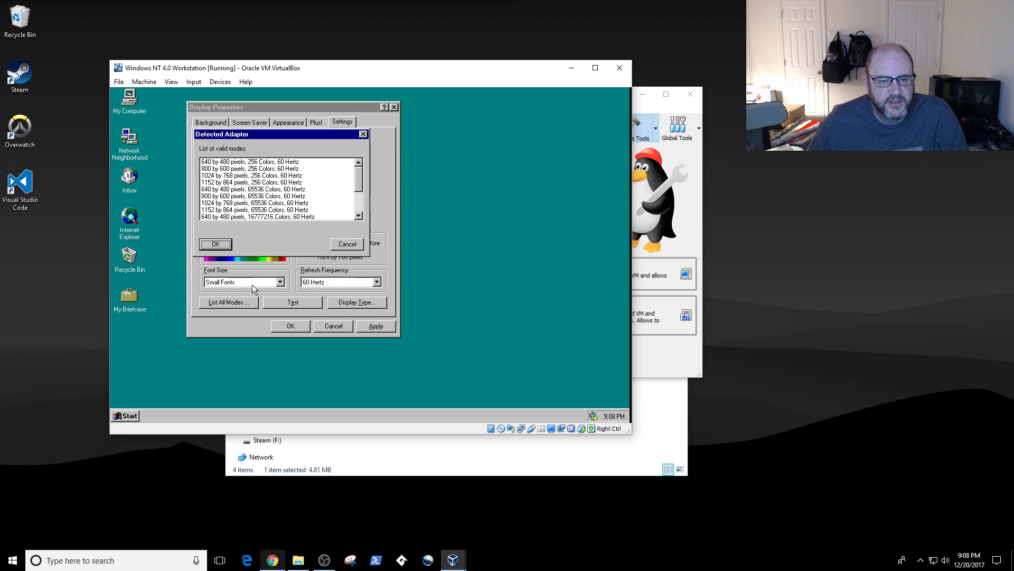
{"action": "left_click", "coordinate": [239, 196]}
{"action": "scroll", "coordinate": [239, 197], "scroll_direction": "down", "scroll_amount": 2}
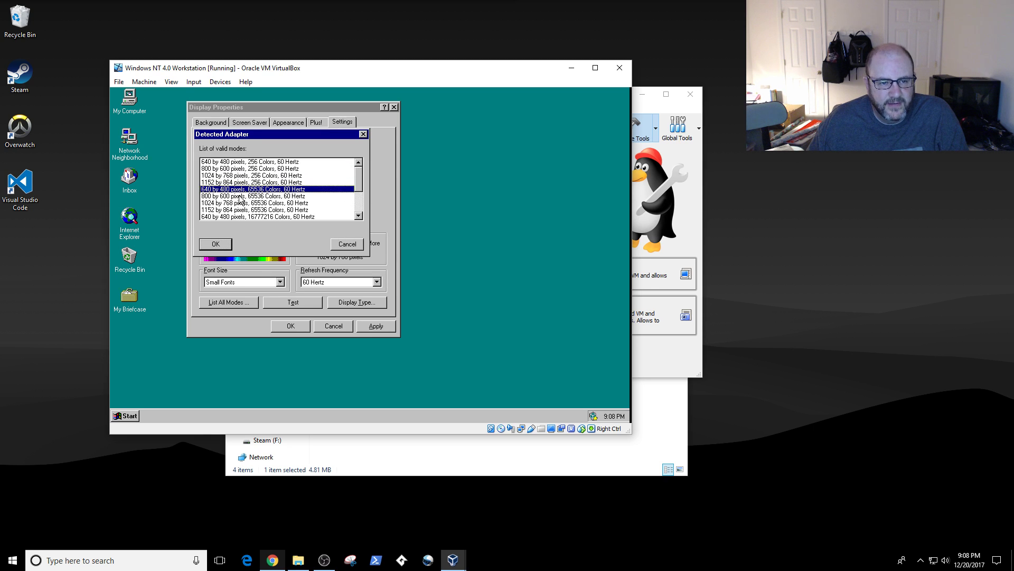
{"action": "scroll", "coordinate": [239, 200], "scroll_direction": "up", "scroll_amount": 2}
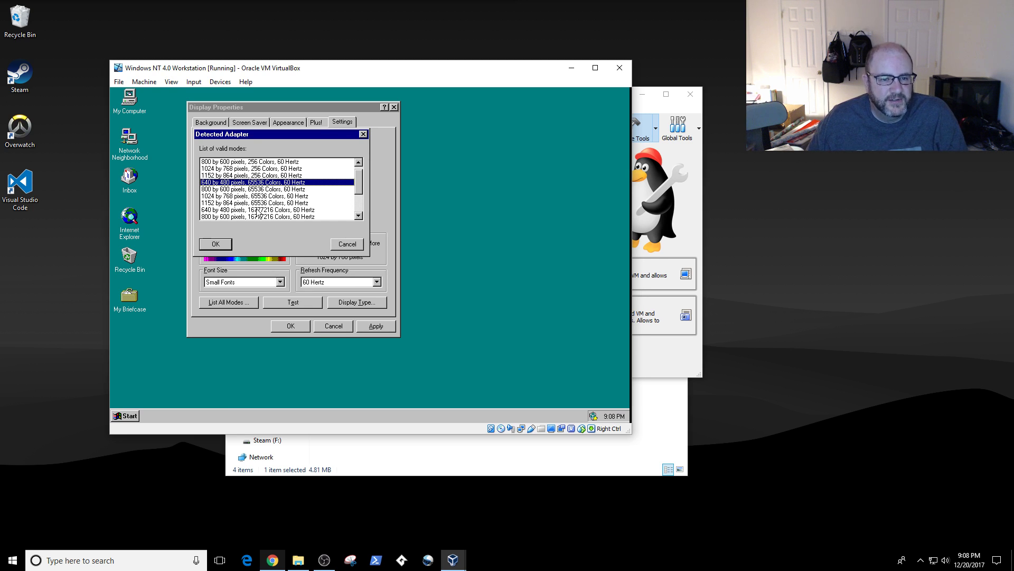
{"action": "left_click", "coordinate": [341, 245]}
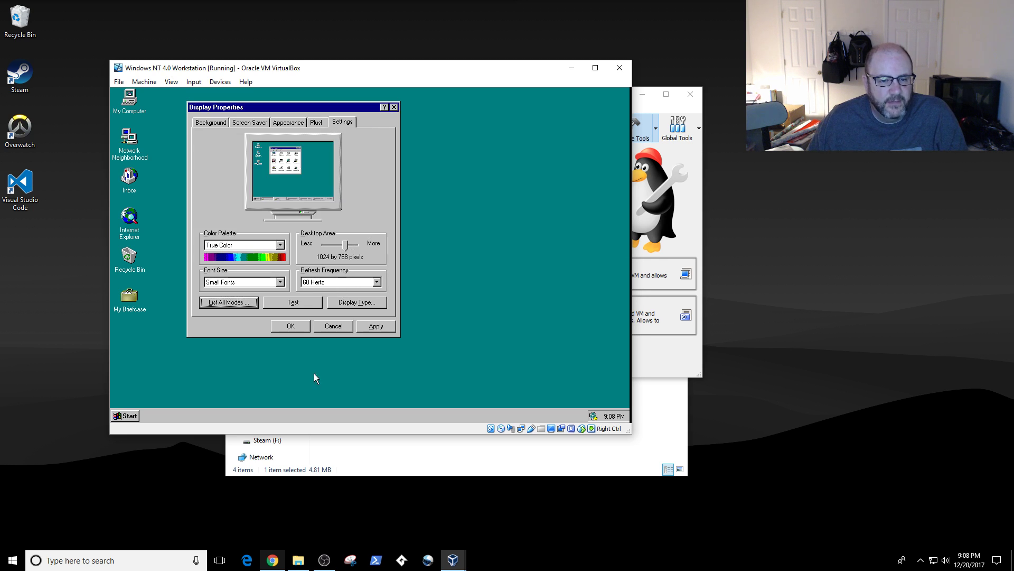
Apply the display settings, close Display Properties, and reposition the virtual machine window.
{"action": "left_click", "coordinate": [368, 326]}
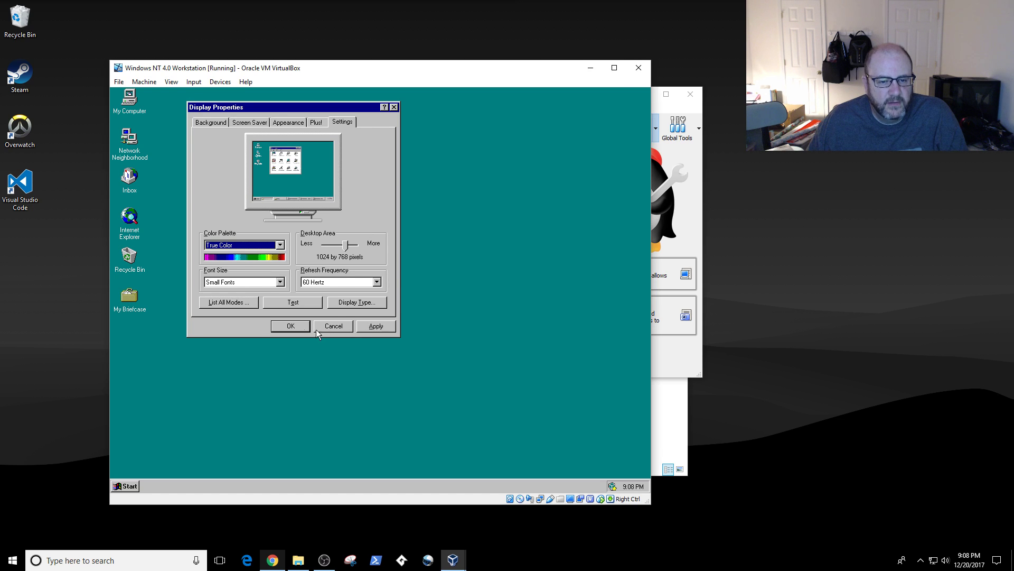
{"action": "left_click", "coordinate": [299, 325]}
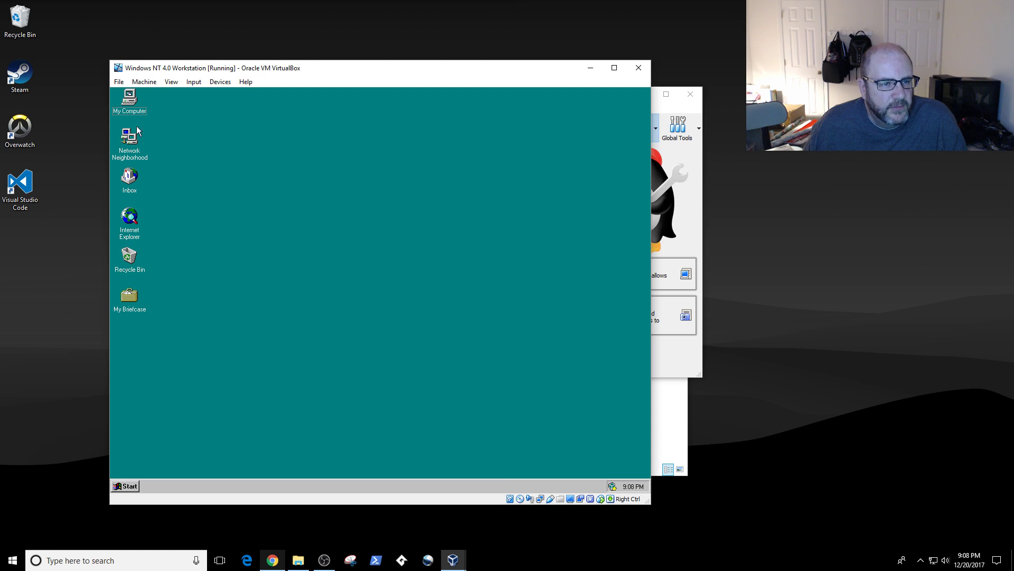
{"action": "mouse_move", "coordinate": [327, 70]}
{"action": "left_mouse_down"}
{"action": "mouse_move", "coordinate": [437, 70]}
{"action": "mouse_move", "coordinate": [337, 74]}
{"action": "left_mouse_up"}
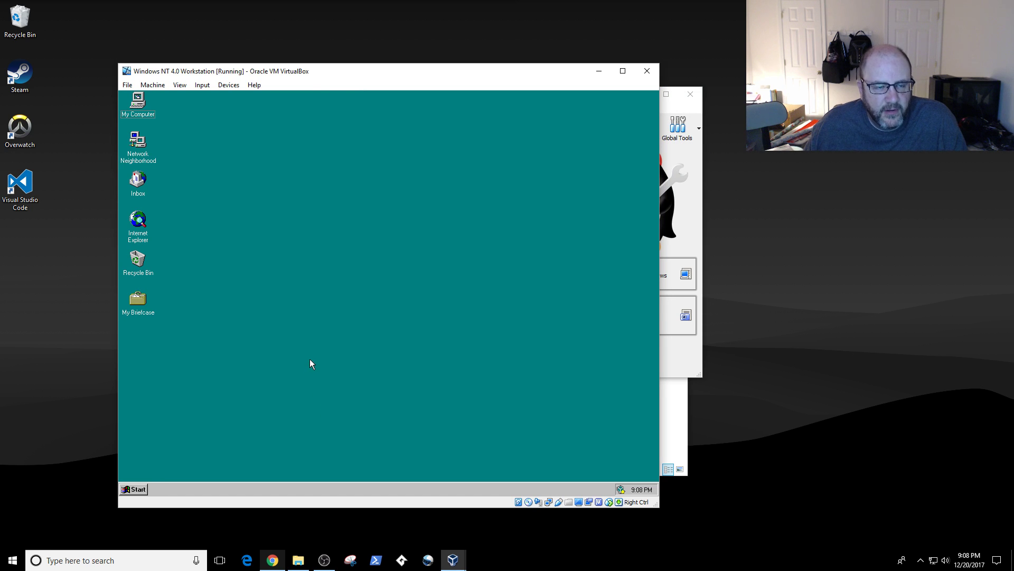
Set both Drag and Drop and Shared Clipboard to Bidirectional for the running virtual machine.
{"action": "left_click", "coordinate": [180, 85]}
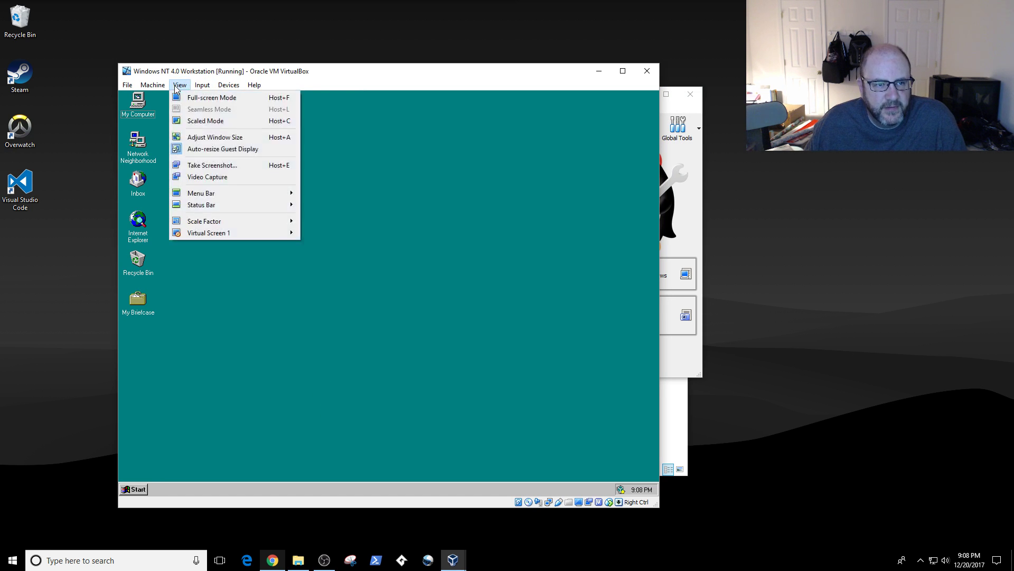
{"action": "mouse_move", "coordinate": [171, 88]}
{"action": "mouse_move", "coordinate": [227, 86]}
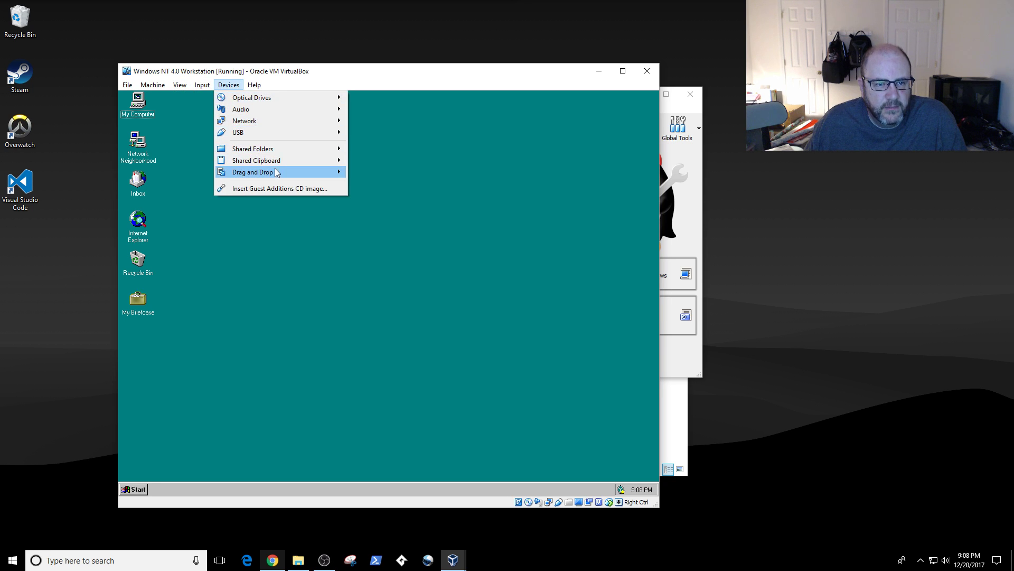
{"action": "mouse_move", "coordinate": [277, 172]}
{"action": "left_click", "coordinate": [378, 208]}
{"action": "left_click", "coordinate": [229, 86]}
{"action": "mouse_move", "coordinate": [296, 175]}
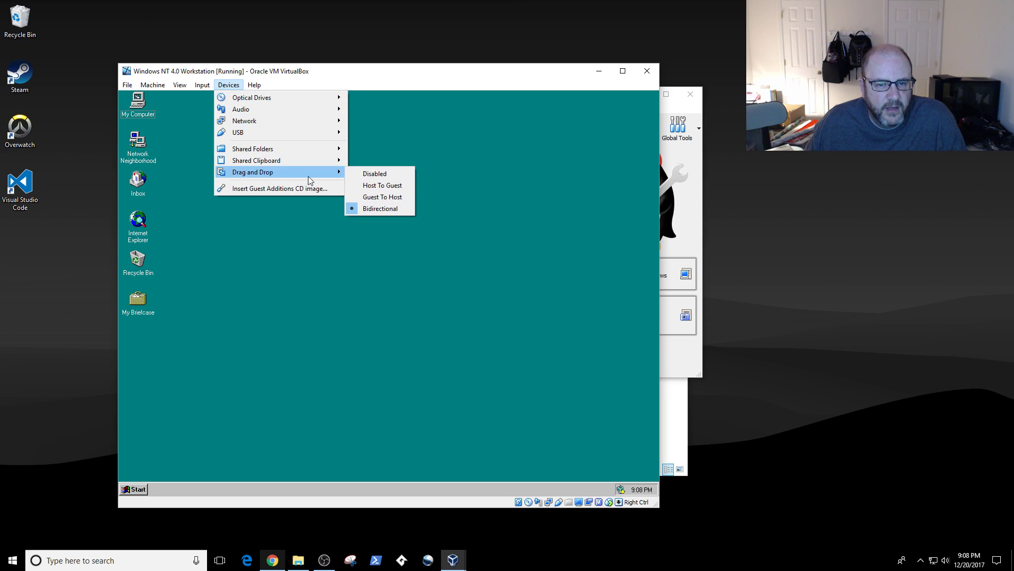
{"action": "mouse_move", "coordinate": [320, 161]}
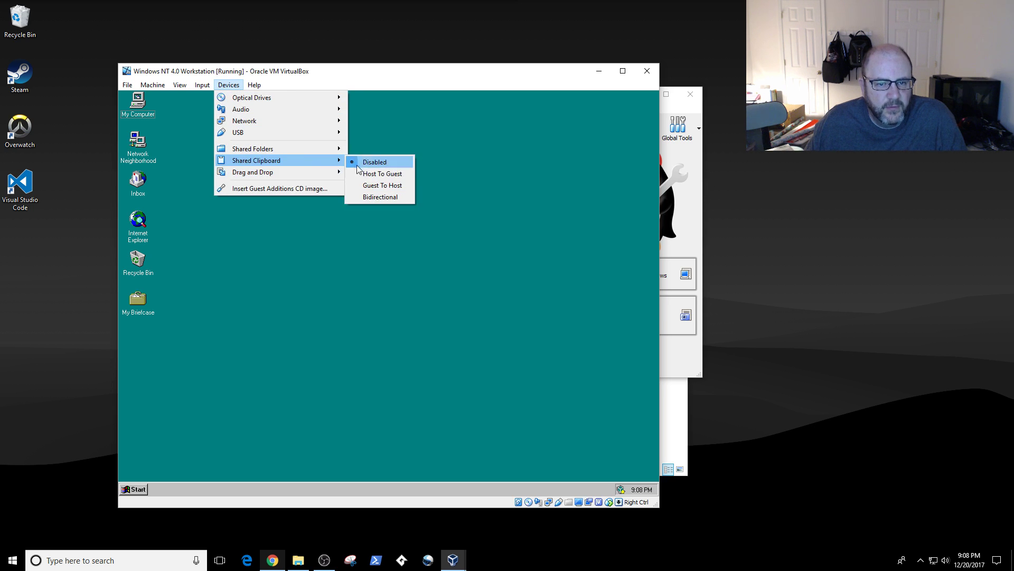
{"action": "left_click", "coordinate": [369, 195]}
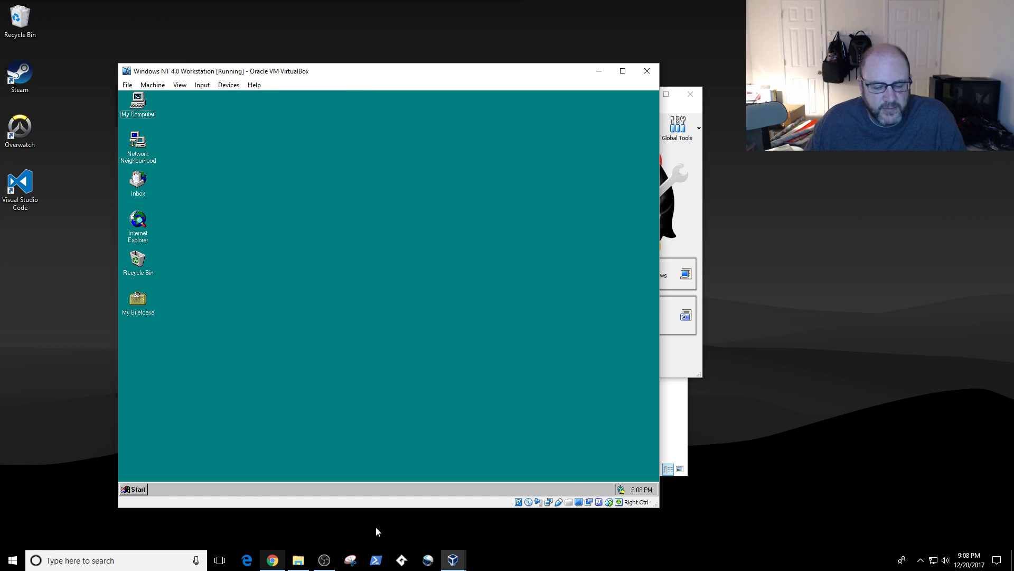
Place the host's nt4 service packs folder beside the virtual machine and try to transfer SP4I386 and sp6ai386 directly onto the NT desktop.
{"action": "left_click", "coordinate": [309, 561]}
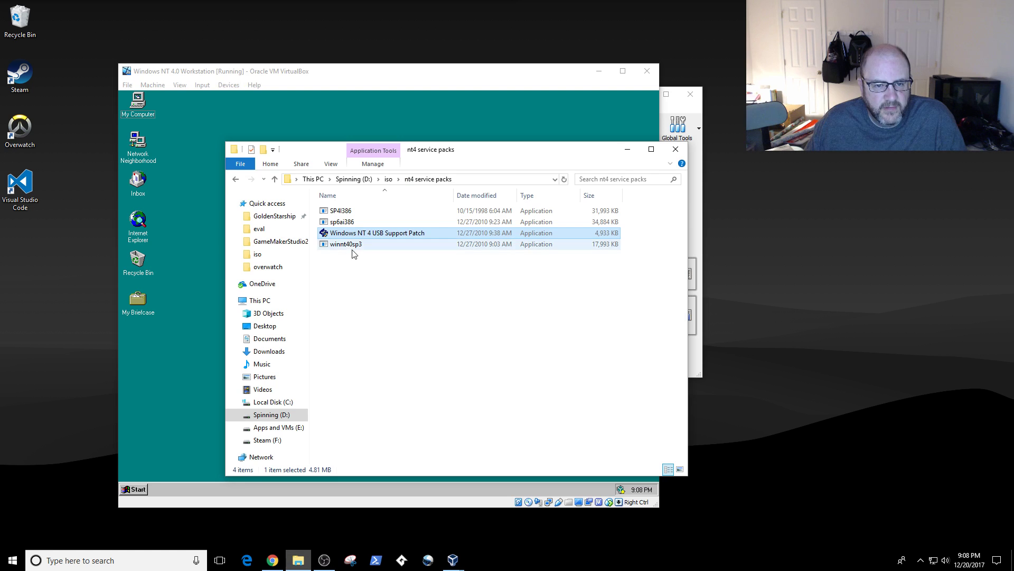
{"action": "left_click_drag", "start_coordinate": [439, 153], "coordinate": [694, 232]}
{"action": "left_click_drag", "start_coordinate": [604, 293], "coordinate": [373, 273]}
{"action": "left_click_drag", "start_coordinate": [597, 300], "coordinate": [318, 284]}
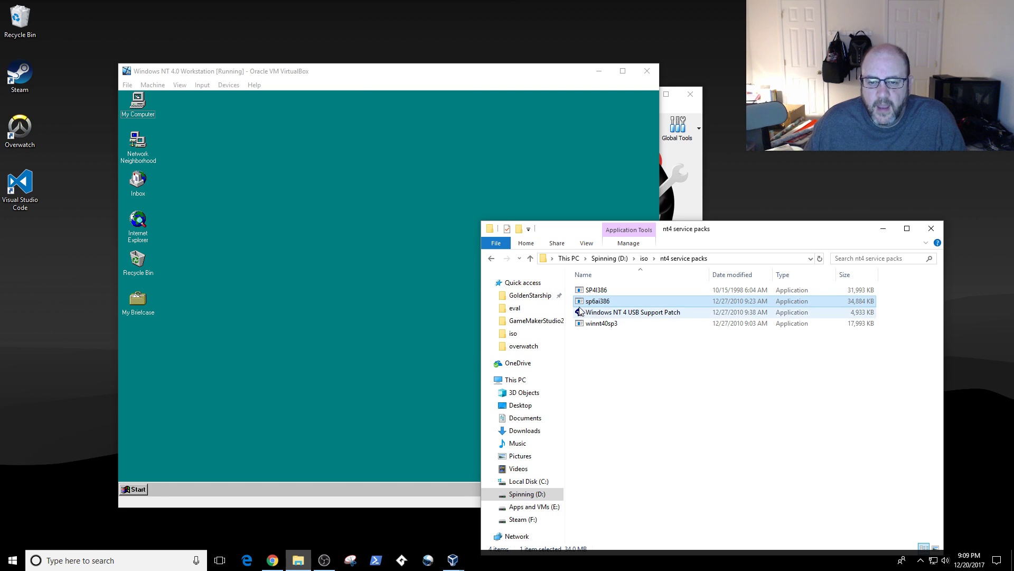
Copy SP4I386 on the host and try to paste it onto the Windows NT desktop.
{"action": "right_click", "coordinate": [590, 291]}
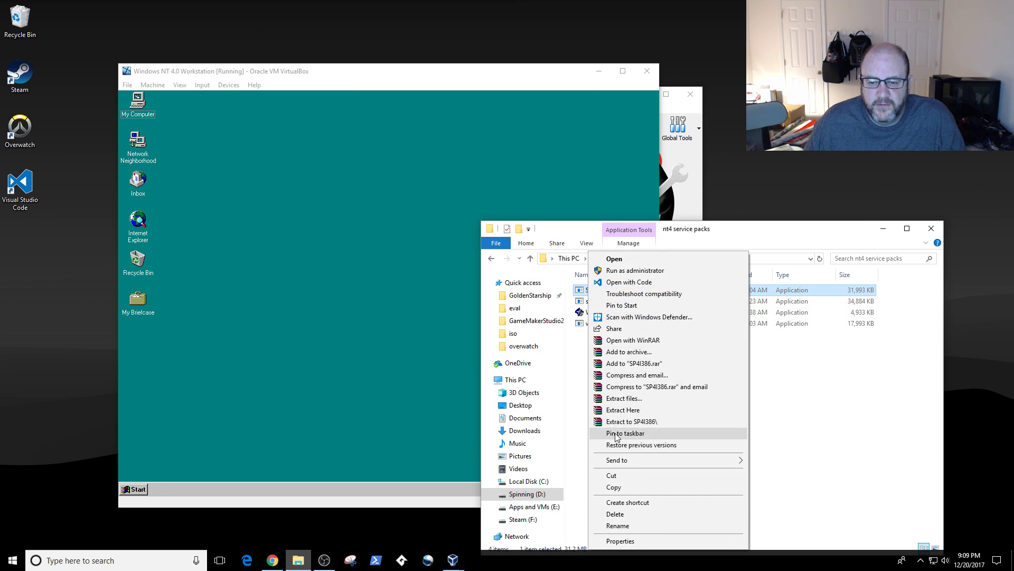
{"action": "left_click", "coordinate": [618, 487]}
{"action": "right_click", "coordinate": [367, 280]}
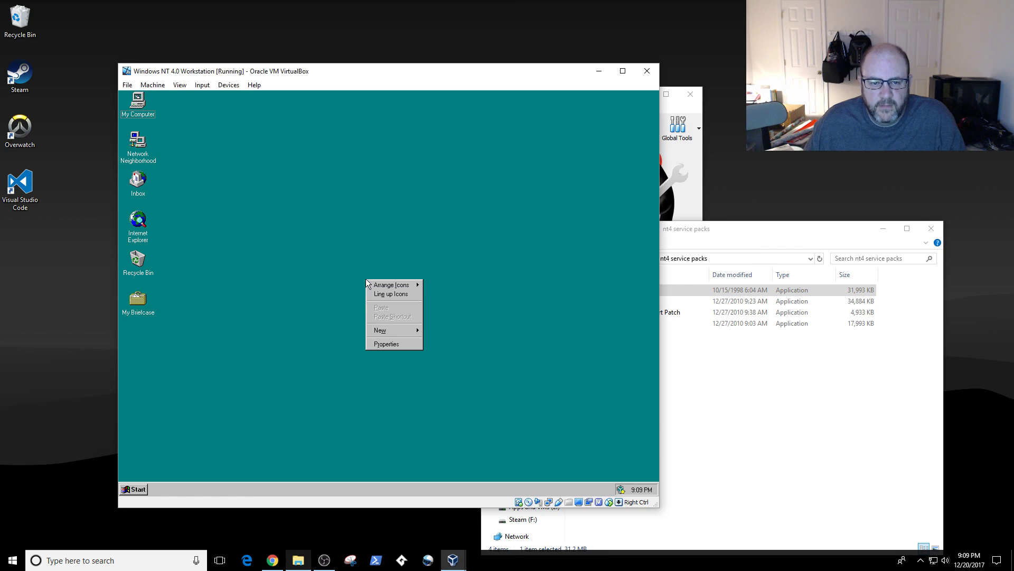
{"action": "left_click", "coordinate": [496, 297]}
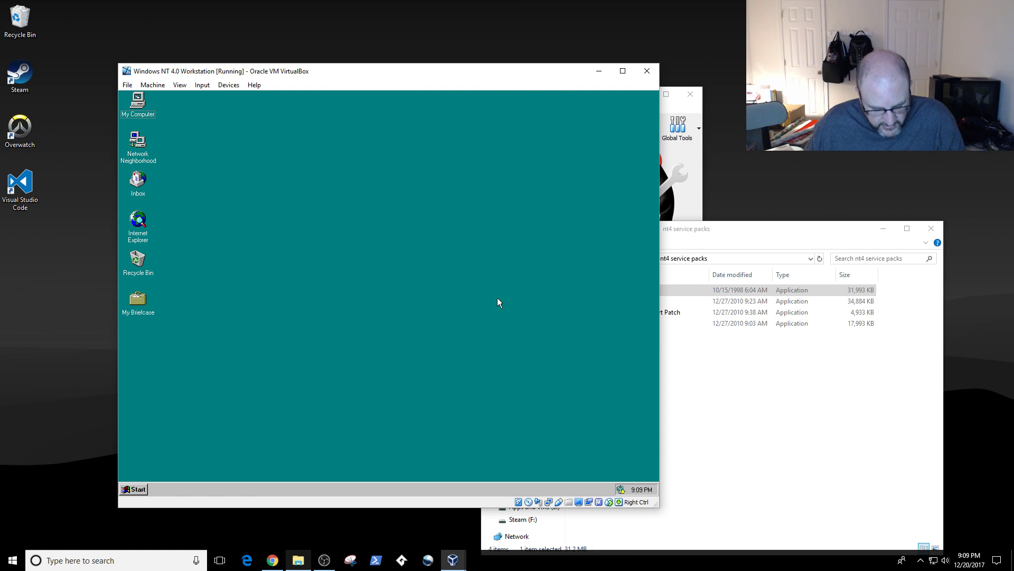
{"action": "left_click", "coordinate": [708, 243]}
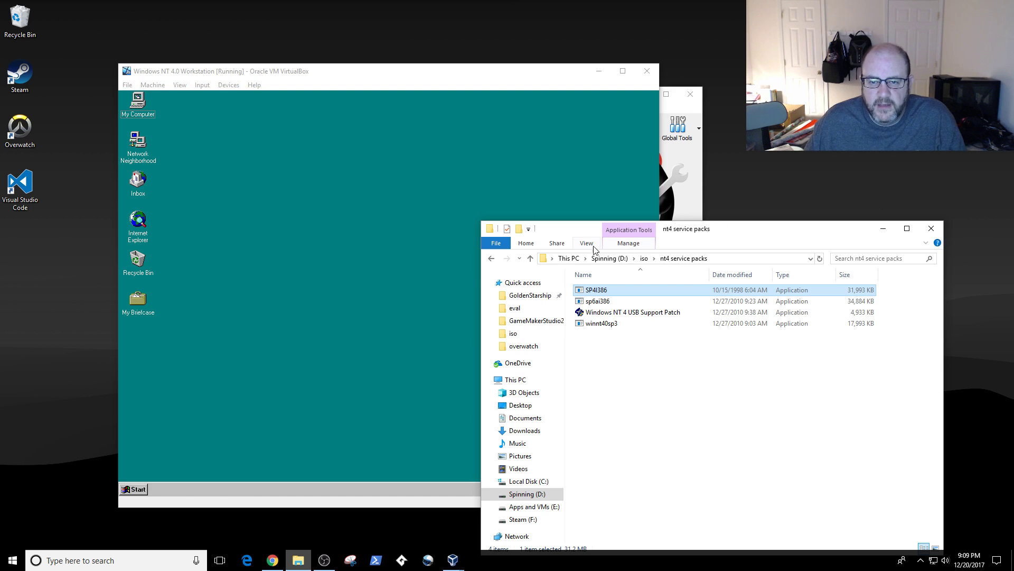
{"action": "left_click", "coordinate": [217, 68]}
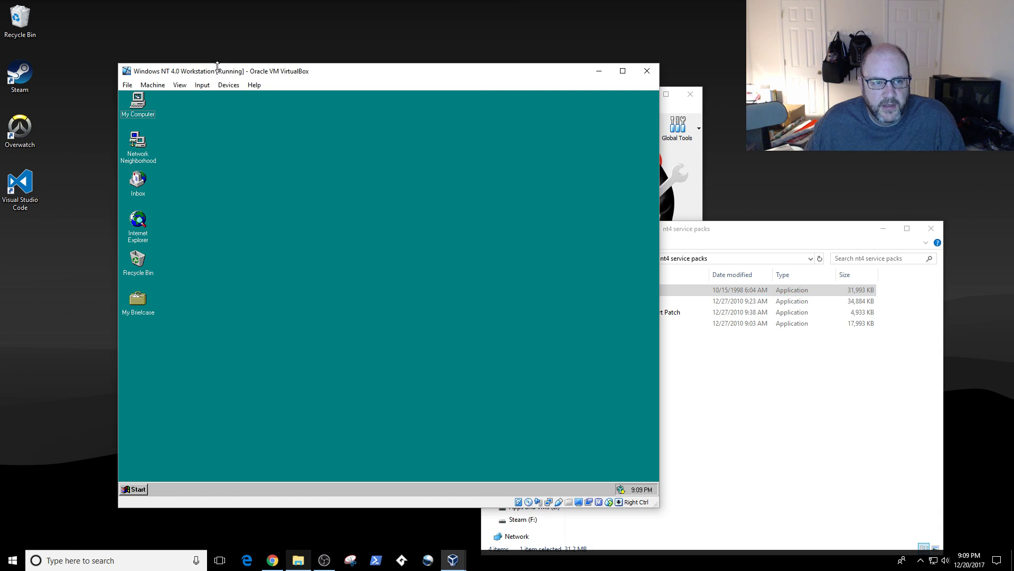
Insert the NT4_SP disk image from the iso folder into the virtual machine's optical drive.
{"action": "left_click", "coordinate": [228, 85]}
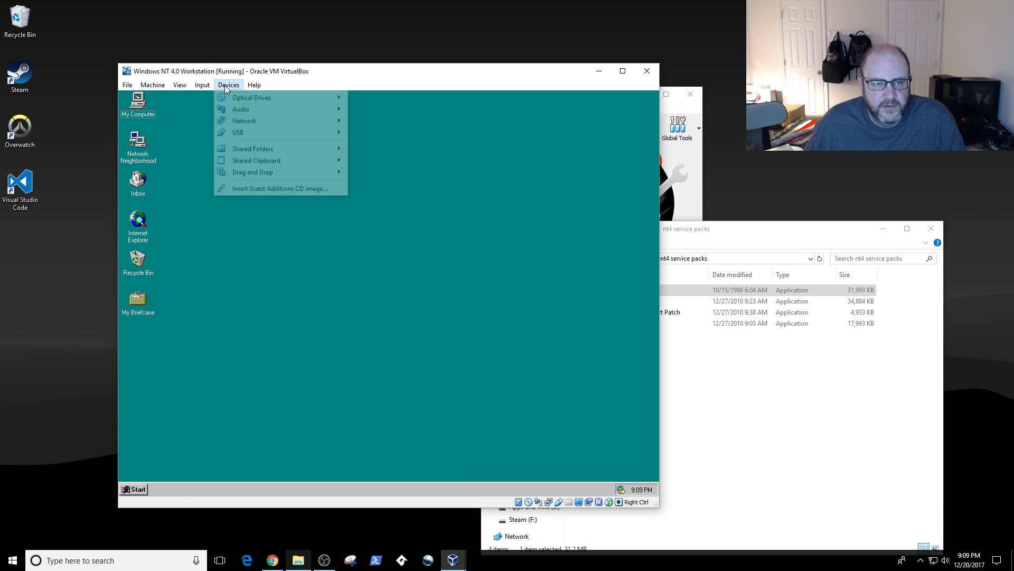
{"action": "mouse_move", "coordinate": [232, 98]}
{"action": "left_click", "coordinate": [360, 100]}
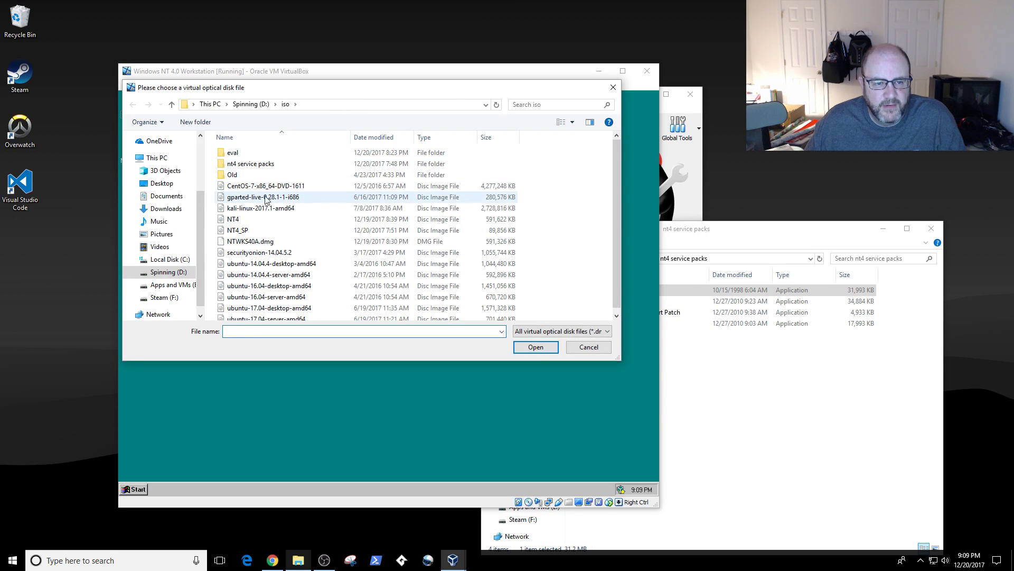
{"action": "left_click", "coordinate": [235, 231]}
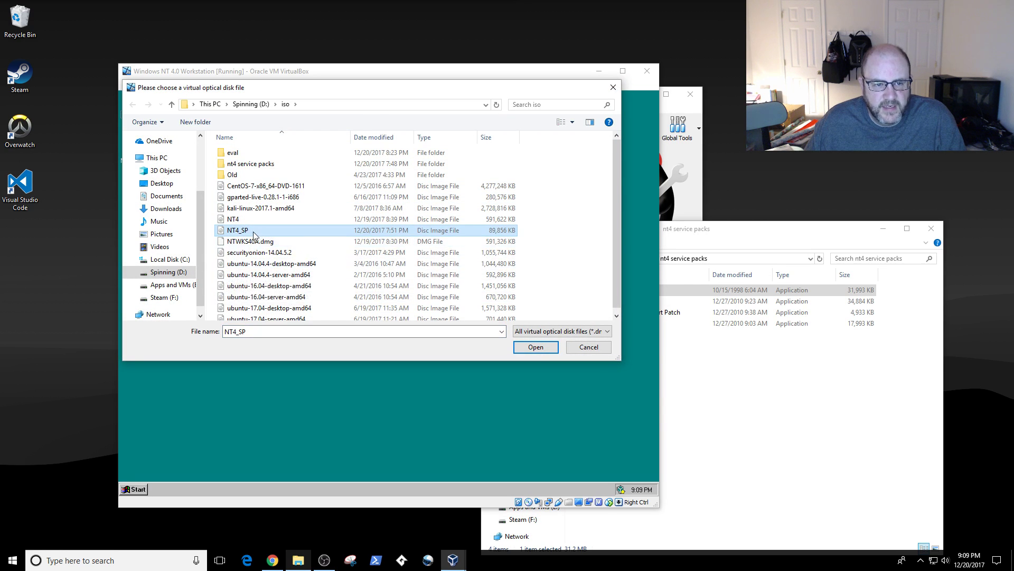
{"action": "left_click", "coordinate": [528, 348]}
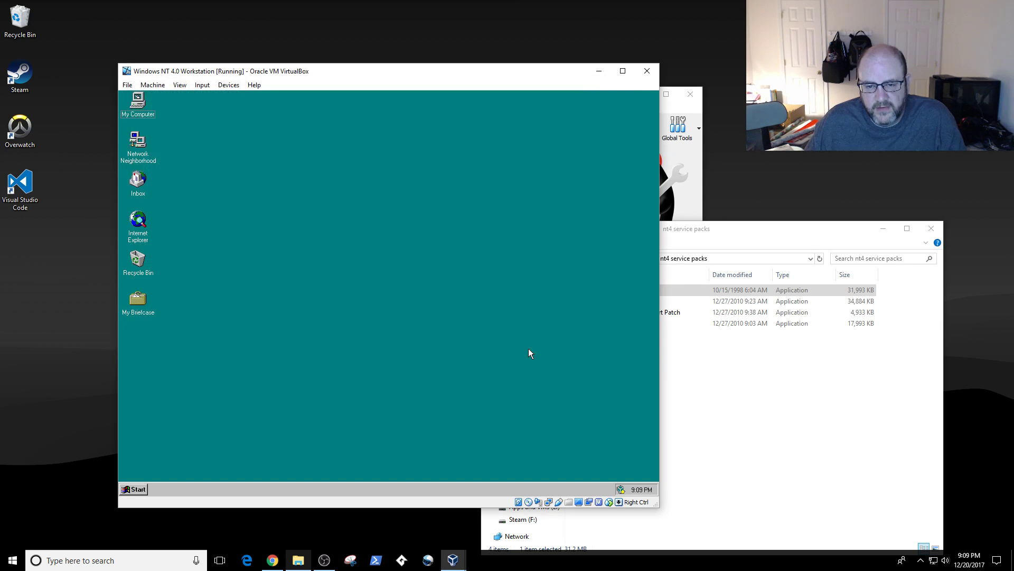
Open the Temp folder on the C: drive in Windows NT and arrange the folder windows apart.
{"action": "left_click", "coordinate": [133, 489]}
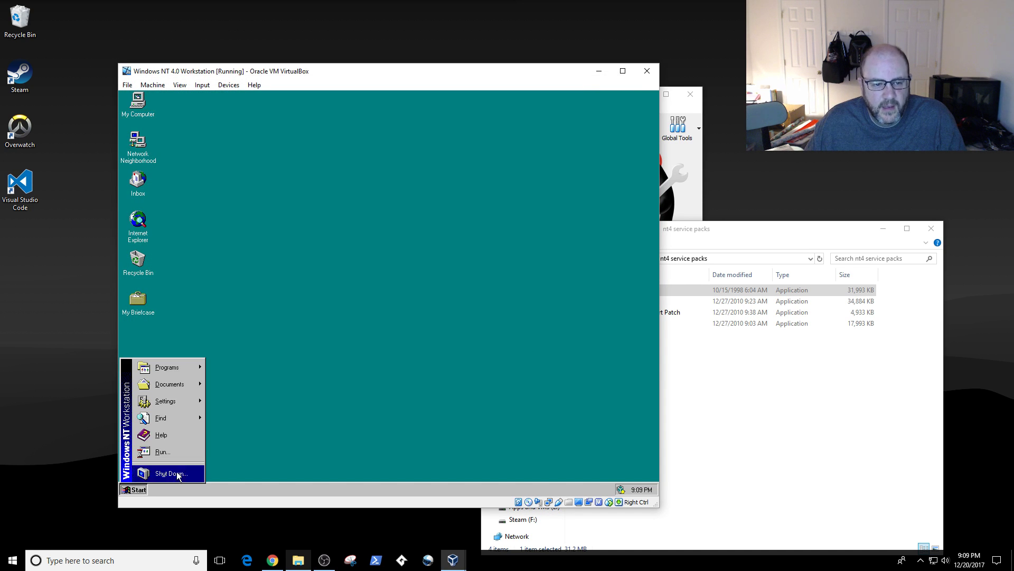
{"action": "left_click", "coordinate": [275, 316]}
{"action": "double_click", "coordinate": [138, 102]}
{"action": "double_click", "coordinate": [148, 131]}
{"action": "left_click_drag", "start_coordinate": [206, 108], "coordinate": [490, 194]}
{"action": "double_click", "coordinate": [474, 227]}
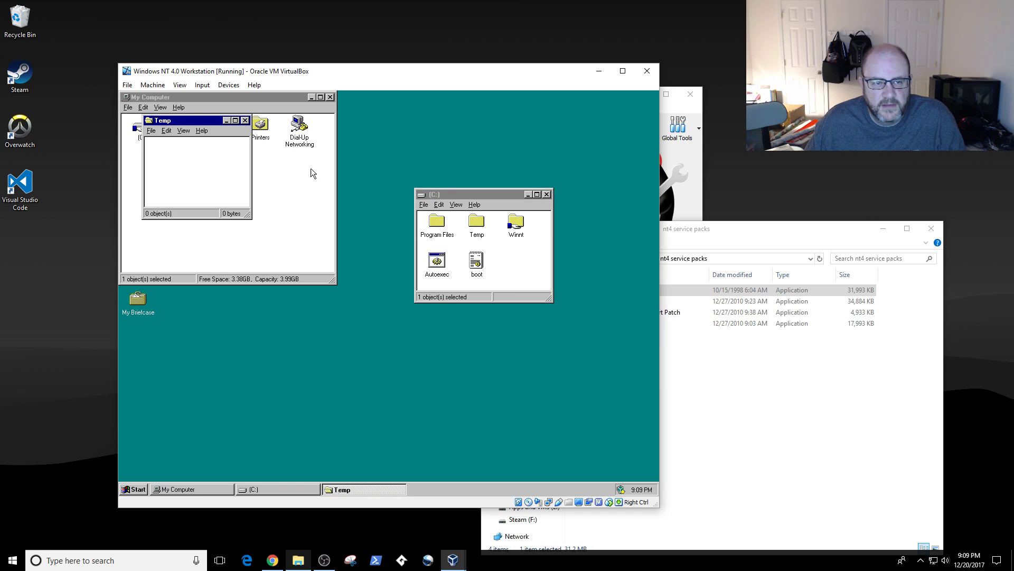
{"action": "left_click_drag", "start_coordinate": [179, 121], "coordinate": [380, 330]}
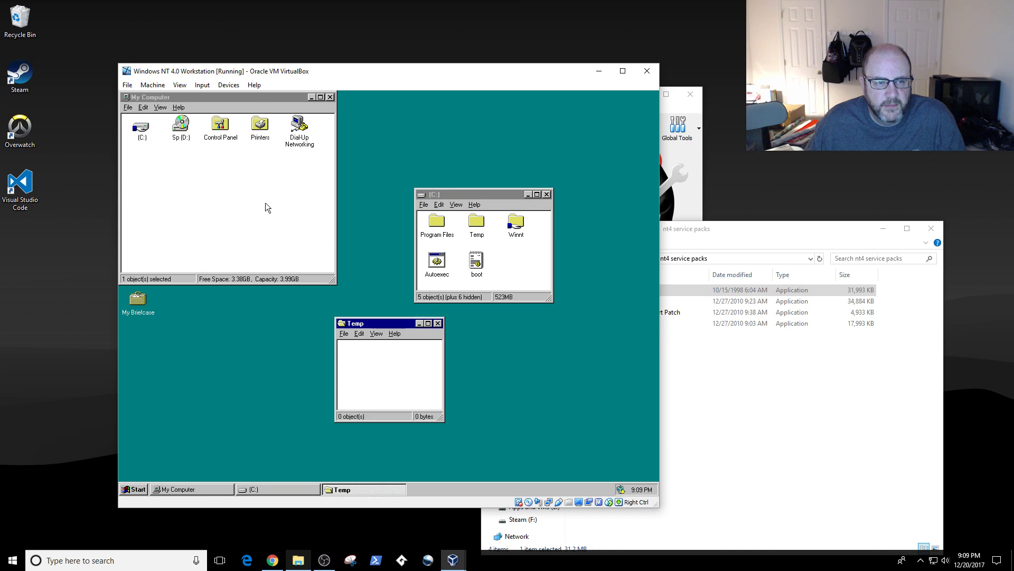
Transfer all four service pack and patch files from the Sp (D:) disc into C:\Temp, and enlarge the Temp window.
{"action": "double_click", "coordinate": [181, 124]}
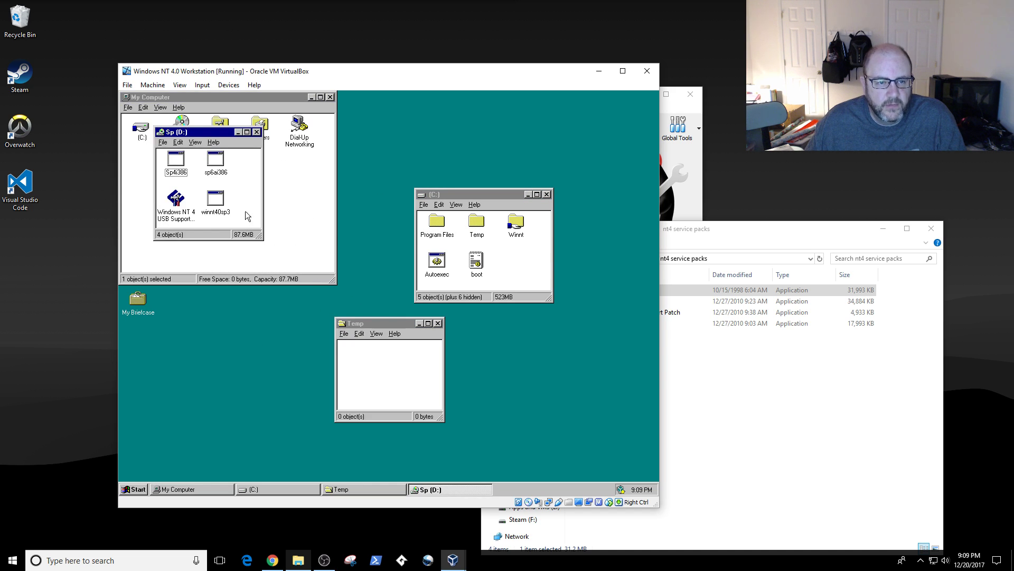
{"action": "left_click_drag", "start_coordinate": [246, 215], "coordinate": [170, 159]}
{"action": "right_click", "coordinate": [170, 159]}
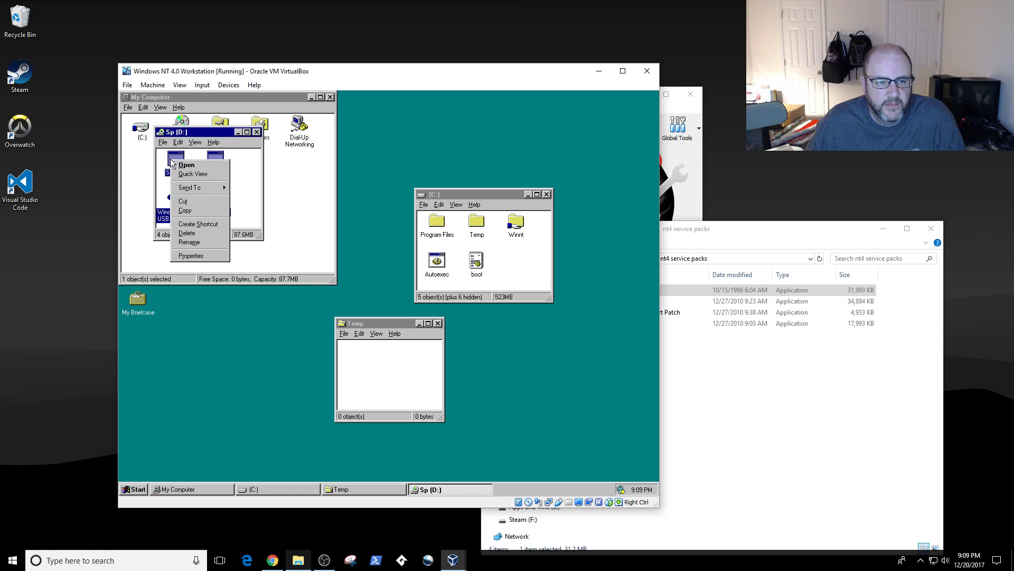
{"action": "left_click", "coordinate": [184, 201]}
{"action": "right_click", "coordinate": [379, 364]}
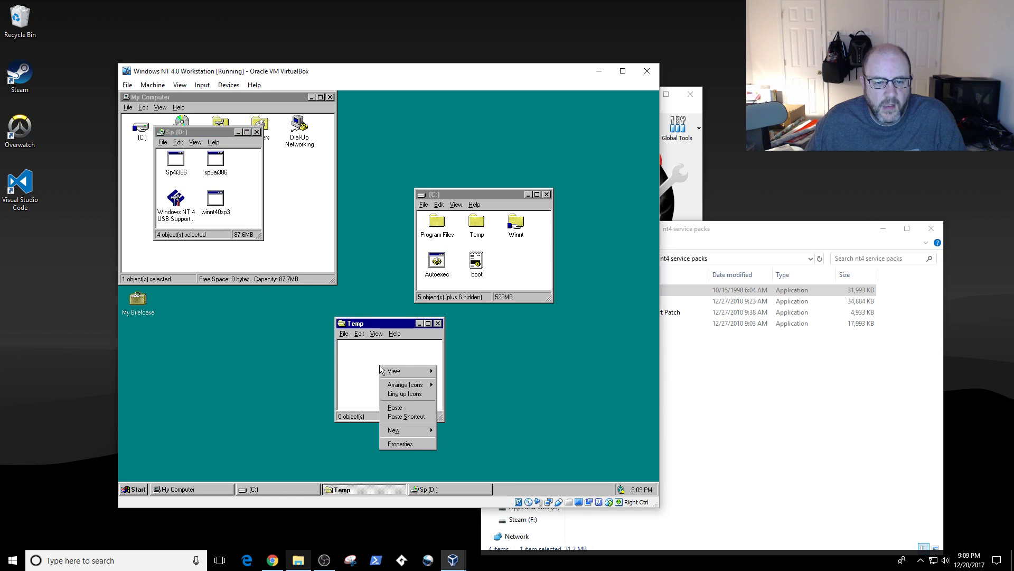
{"action": "left_click", "coordinate": [404, 408]}
{"action": "left_click_drag", "start_coordinate": [442, 420], "coordinate": [587, 454]}
{"action": "left_click", "coordinate": [511, 405]}
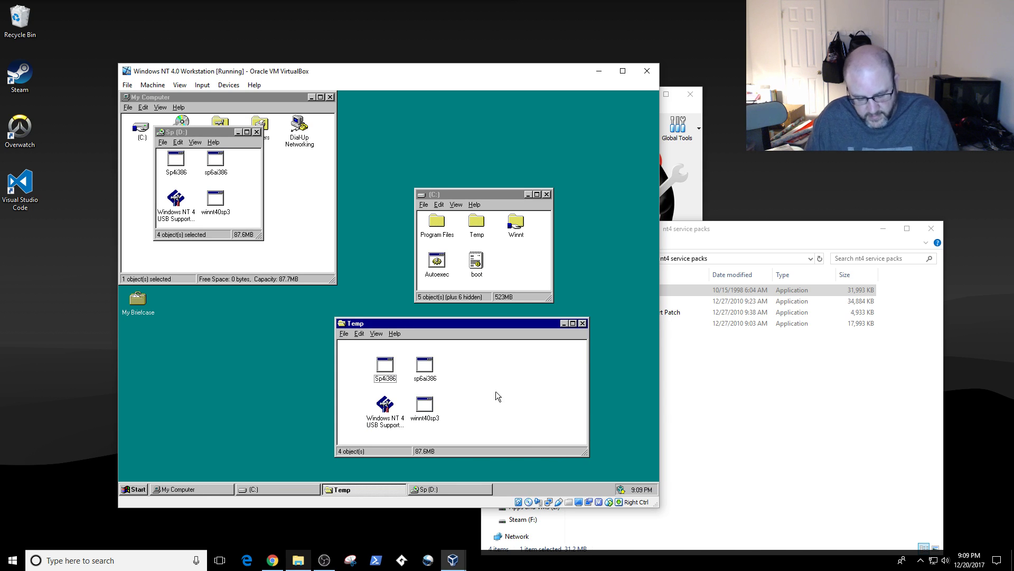
Close the Sp (D:) window and bring up the C: drive window from a repositioned My Computer window.
{"action": "left_click", "coordinate": [257, 132]}
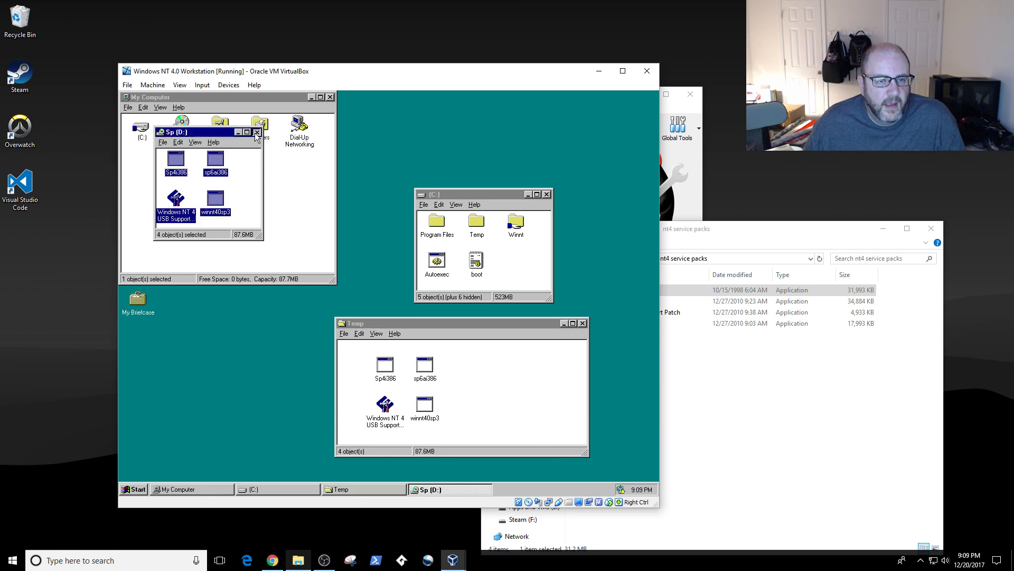
{"action": "left_click_drag", "start_coordinate": [238, 100], "coordinate": [286, 150]}
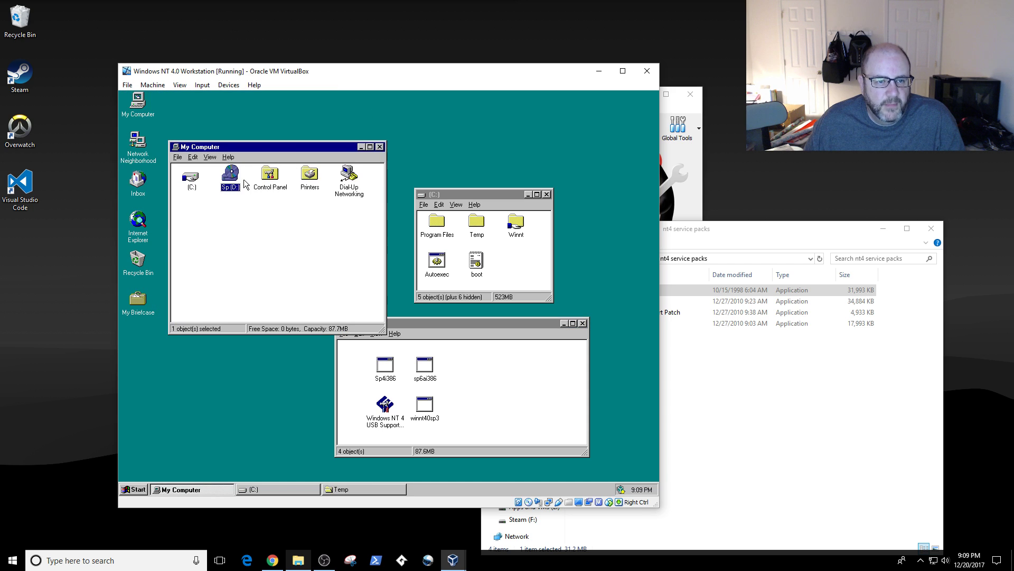
{"action": "double_click", "coordinate": [191, 178]}
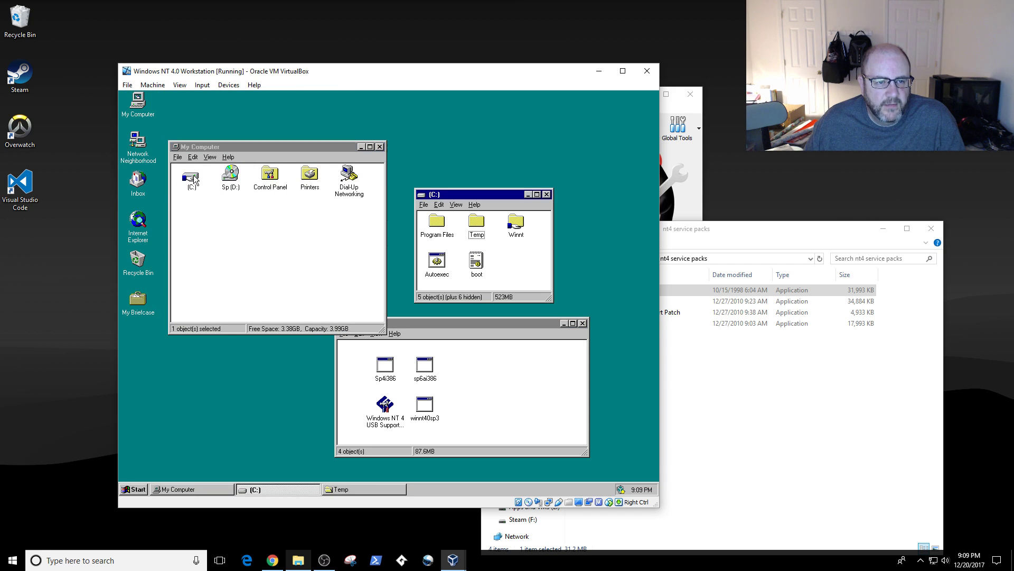
Bring the Temp folder window to the front and close the C: drive and My Computer windows.
{"action": "double_click", "coordinate": [480, 222]}
{"action": "double_click", "coordinate": [436, 222]}
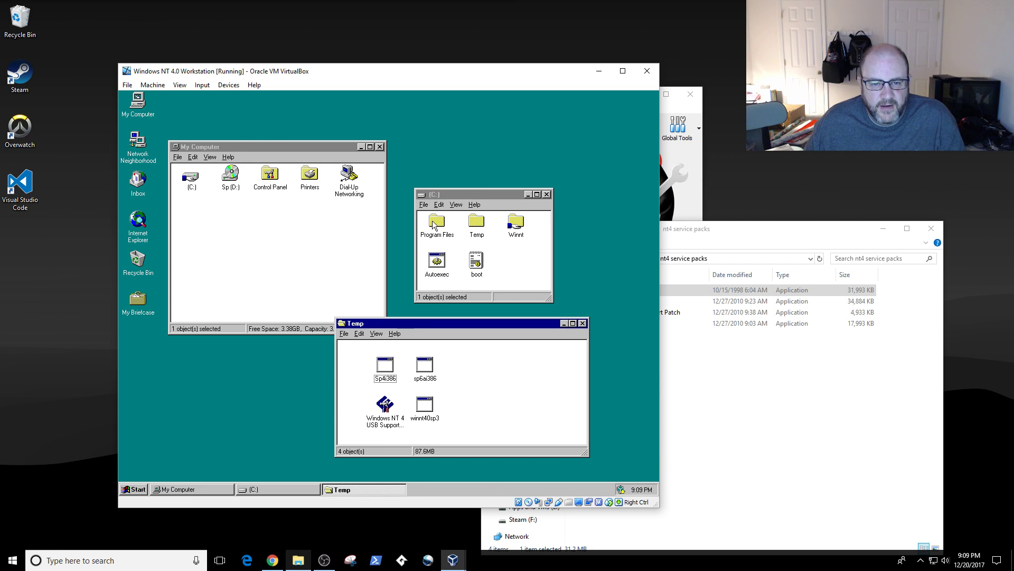
{"action": "left_click", "coordinate": [271, 144]}
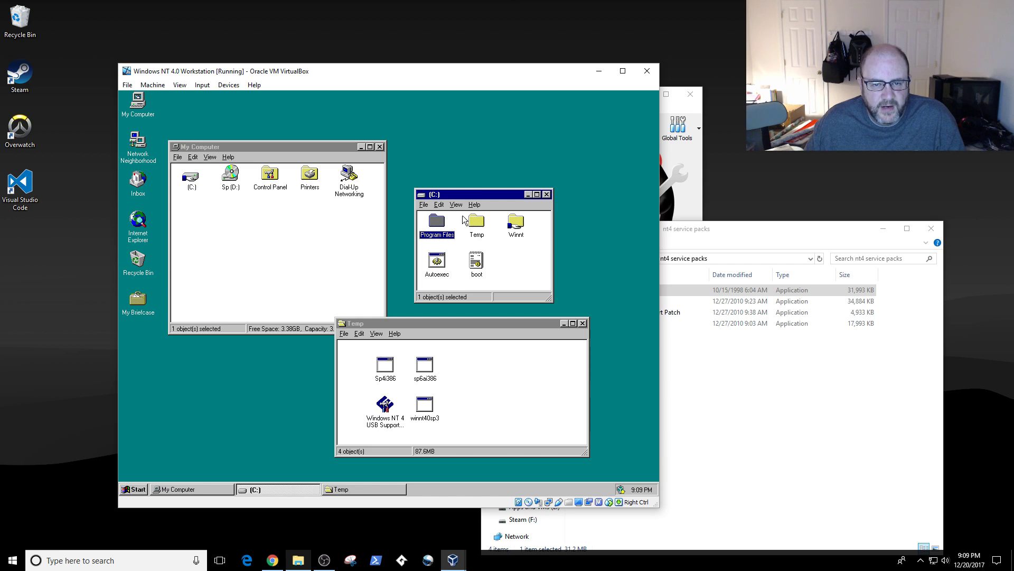
{"action": "left_click", "coordinate": [548, 194]}
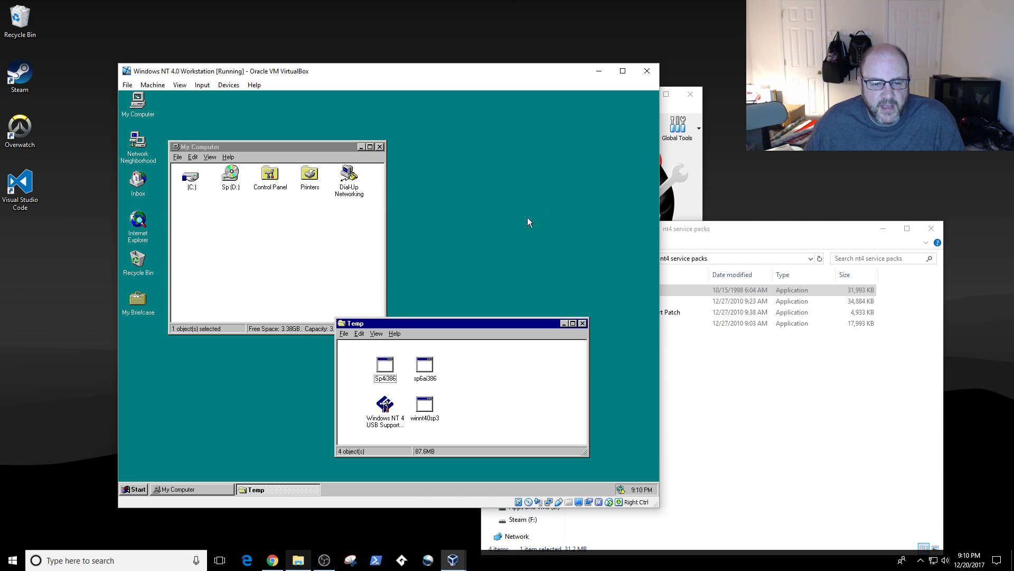
{"action": "left_click", "coordinate": [380, 147]}
Install Service Pack 3 from winnt40sp3 in the Temp folder, accepting the license agreement and declining an Uninstall directory.
{"action": "double_click", "coordinate": [426, 404]}
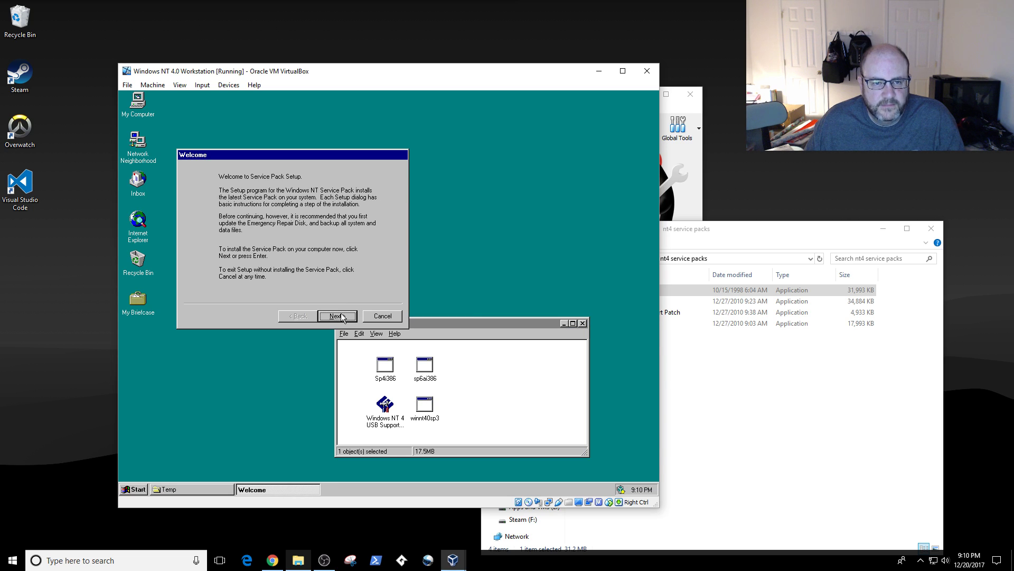
{"action": "left_click", "coordinate": [340, 315]}
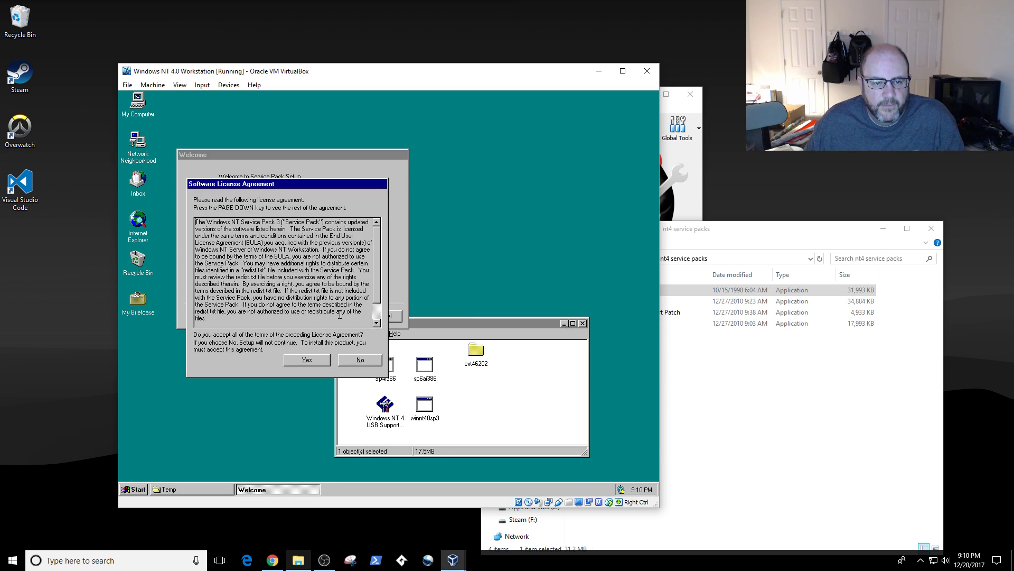
{"action": "left_click", "coordinate": [312, 360]}
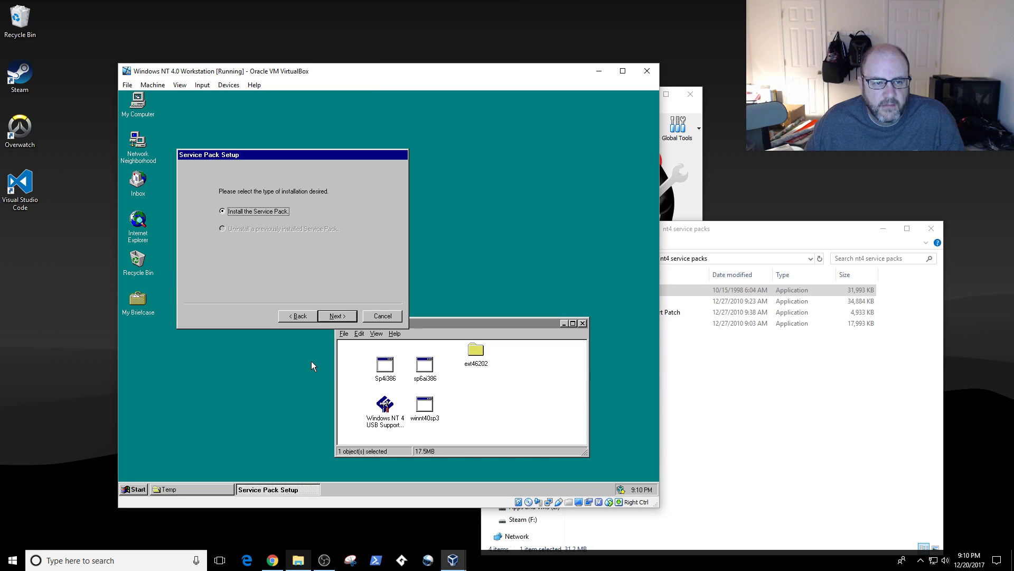
{"action": "left_click", "coordinate": [338, 316]}
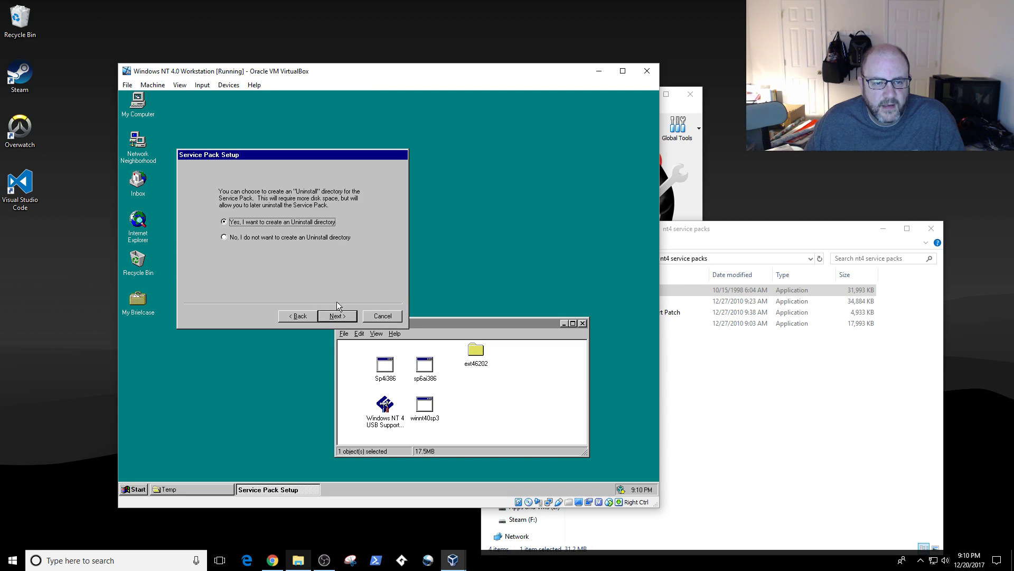
{"action": "left_click", "coordinate": [336, 238]}
{"action": "left_click", "coordinate": [336, 316]}
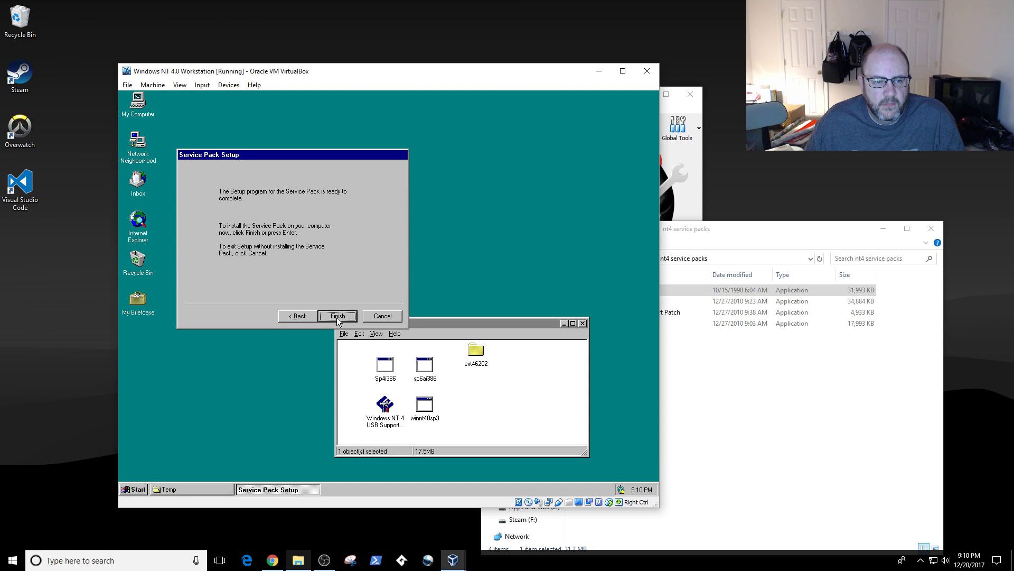
{"action": "left_click", "coordinate": [338, 316]}
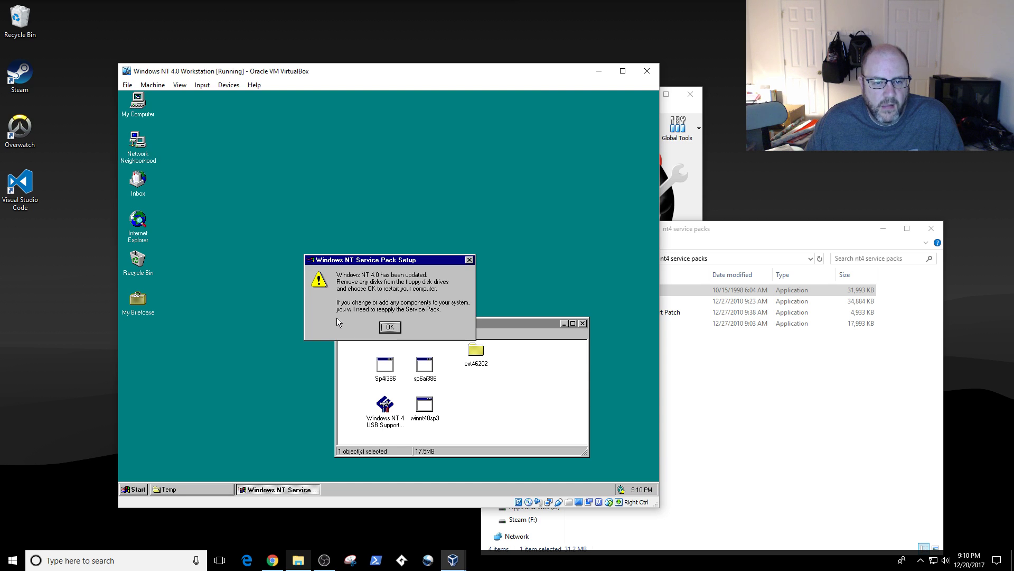
Restart the virtual machine, dismiss the mouse pointer integration notice, and boot Windows NT Workstation Version 4.00.
{"action": "left_click", "coordinate": [390, 327]}
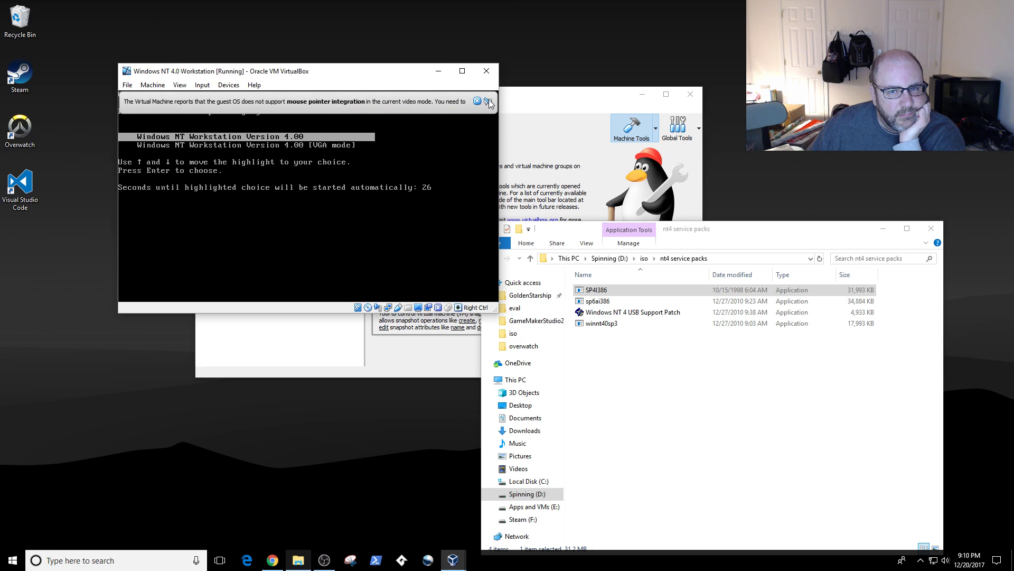
{"action": "left_click", "coordinate": [487, 101]}
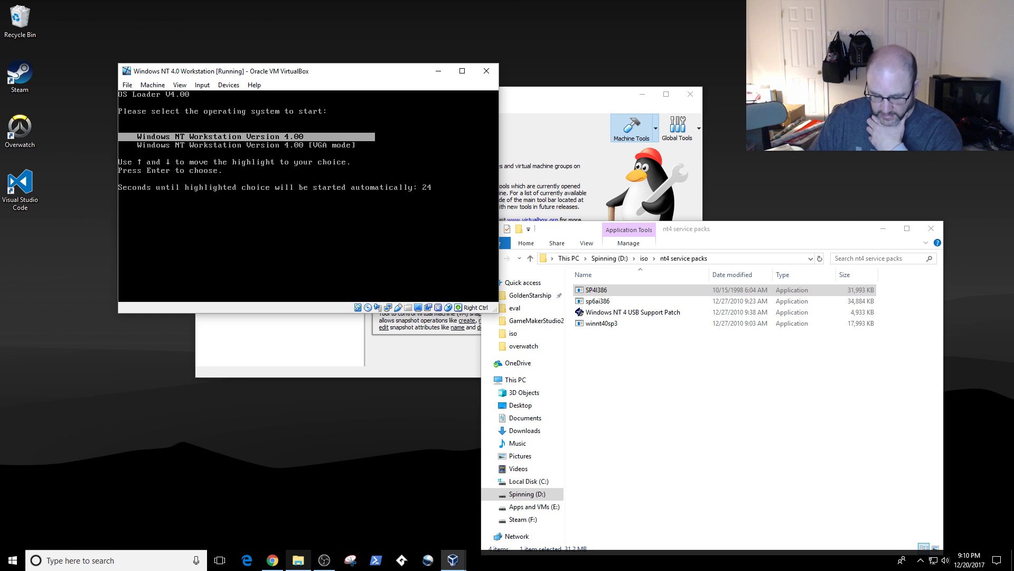
{"action": "key", "text": "Return"}
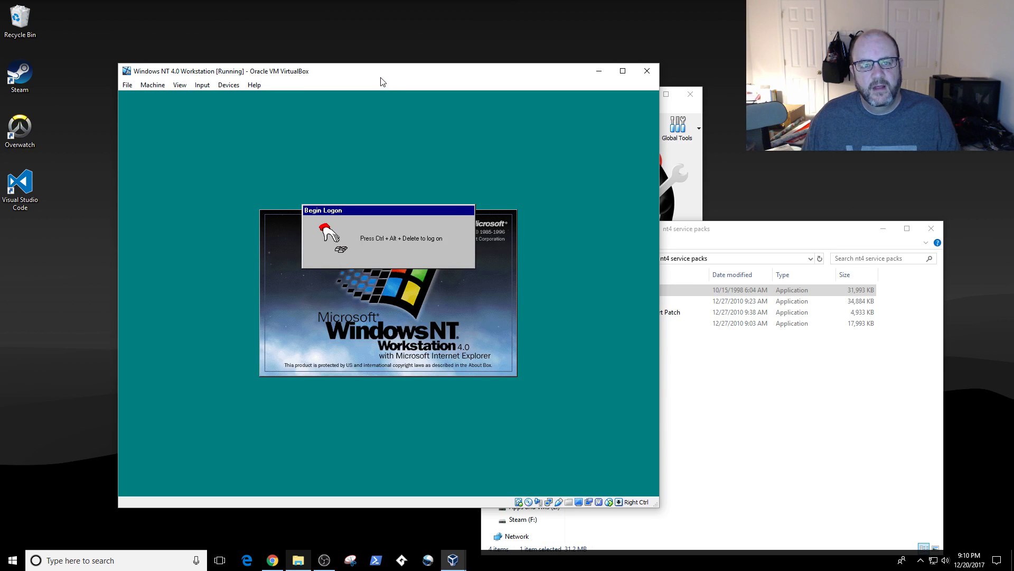
Reposition the virtual machine window, send it Ctrl-Alt-Del, log on as Administrator with the account password, and close the Welcome screen.
{"action": "left_click_drag", "start_coordinate": [381, 78], "coordinate": [316, 77]}
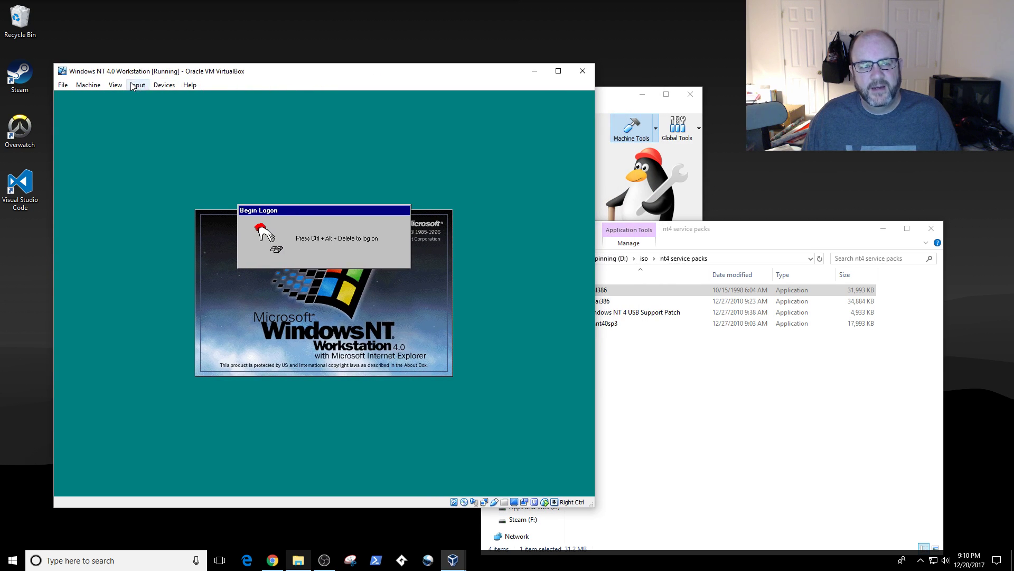
{"action": "left_click", "coordinate": [92, 86]}
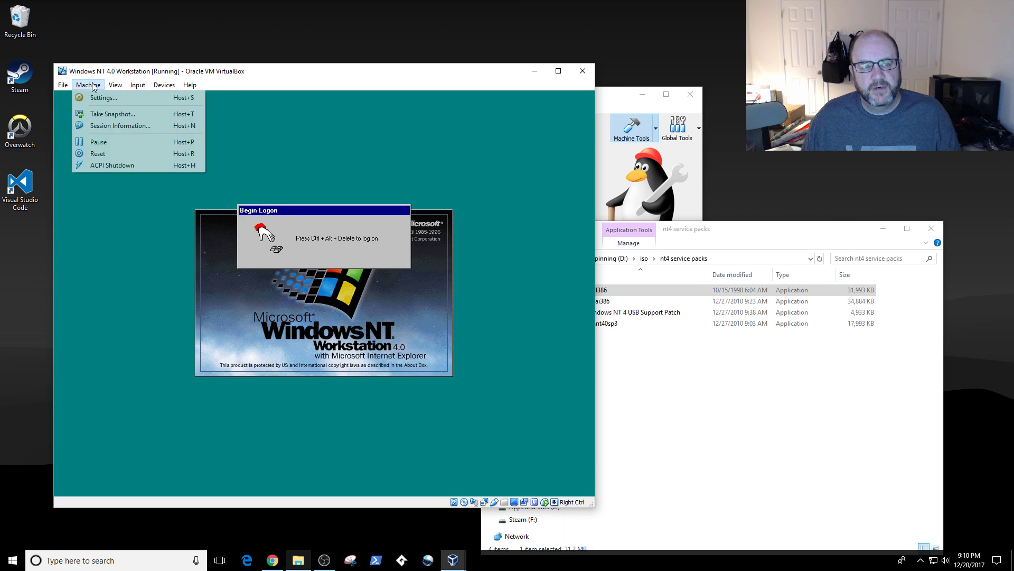
{"action": "mouse_move", "coordinate": [137, 86]}
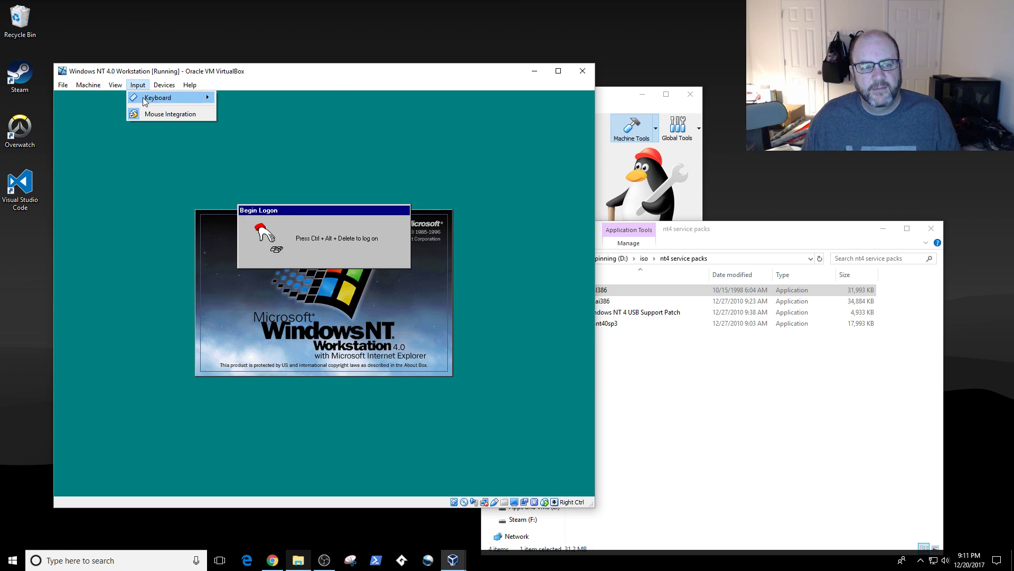
{"action": "left_click", "coordinate": [239, 111]}
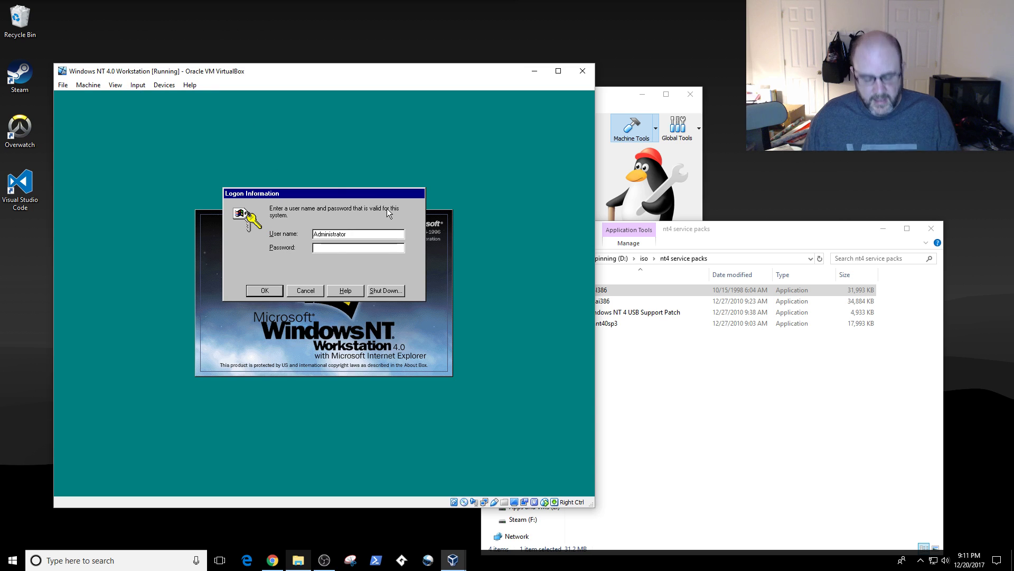
{"action": "type", "text": "******"}
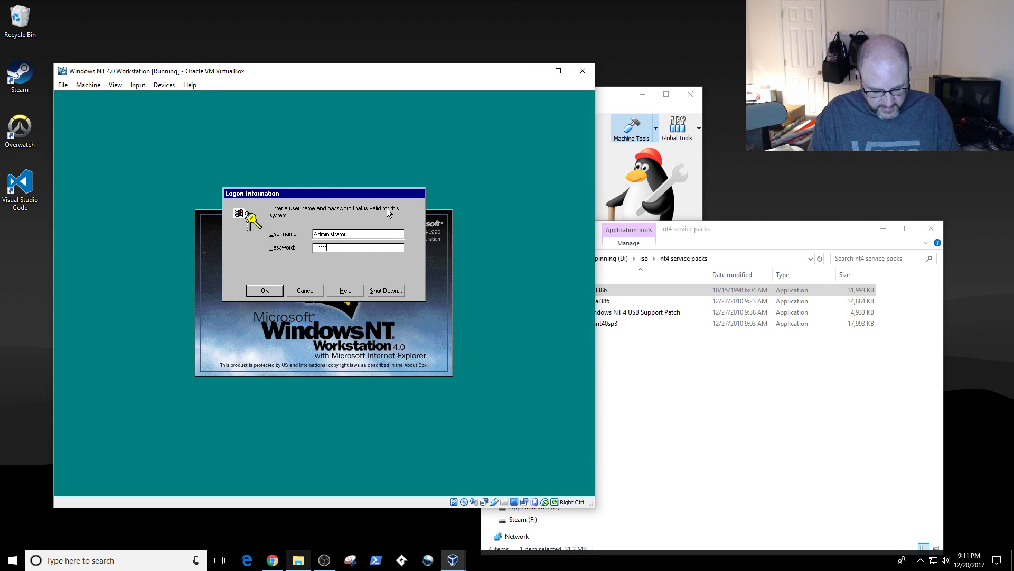
{"action": "type", "text": "**"}
{"action": "key", "text": "Return"}
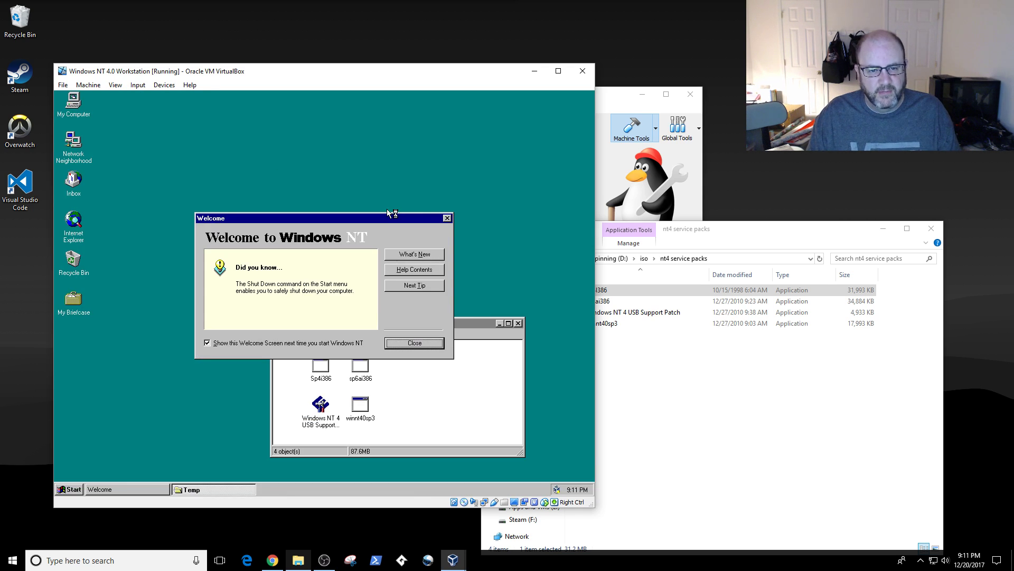
{"action": "left_click", "coordinate": [415, 344]}
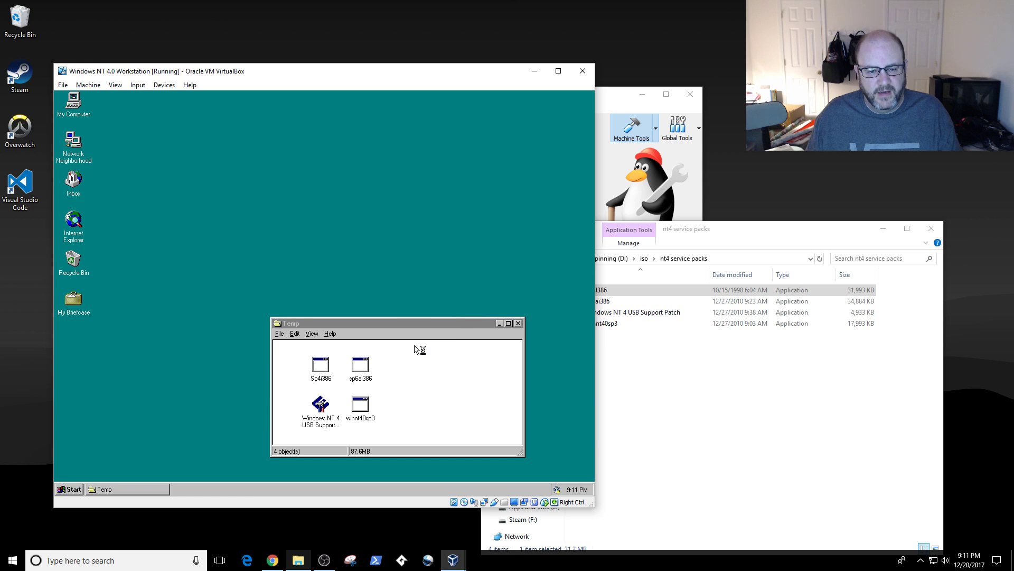
Install Service Pack 4 from Sp4i386 with the license accepted and no uninstall backup, and restart into Windows NT Workstation Version 4.00.
{"action": "double_click", "coordinate": [325, 371]}
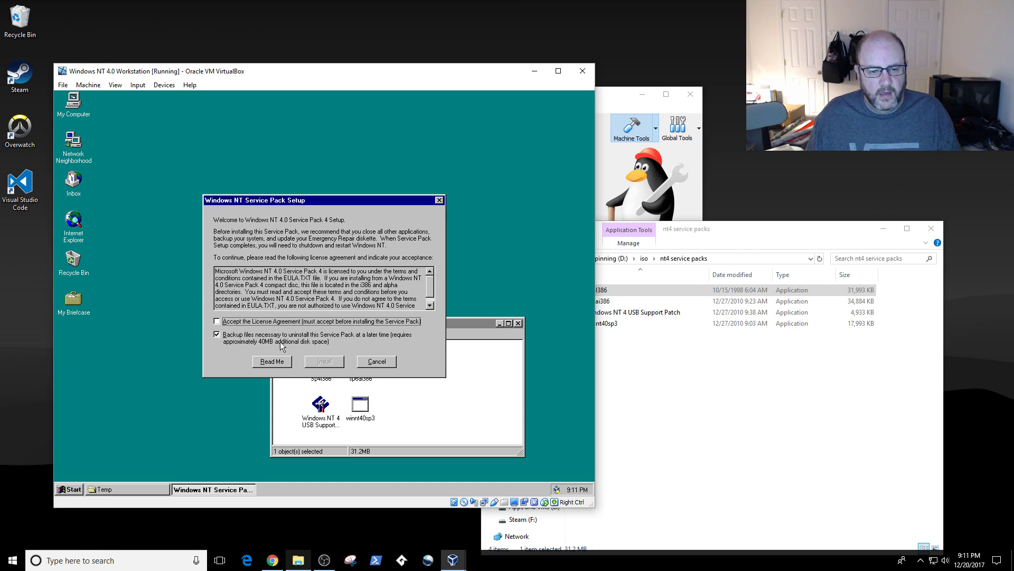
{"action": "left_click", "coordinate": [236, 336]}
{"action": "left_click", "coordinate": [236, 322]}
{"action": "left_click", "coordinate": [321, 362]}
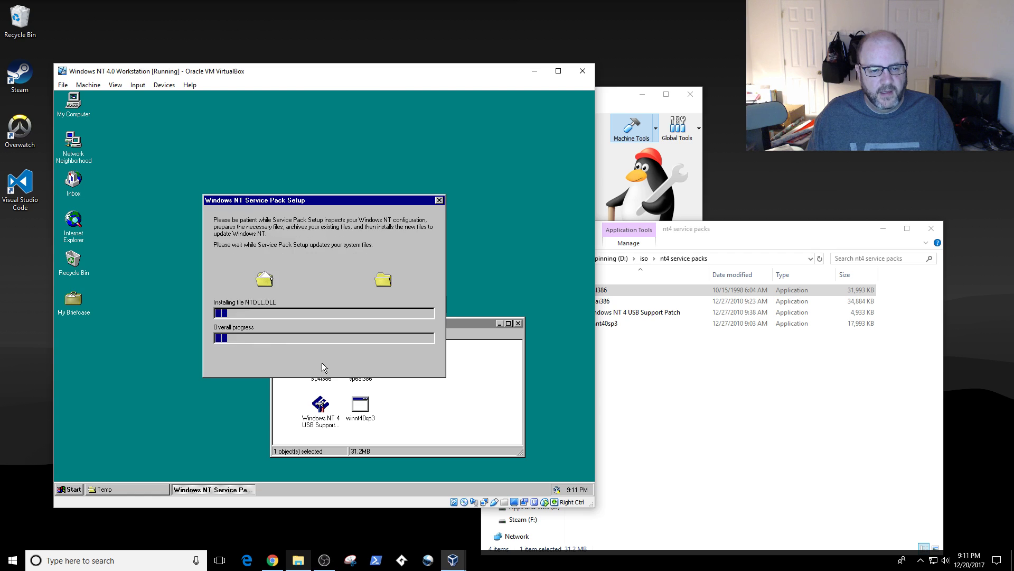
{"action": "left_click", "coordinate": [327, 321]}
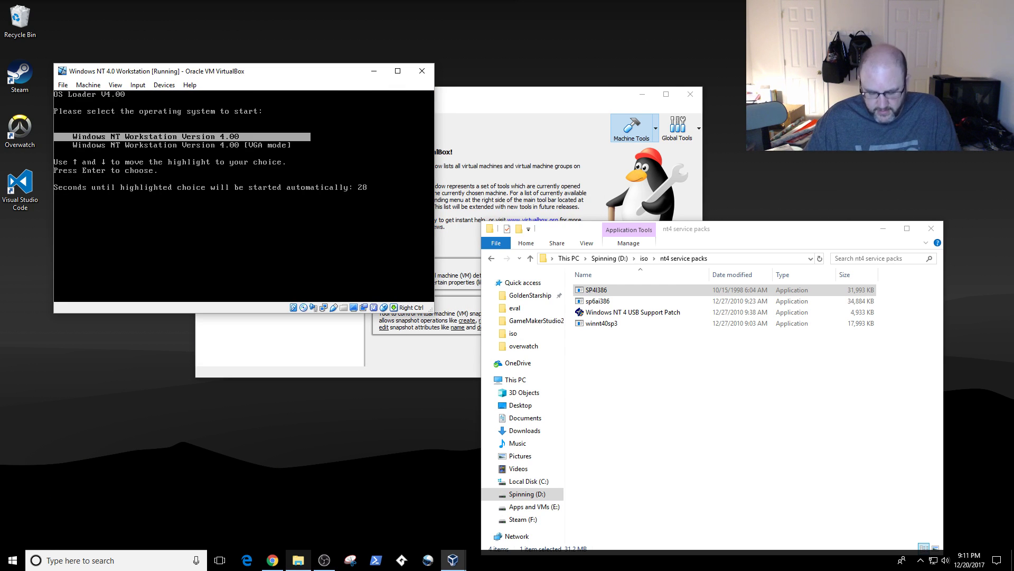
{"action": "key", "text": "Return"}
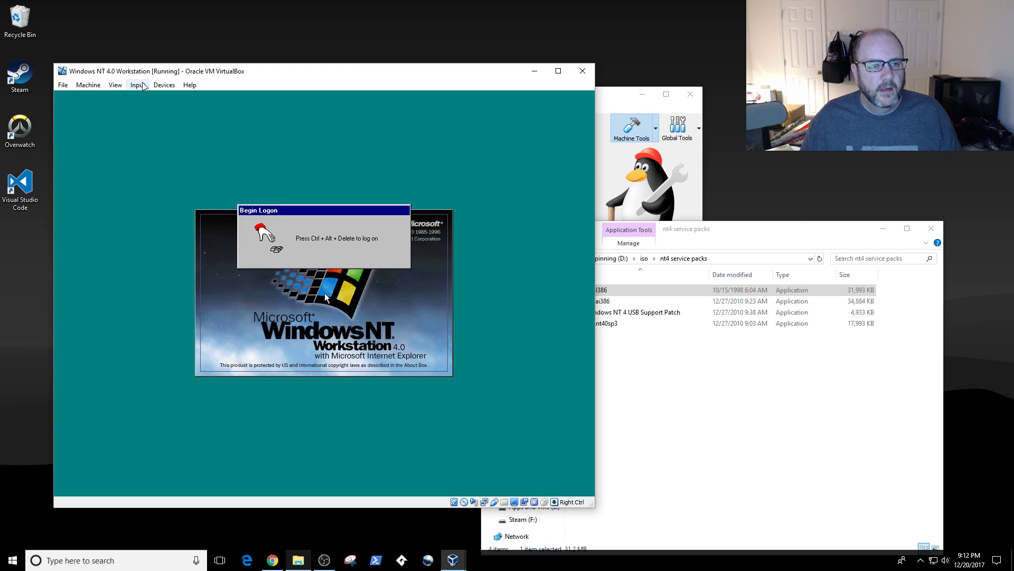
Send Ctrl-Alt-Del to the virtual machine and log on to Windows NT with the account password.
{"action": "left_click", "coordinate": [88, 84]}
{"action": "mouse_move", "coordinate": [157, 87]}
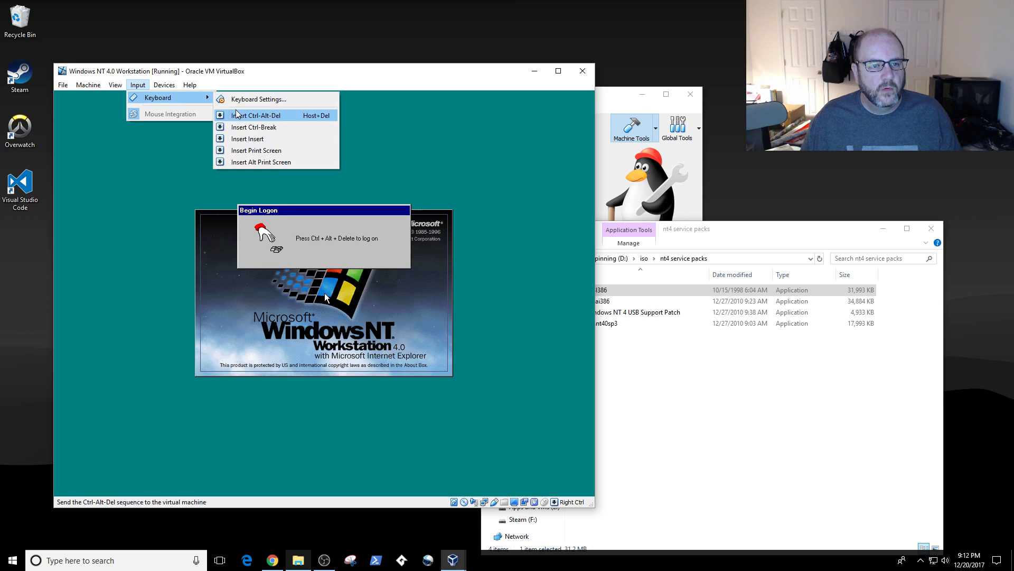
{"action": "left_click", "coordinate": [236, 115]}
{"action": "type", "text": "********"}
{"action": "key", "text": "Return"}
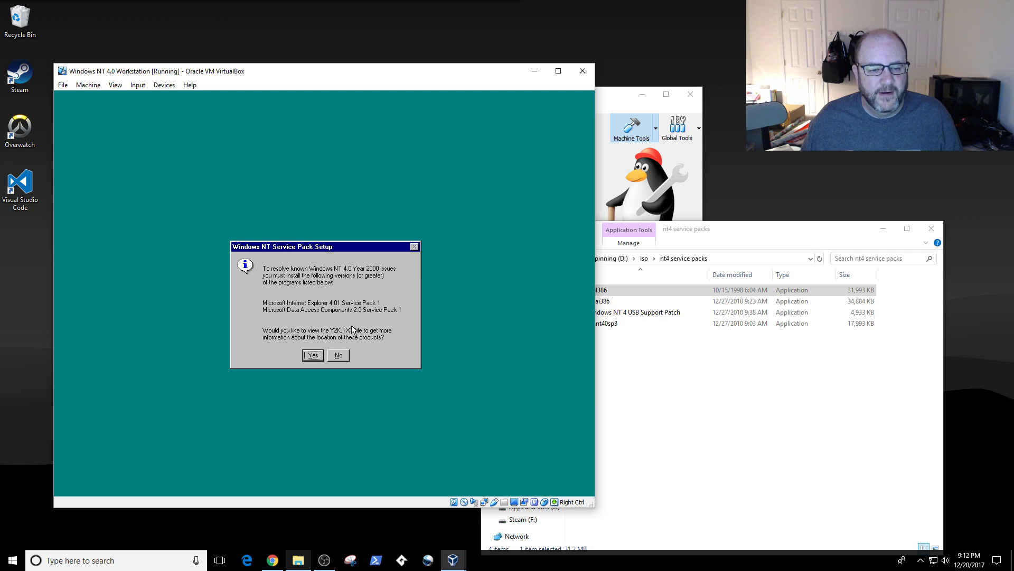
Read through the offered Y2K.TXT file on Year 2000 updates, and close it and the Welcome screen.
{"action": "left_click", "coordinate": [313, 355]}
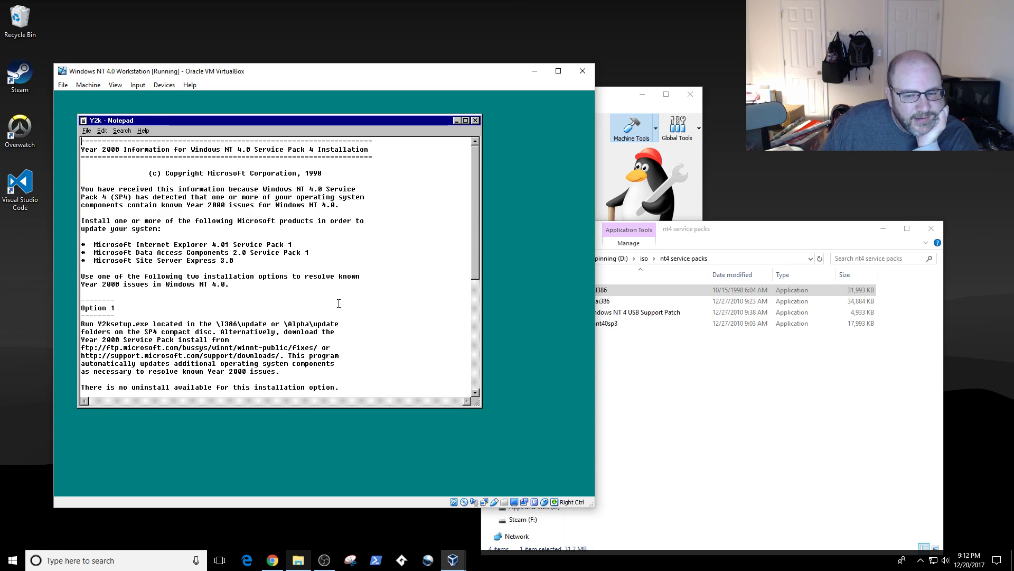
{"action": "left_click_drag", "start_coordinate": [474, 246], "coordinate": [480, 328]}
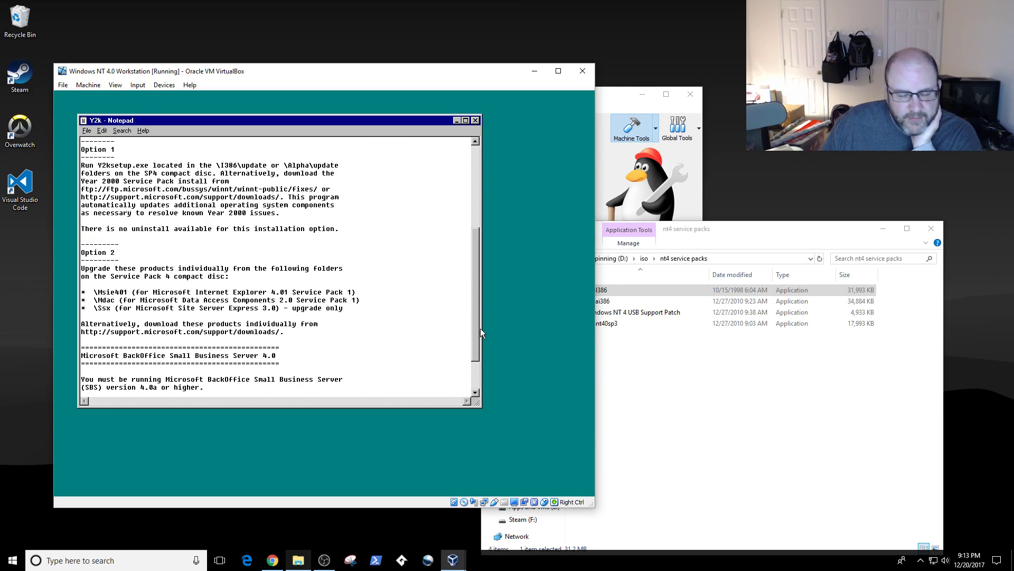
{"action": "left_click_drag", "start_coordinate": [480, 328], "coordinate": [475, 211]}
{"action": "left_click", "coordinate": [475, 120]}
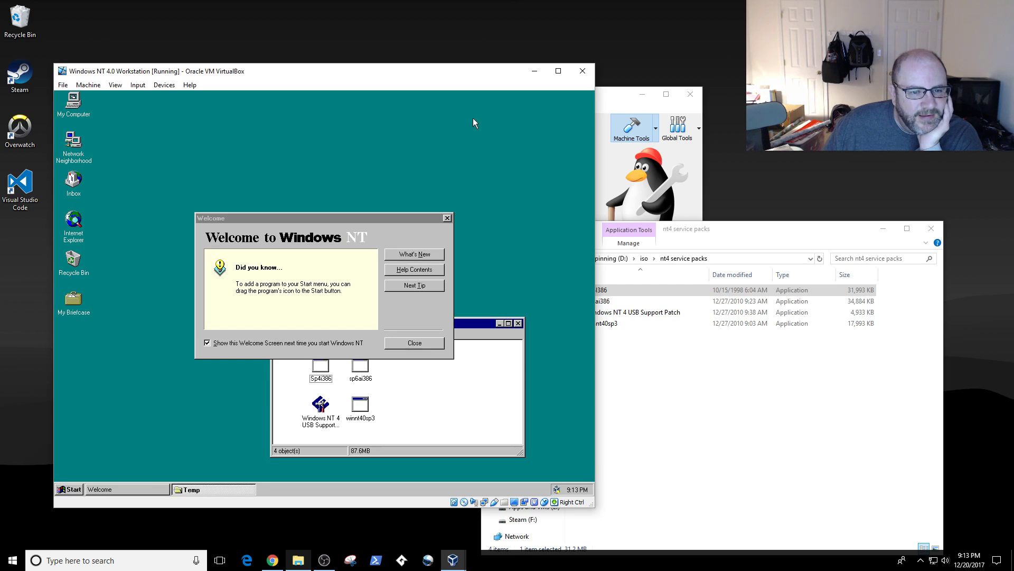
{"action": "left_click", "coordinate": [416, 345]}
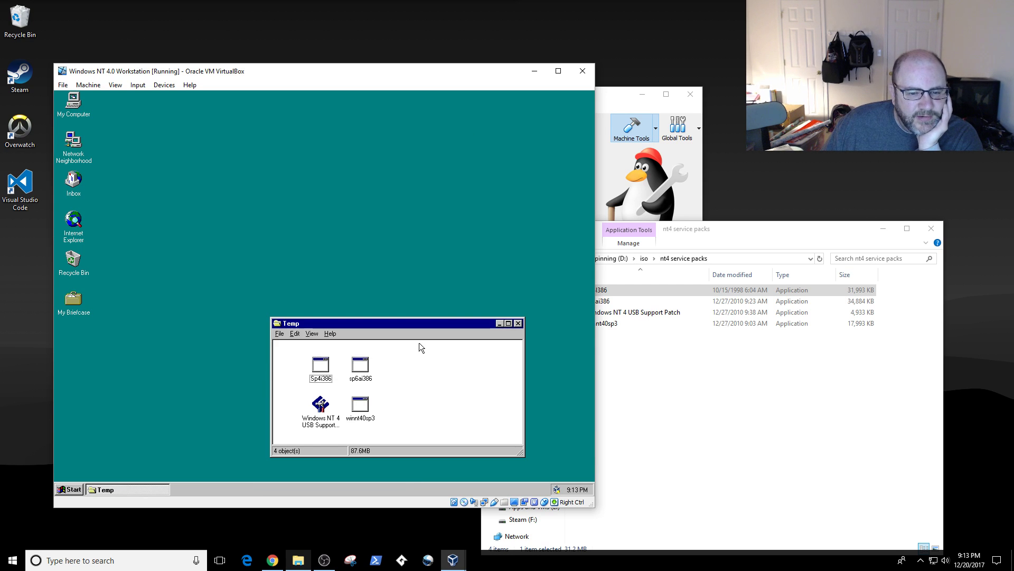
Install Service Pack 6 from sp6ai386 with the license accepted and no uninstall backup, and restart into Windows NT Workstation Version 4.00.
{"action": "left_click", "coordinate": [365, 370]}
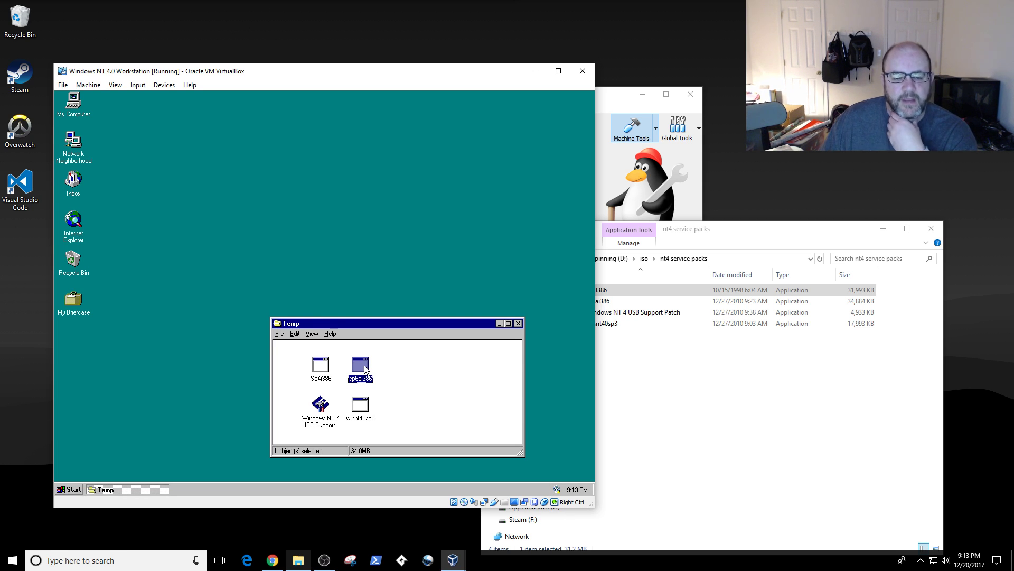
{"action": "double_click", "coordinate": [362, 366]}
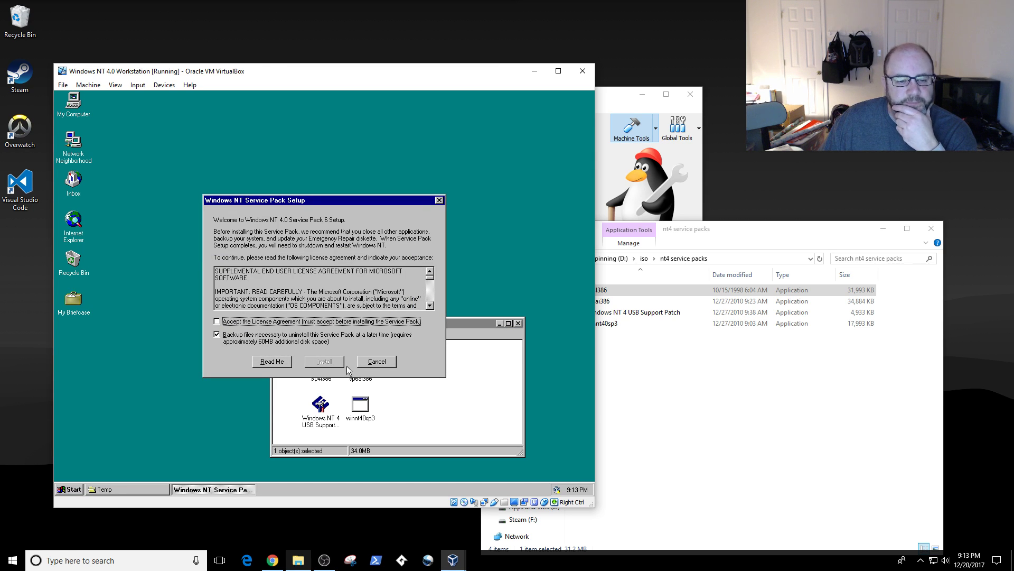
{"action": "left_click", "coordinate": [301, 323]}
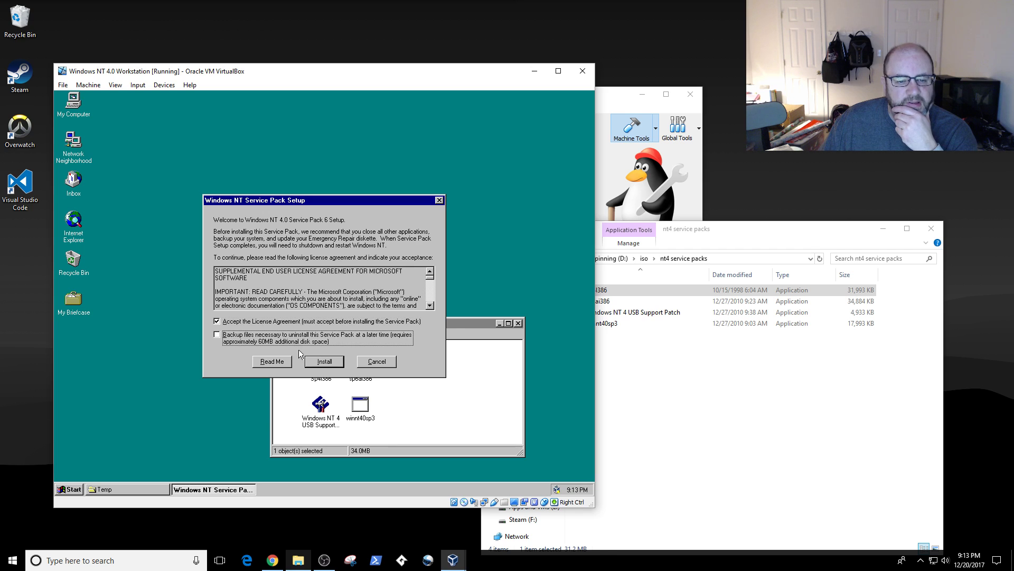
{"action": "left_click", "coordinate": [318, 361]}
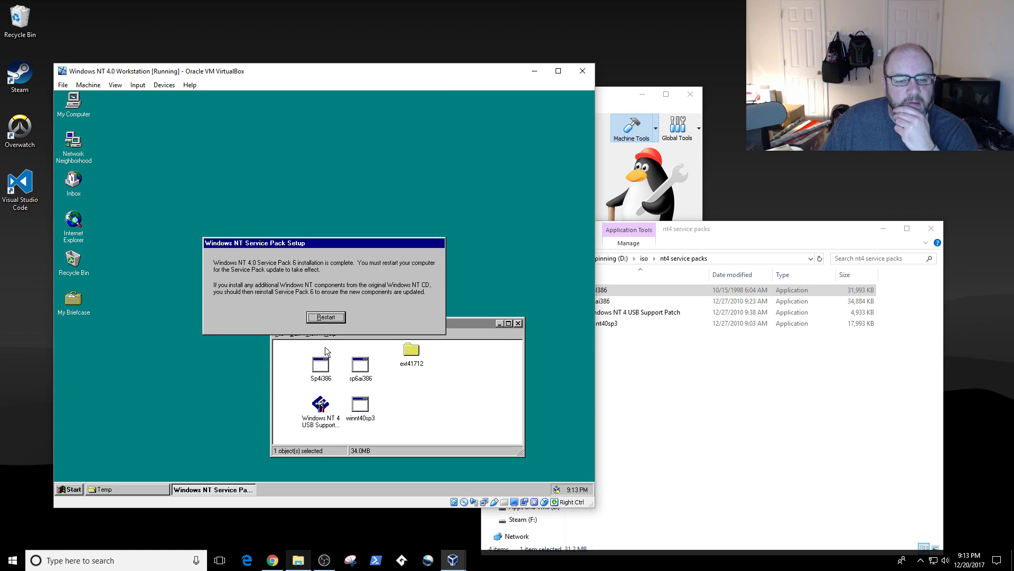
{"action": "left_click", "coordinate": [325, 317]}
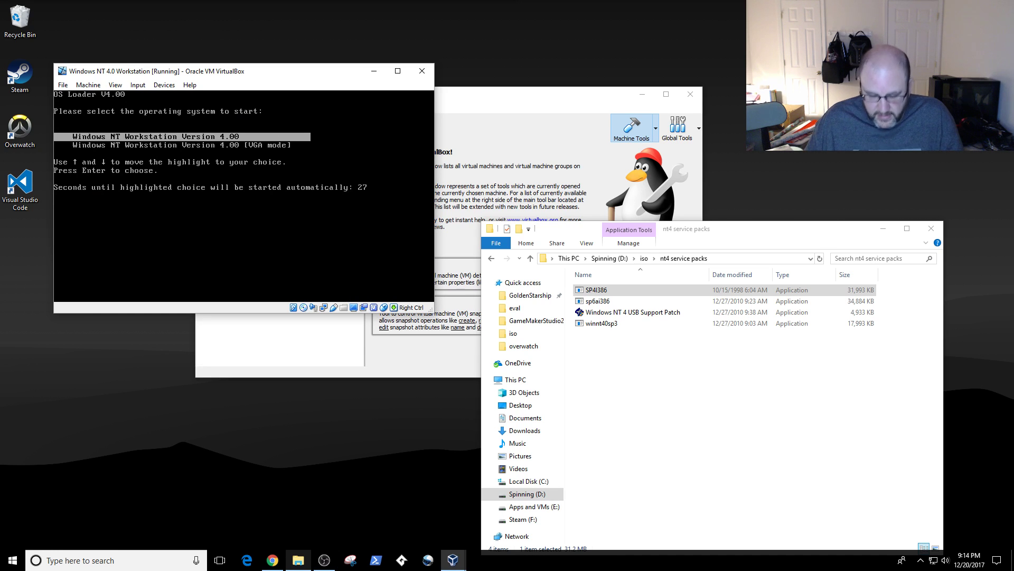
{"action": "key", "text": "Return"}
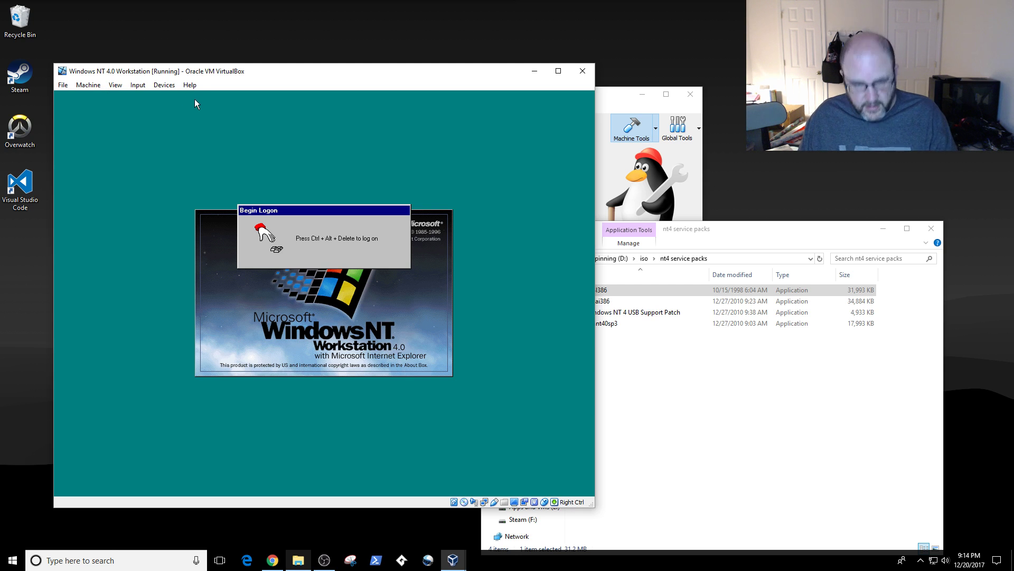
Send Ctrl-Alt-Del to the virtual machine, log on with the account password, and close the Welcome screen and the Temp folder.
{"action": "left_click", "coordinate": [164, 85]}
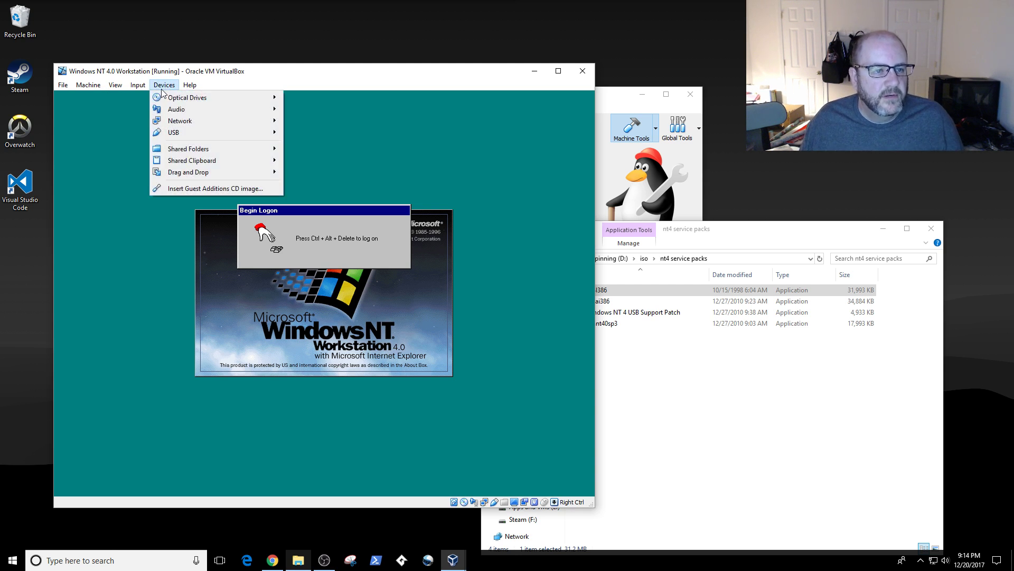
{"action": "mouse_move", "coordinate": [153, 98]}
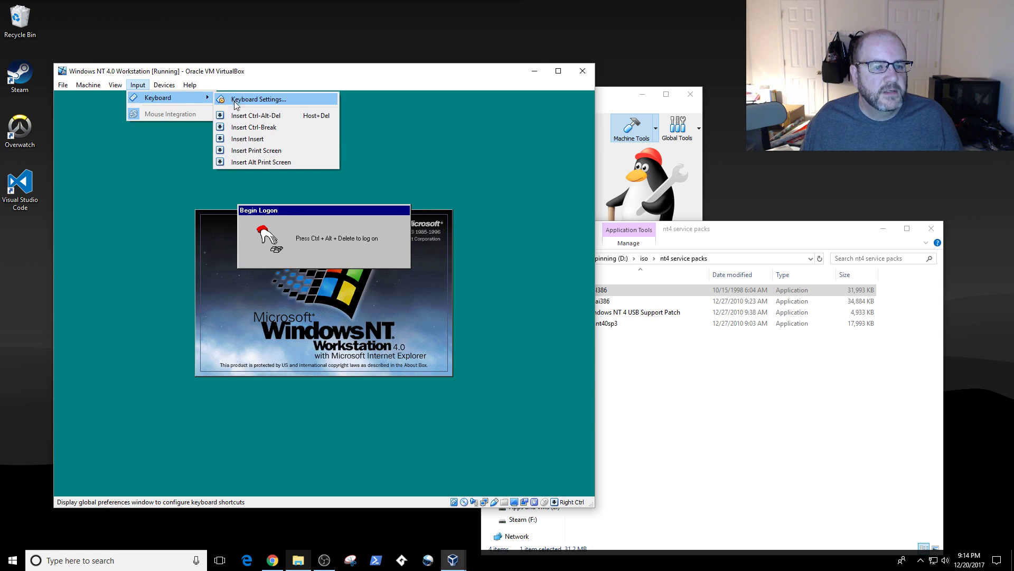
{"action": "left_click", "coordinate": [243, 115]}
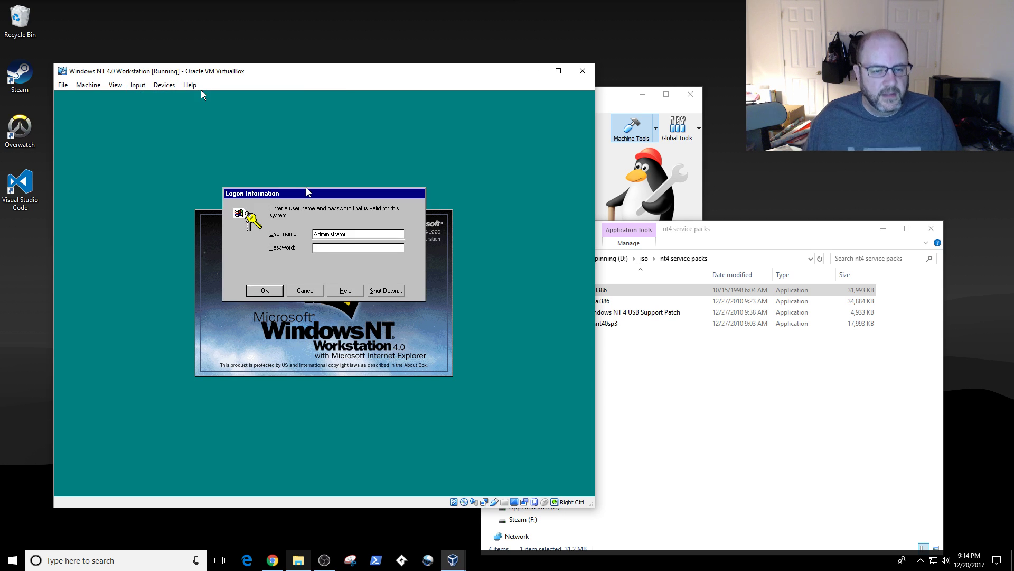
{"action": "type", "text": "******"}
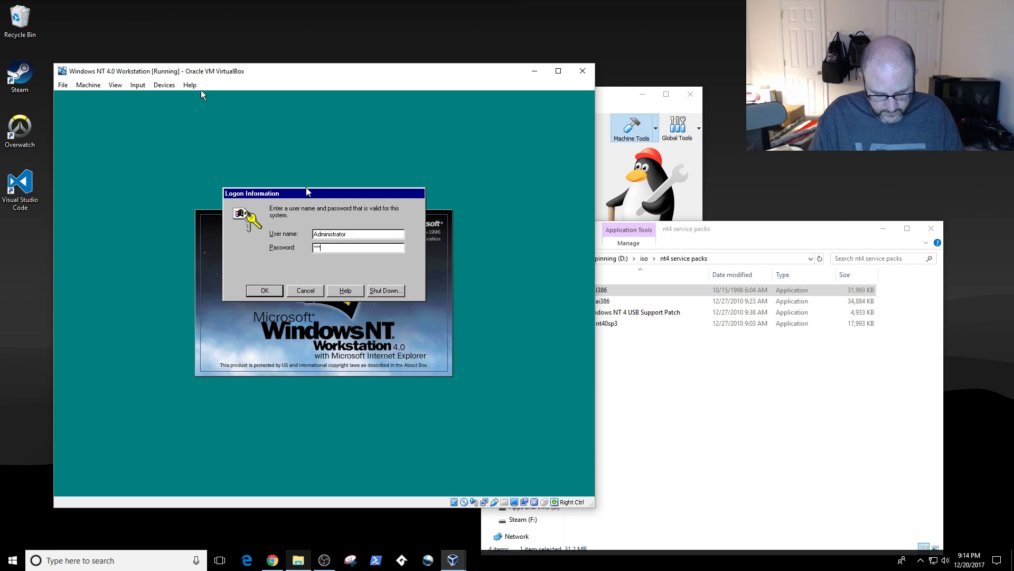
{"action": "key", "text": "Return"}
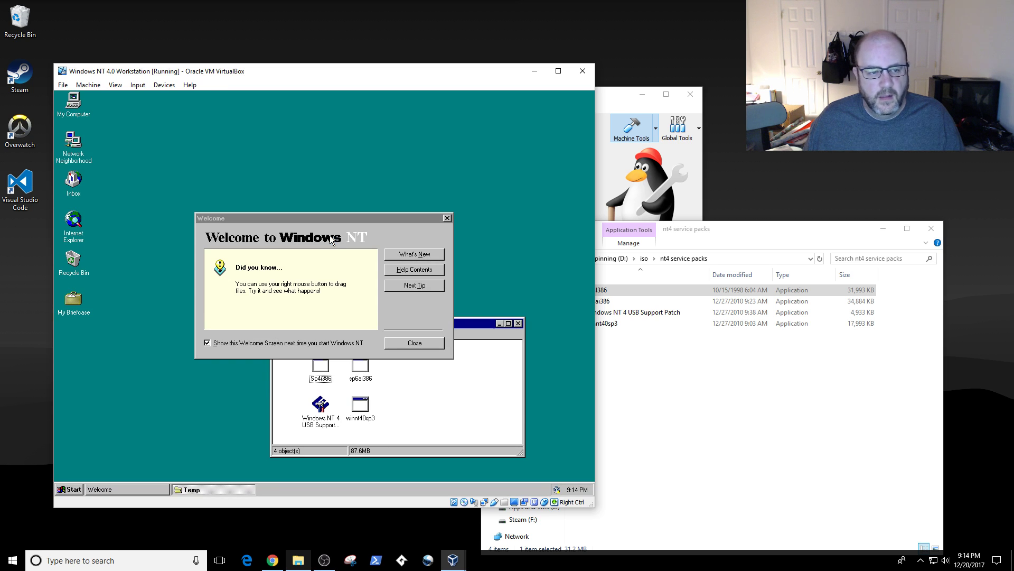
{"action": "left_click", "coordinate": [414, 343]}
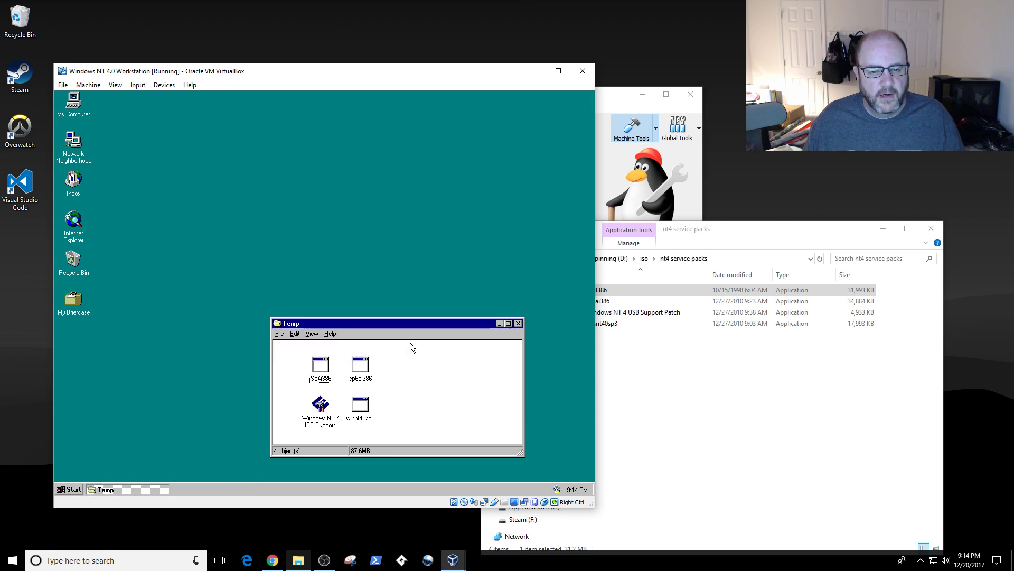
{"action": "left_click", "coordinate": [518, 323]}
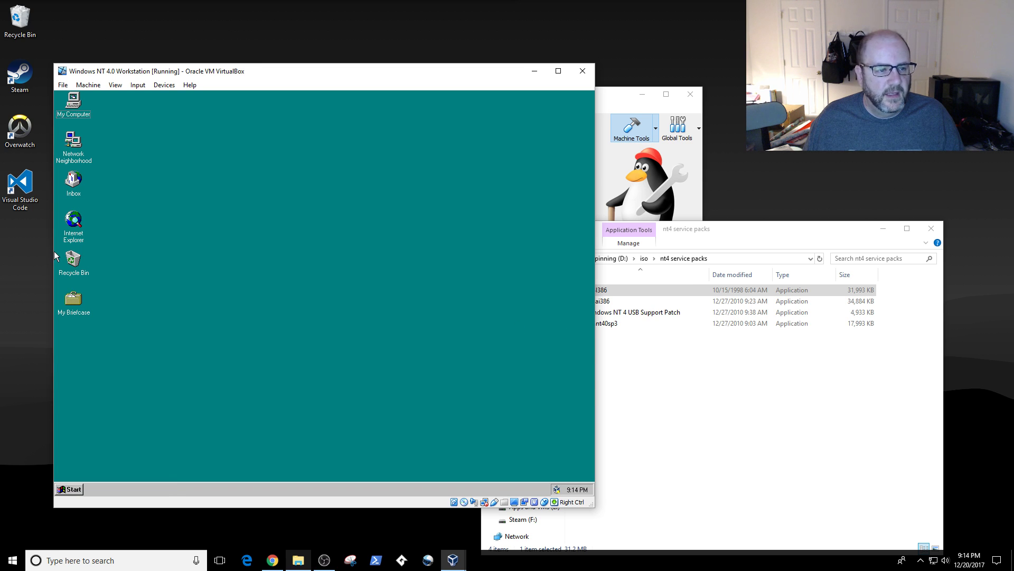
Open Internet Explorer in the guest and check its version in the About information.
{"action": "left_click", "coordinate": [73, 223]}
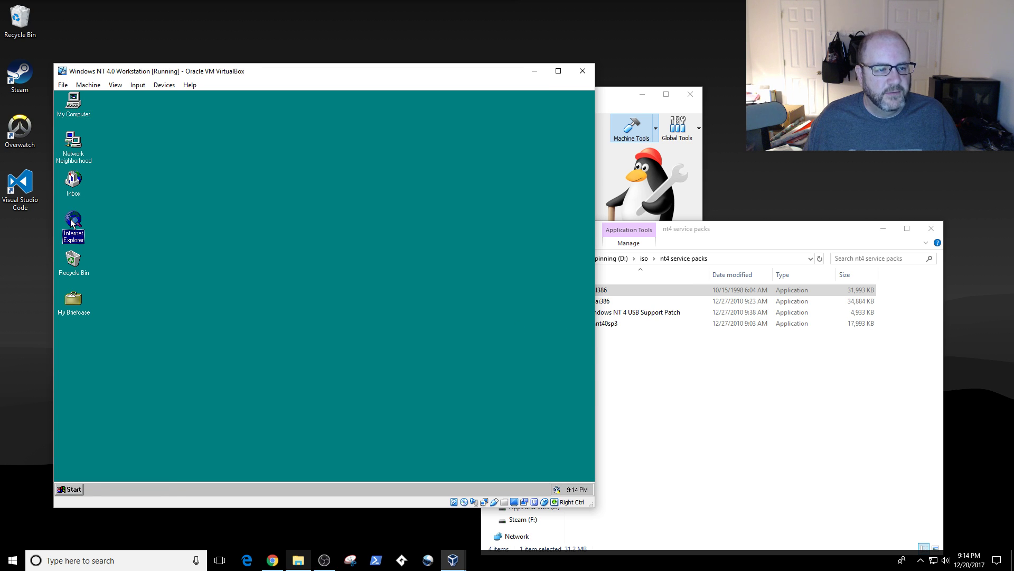
{"action": "double_click", "coordinate": [73, 224]}
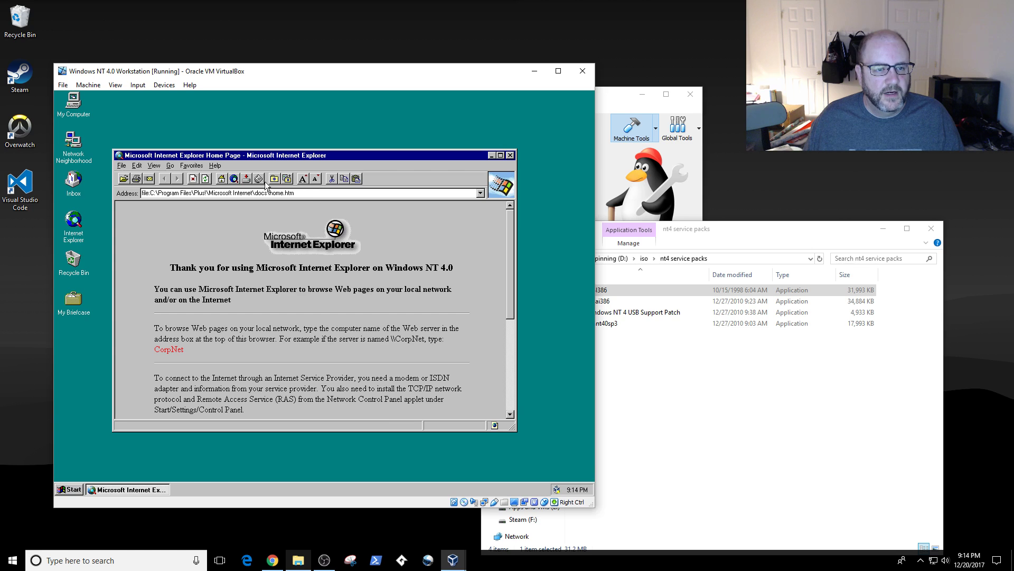
{"action": "left_click", "coordinate": [215, 165]}
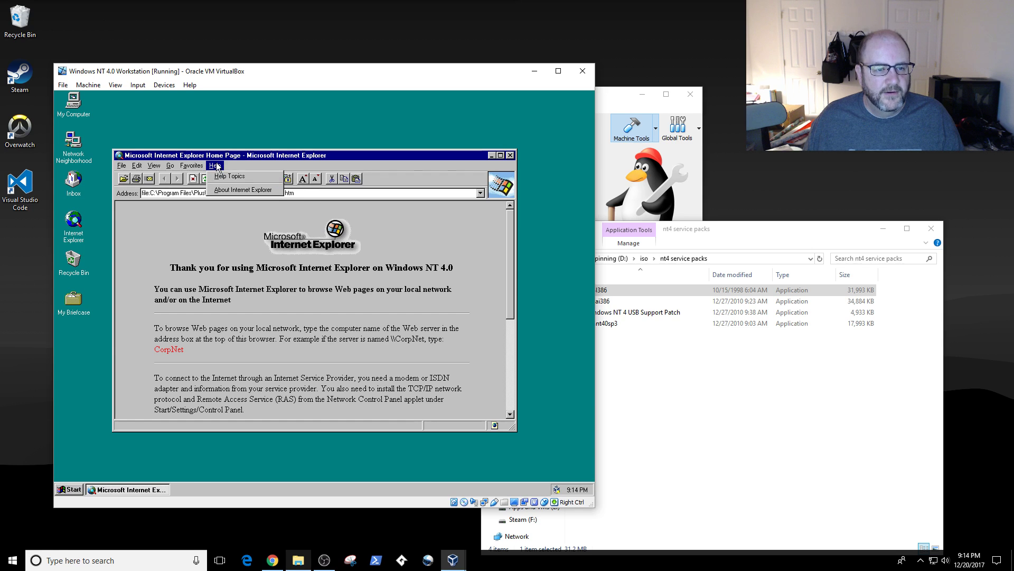
{"action": "left_click", "coordinate": [221, 190]}
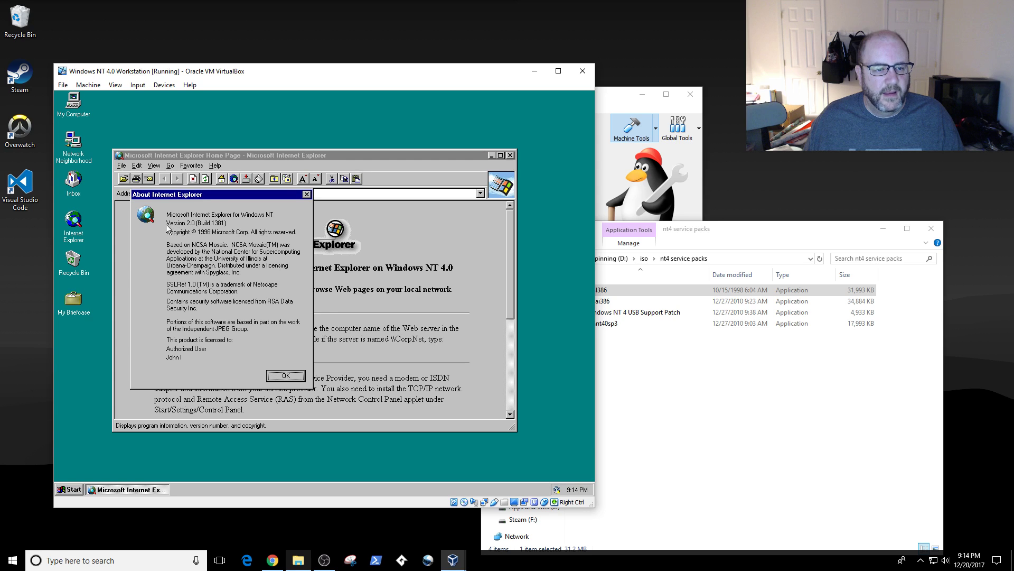
{"action": "left_click", "coordinate": [284, 377]}
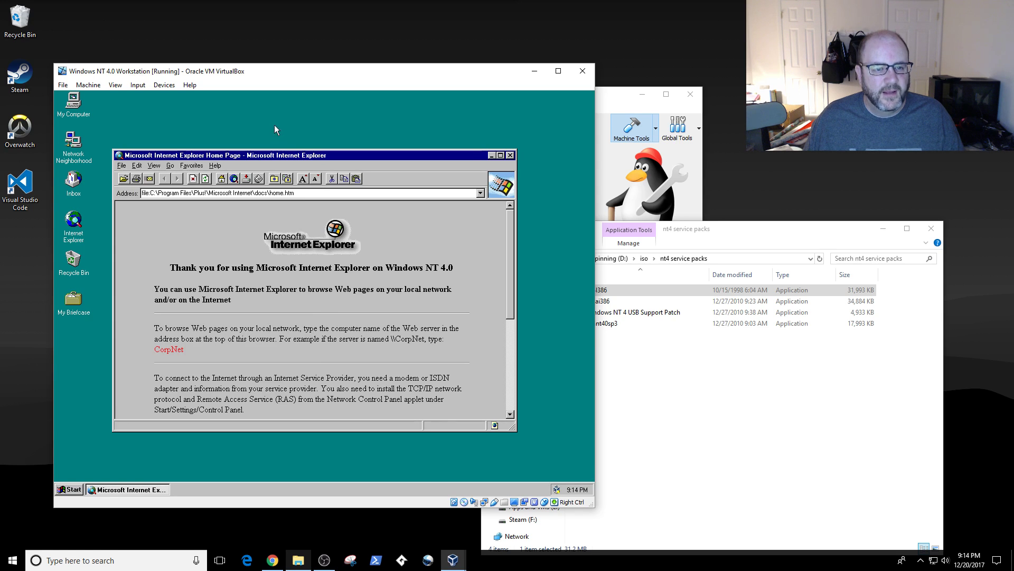
Load google.com in the guest's Internet Explorer, maximize the window, and search for firefox.
{"action": "left_click", "coordinate": [346, 193]}
{"action": "type", "text": "google.com"}
{"action": "key", "text": "Return"}
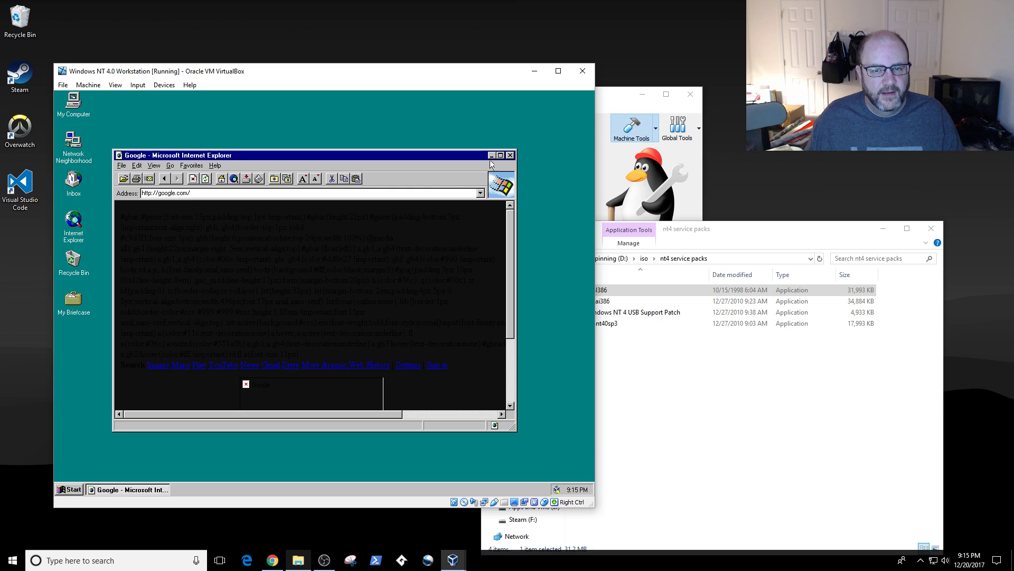
{"action": "left_click", "coordinate": [500, 156]}
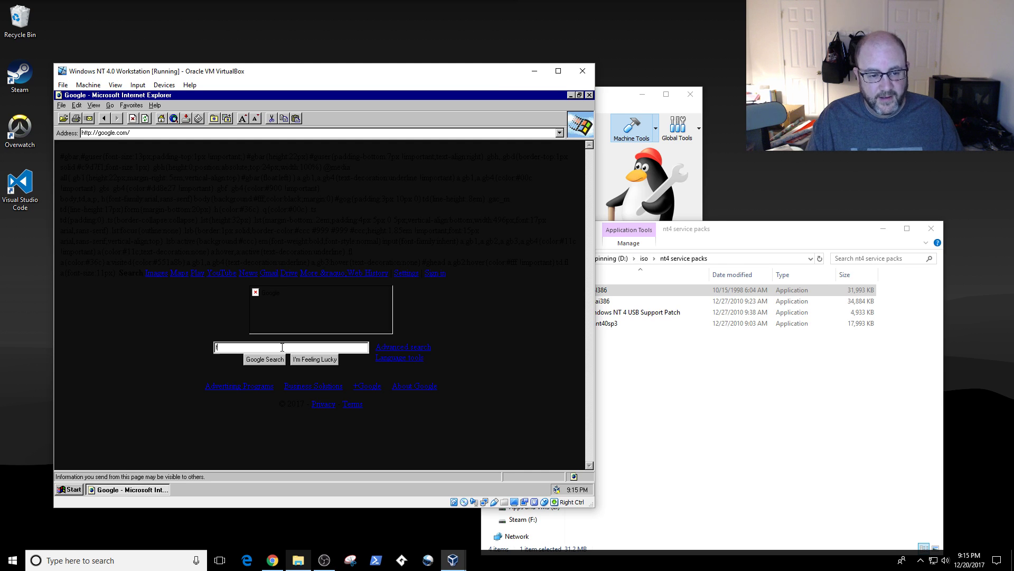
{"action": "type", "text": "irefox"}
{"action": "key", "text": "Return"}
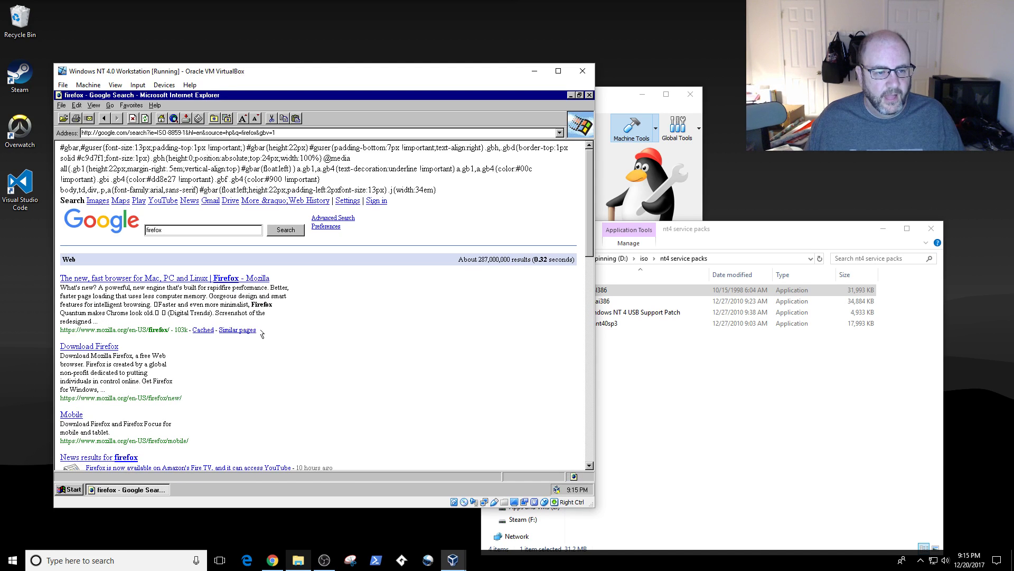
Try to open the first Mozilla Firefox result, look through the search results, and close Internet Explorer.
{"action": "left_click", "coordinate": [219, 279]}
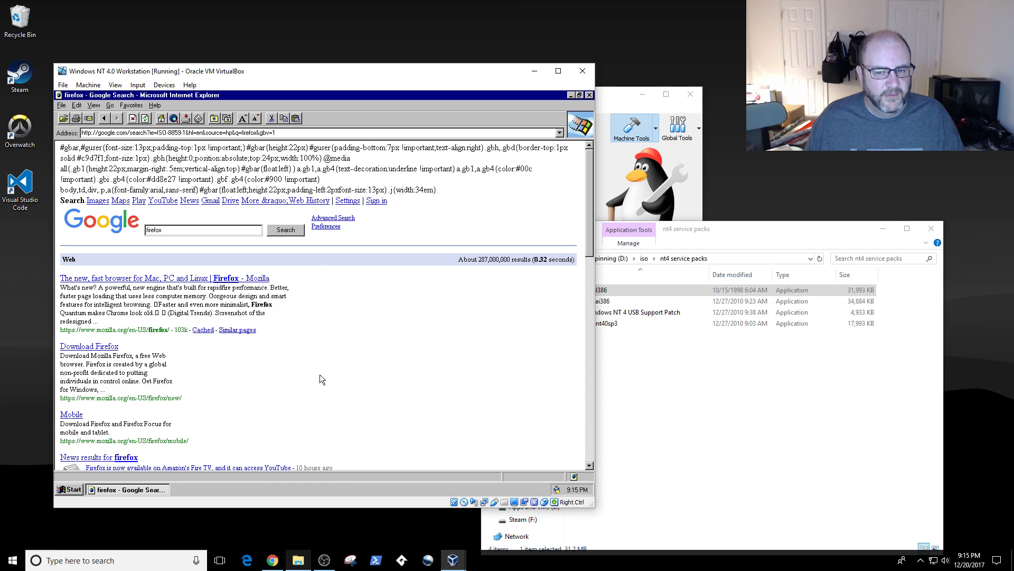
{"action": "scroll", "coordinate": [588, 249], "scroll_direction": "down", "scroll_amount": 2}
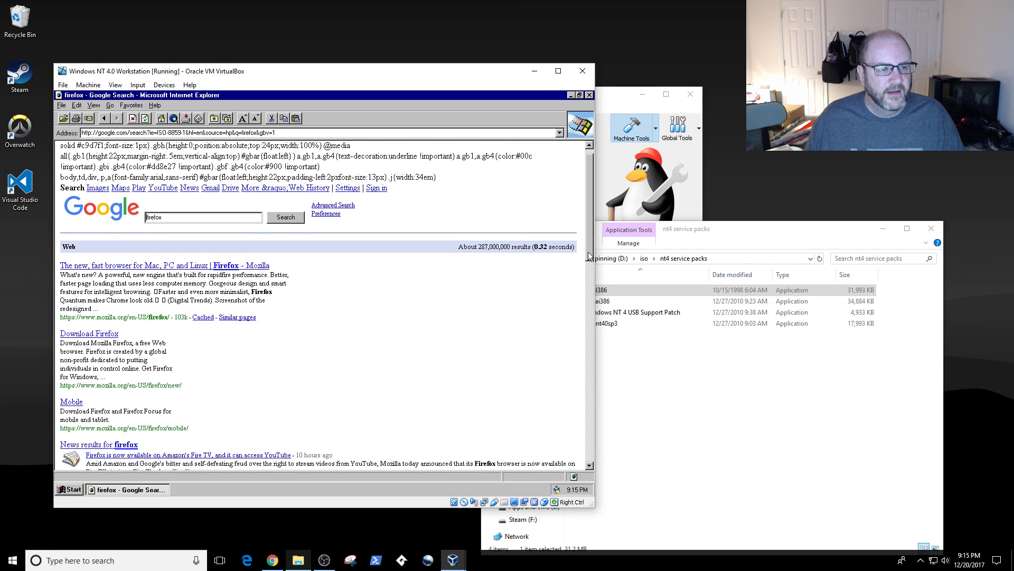
{"action": "scroll", "coordinate": [576, 296], "scroll_direction": "down", "scroll_amount": 3}
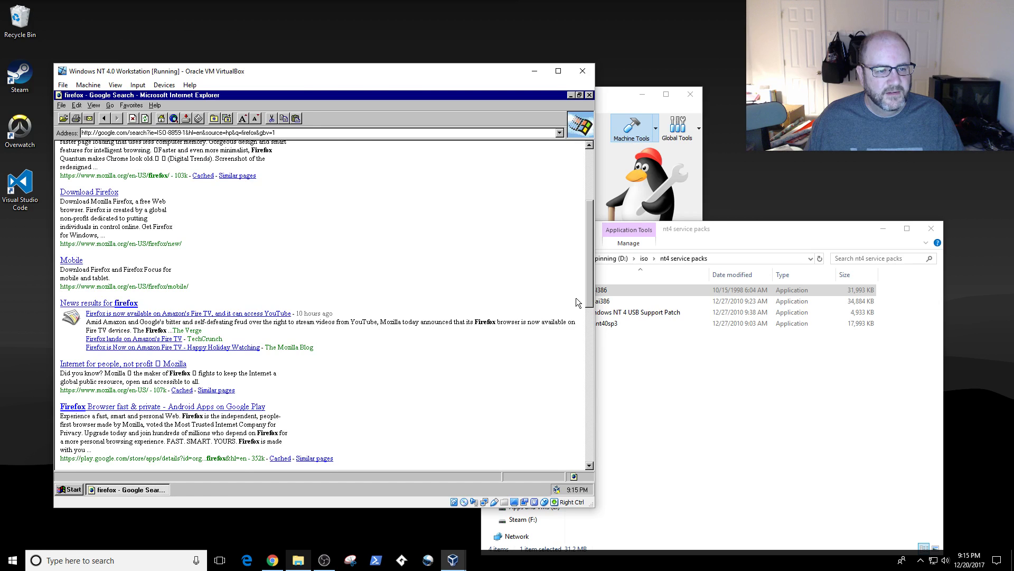
{"action": "scroll", "coordinate": [578, 302], "scroll_direction": "up", "scroll_amount": 5}
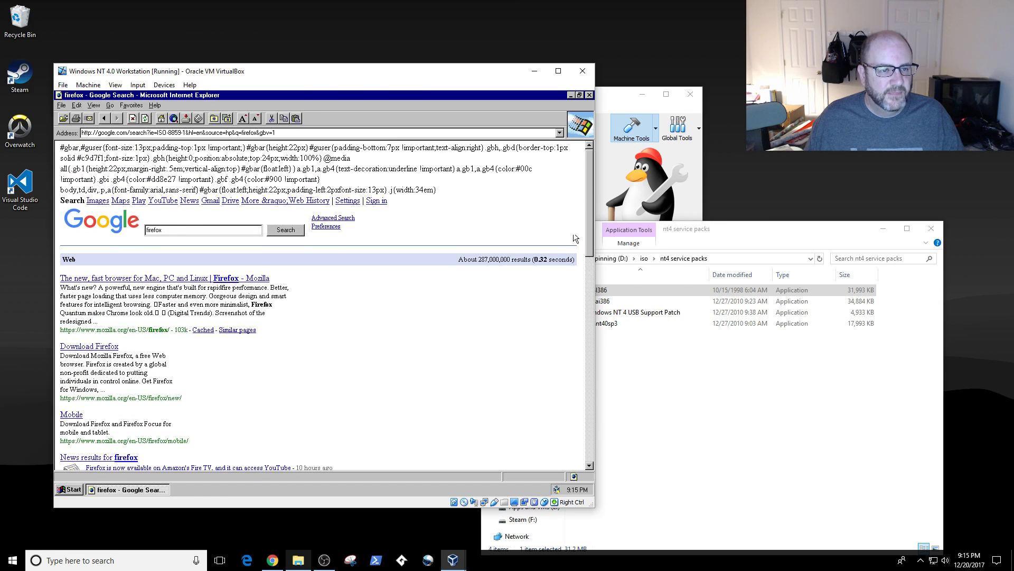
{"action": "left_click", "coordinate": [580, 95]}
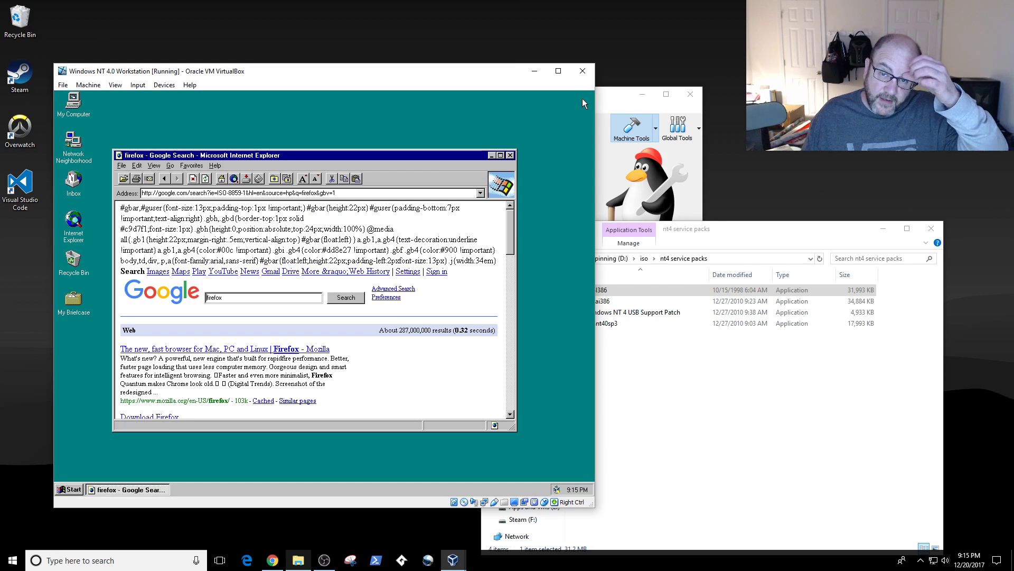
{"action": "left_click", "coordinate": [509, 154]}
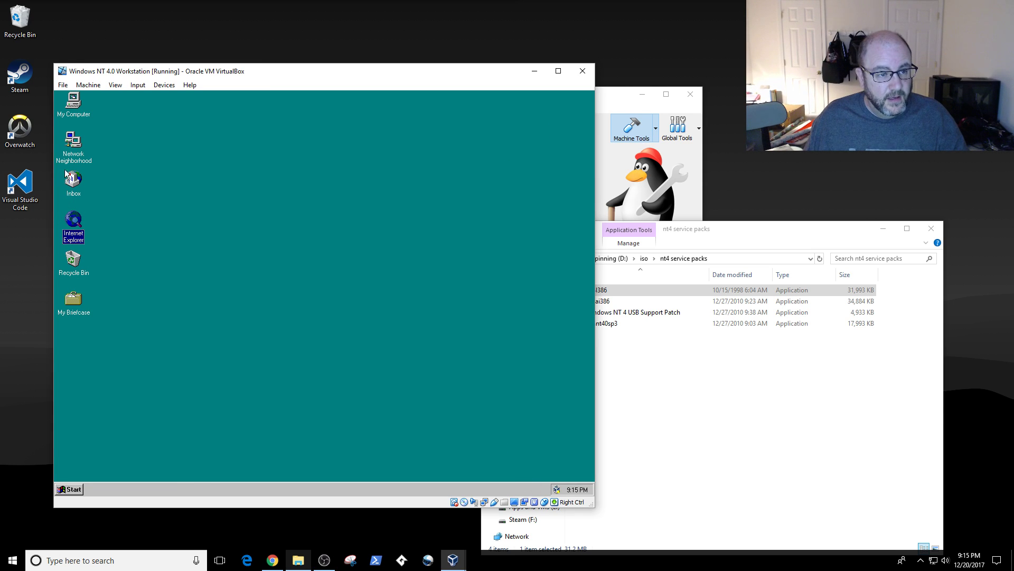
Examine the C: drive's General, Tools, Sharing and Security properties, and close them along with My Computer.
{"action": "left_click", "coordinate": [71, 107]}
{"action": "double_click", "coordinate": [70, 107]}
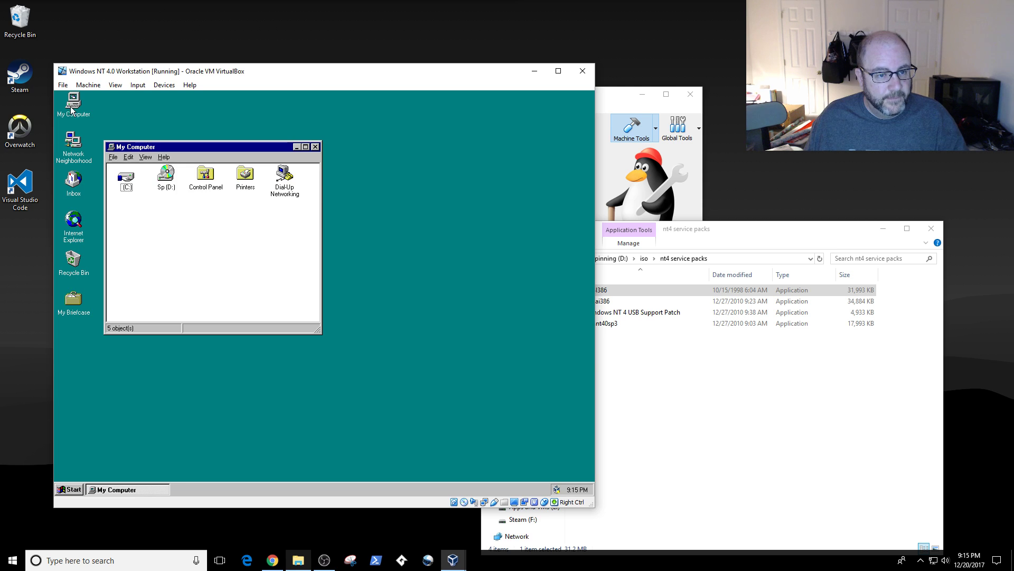
{"action": "right_click", "coordinate": [125, 180]}
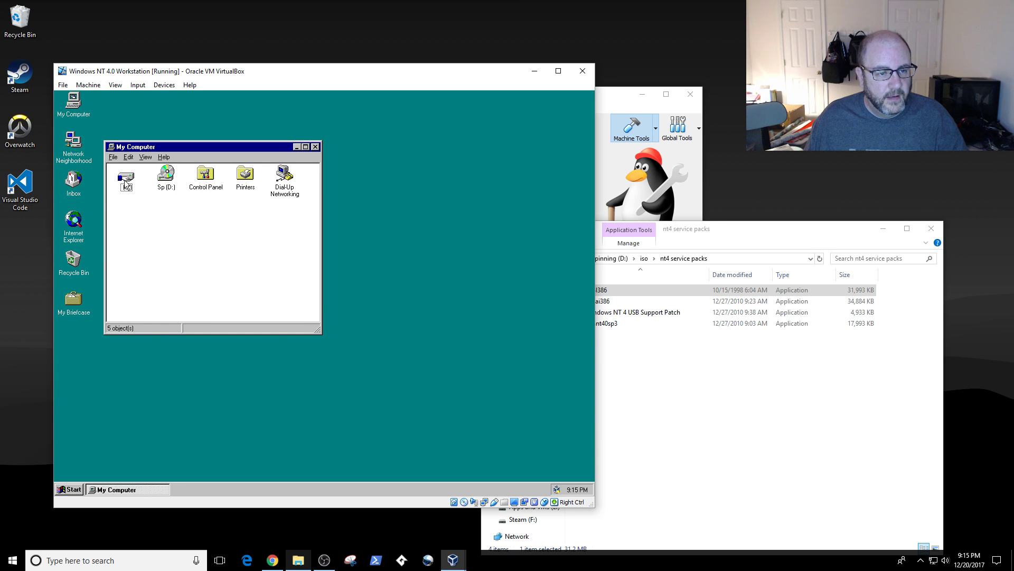
{"action": "left_click", "coordinate": [159, 260]}
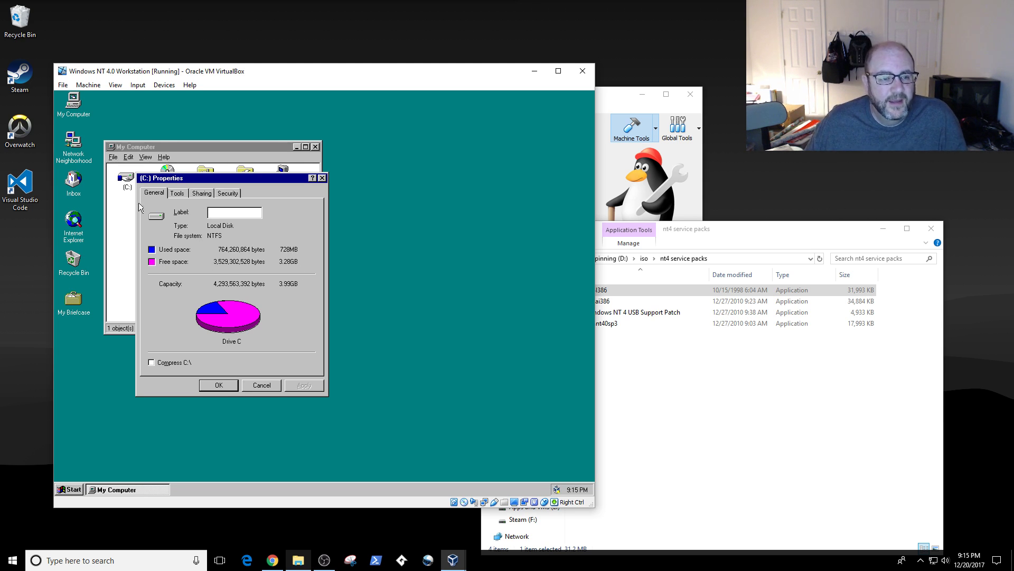
{"action": "left_click", "coordinate": [171, 194]}
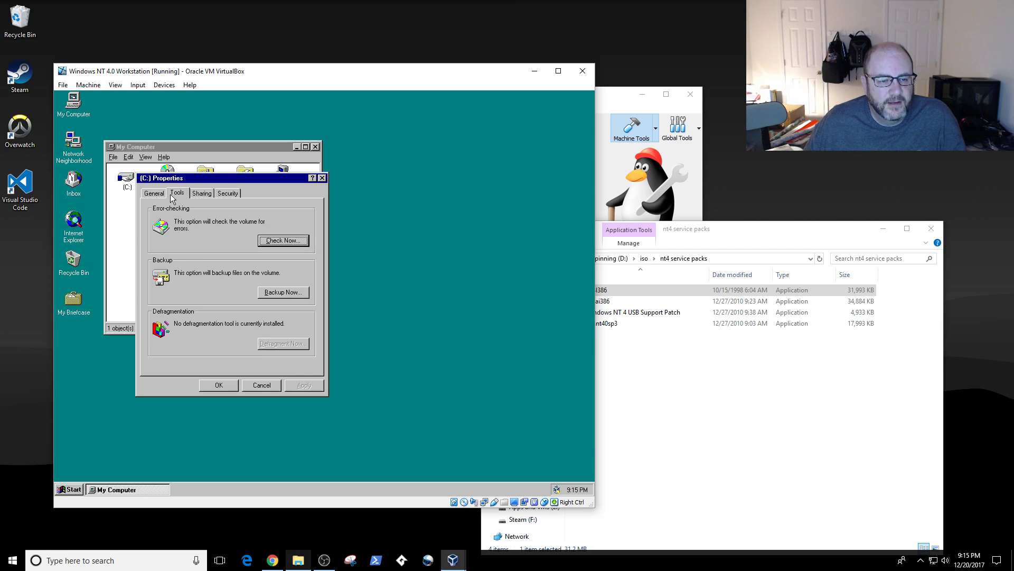
{"action": "left_click", "coordinate": [200, 194]}
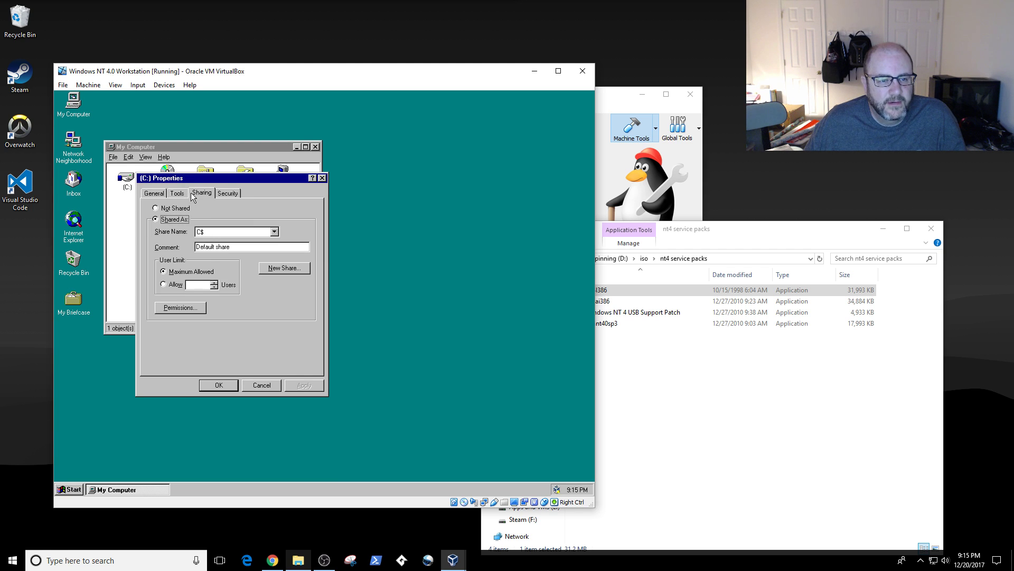
{"action": "left_click", "coordinate": [222, 192]}
{"action": "left_click", "coordinate": [274, 387]}
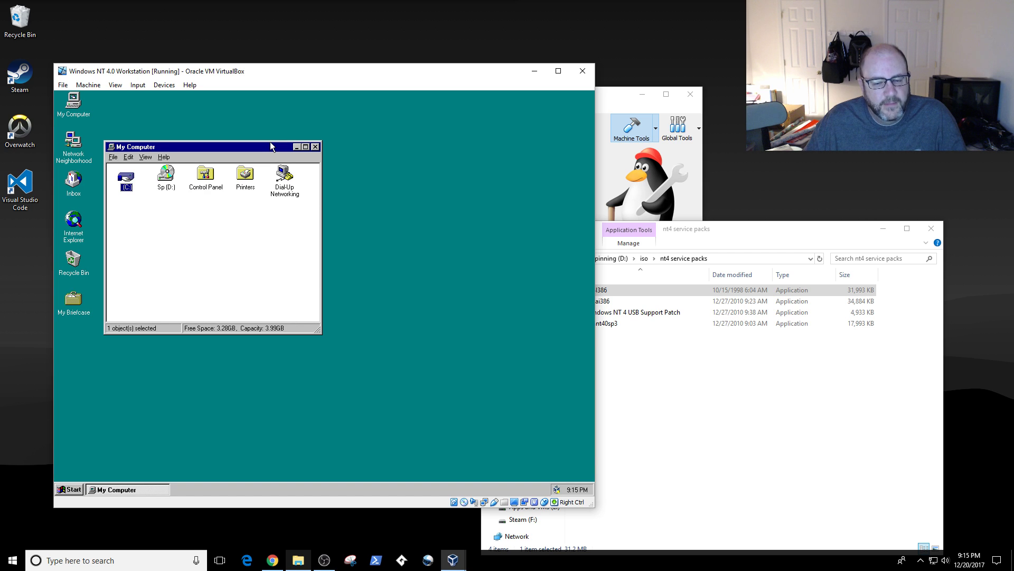
{"action": "left_click", "coordinate": [316, 146]}
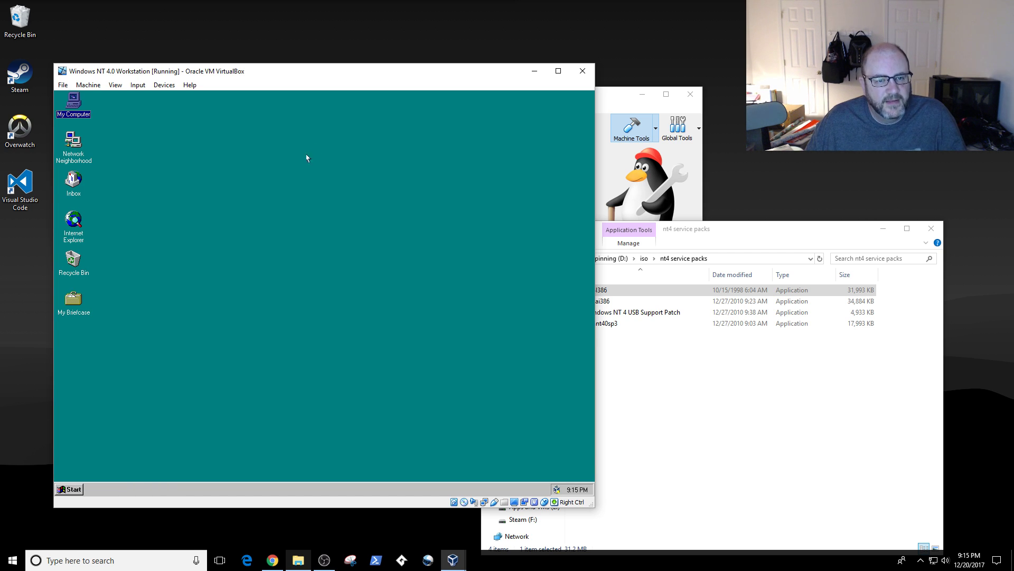
{"action": "left_click", "coordinate": [68, 490]}
{"action": "left_click", "coordinate": [90, 478]}
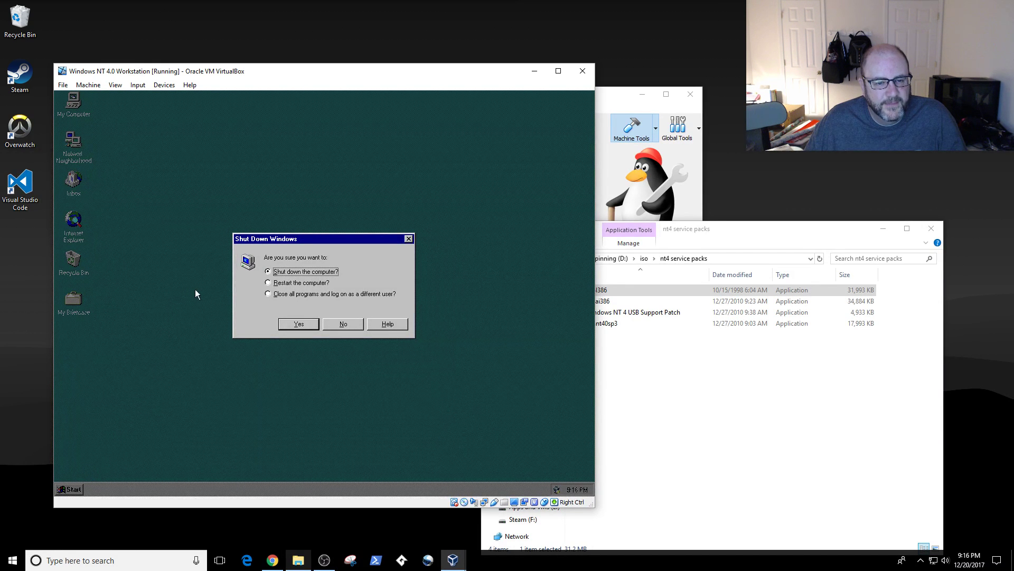
{"action": "key", "text": "Escape"}
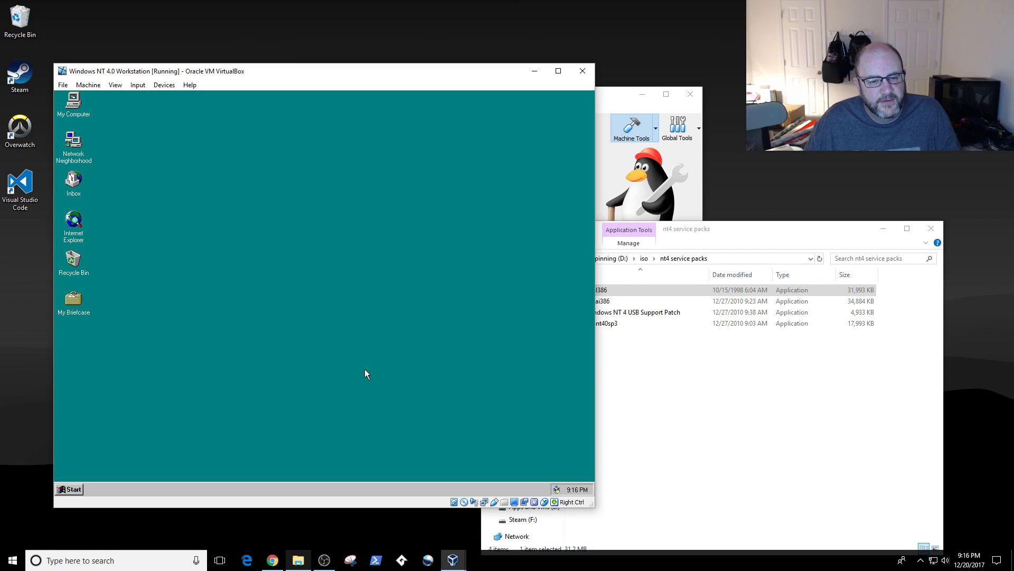
Shut down Windows NT inside the virtual machine with the option to shut down the computer.
{"action": "left_click", "coordinate": [68, 489]}
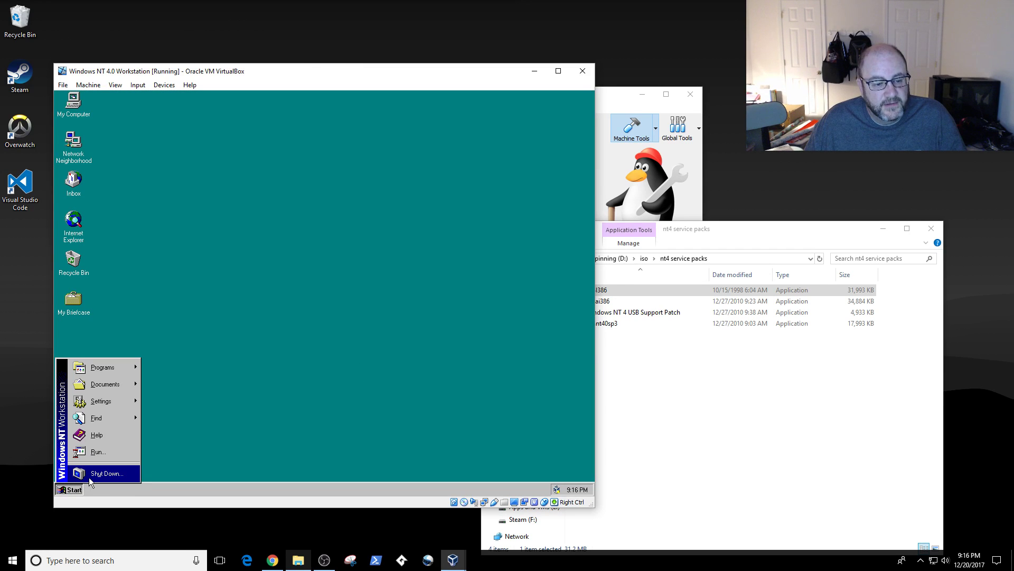
{"action": "left_click", "coordinate": [89, 477]}
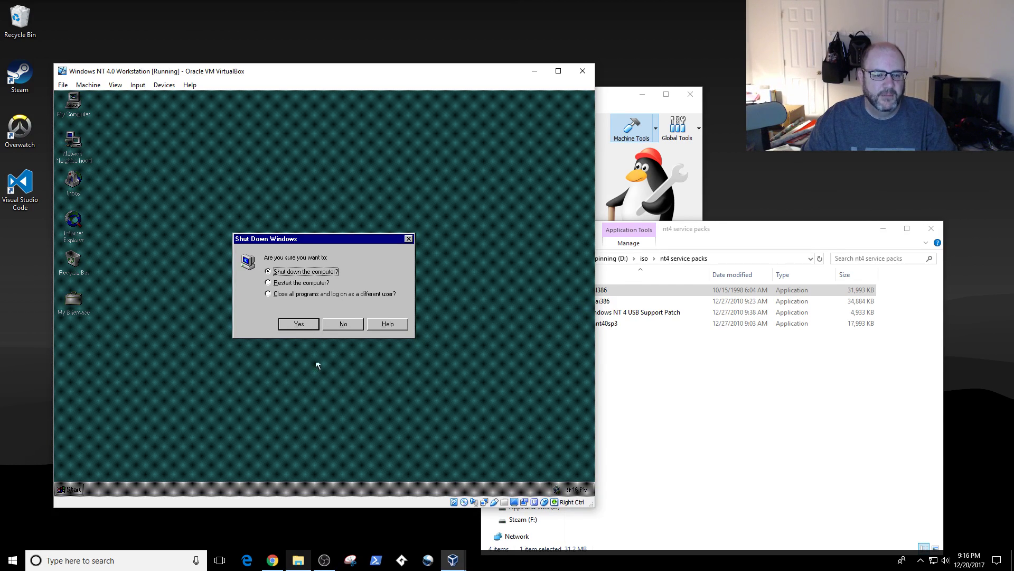
{"action": "left_click", "coordinate": [296, 323]}
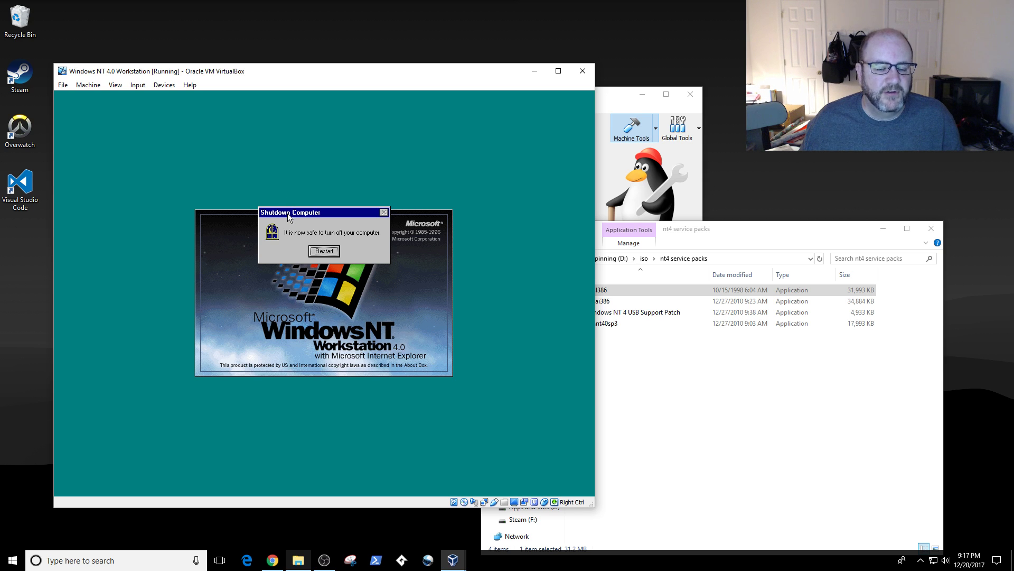
{"action": "left_click", "coordinate": [329, 251]}
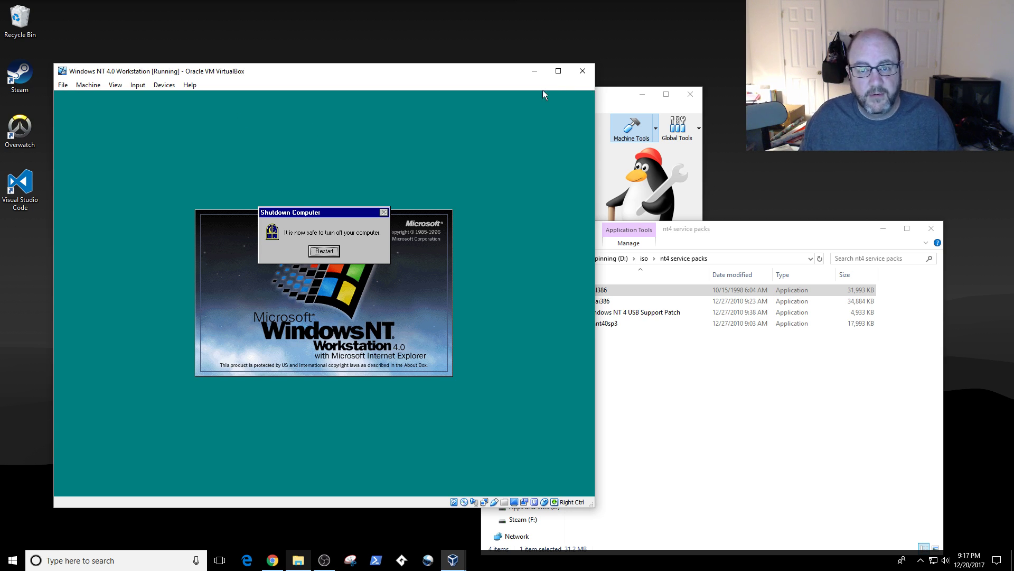
Close the virtual machine by powering it off, and close the host's nt4 service packs folder.
{"action": "left_click", "coordinate": [580, 74]}
{"action": "left_click", "coordinate": [328, 305]}
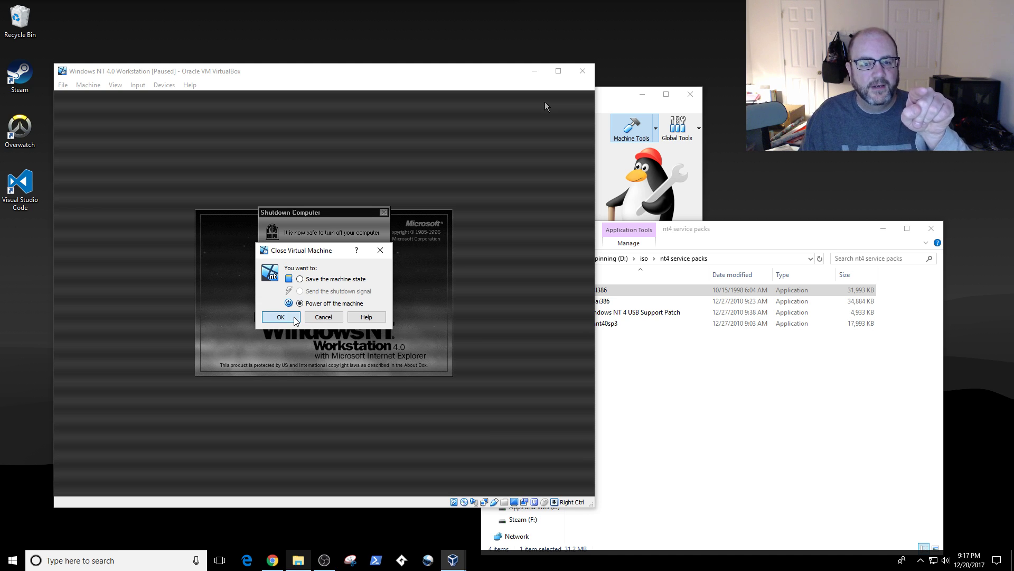
{"action": "left_click", "coordinate": [280, 317]}
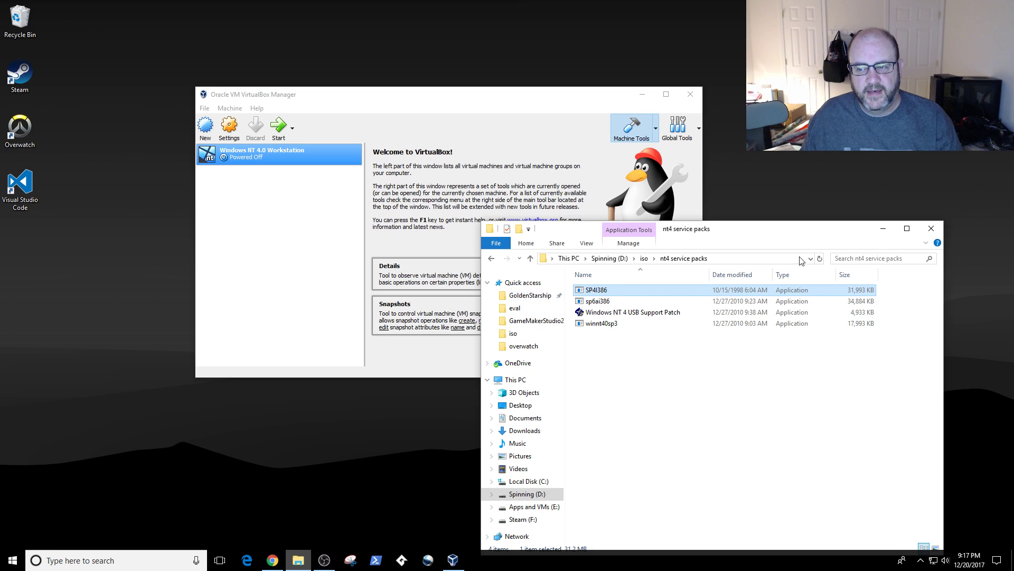
{"action": "left_click", "coordinate": [932, 228]}
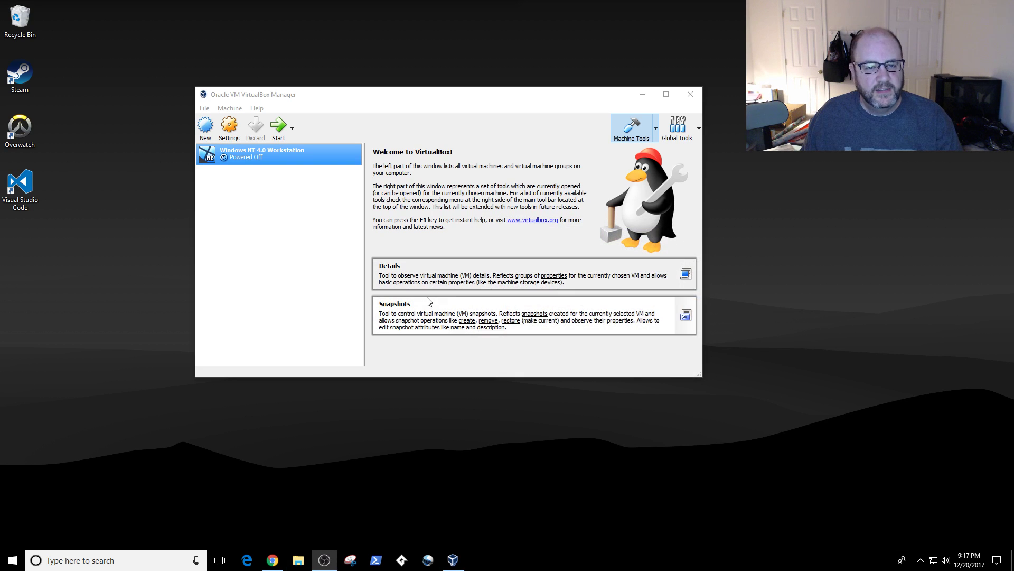